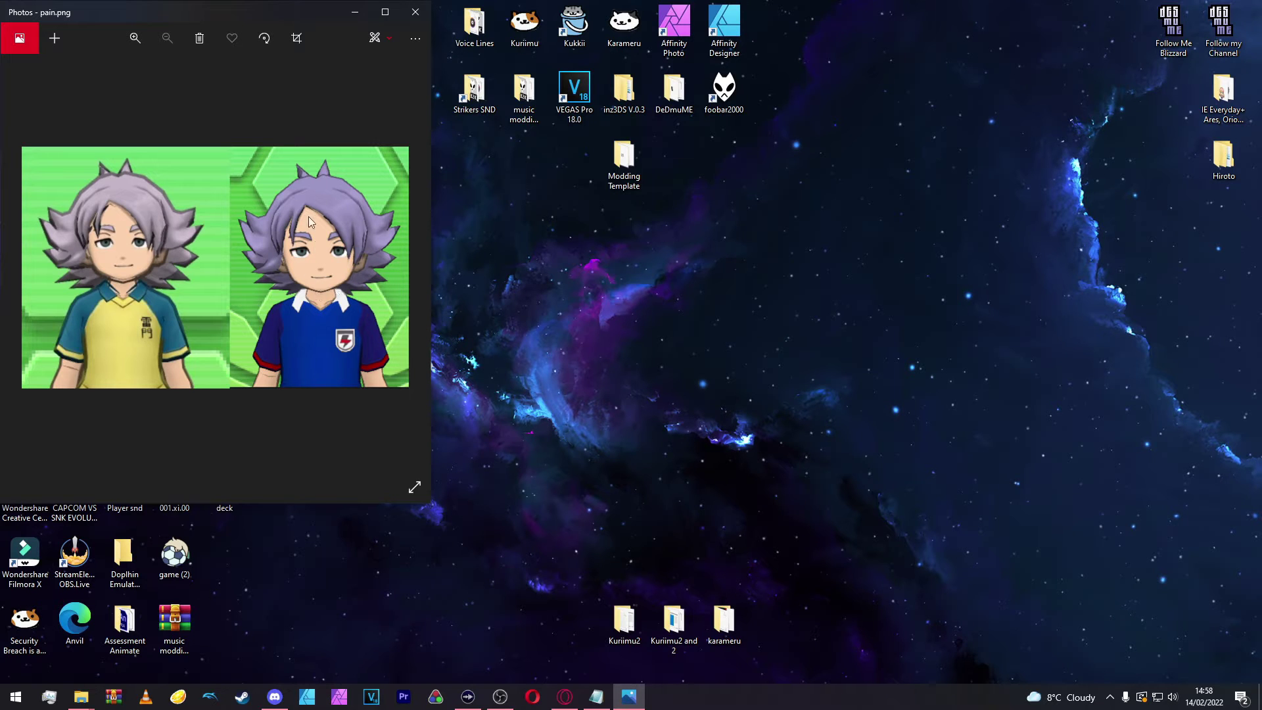
Step: Open the Modding Template folder from the desktop and view the files archived in gds_pack.decomp
left_click(634, 172)
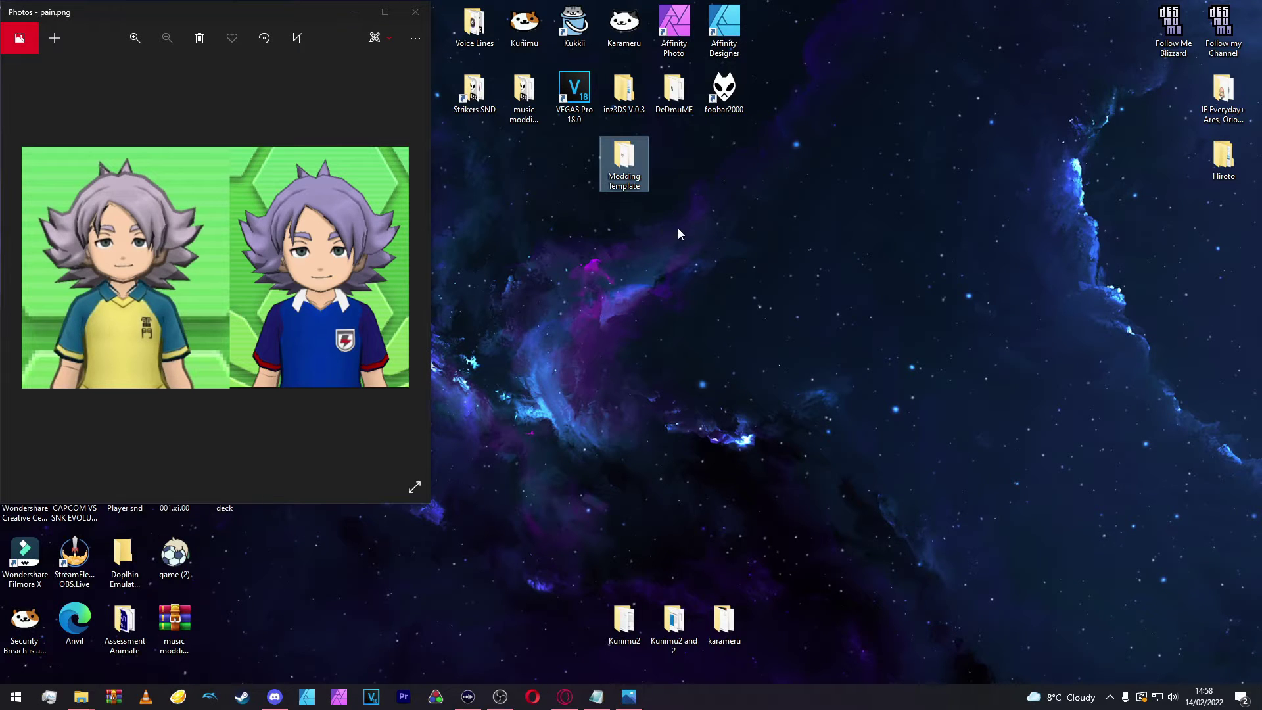
double_click(639, 176)
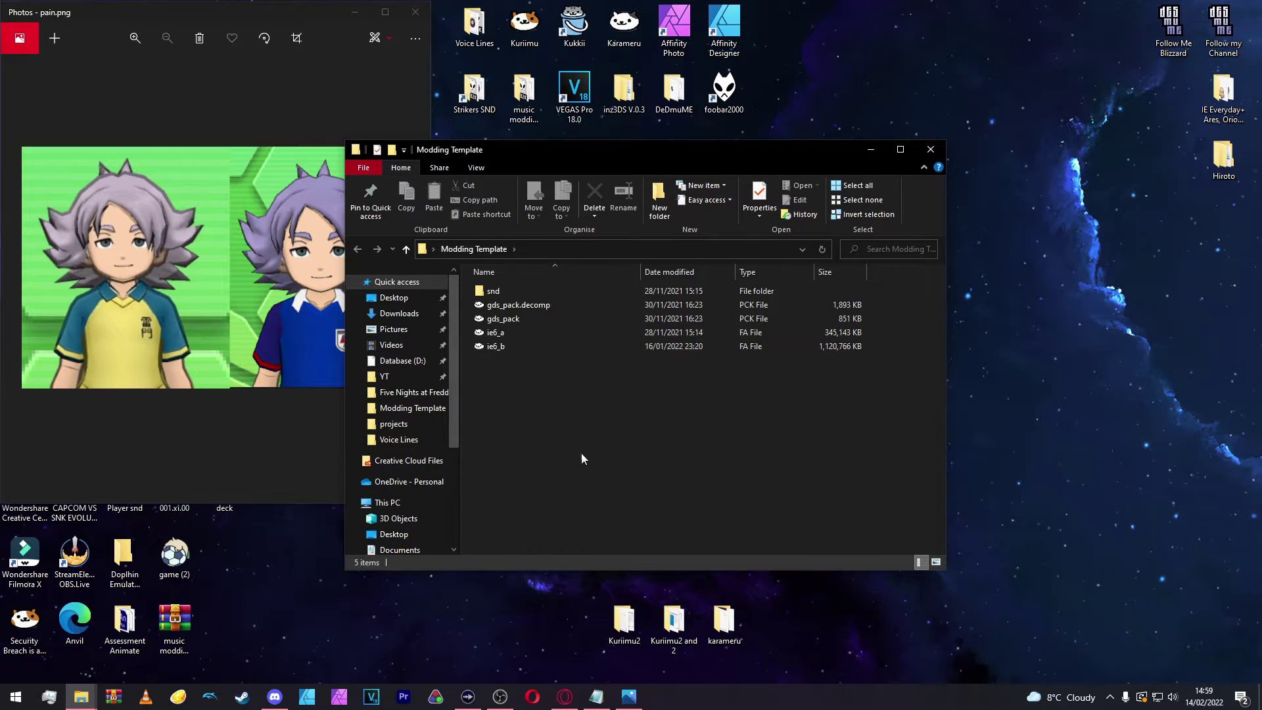
left_click(549, 302)
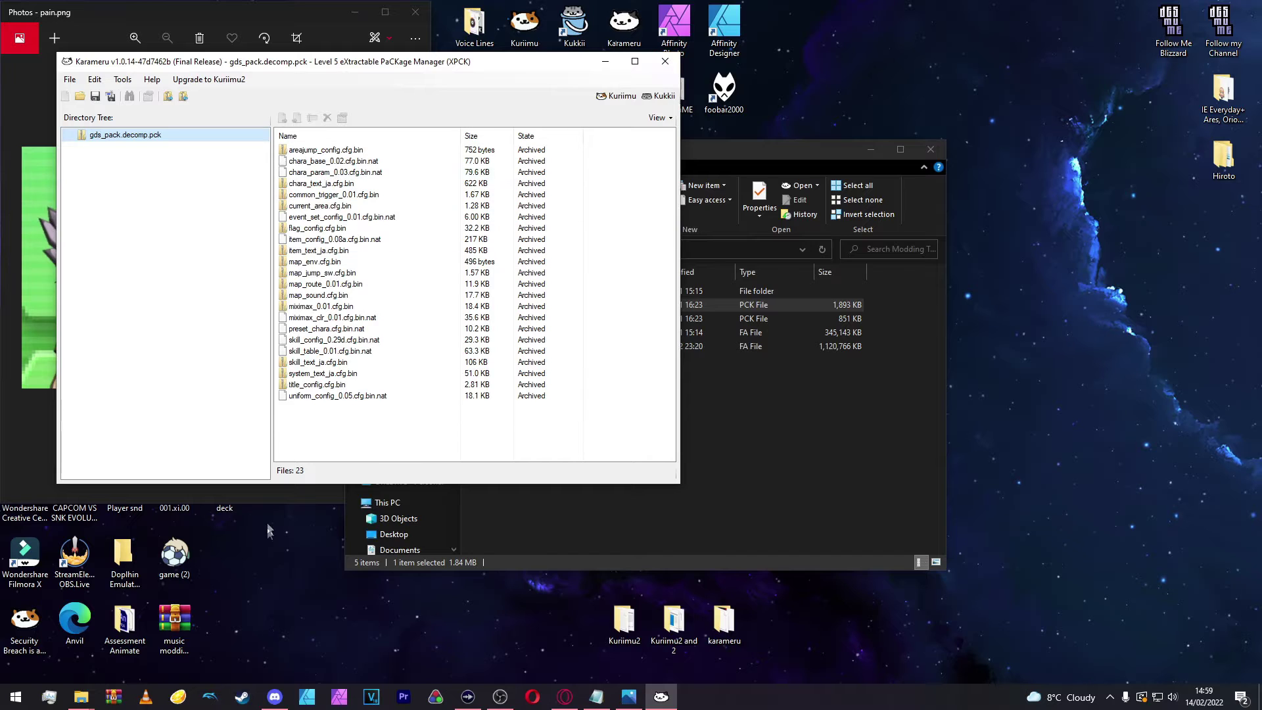
left_click(665, 62)
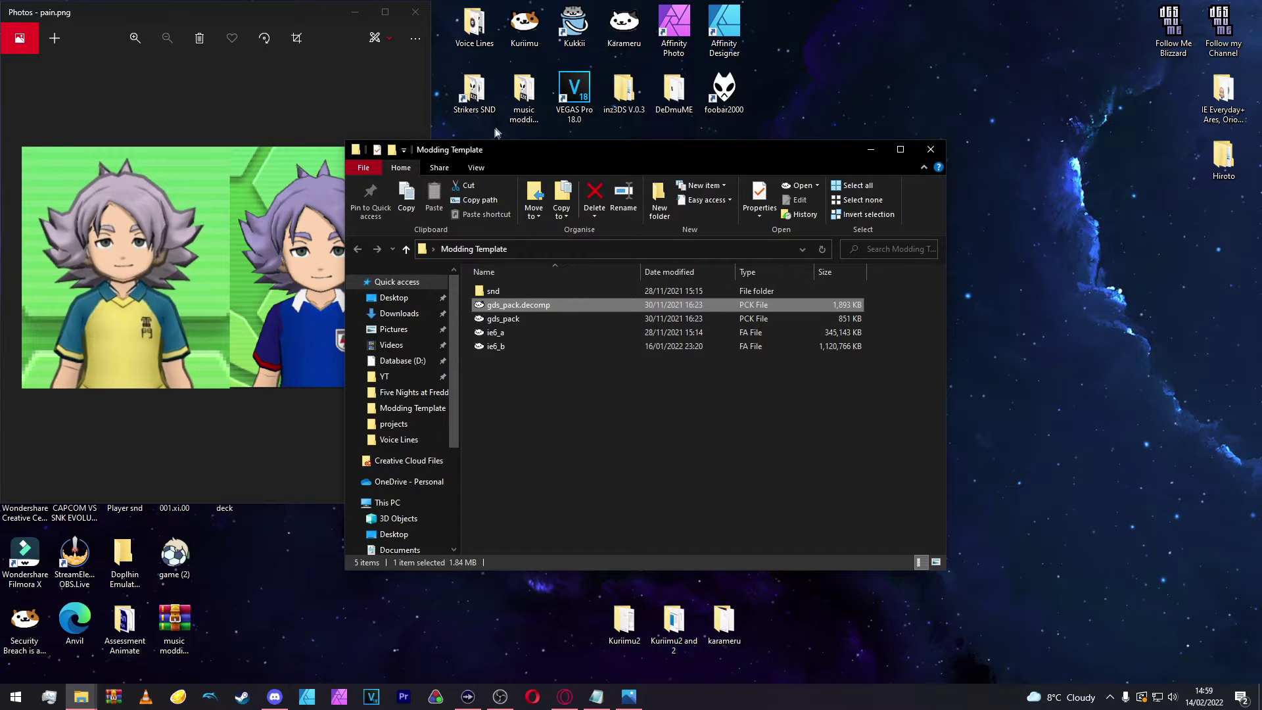
left_click_drag(488, 152, 541, 75)
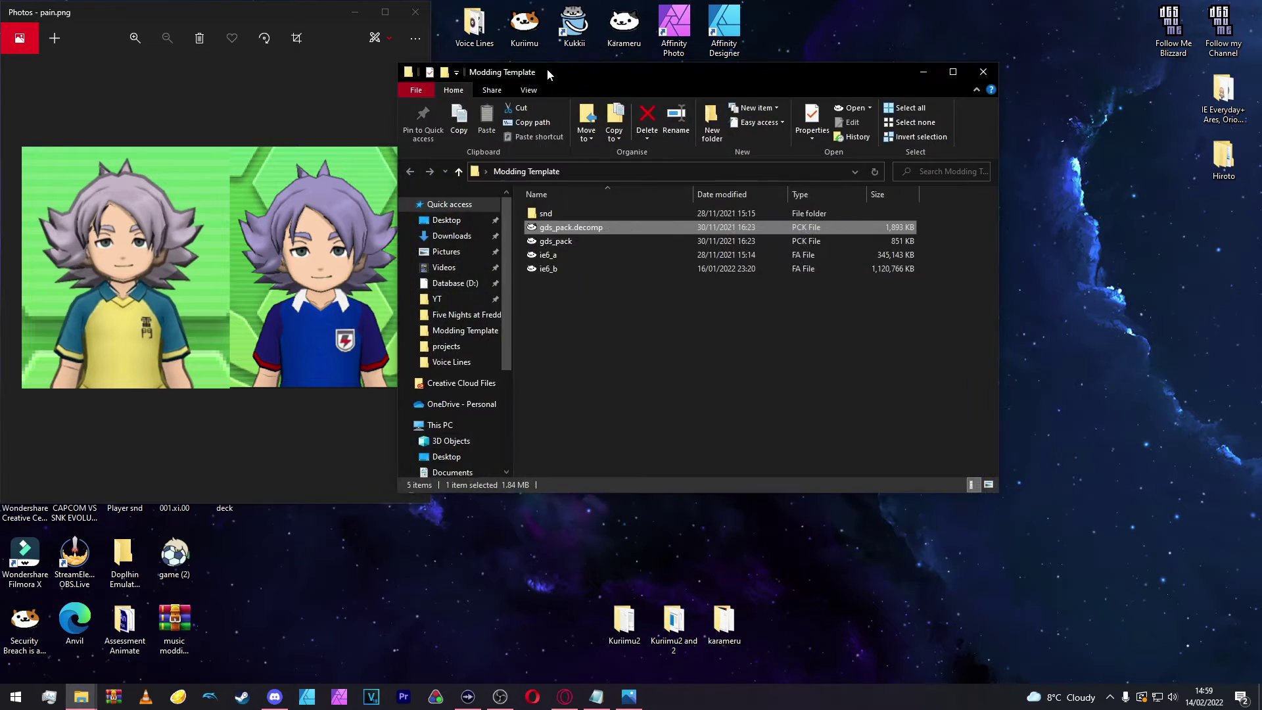
Step: Open the ie6_b archive in Karameru and expand its folders down to data, chr, model, waza
left_click(588, 269)
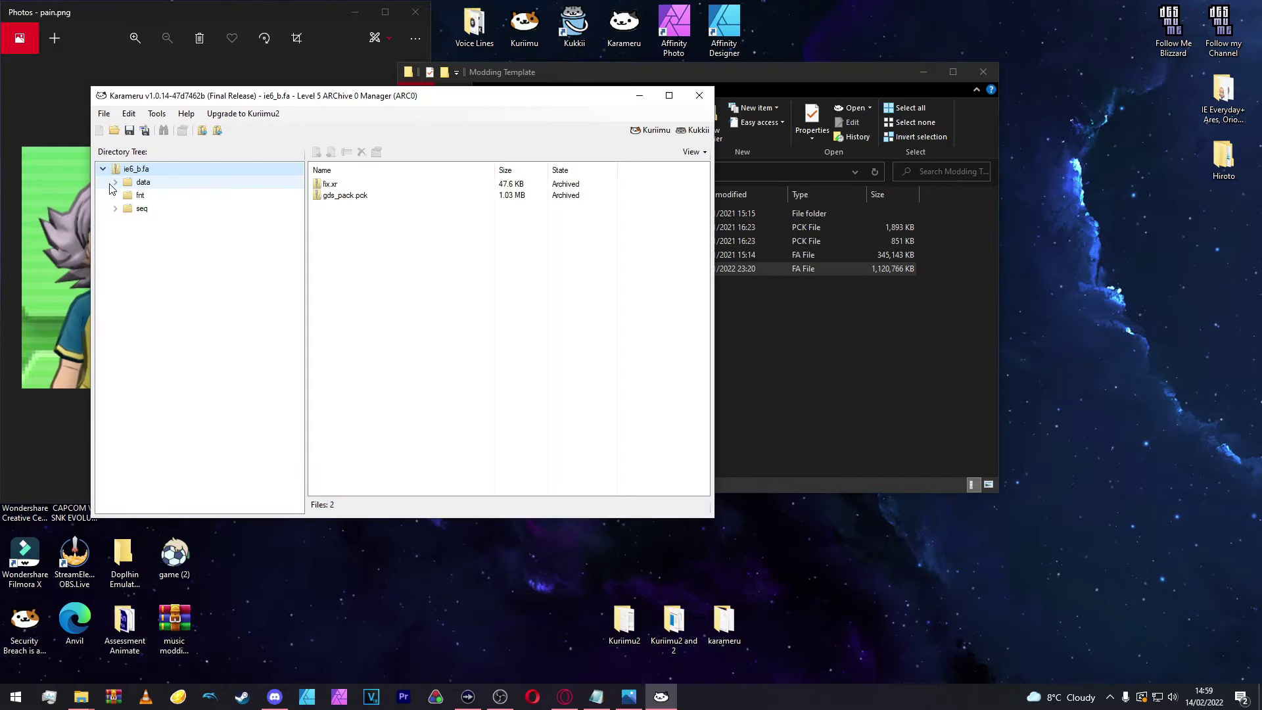
left_click(116, 182)
double_click(154, 196)
double_click(170, 209)
double_click(155, 301)
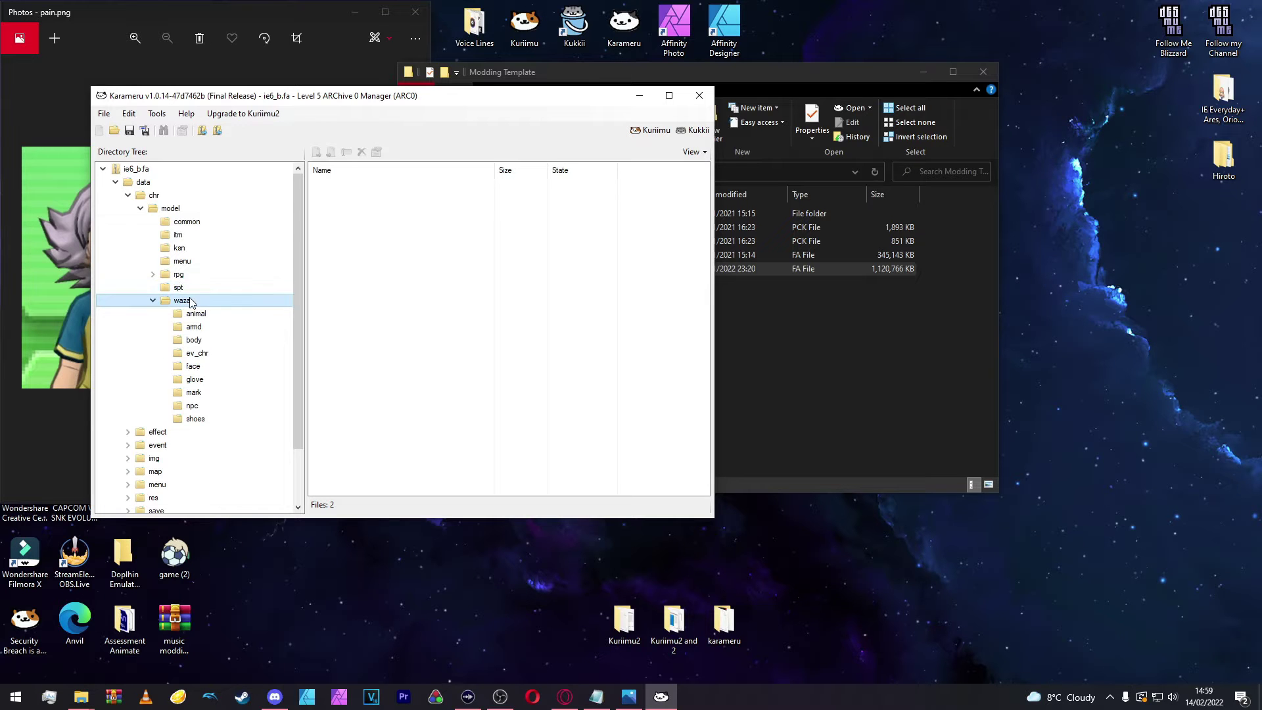
Step: Examine the files in the face folder under waza
left_click_drag(152, 97, 483, 91)
left_click(506, 267)
left_click(484, 267)
left_click(484, 269)
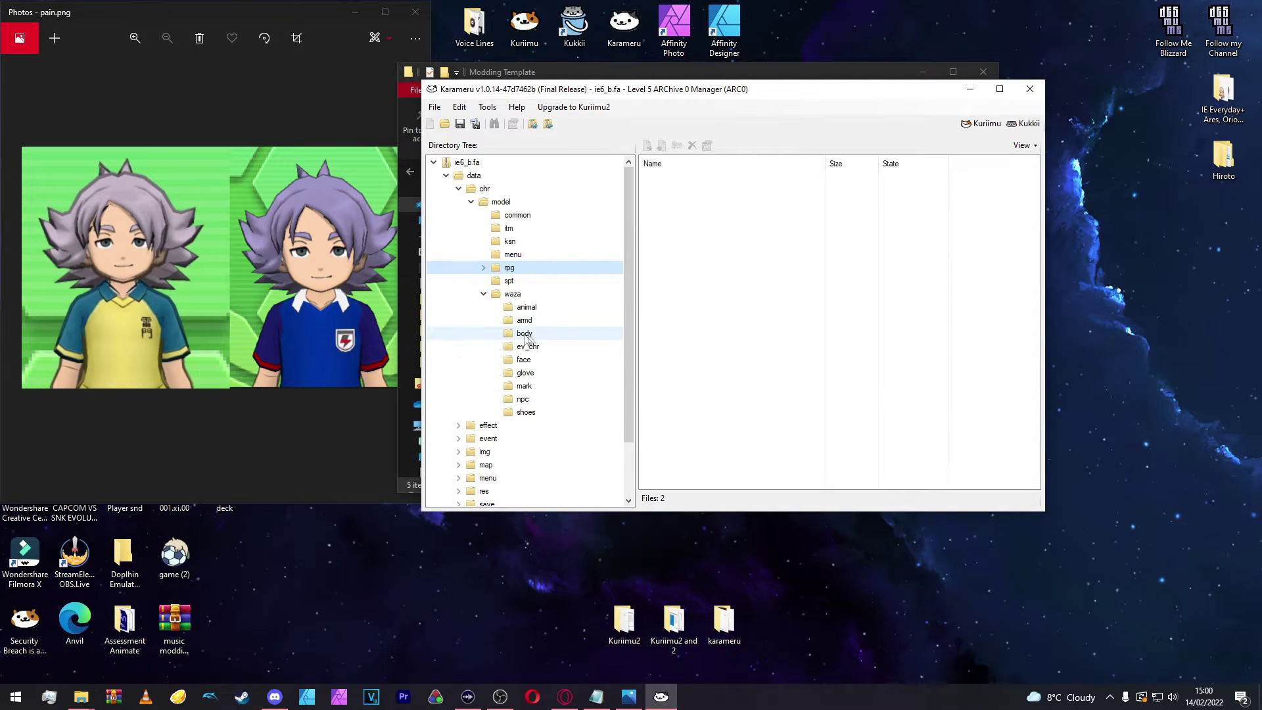
left_click(531, 359)
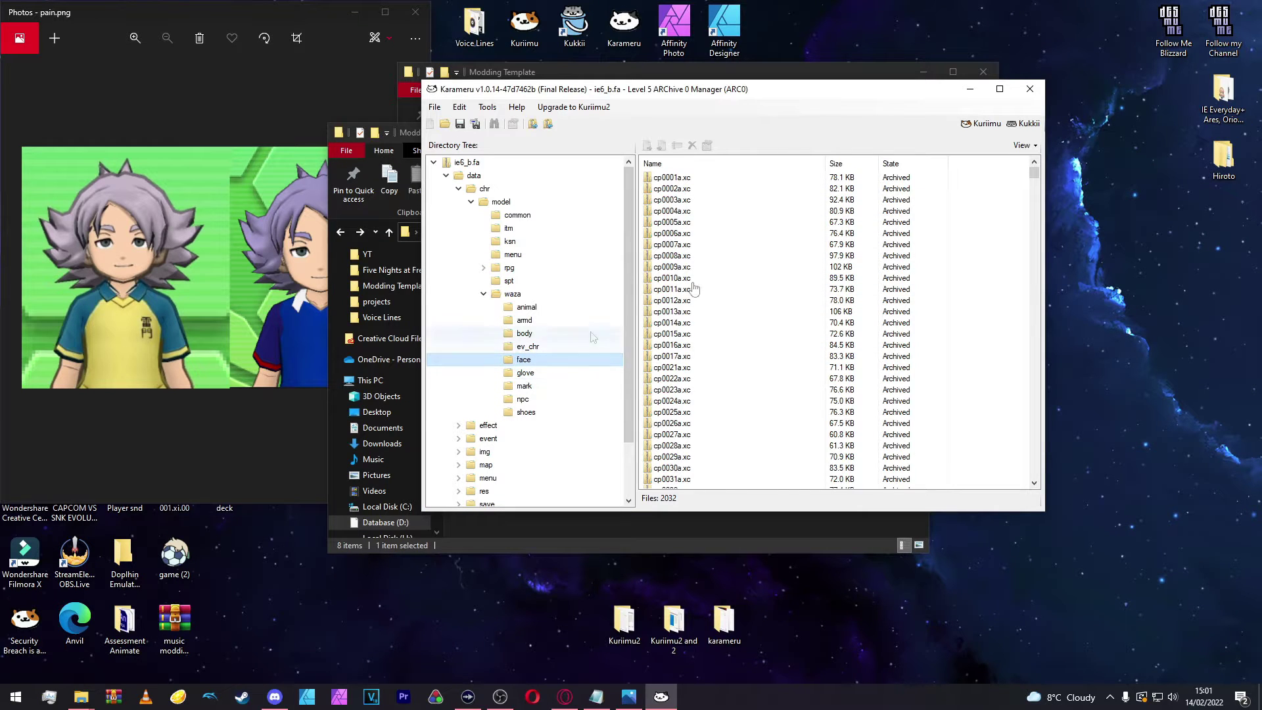
scroll(719, 243, "down", 5)
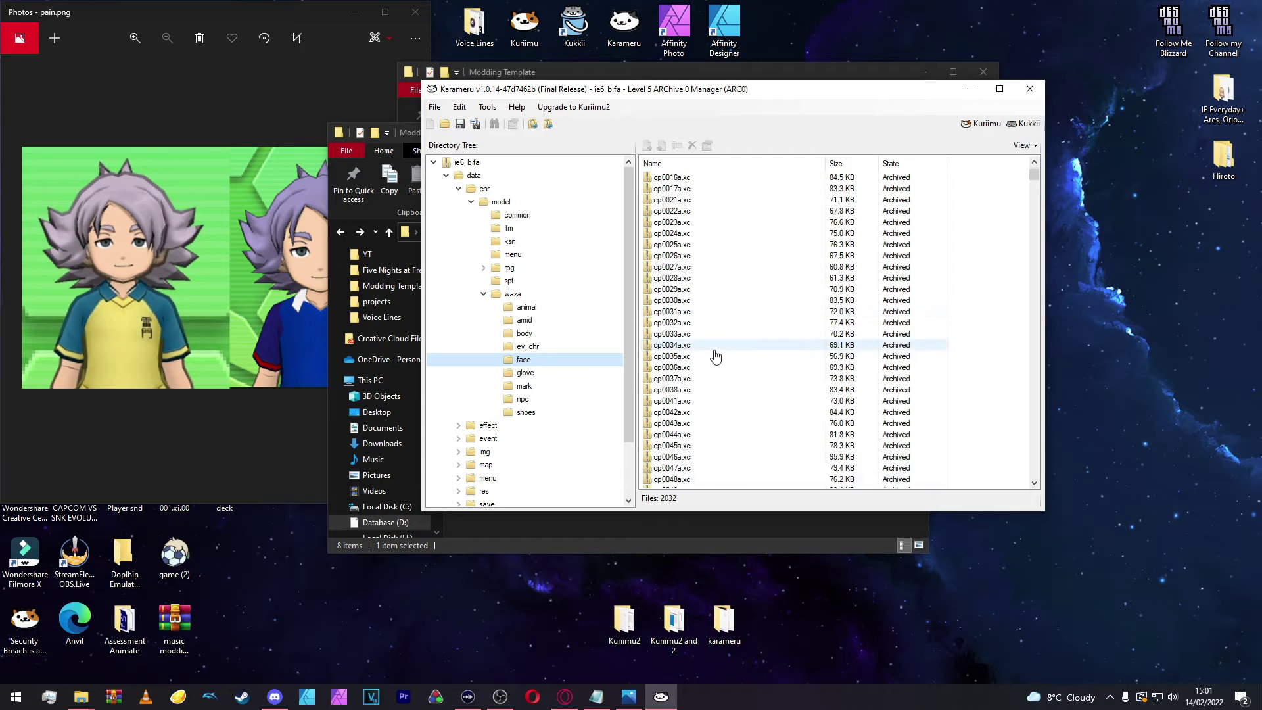
scroll(690, 319, "up", 5)
scroll(525, 408, "down", 1)
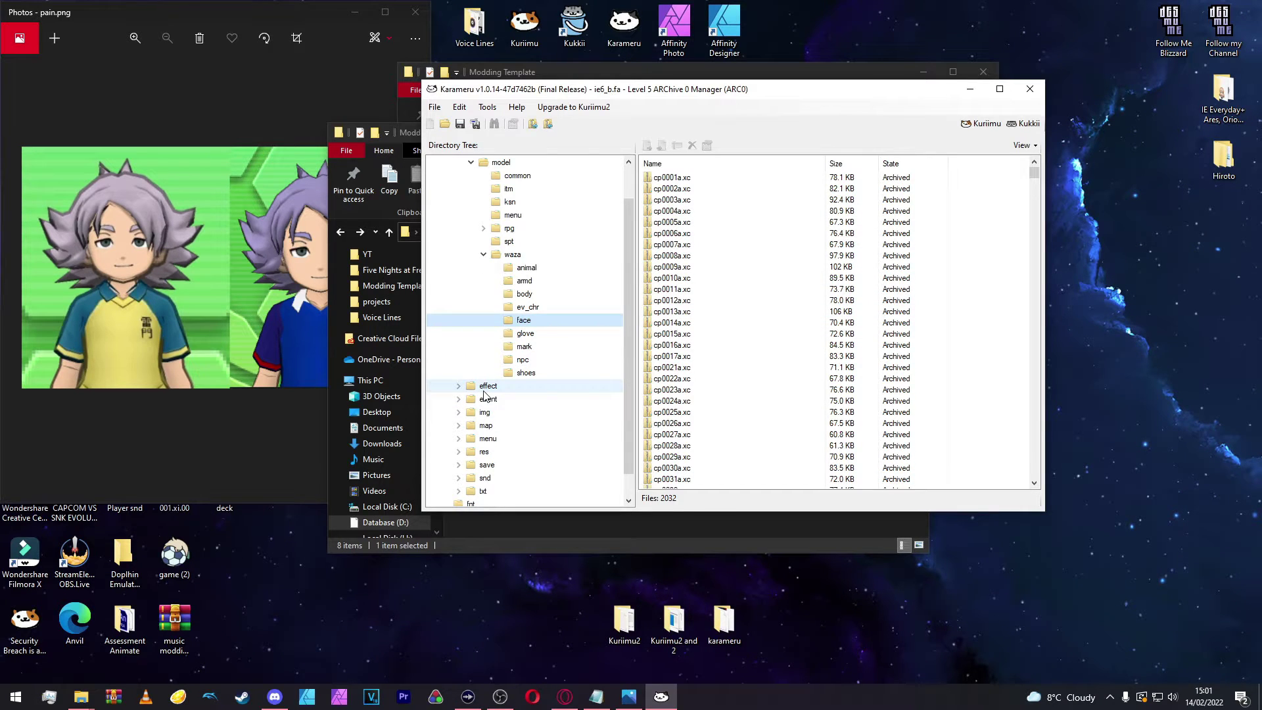
Step: Find the face folder under img, bustup in the archive and start extracting it
left_click(460, 419)
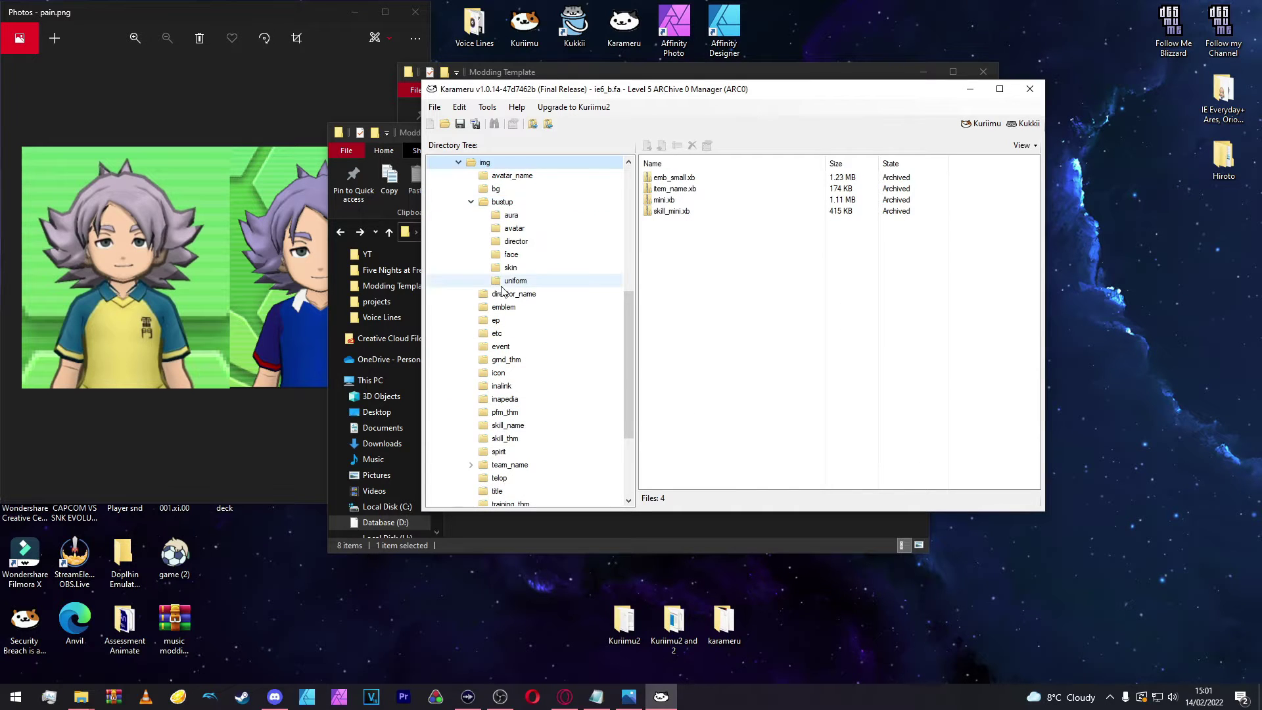
left_click(507, 257)
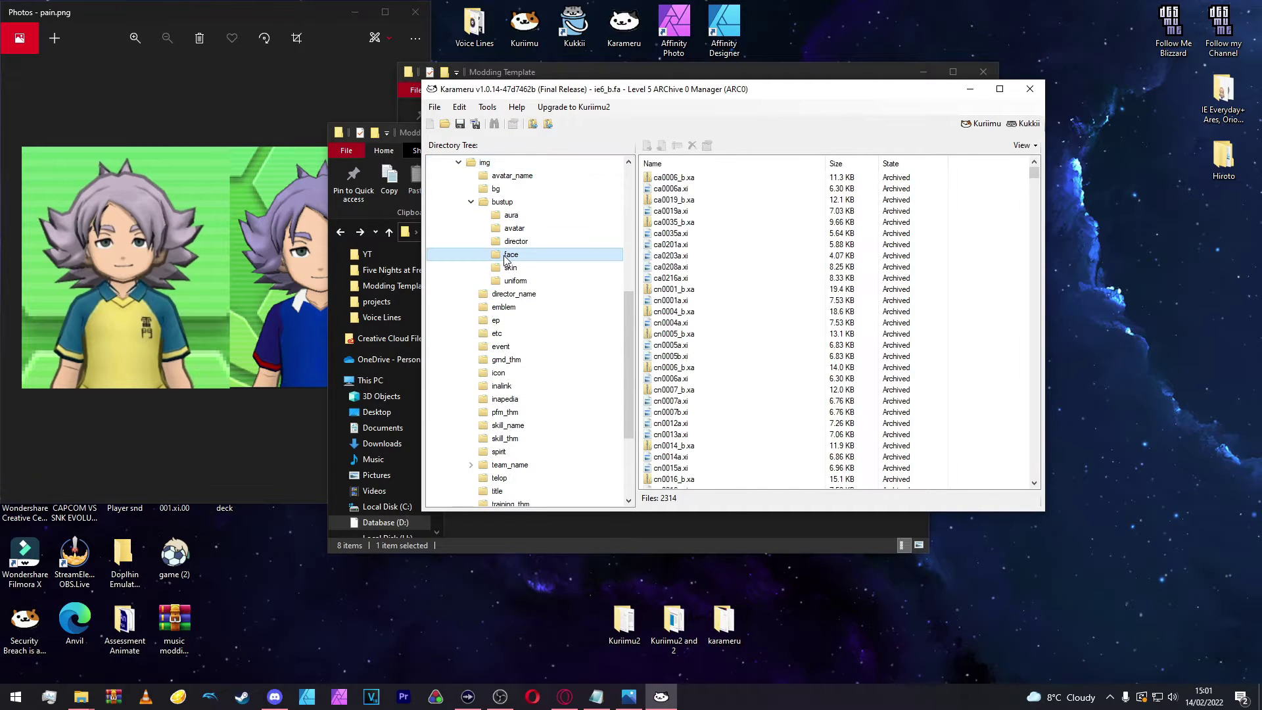
right_click(506, 259)
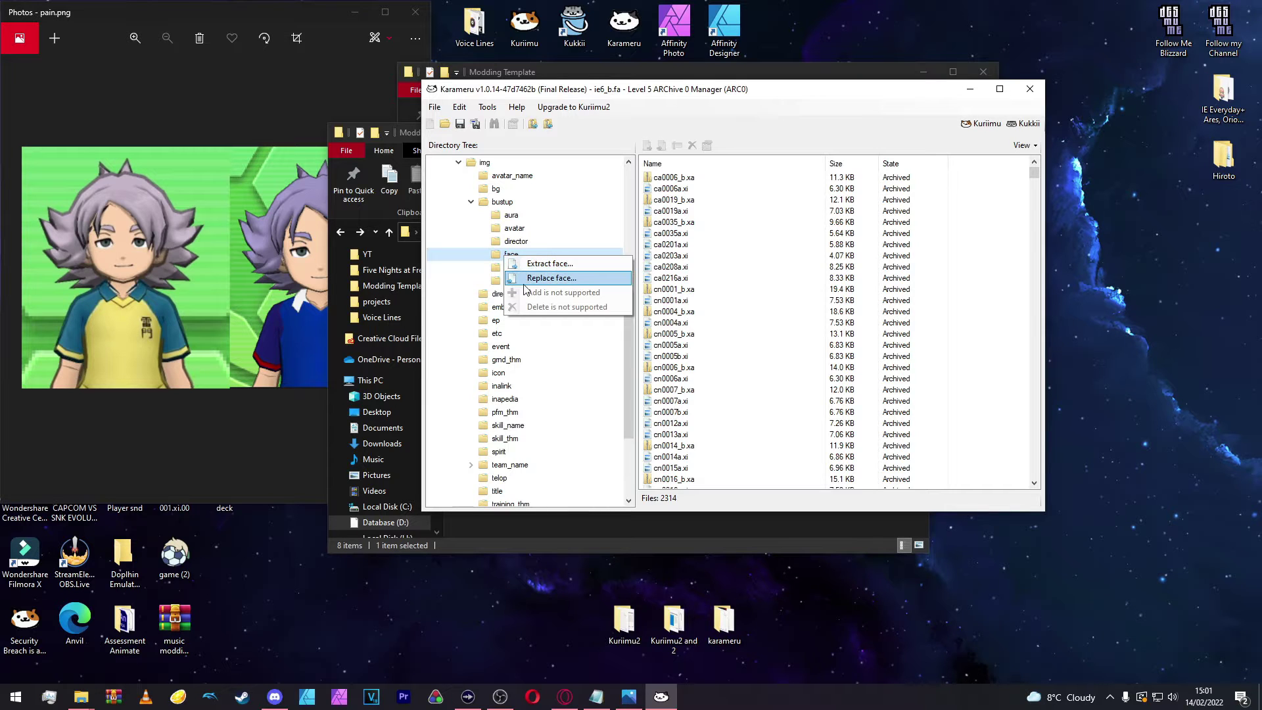
left_click(533, 264)
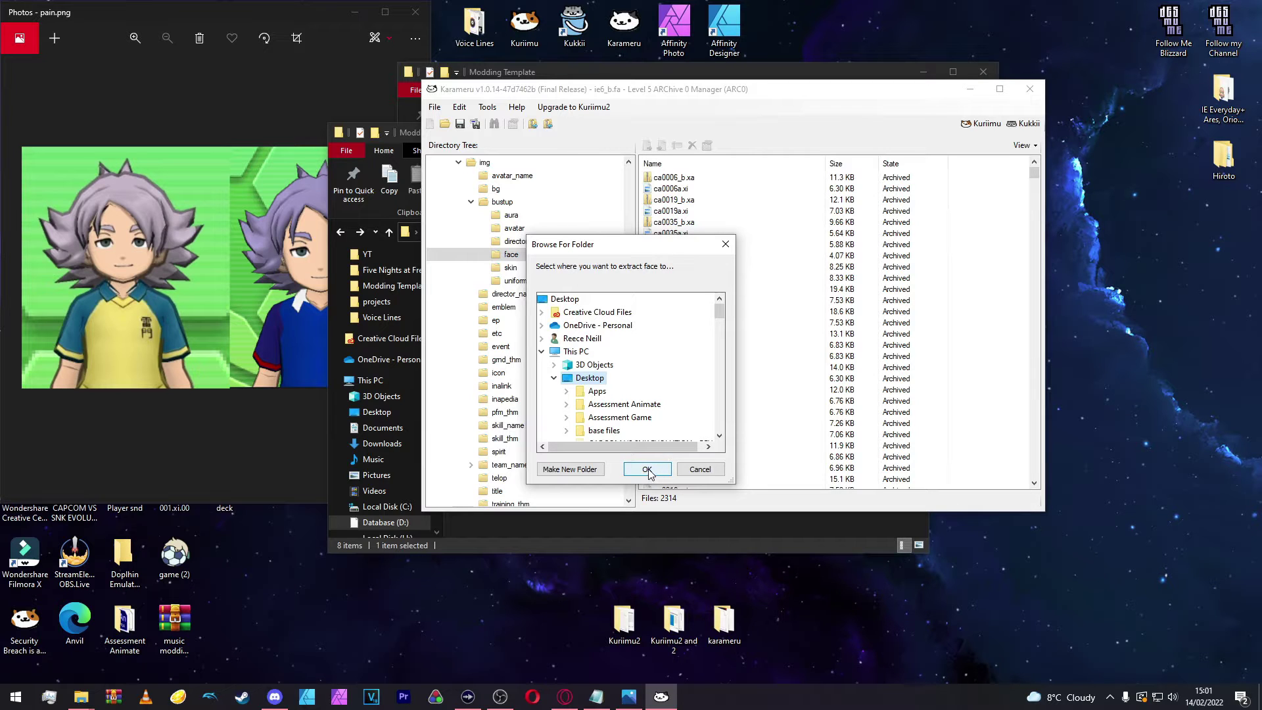
Step: Create a new folder on the desktop for the extraction and name it Face Textures
left_click(569, 469)
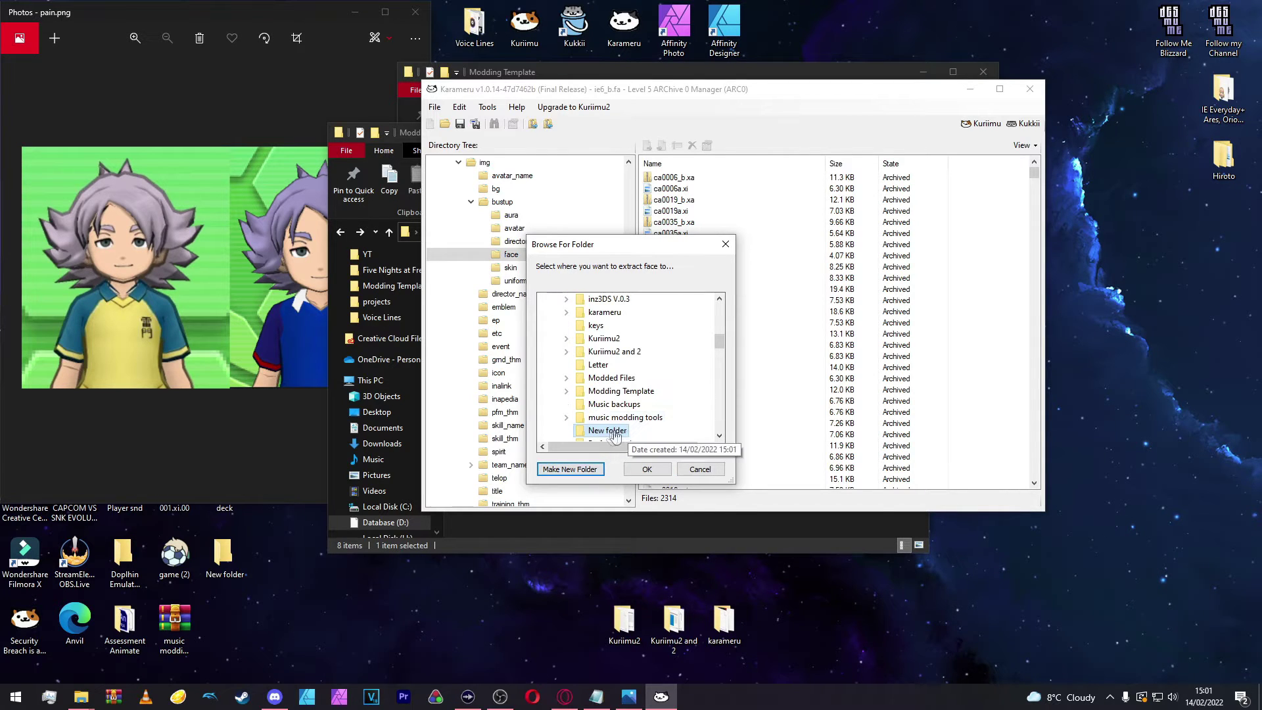
left_click(225, 565)
right_click(225, 567)
left_click(255, 531)
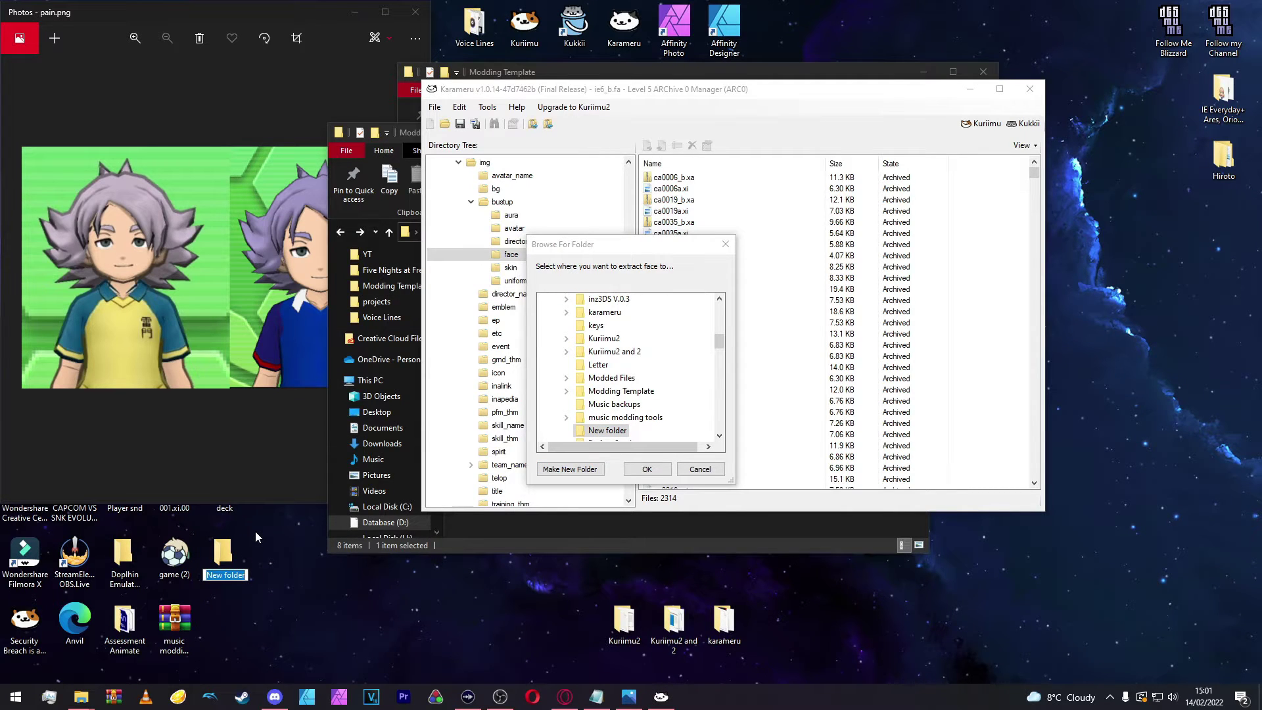
type("Face Textures")
key("Return")
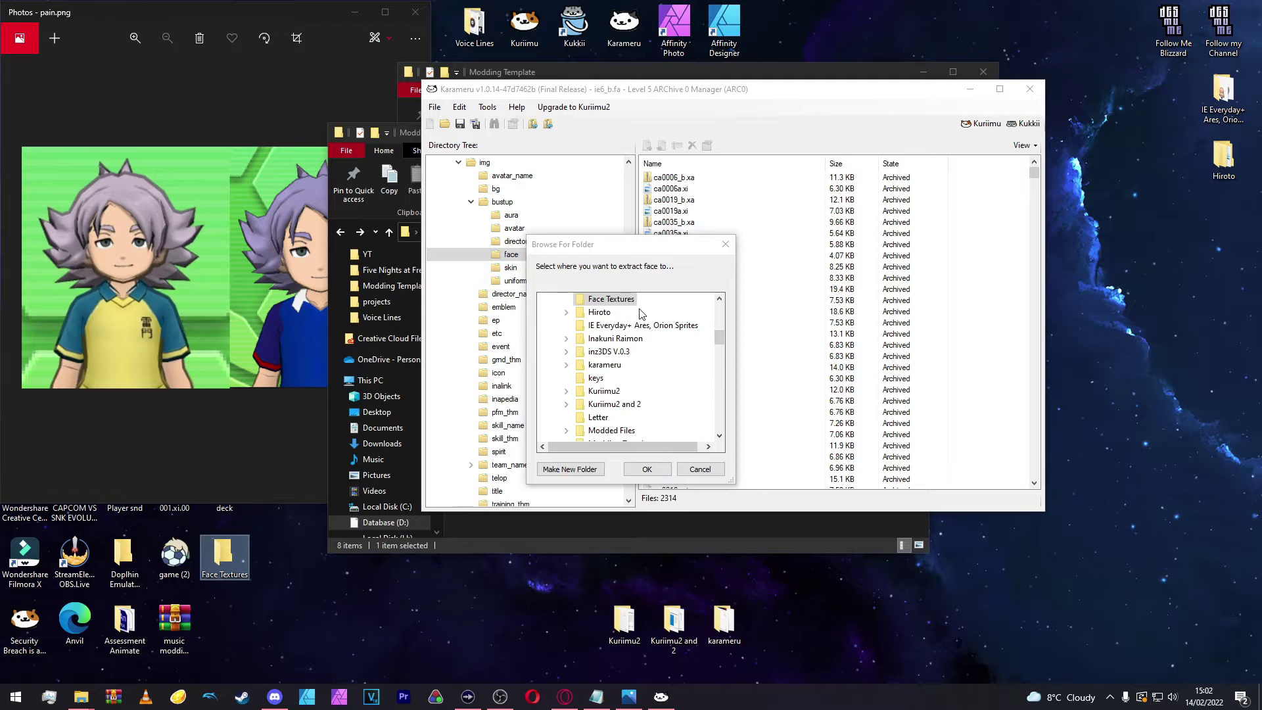
Step: Extract the archive's face folder into Face Textures and open the extracted face folder
left_click(611, 299)
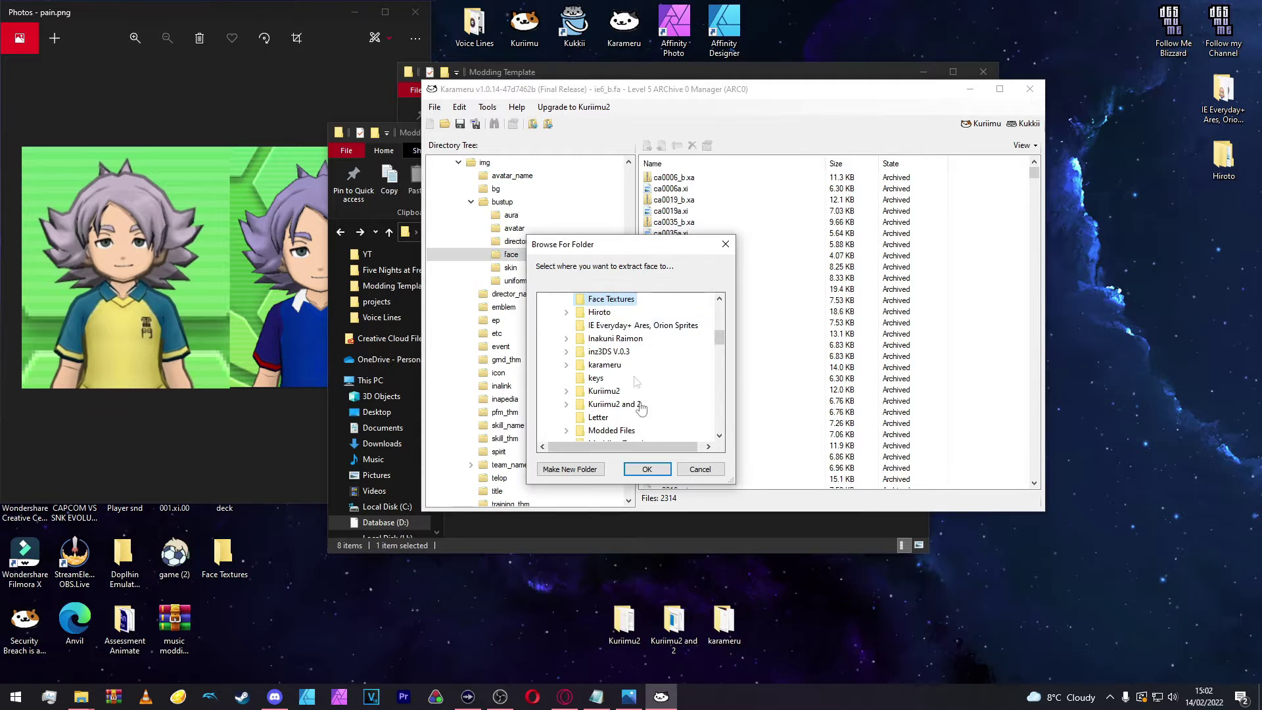
left_click(647, 468)
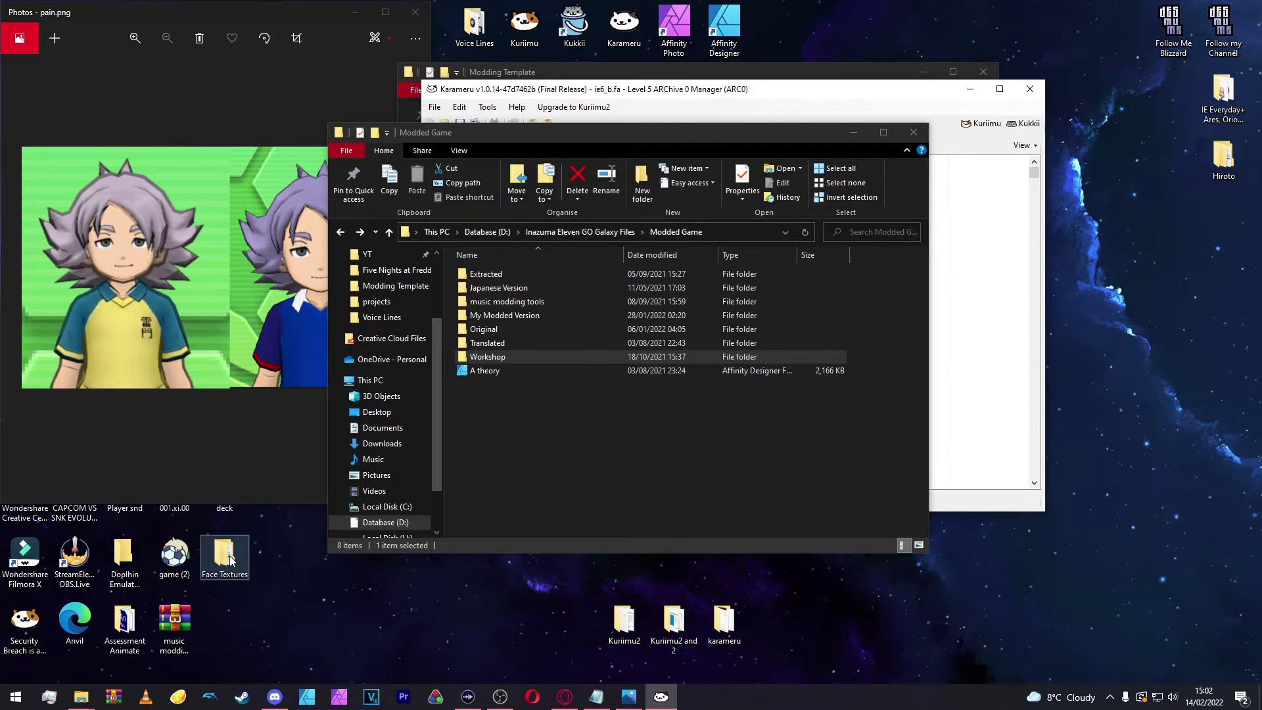
double_click(225, 556)
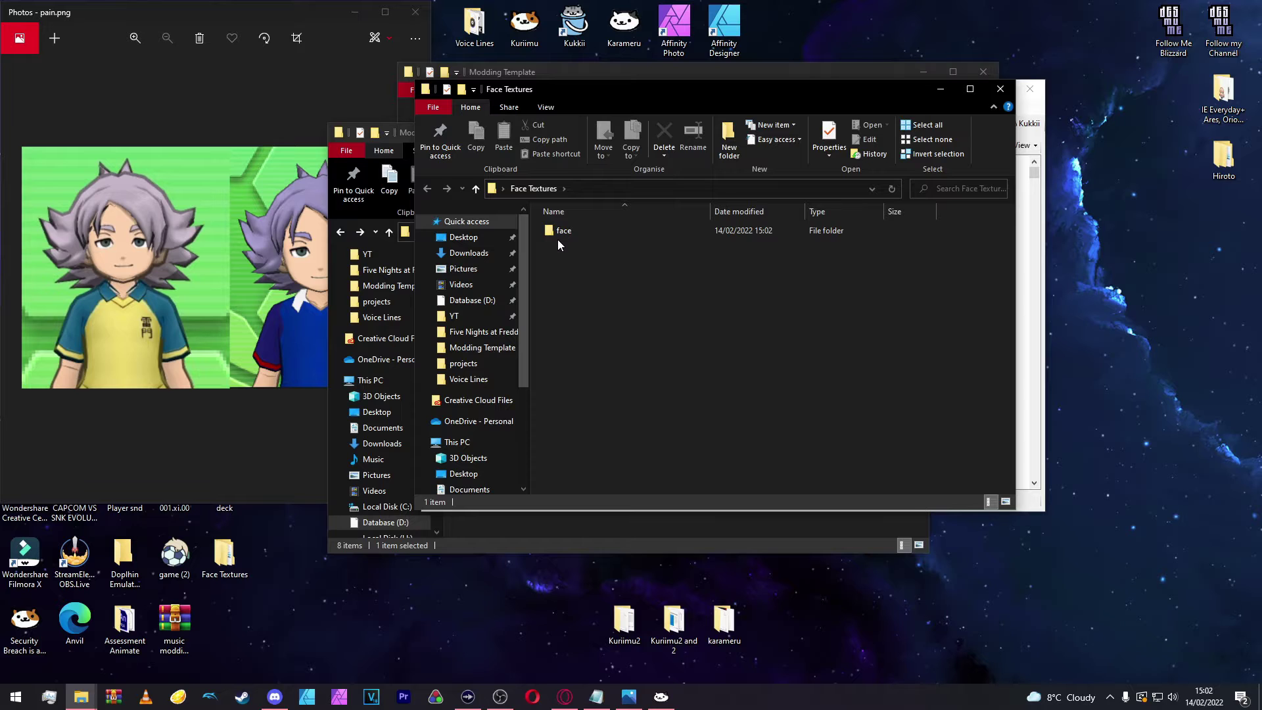
double_click(559, 236)
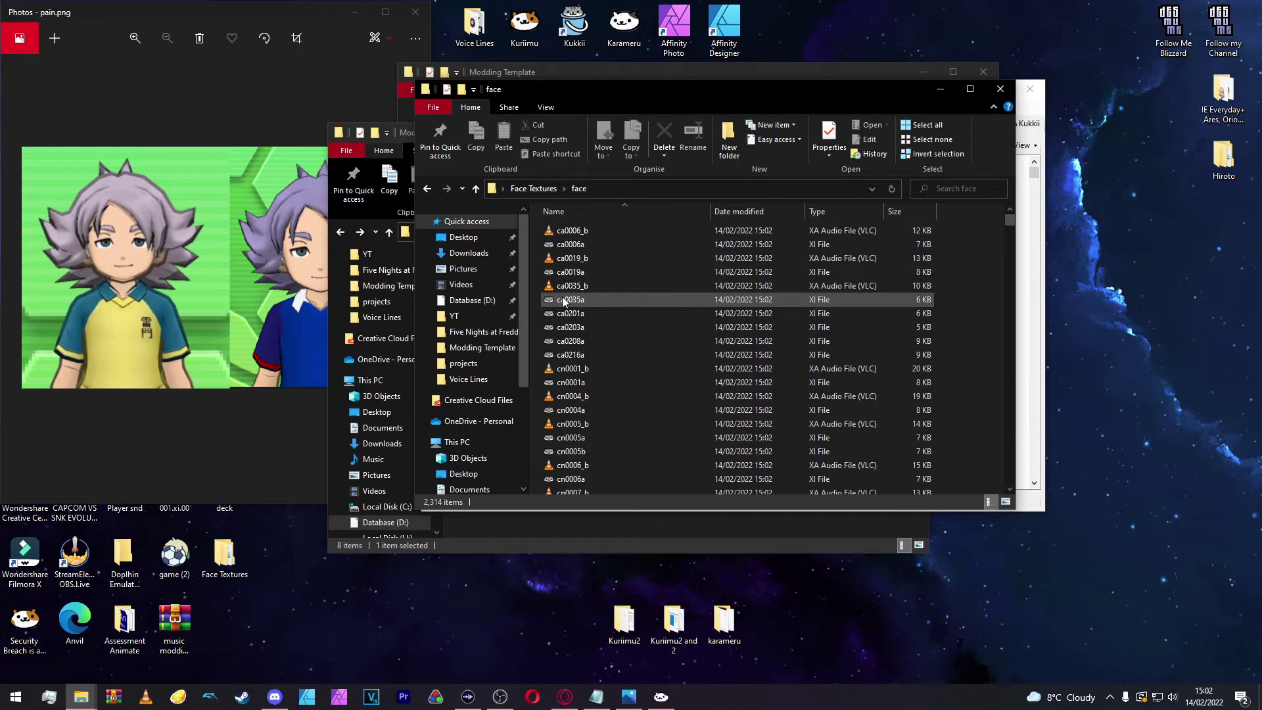
Step: Open the ca0035a XI file with Kukkii and make Kukkii the default app for .xi files
right_click(571, 298)
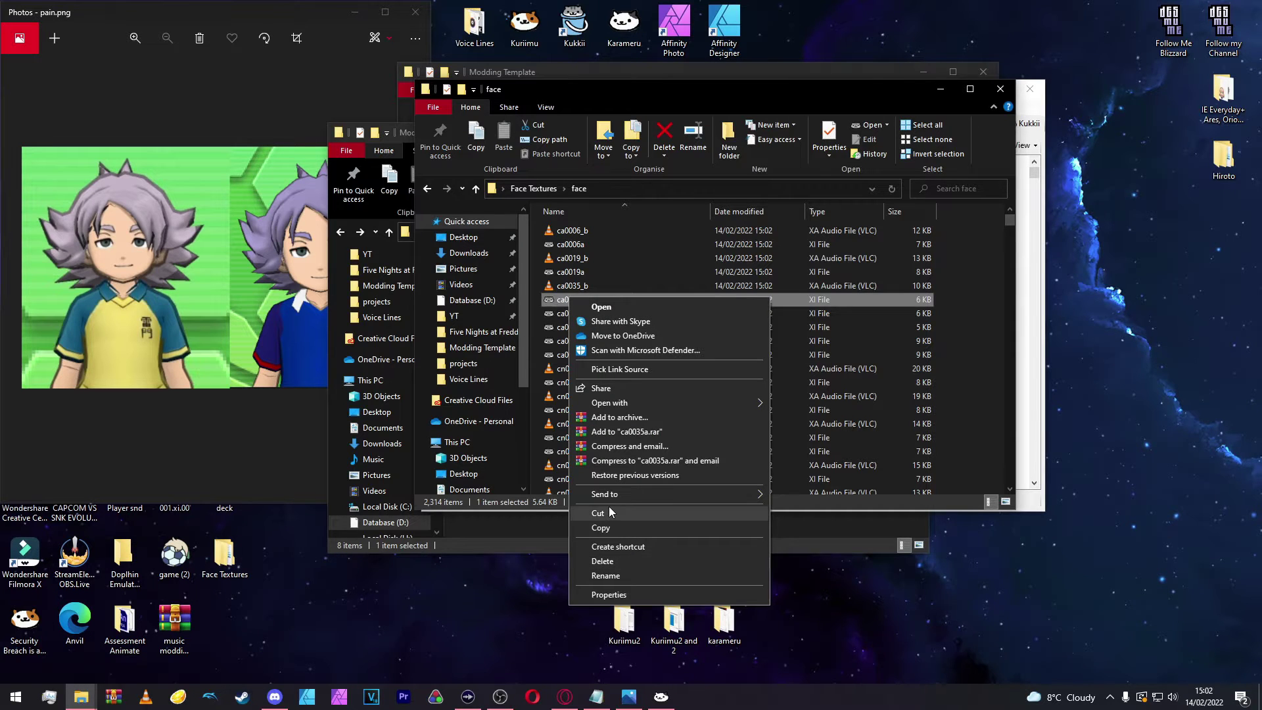
mouse_move(606, 404)
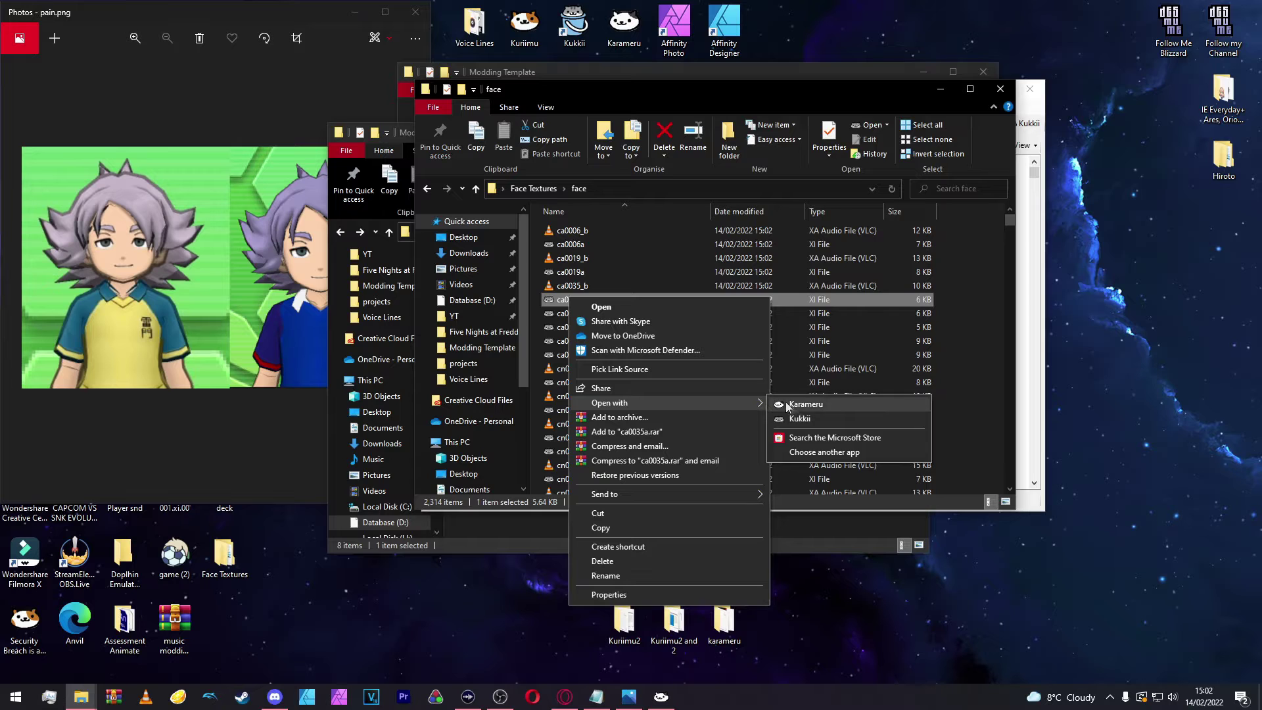
left_click(813, 452)
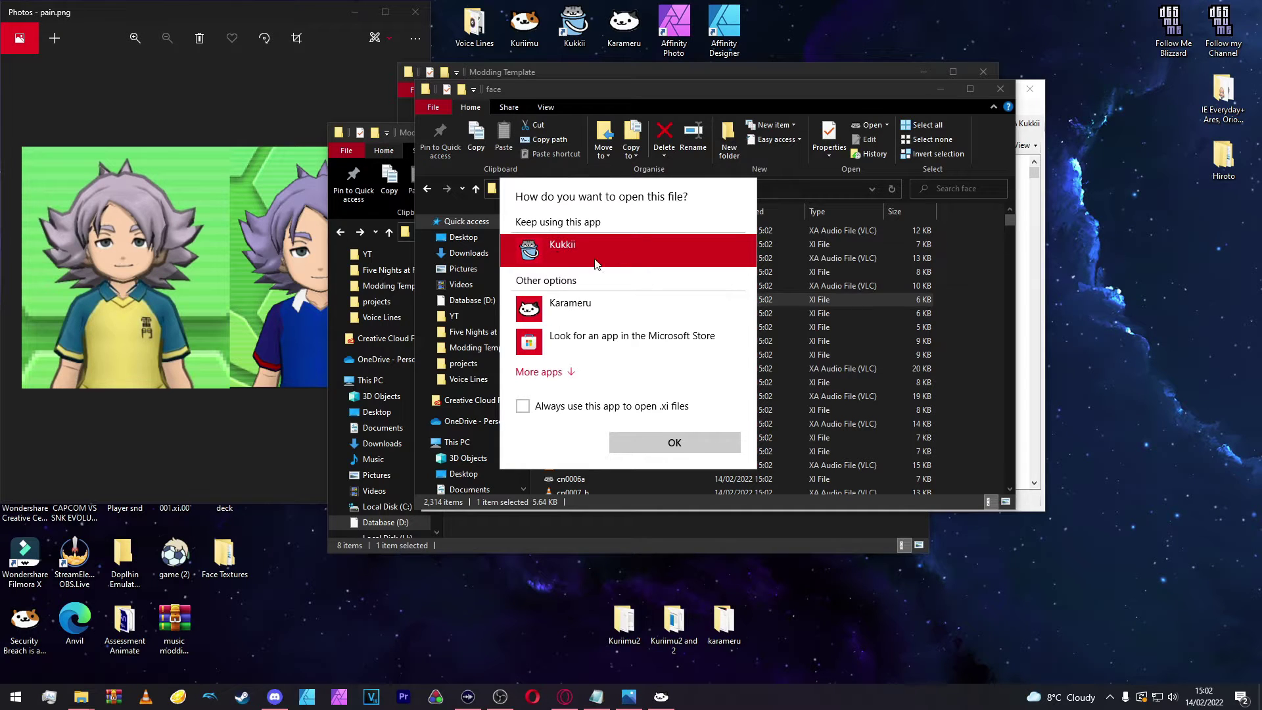
left_click(560, 373)
scroll(564, 374, "down", 5)
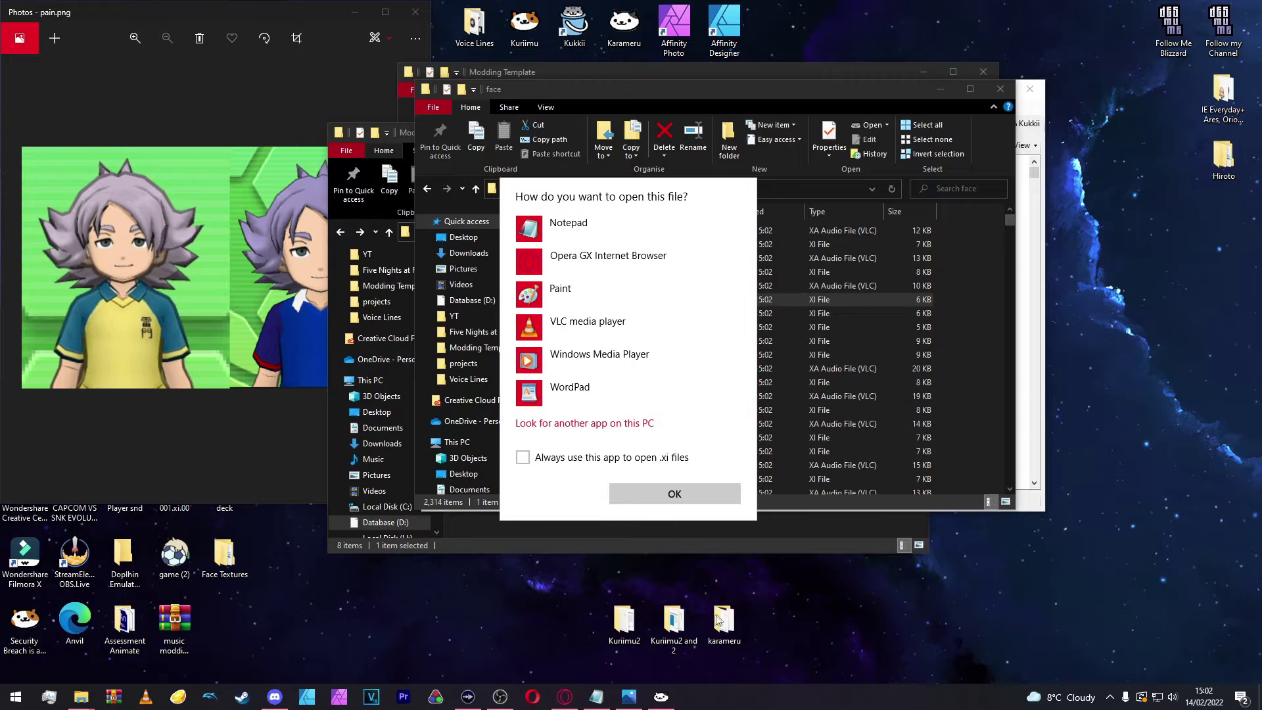
scroll(636, 396, "up", 3)
left_click(586, 462)
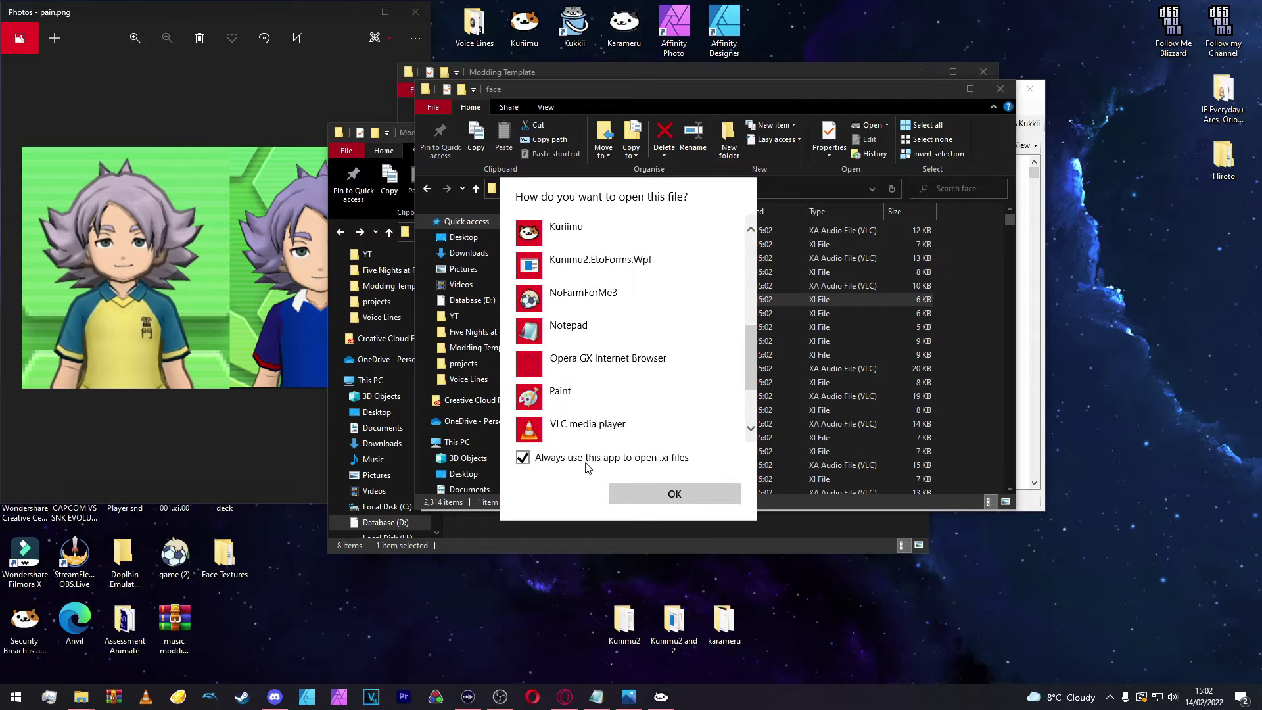
scroll(548, 403, "up", 10)
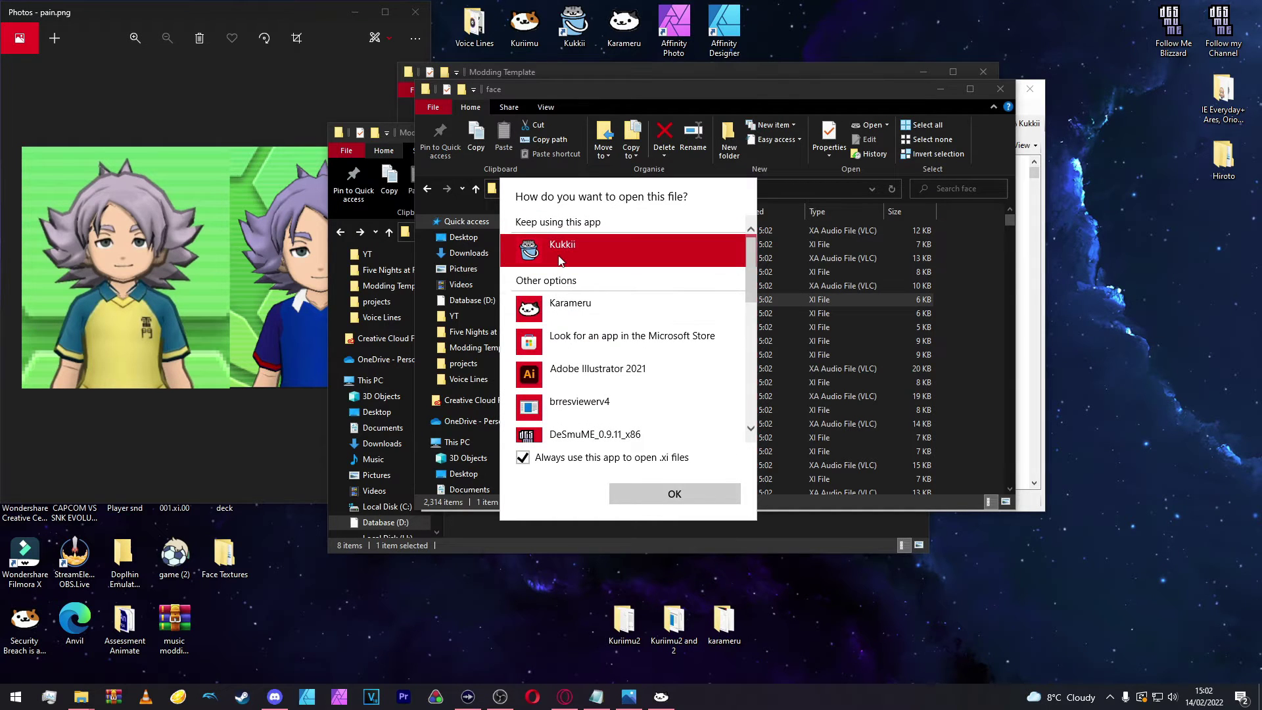
left_click(697, 496)
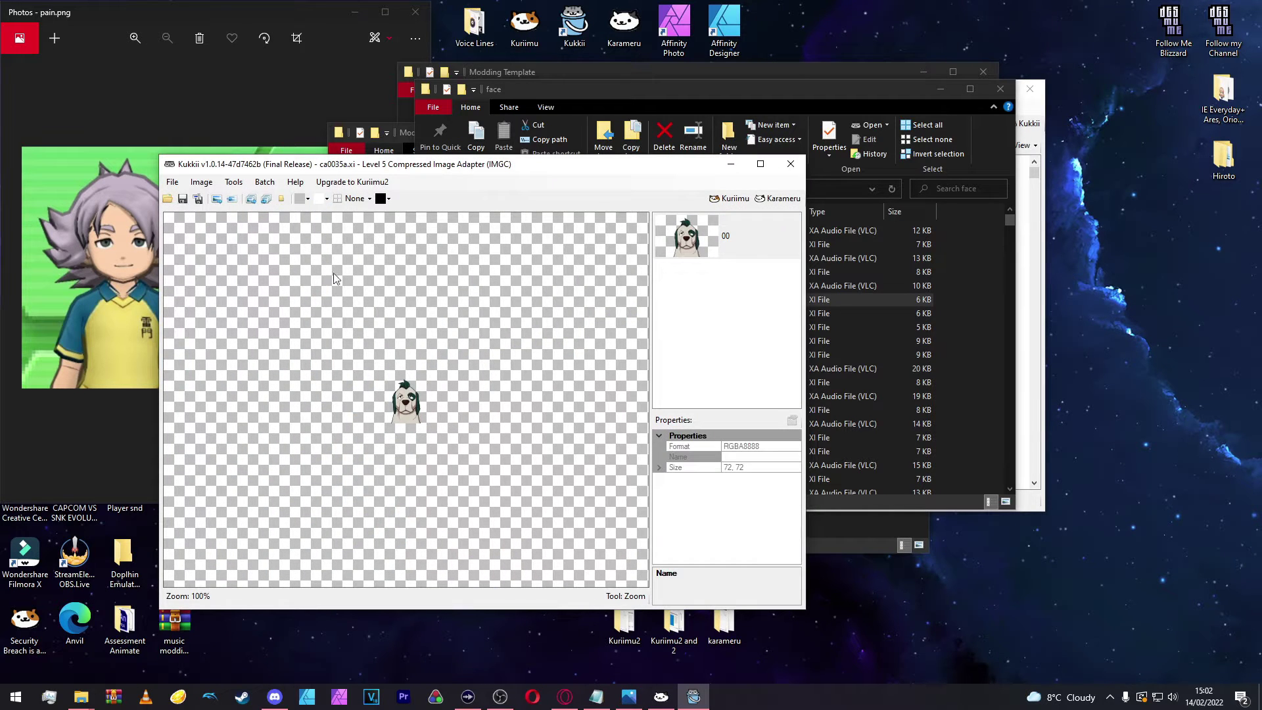
Step: Batch-export the images from the face folder inside Face Textures
left_click(250, 200)
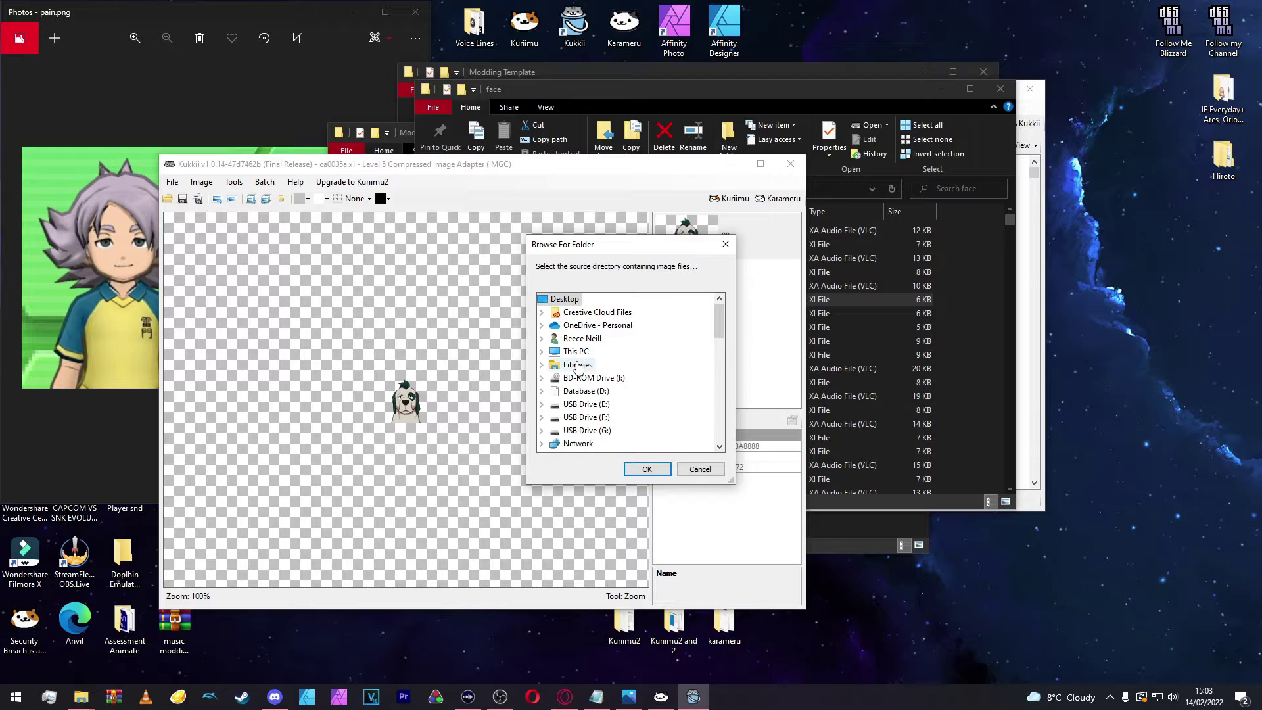
scroll(578, 367, "down", 10)
scroll(604, 415, "up", 8)
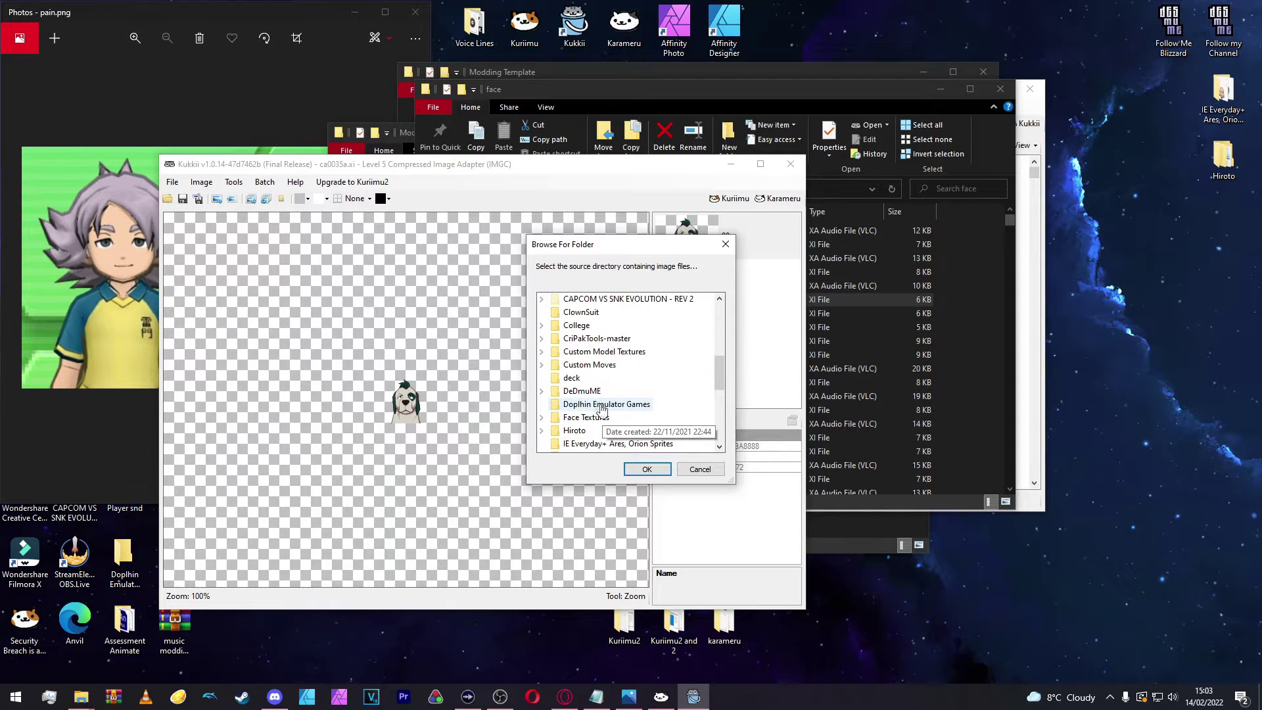
scroll(602, 408, "up", 6)
scroll(596, 404, "down", 7)
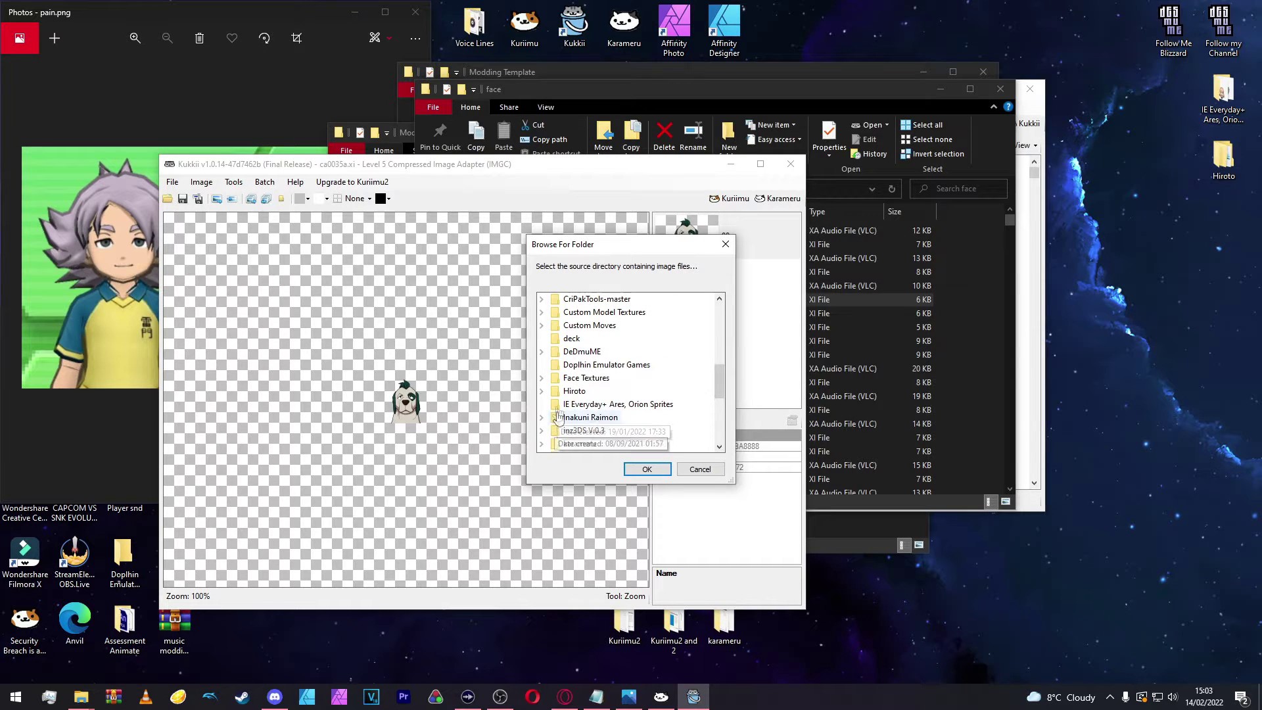
left_click(542, 378)
left_click(583, 392)
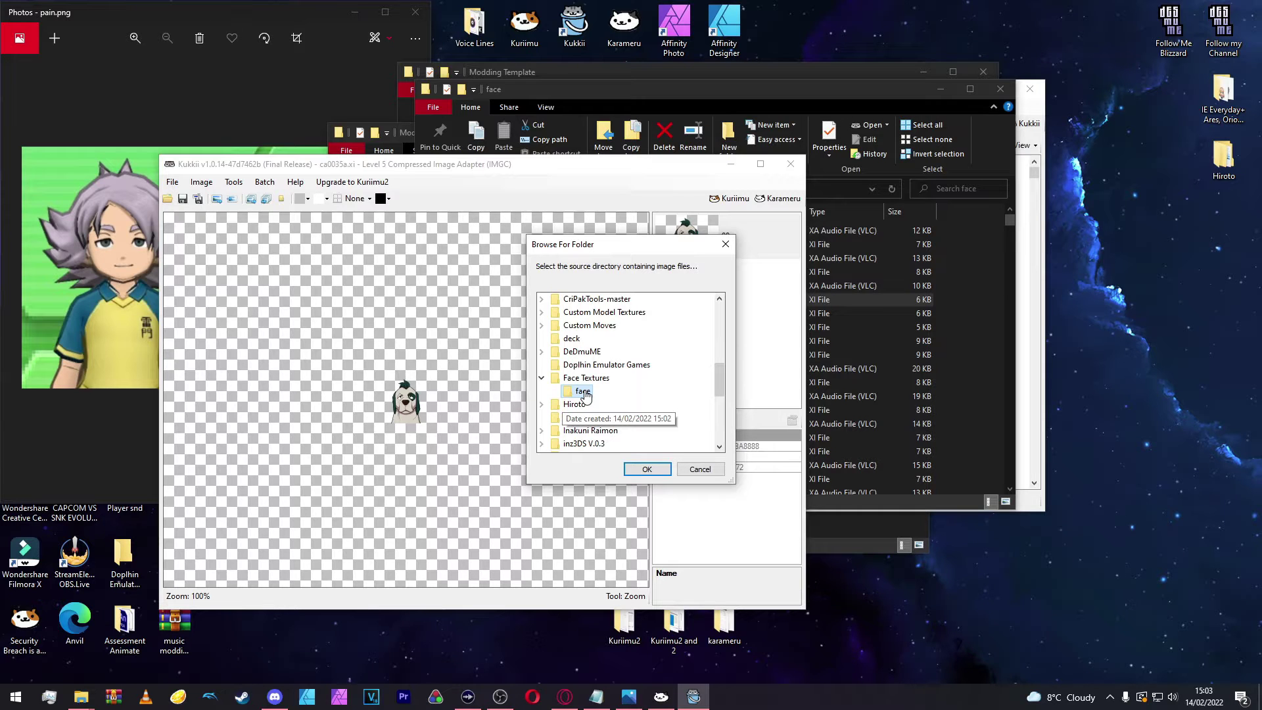
left_click(637, 470)
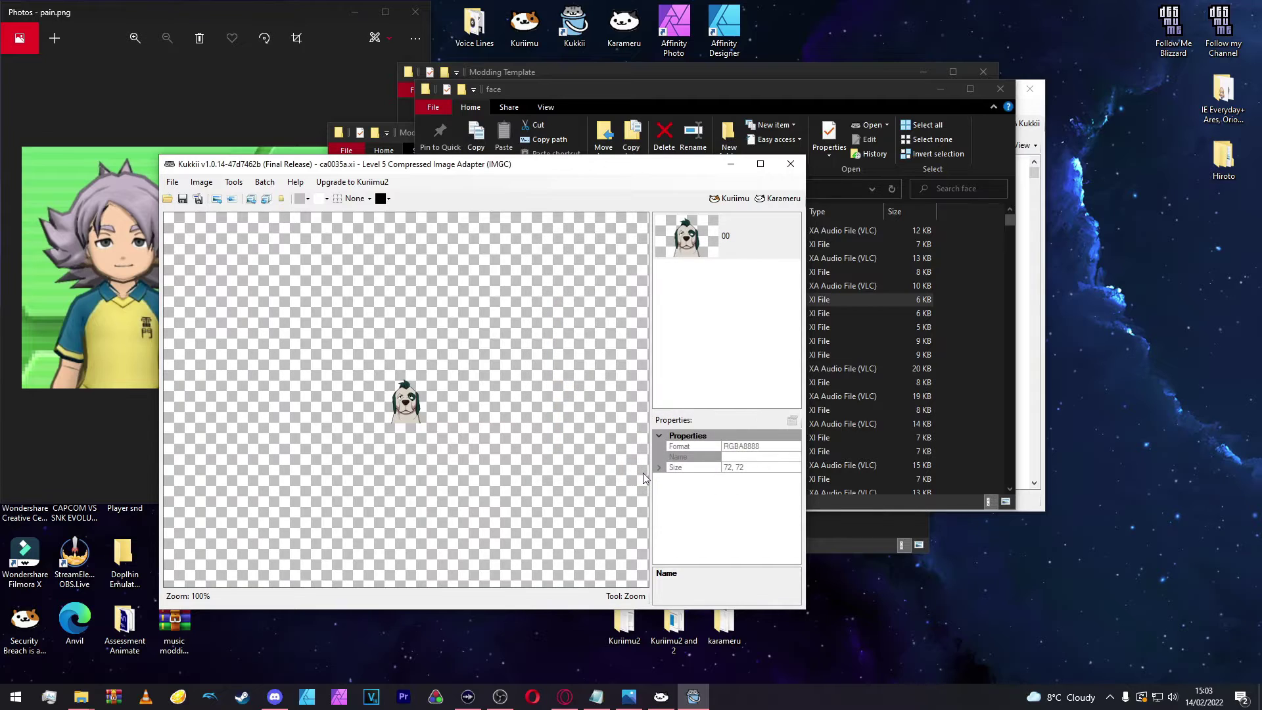
Step: Close Kukkii and display the files in the extracted face folder as large icons
left_click(791, 165)
right_click(974, 280)
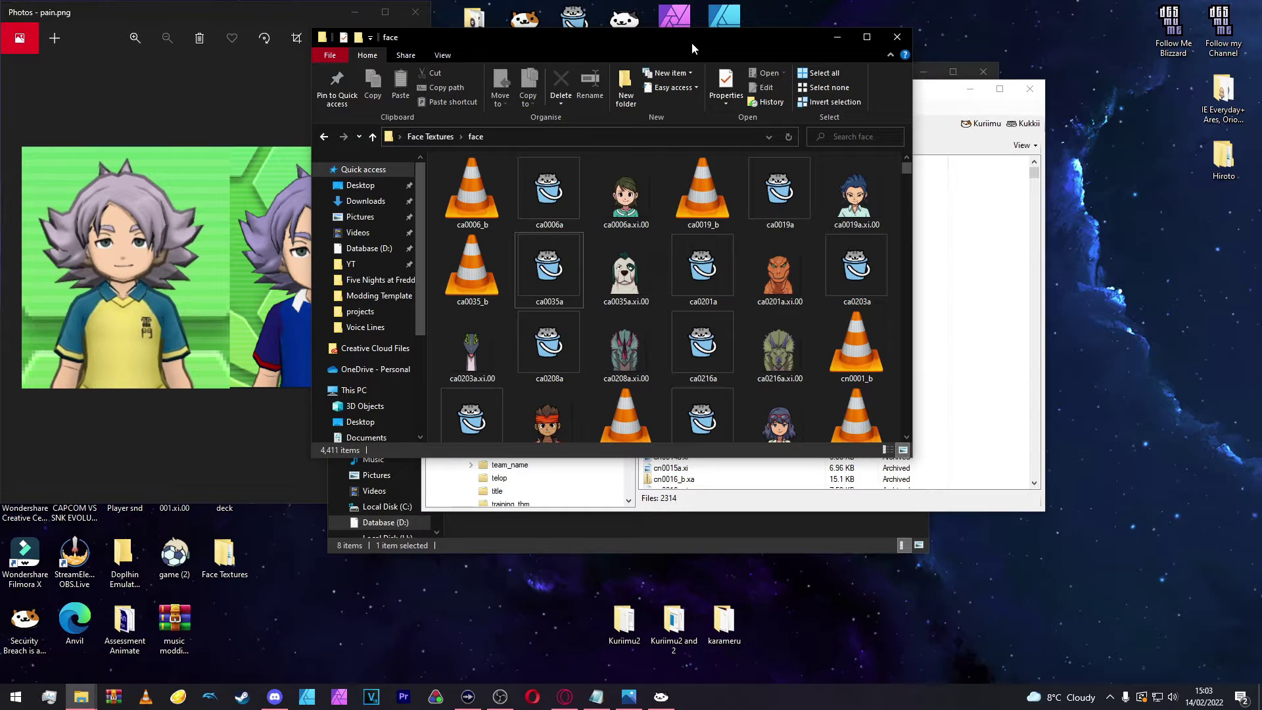
Step: Browse the exported face images in an enlarged folder window and select the cp3004a image and its matching XI file
left_click_drag(908, 169, 908, 185)
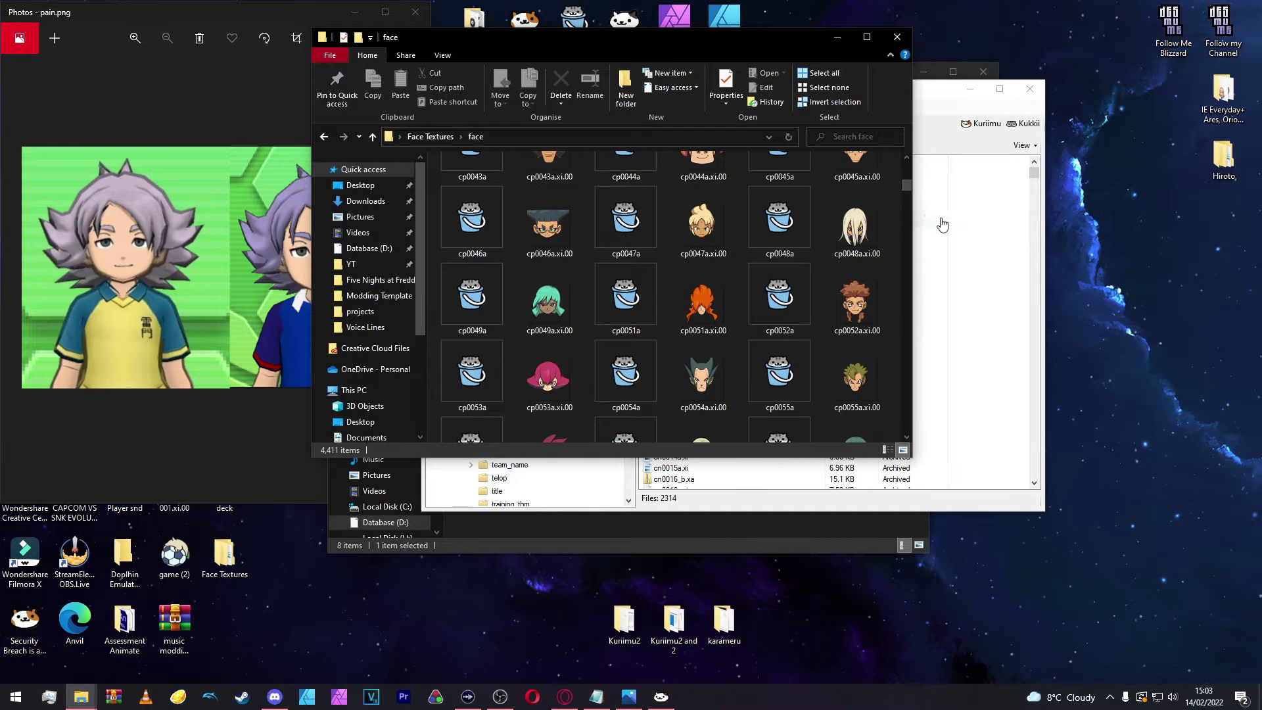
left_click_drag(906, 187, 908, 231)
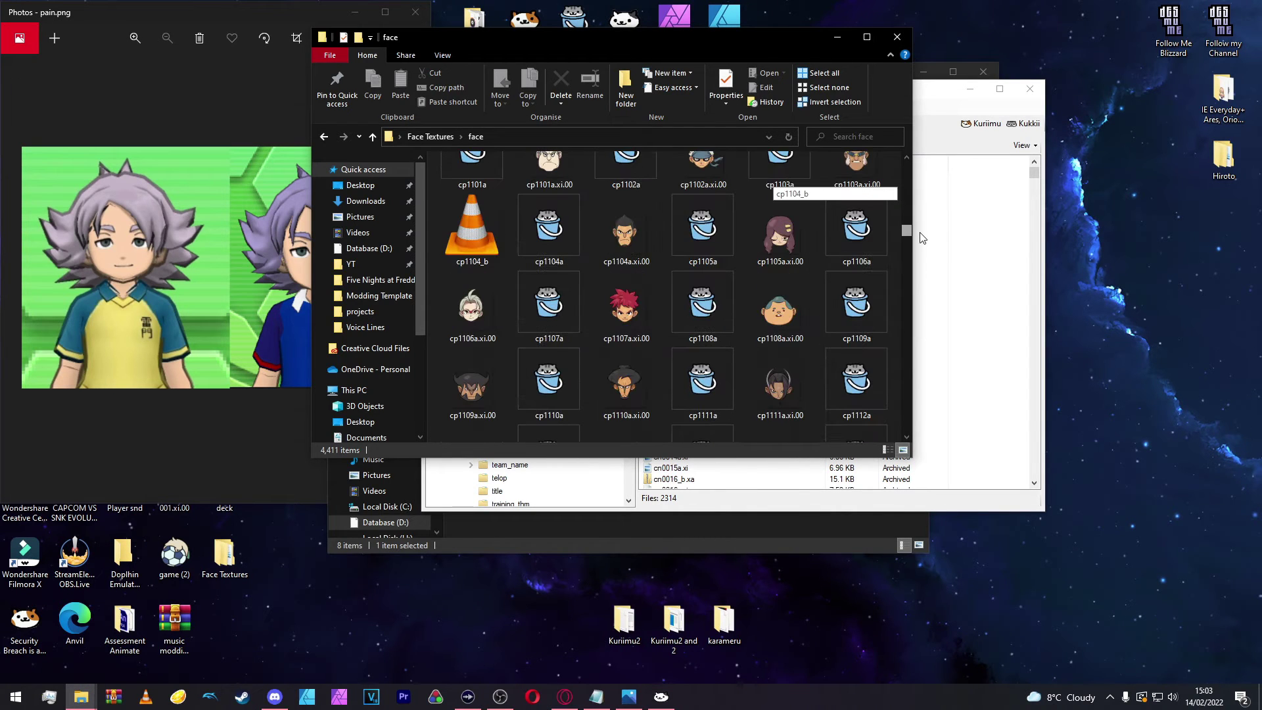
left_click_drag(856, 456, 855, 697)
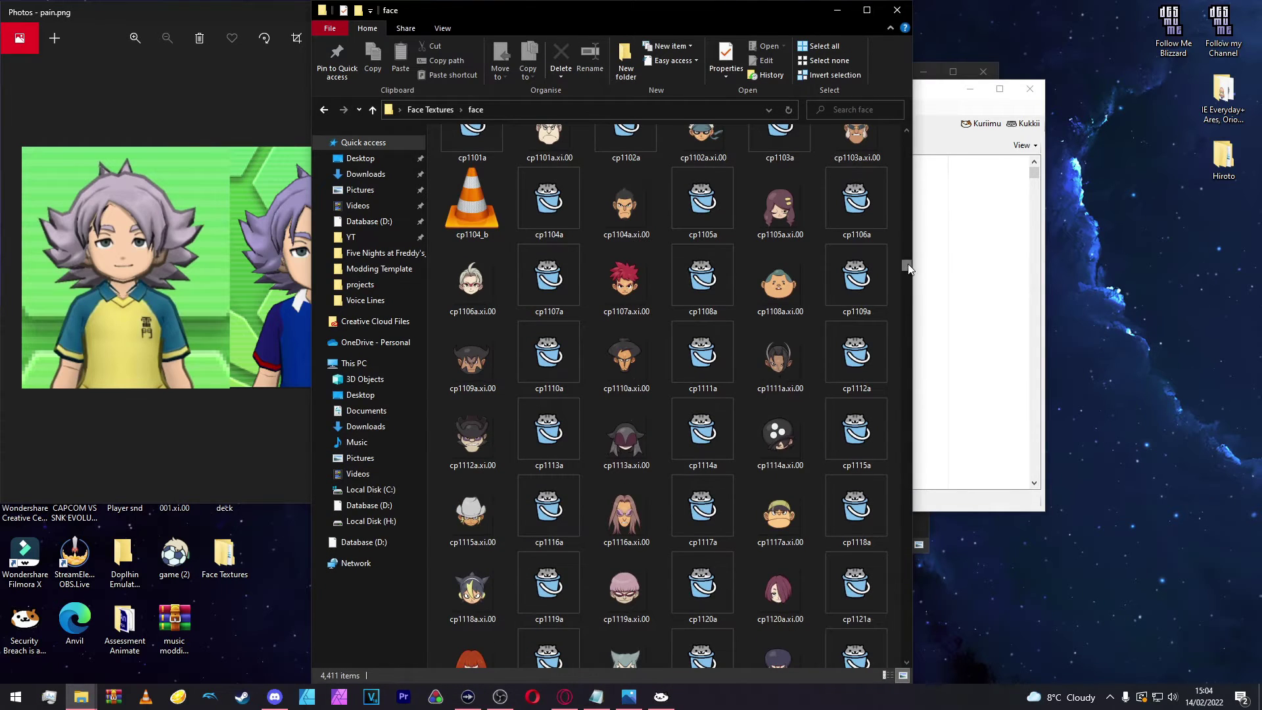
left_click_drag(909, 263, 943, 519)
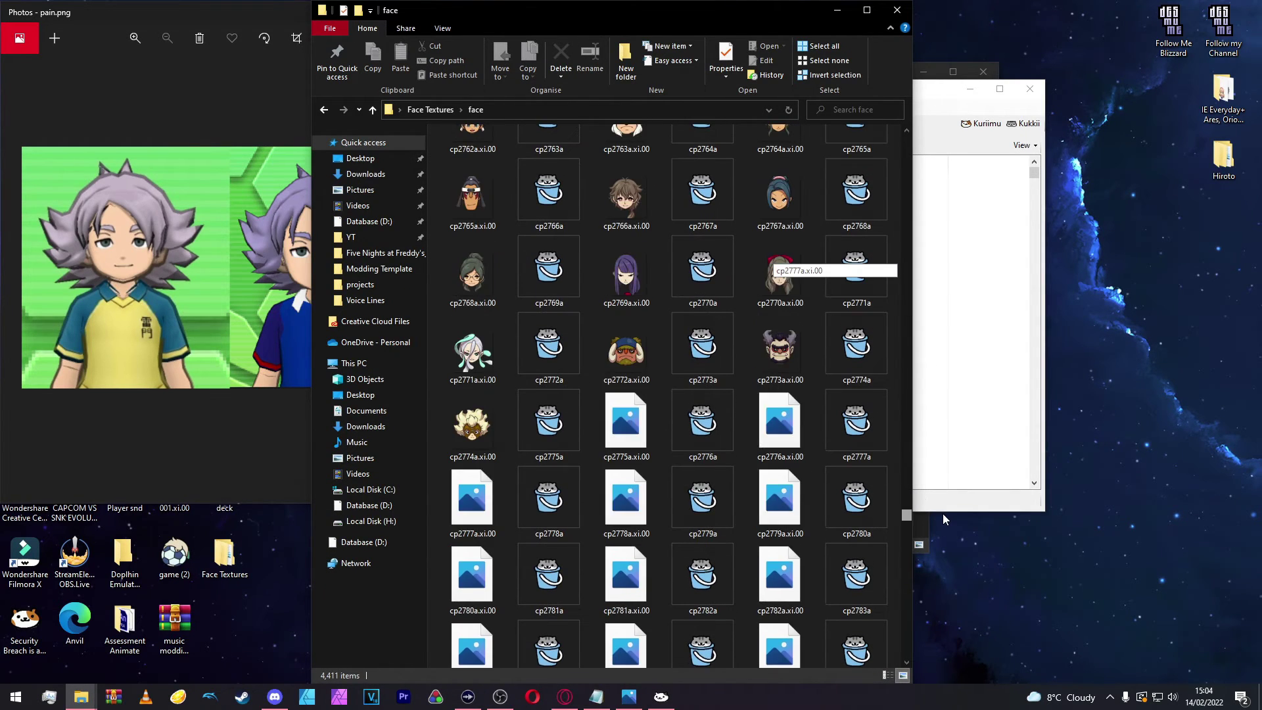
left_click_drag(943, 514, 942, 536)
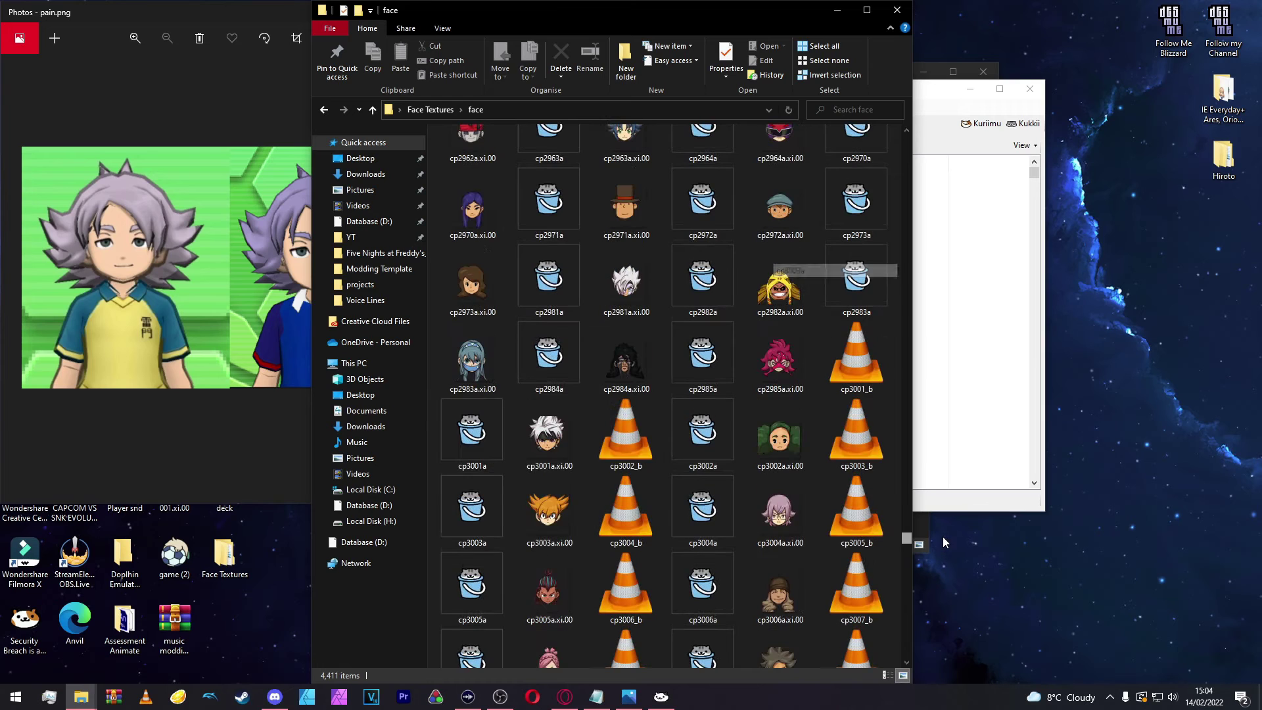
left_click(785, 509)
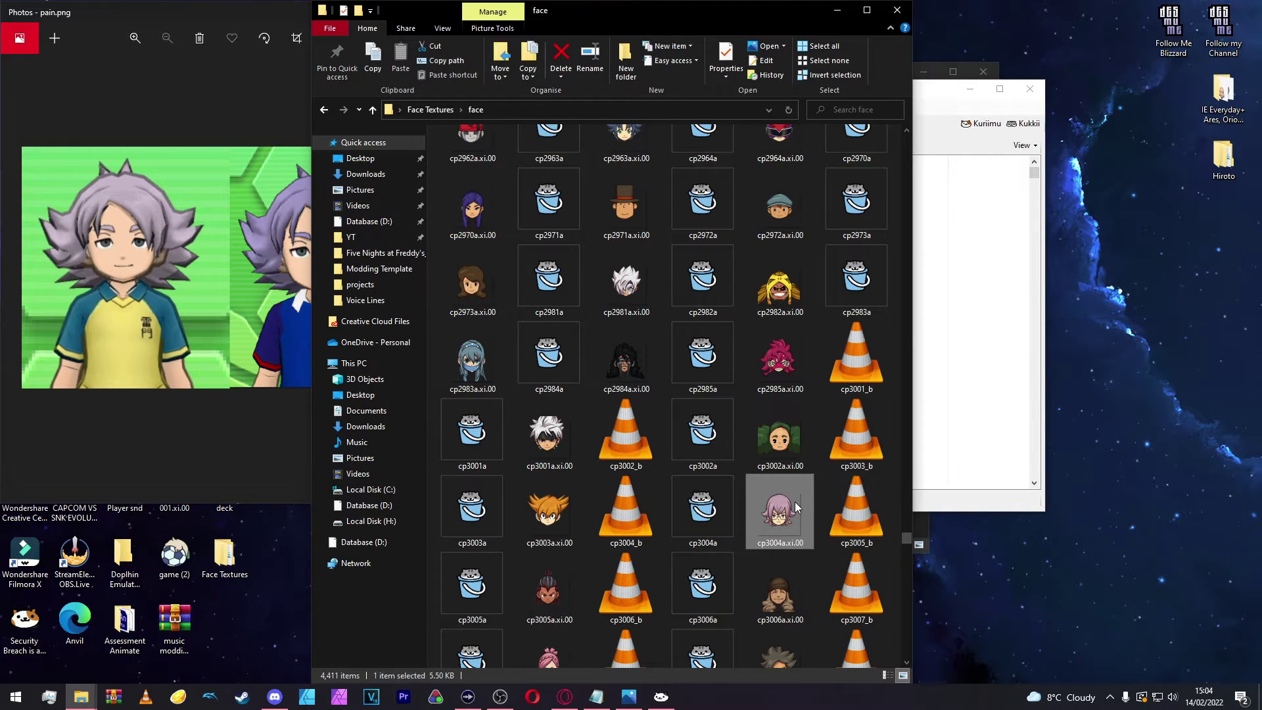
left_click(708, 505)
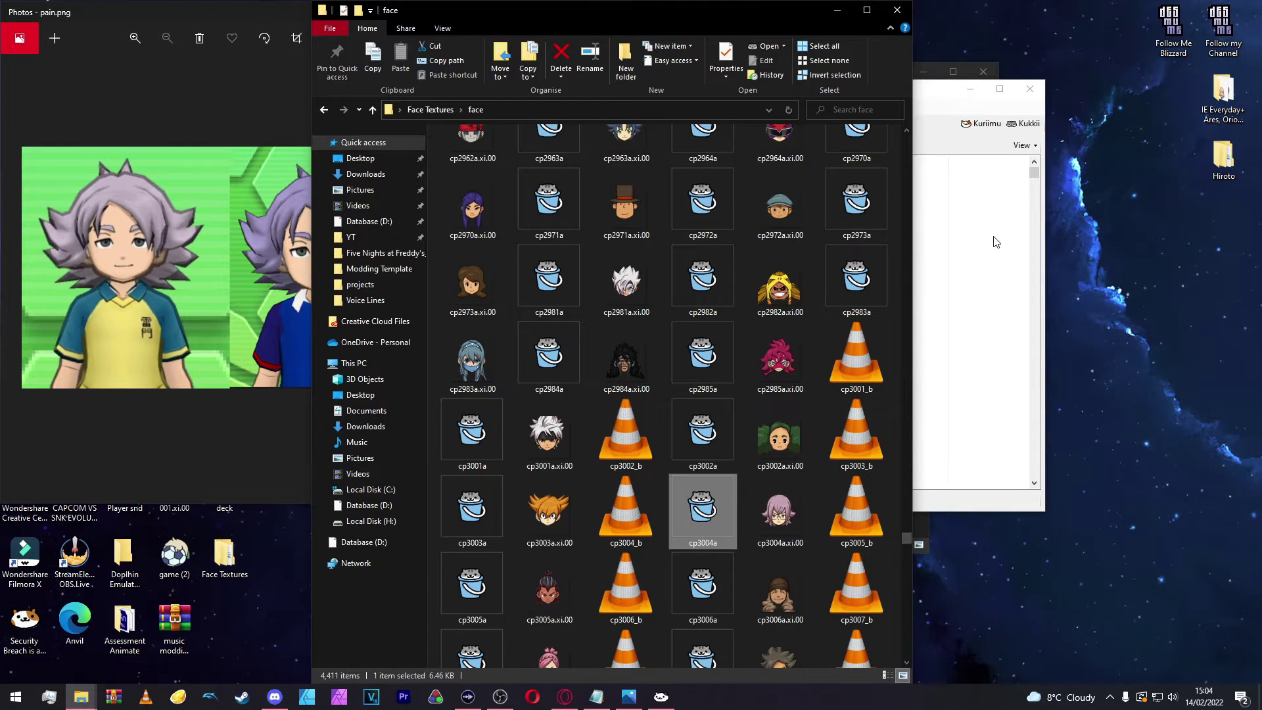
Step: Switch to Karameru, collapse the bustup folder and open the face folder under waza
left_click(986, 312)
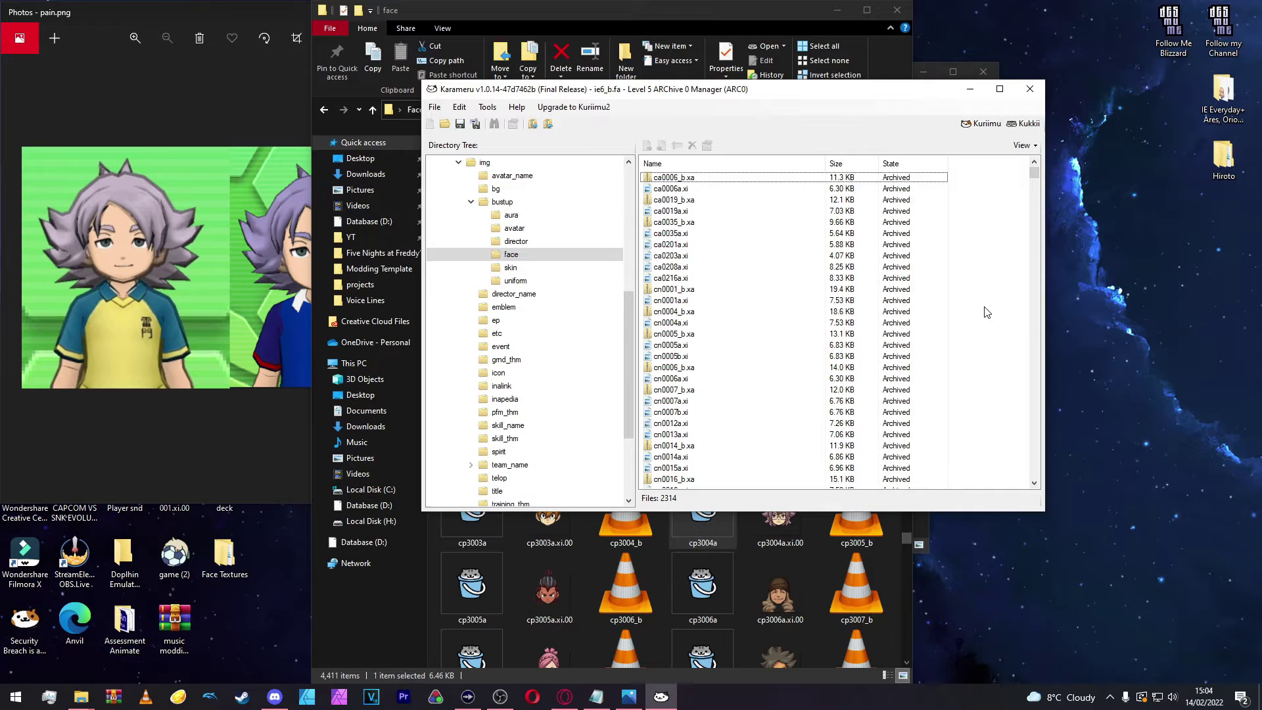
left_click(471, 202)
scroll(487, 263, "up", 6)
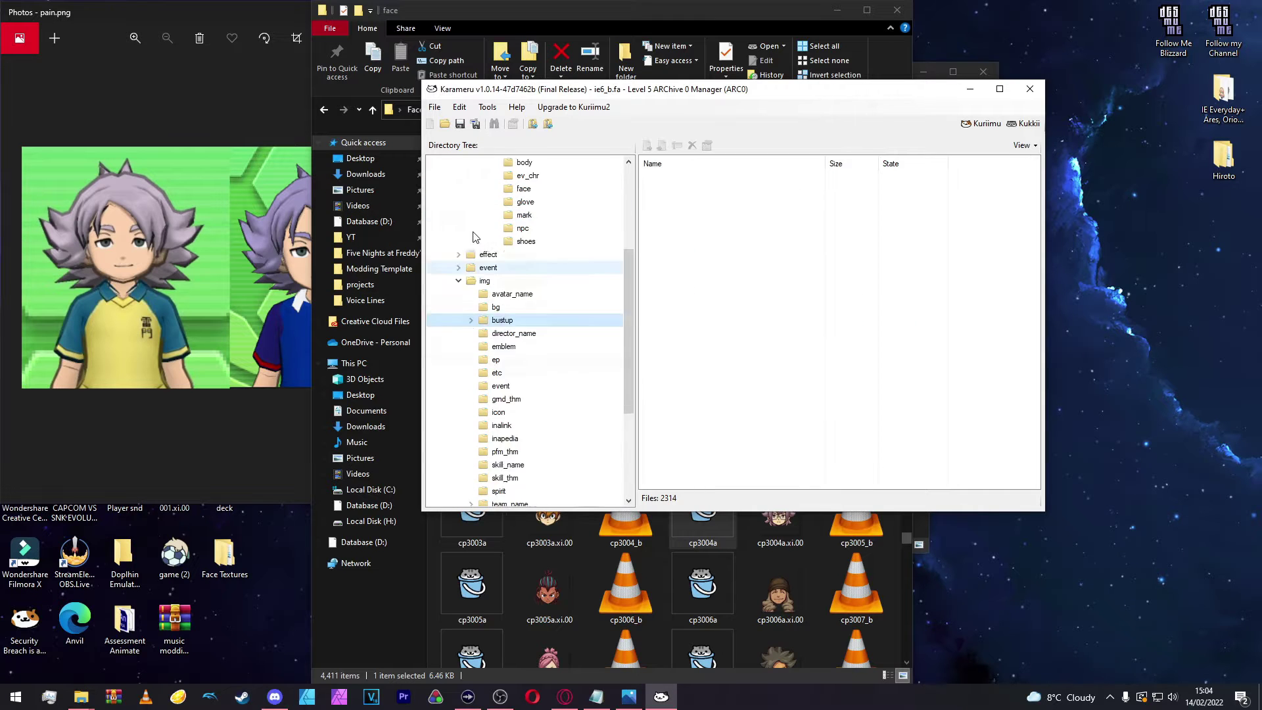
left_click(520, 307)
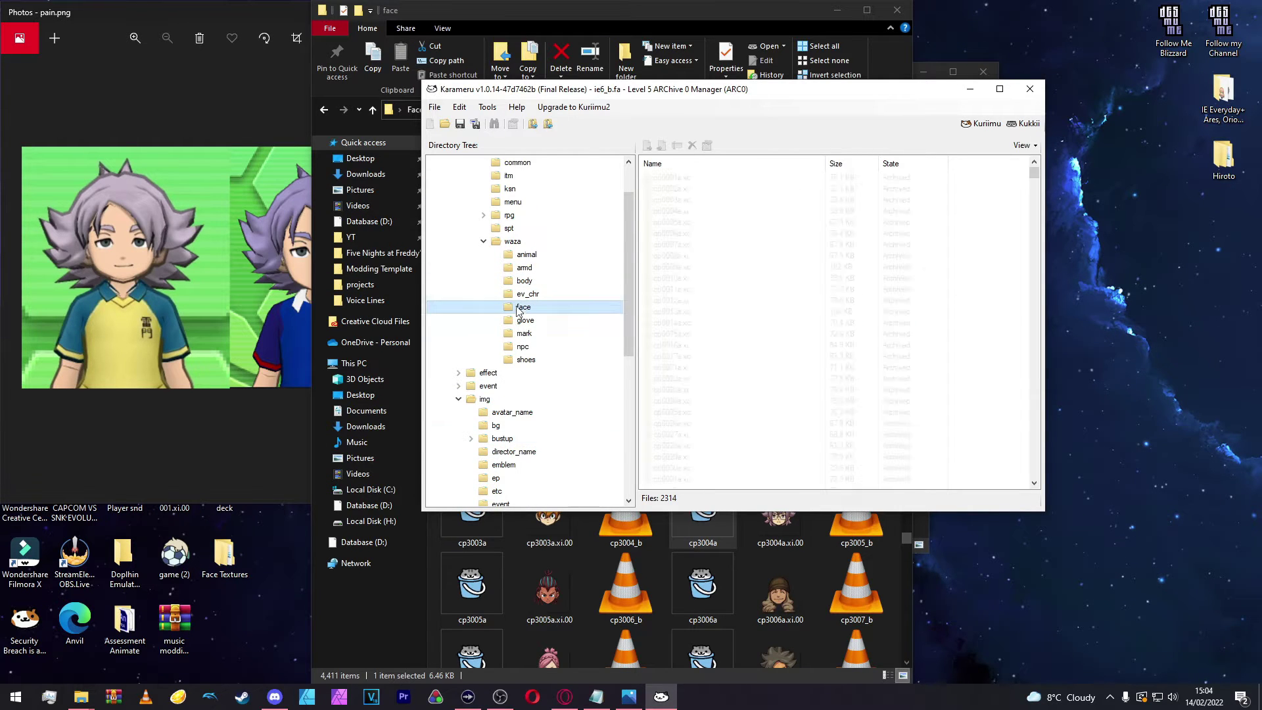
Step: Extract cp3004a.xc from the waza face folder into the Face Textures folder on the Desktop
left_click_drag(1036, 172, 1034, 416)
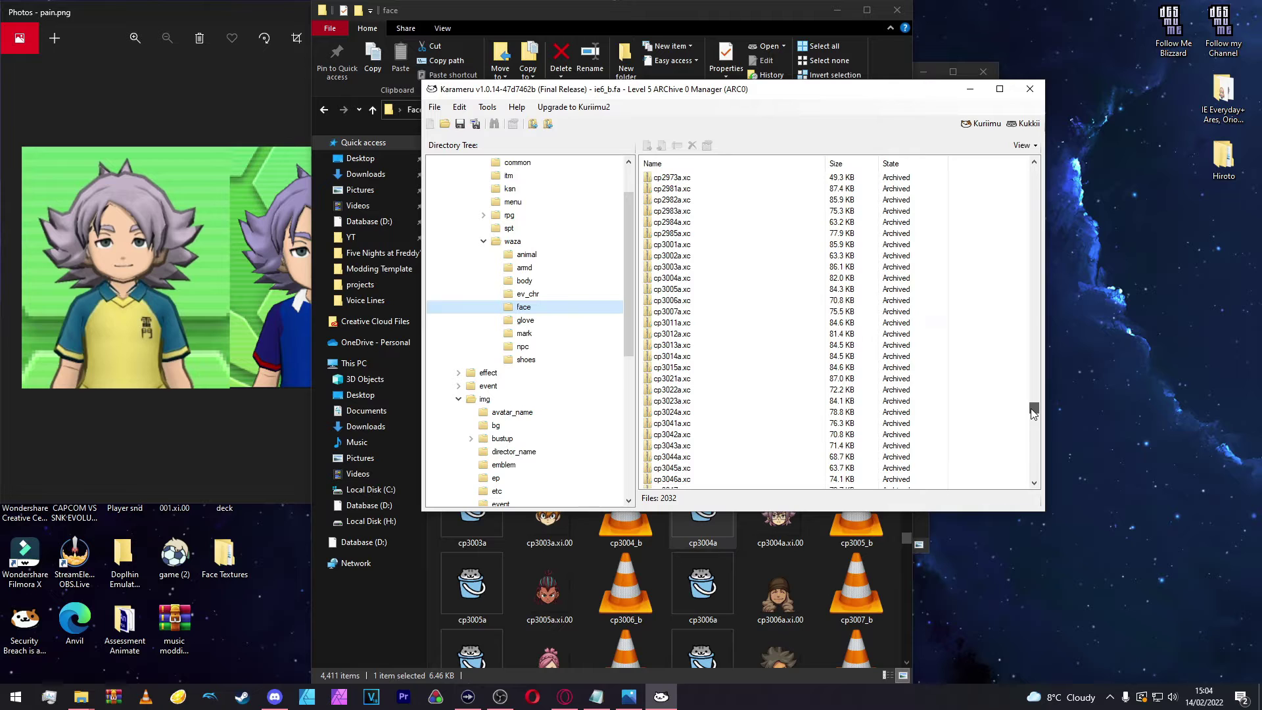
right_click(672, 277)
left_click(690, 281)
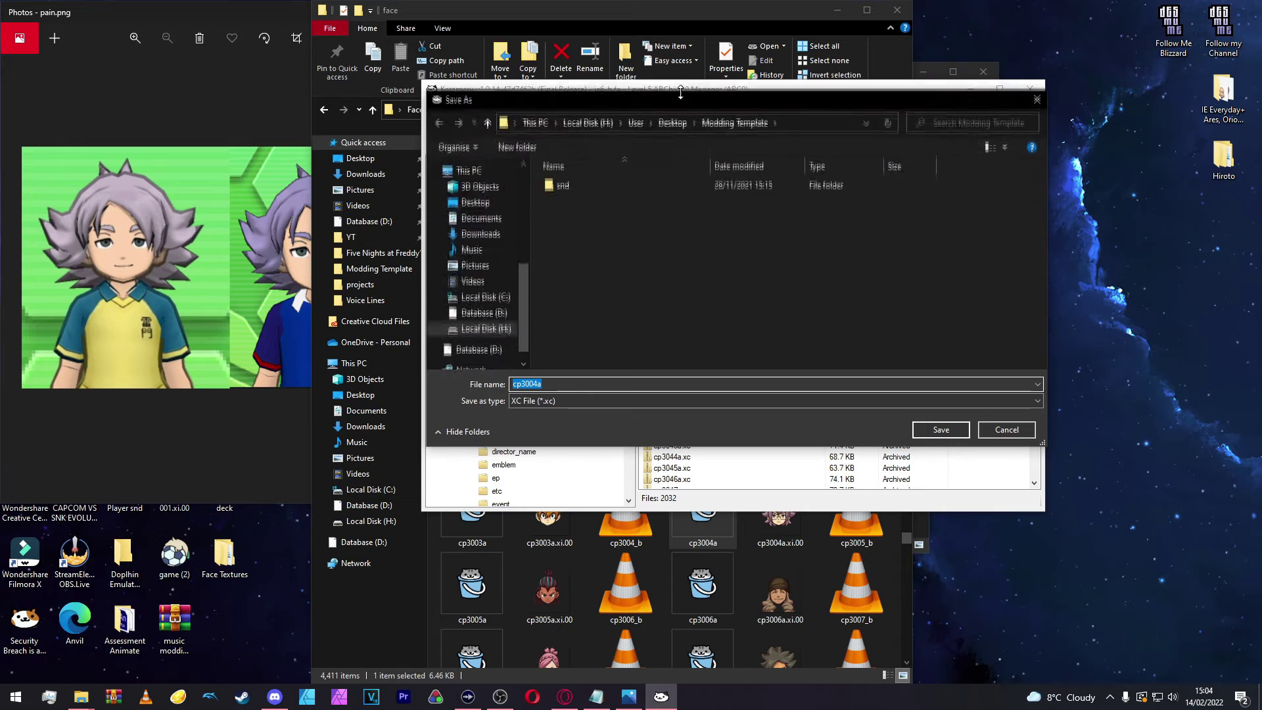
left_click_drag(500, 103, 742, 87)
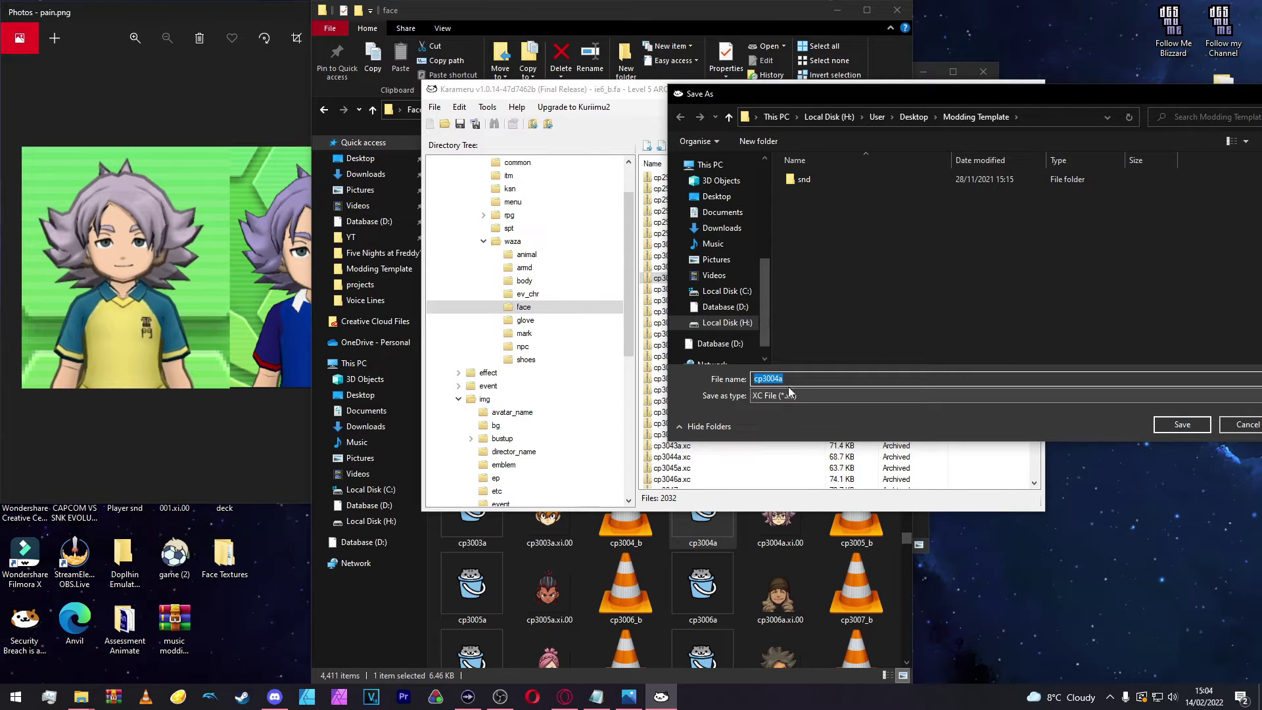
left_click_drag(911, 94, 690, 73)
scroll(493, 279, "up", 3)
scroll(492, 276, "up", 1)
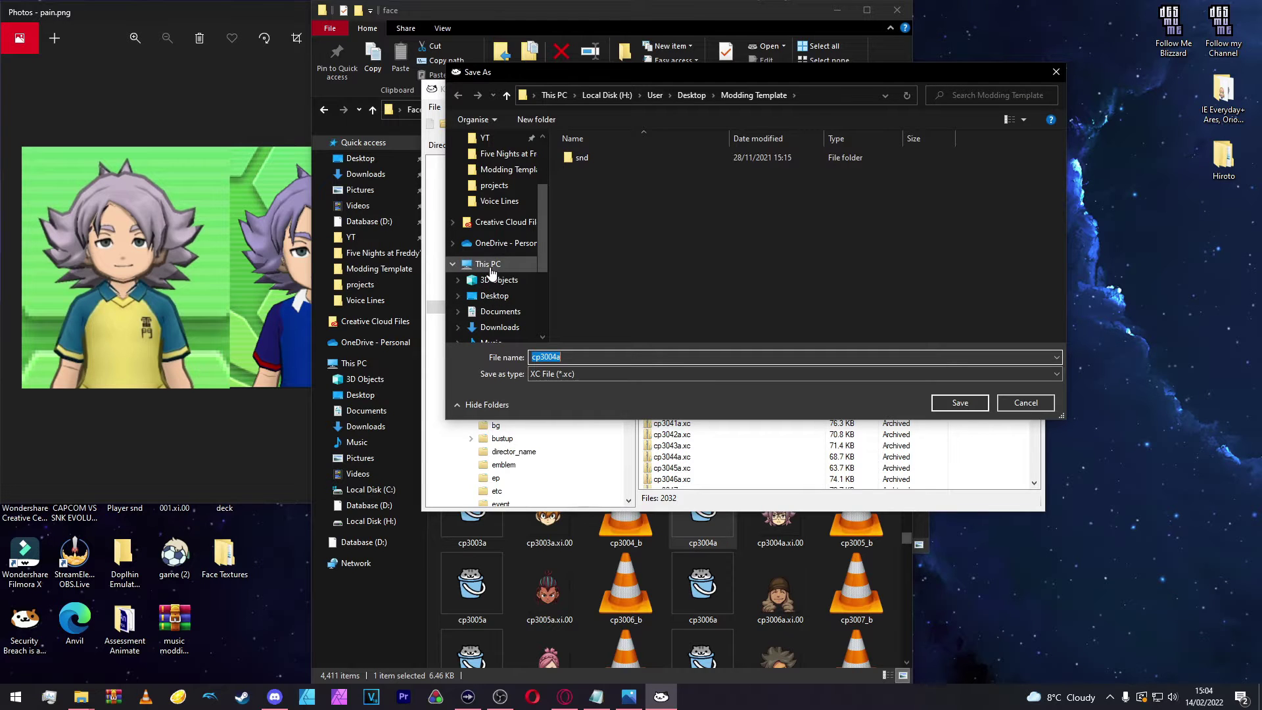
left_click(494, 295)
scroll(601, 260, "down", 5)
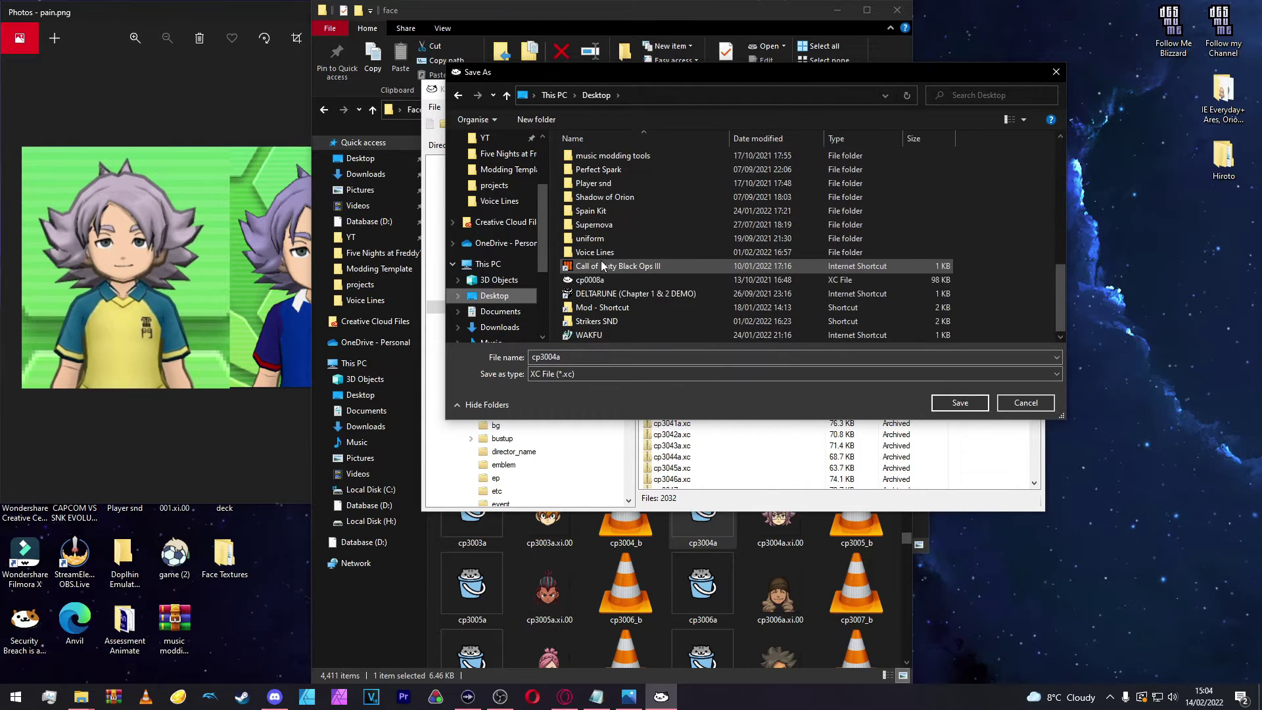
scroll(597, 197, "up", 4)
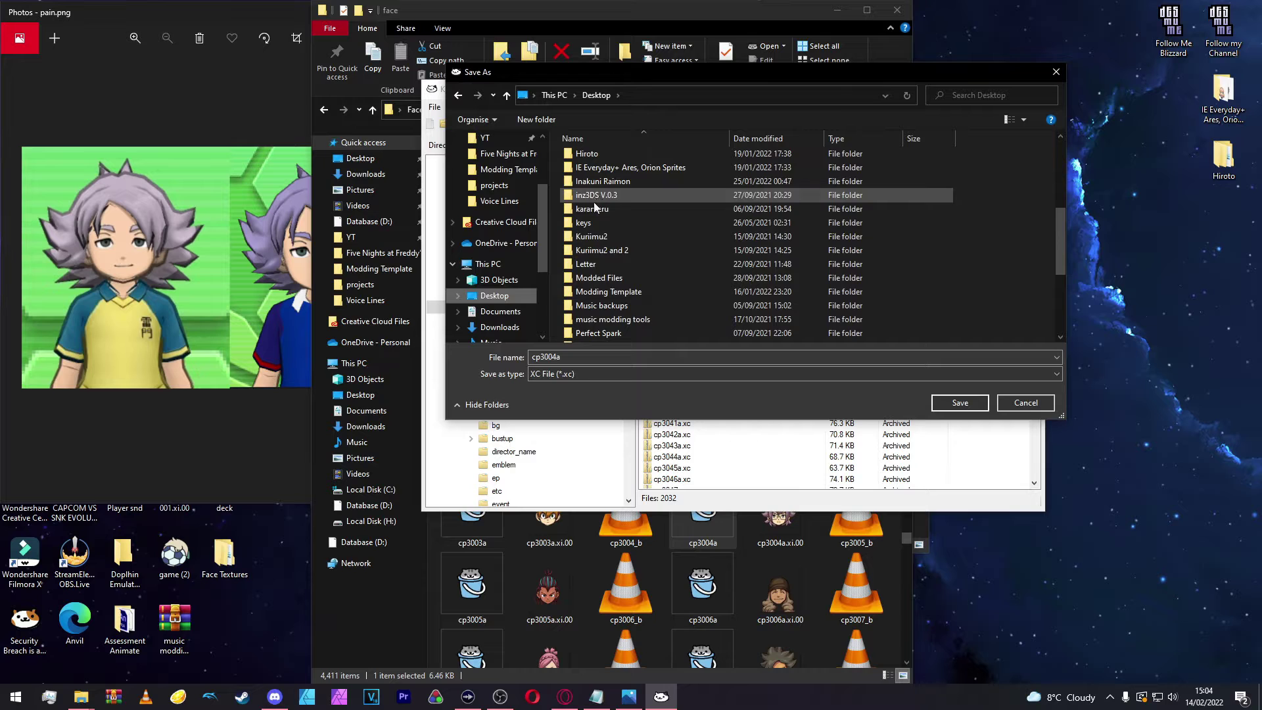
scroll(595, 197, "up", 1)
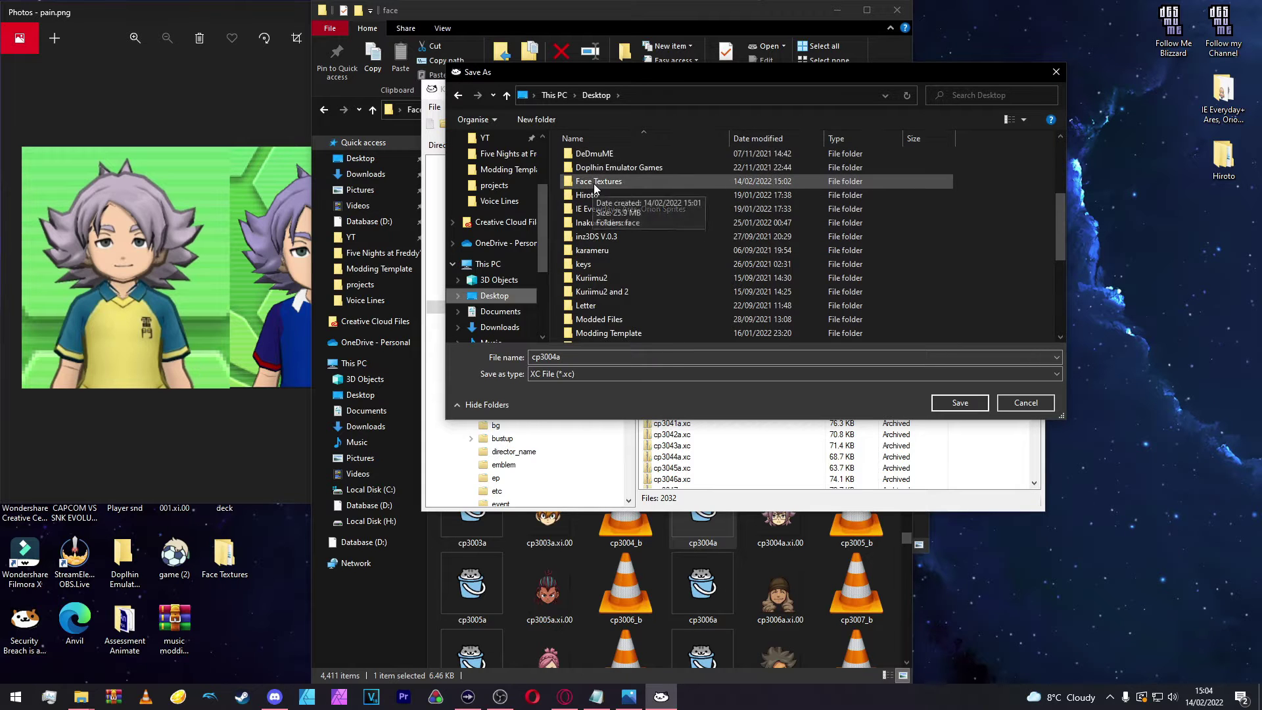
double_click(594, 183)
left_click(959, 403)
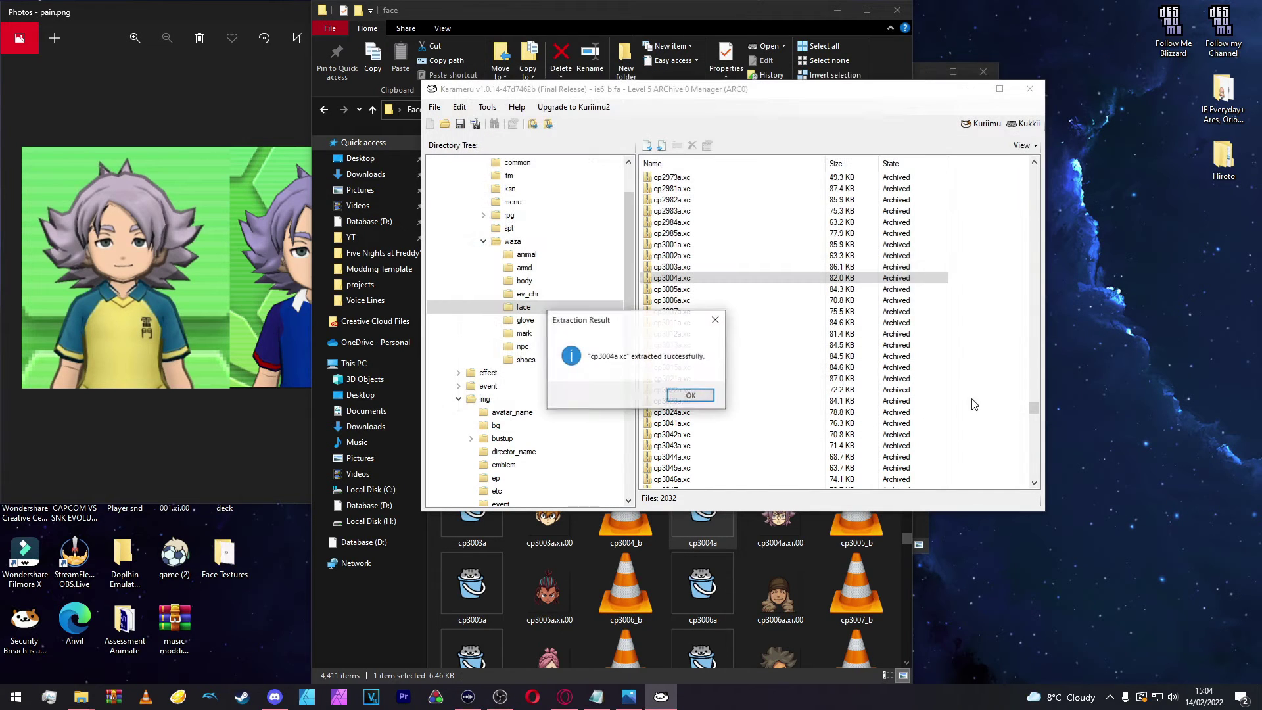
left_click(690, 397)
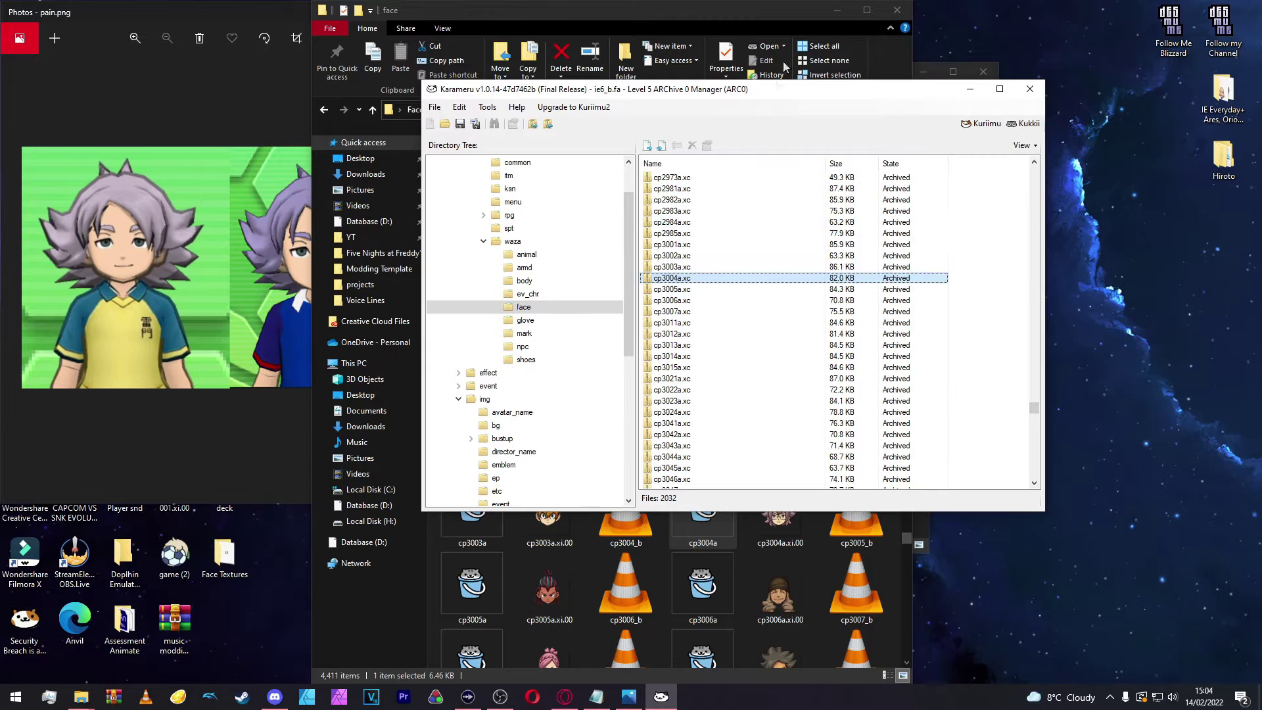
Step: Return to the exported face images and select the white-haired character's image cp0350a.xi.00
left_click(368, 582)
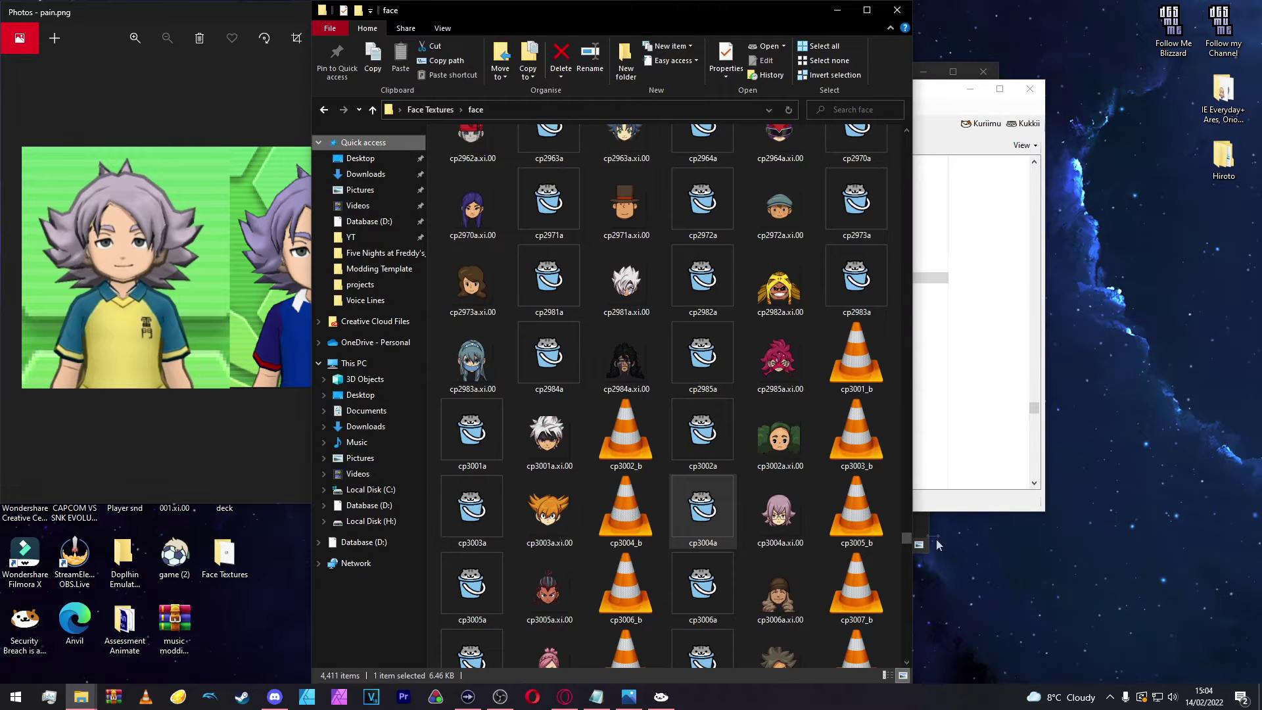
left_click_drag(912, 540, 882, 196)
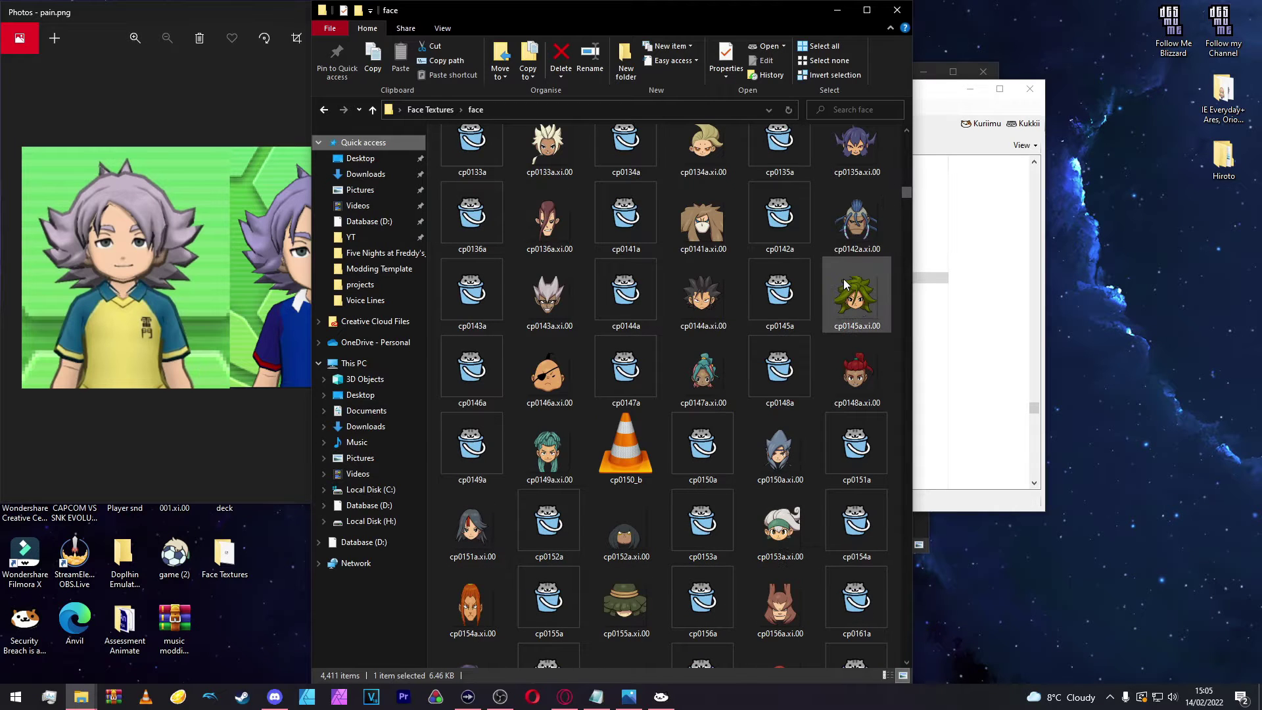
scroll(830, 349, "down", 5)
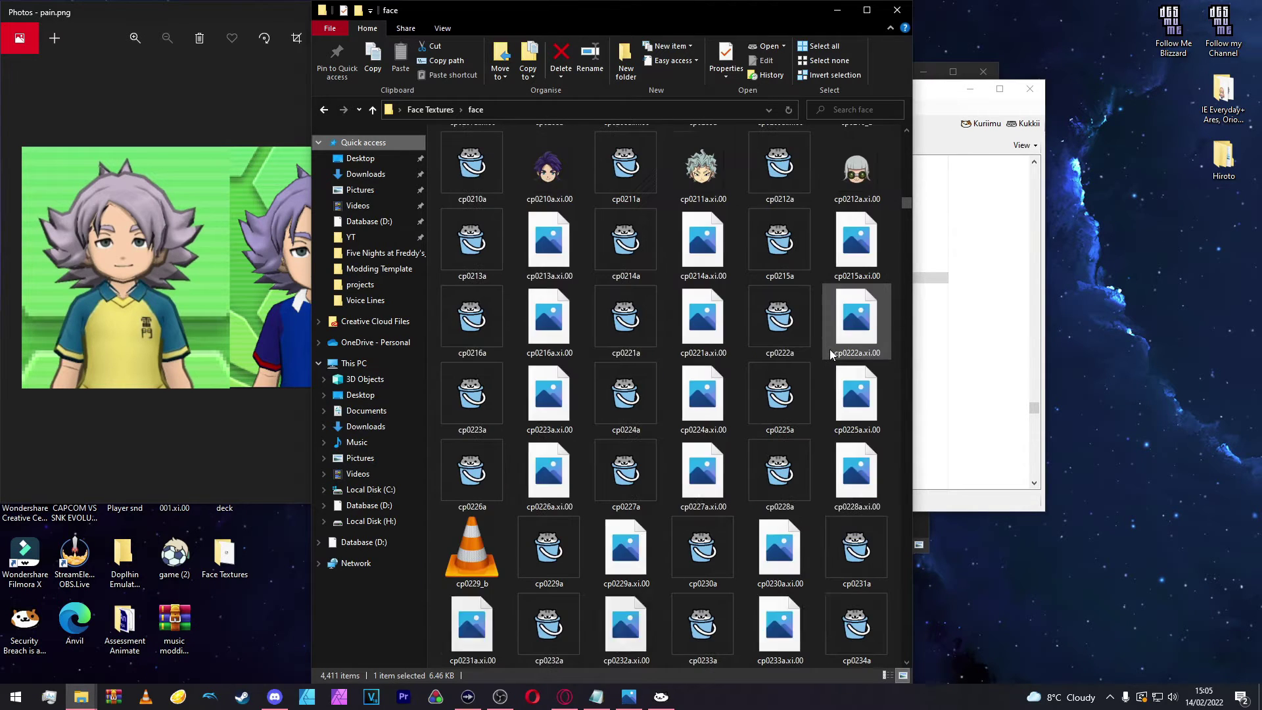
scroll(829, 349, "down", 6)
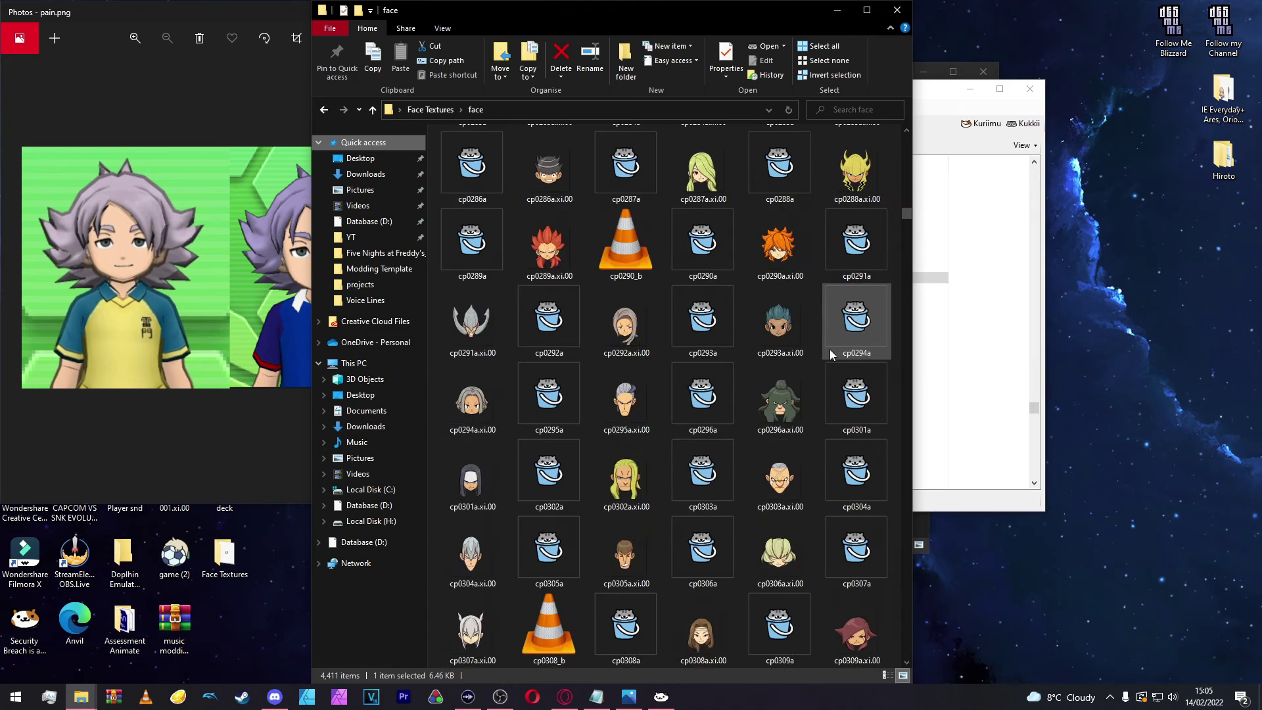
scroll(829, 349, "down", 6)
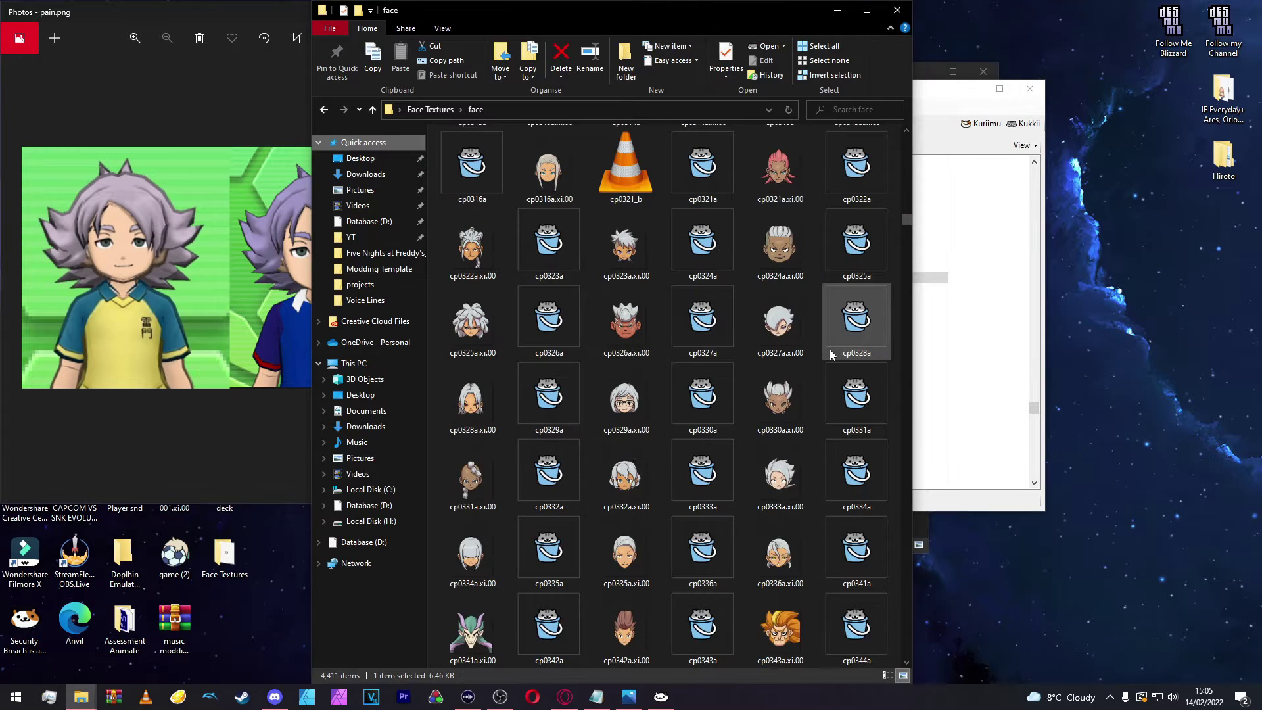
left_click(549, 628)
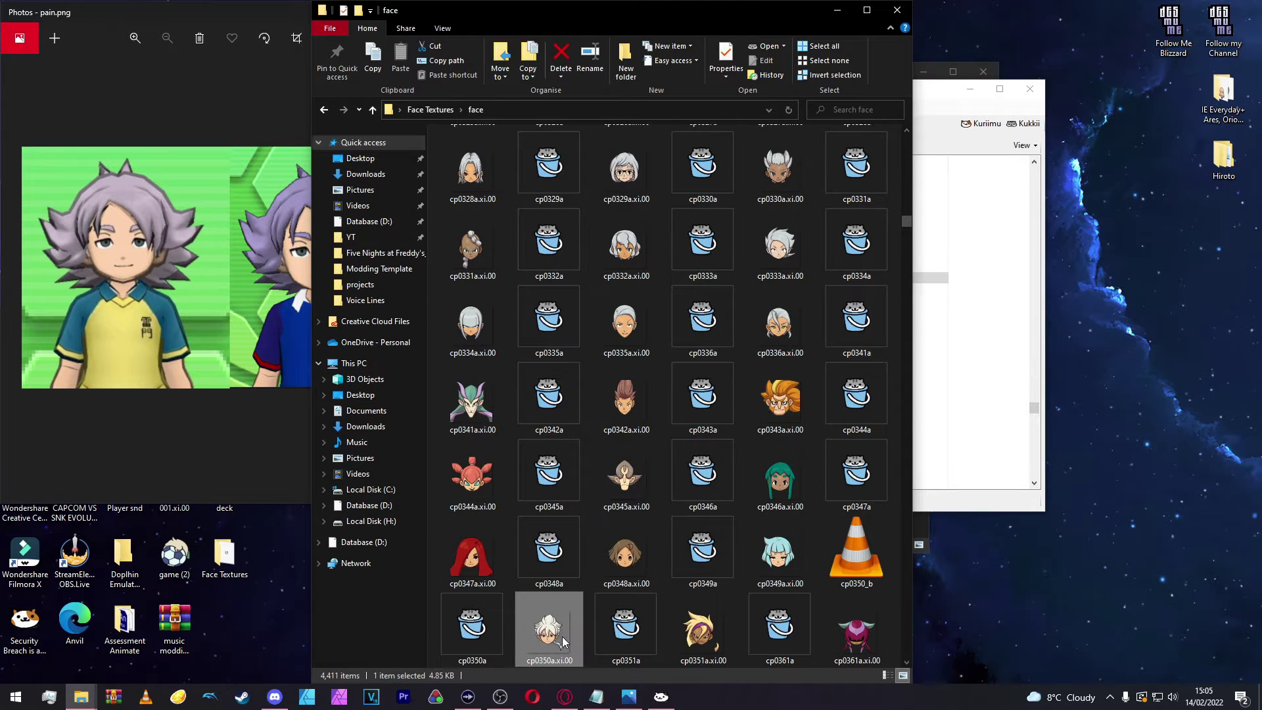
Step: Extract cp0350a.xc from Karameru's waza face folder into the Face Textures folder on the Desktop
left_click(934, 421)
left_click(1038, 418)
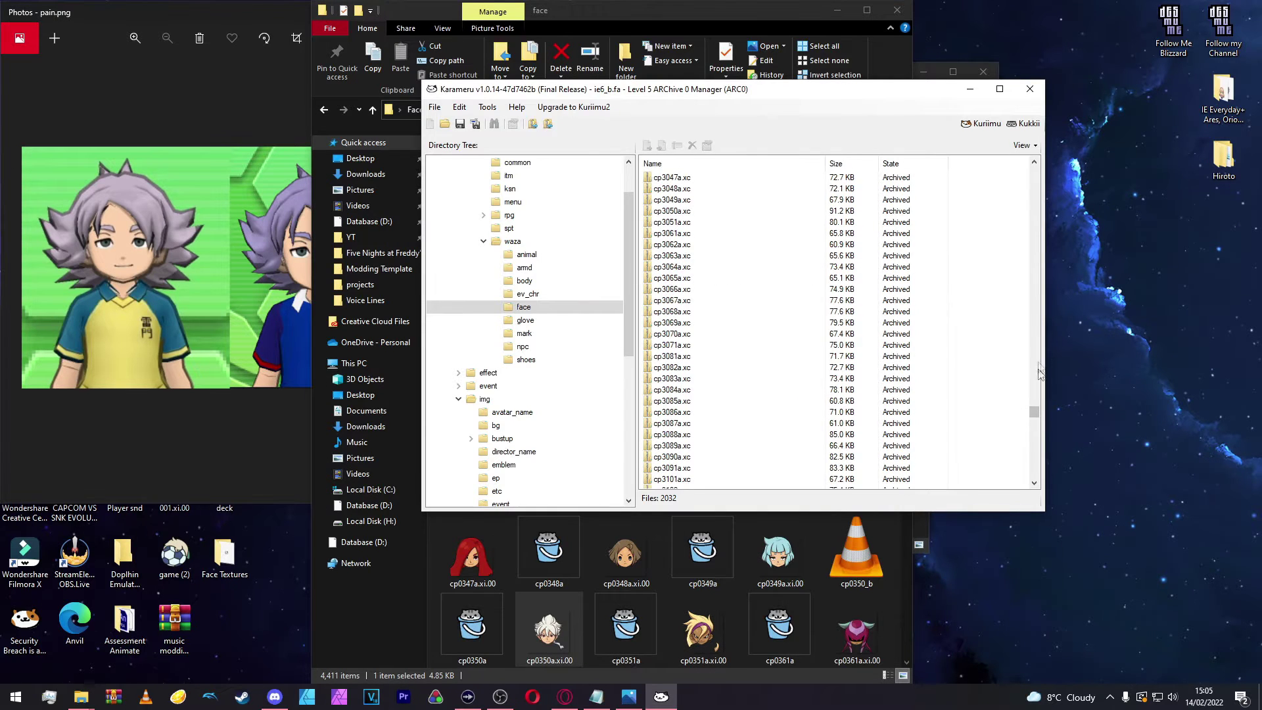
left_click_drag(1038, 418, 1032, 207)
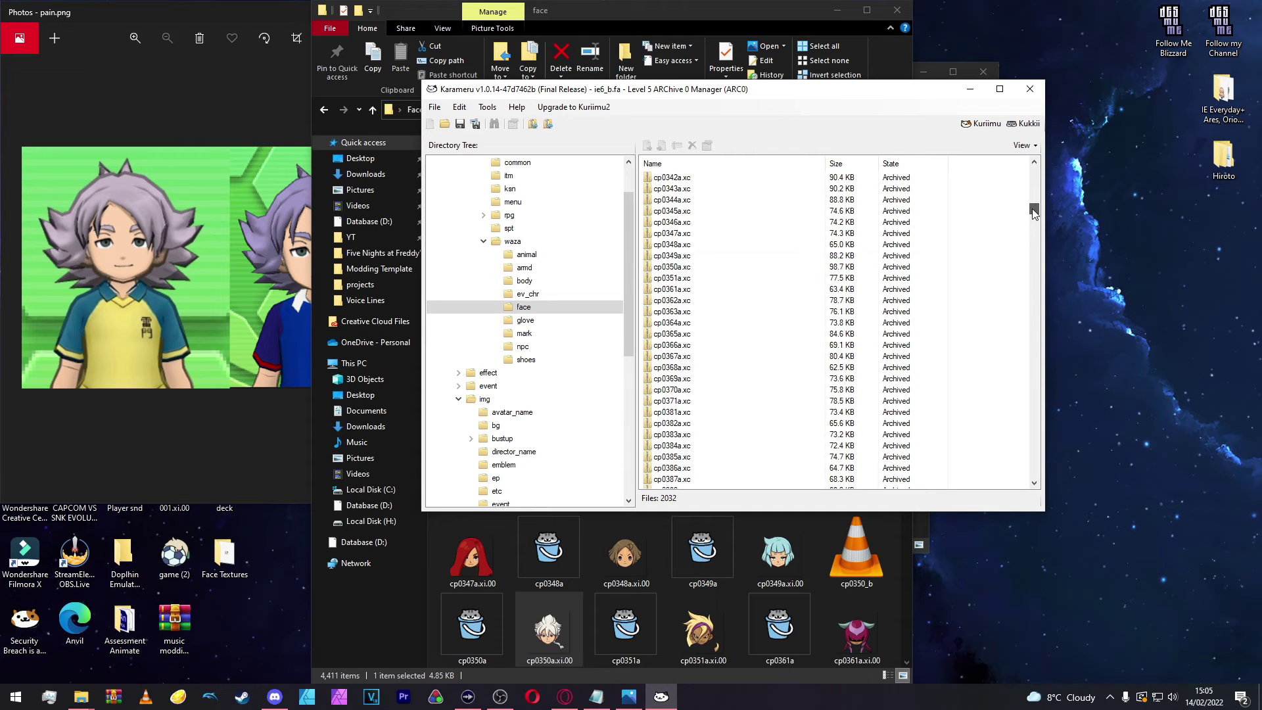
left_click(680, 267)
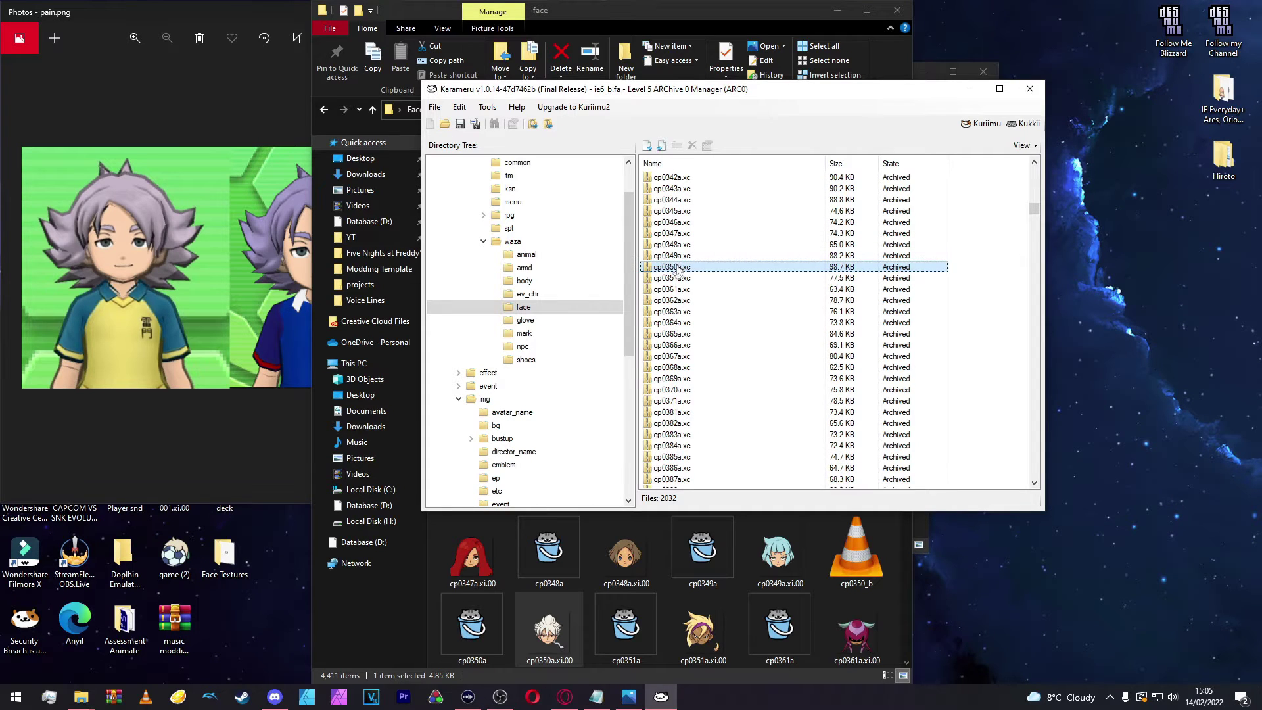
right_click(679, 268)
left_click(687, 273)
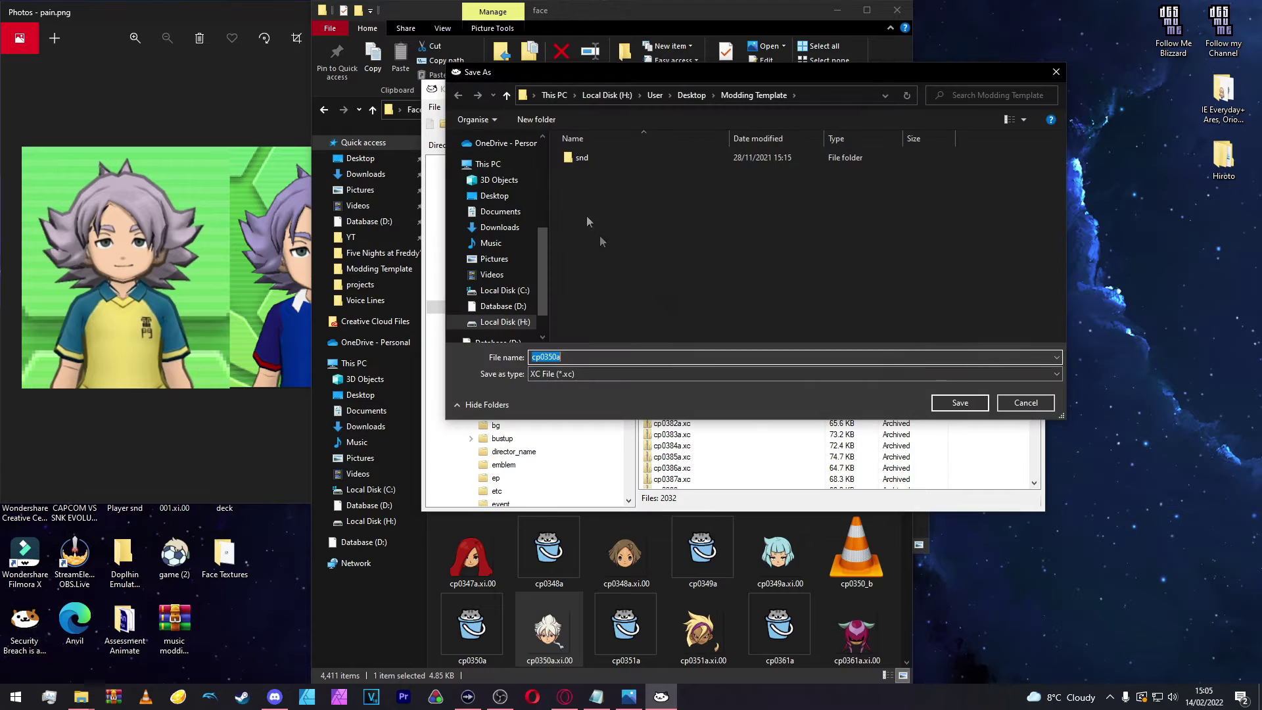
scroll(471, 301, "up", 1)
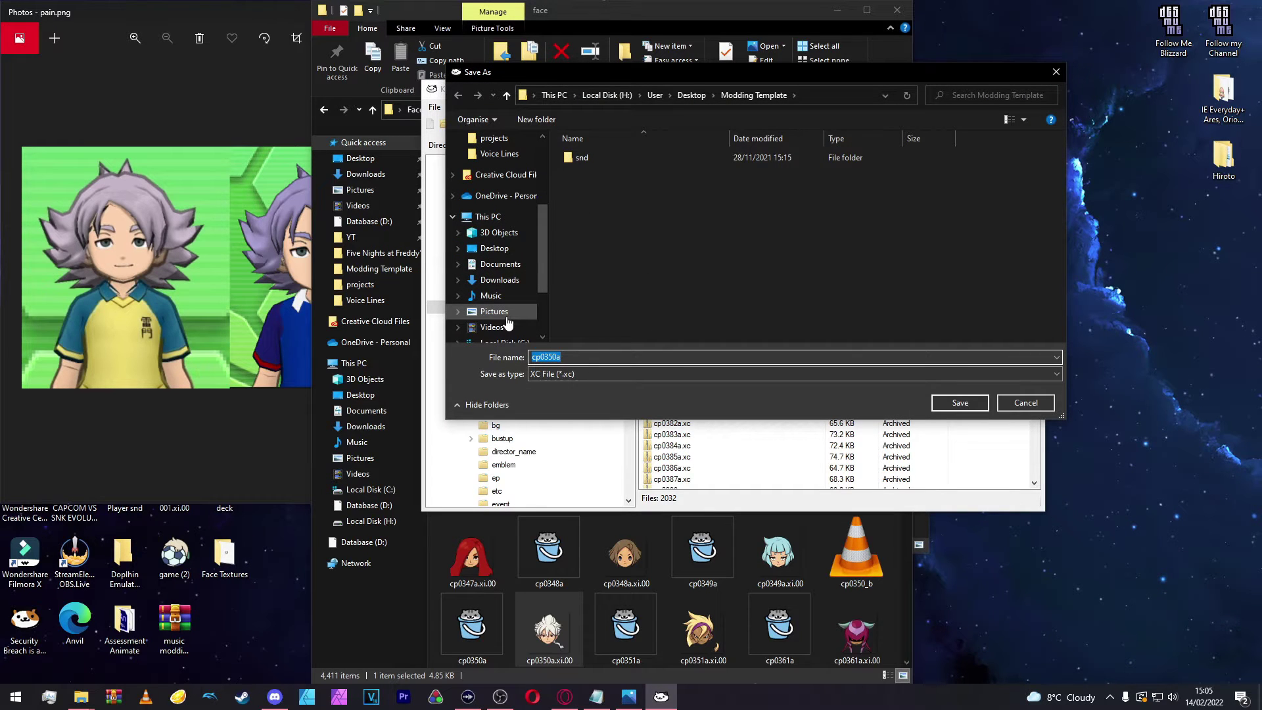
scroll(508, 323, "down", 1)
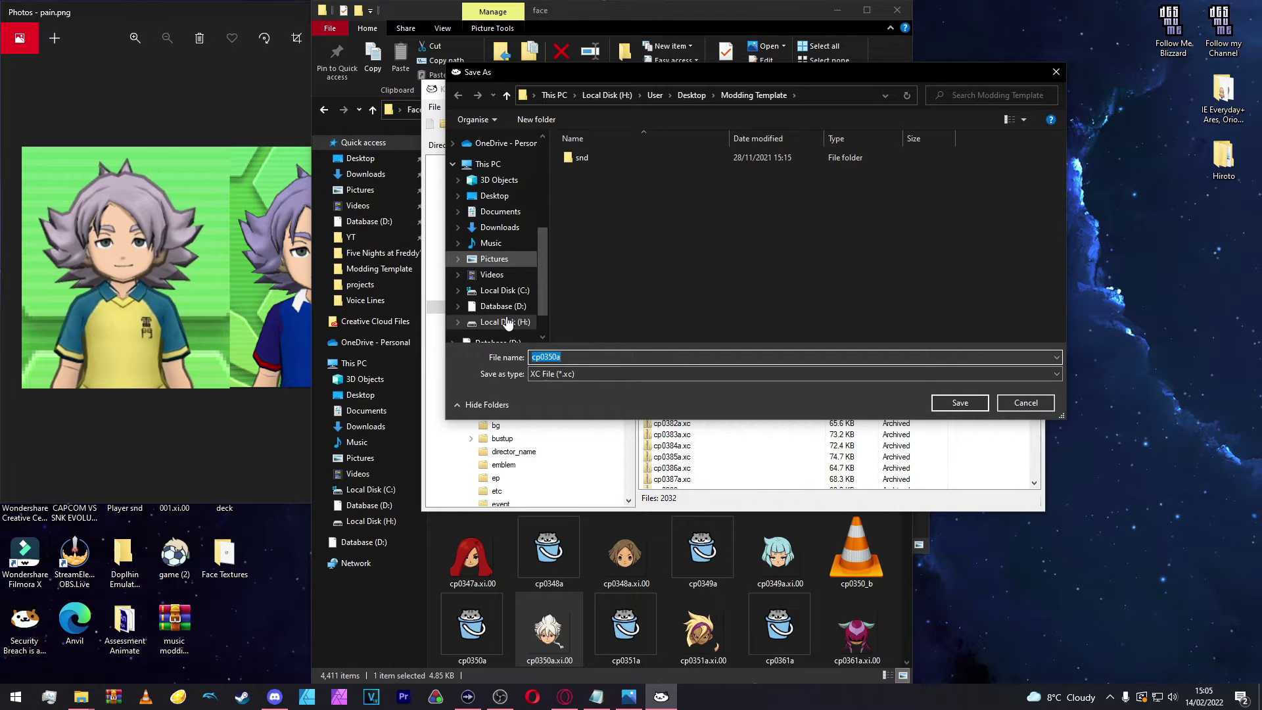
scroll(508, 323, "up", 2)
left_click(494, 296)
scroll(681, 239, "down", 2)
double_click(598, 265)
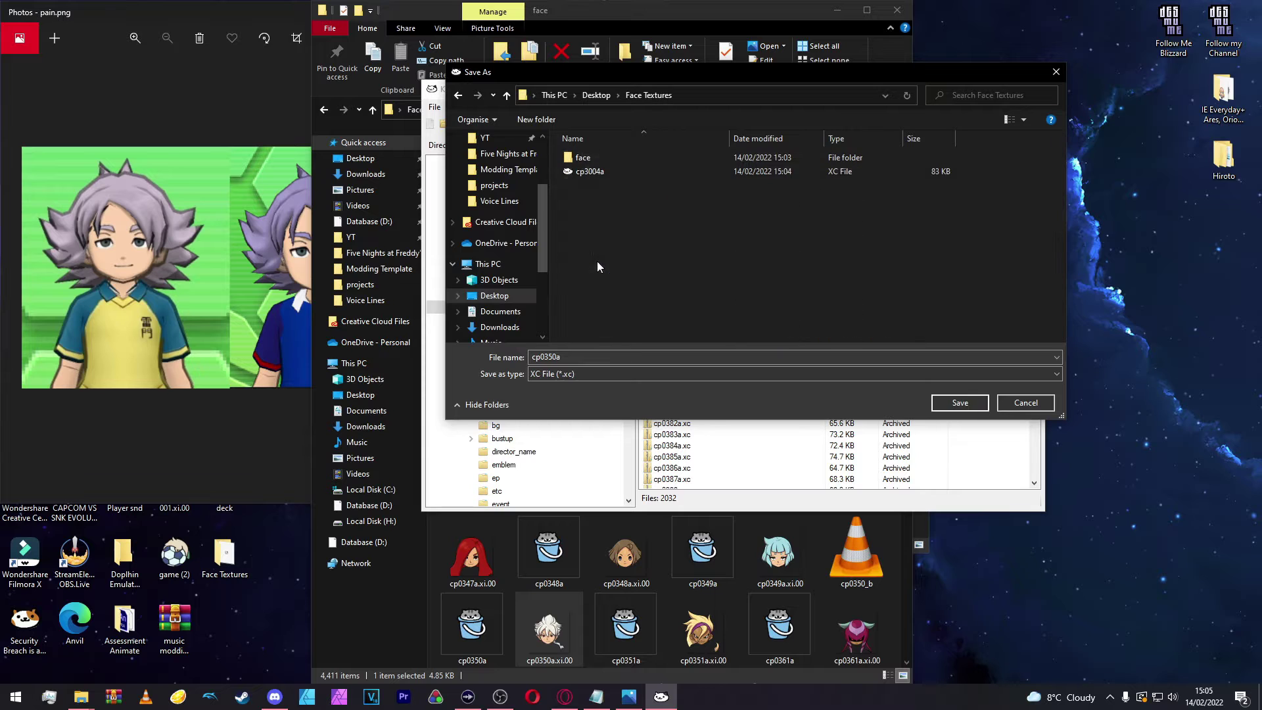
left_click(960, 402)
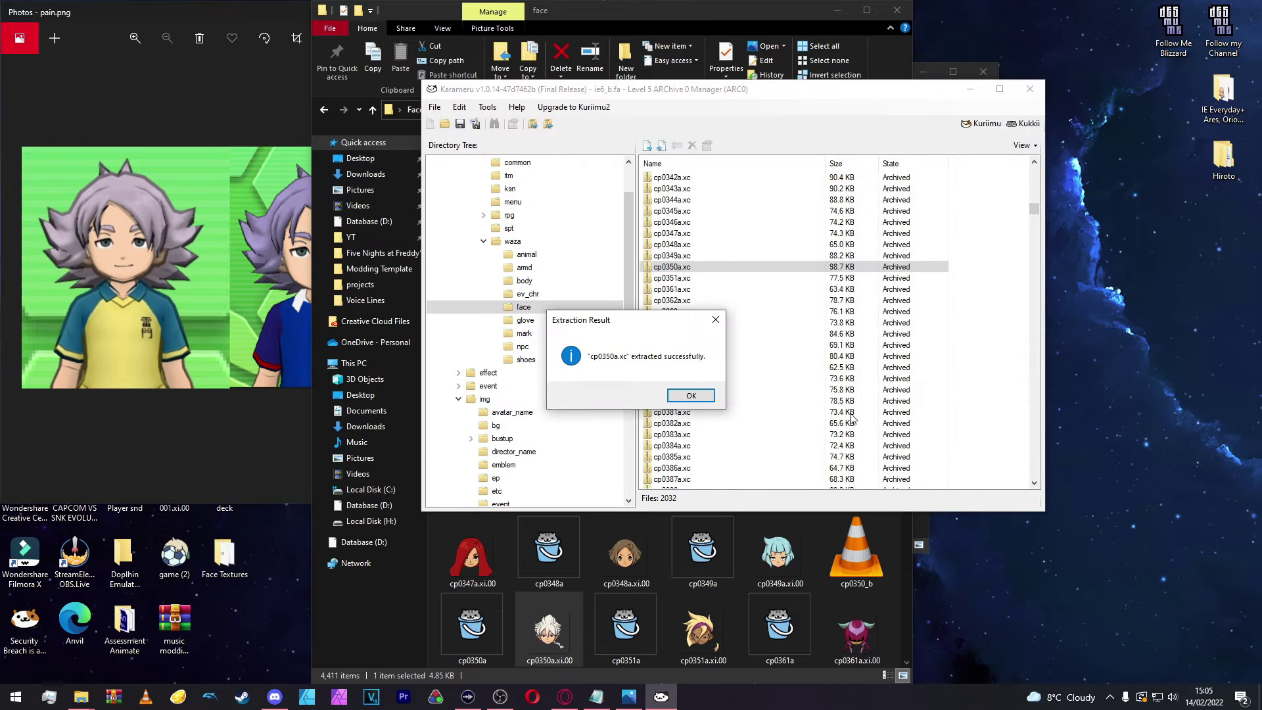
left_click(689, 395)
Step: Close Karameru, the exported face folder and the Modded Game folder
left_click(1030, 89)
left_click(897, 11)
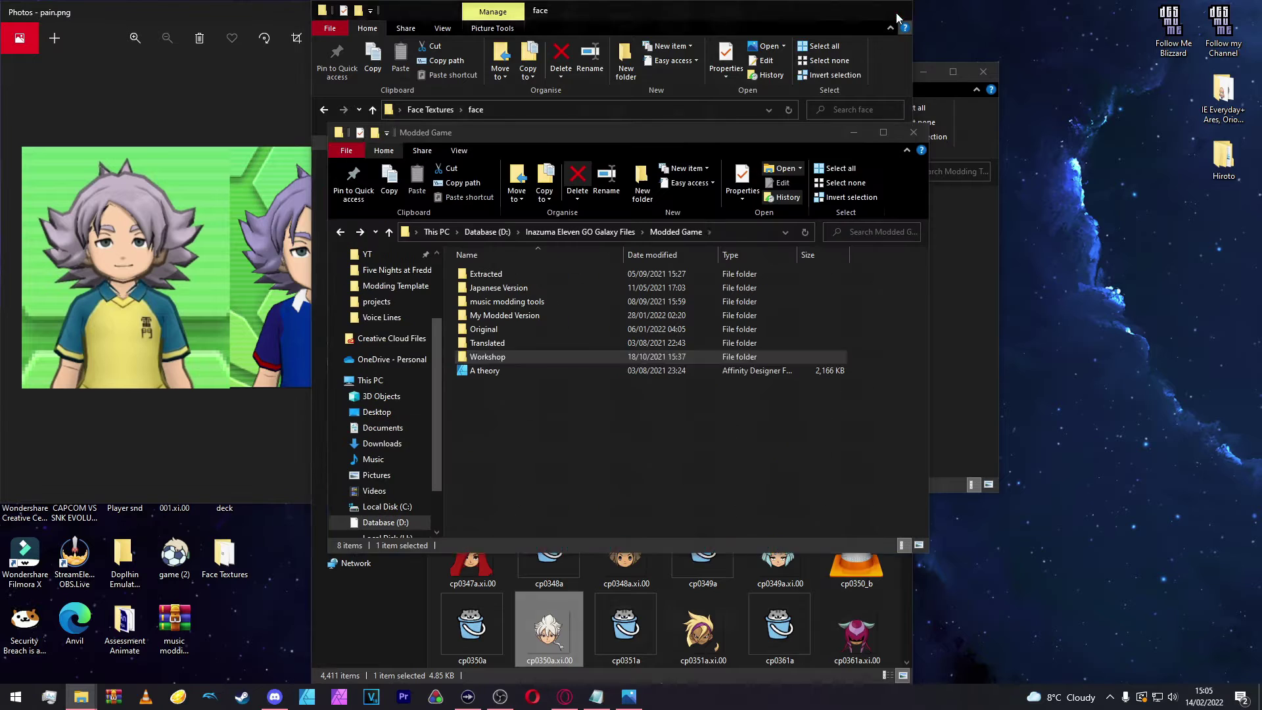
left_click(913, 132)
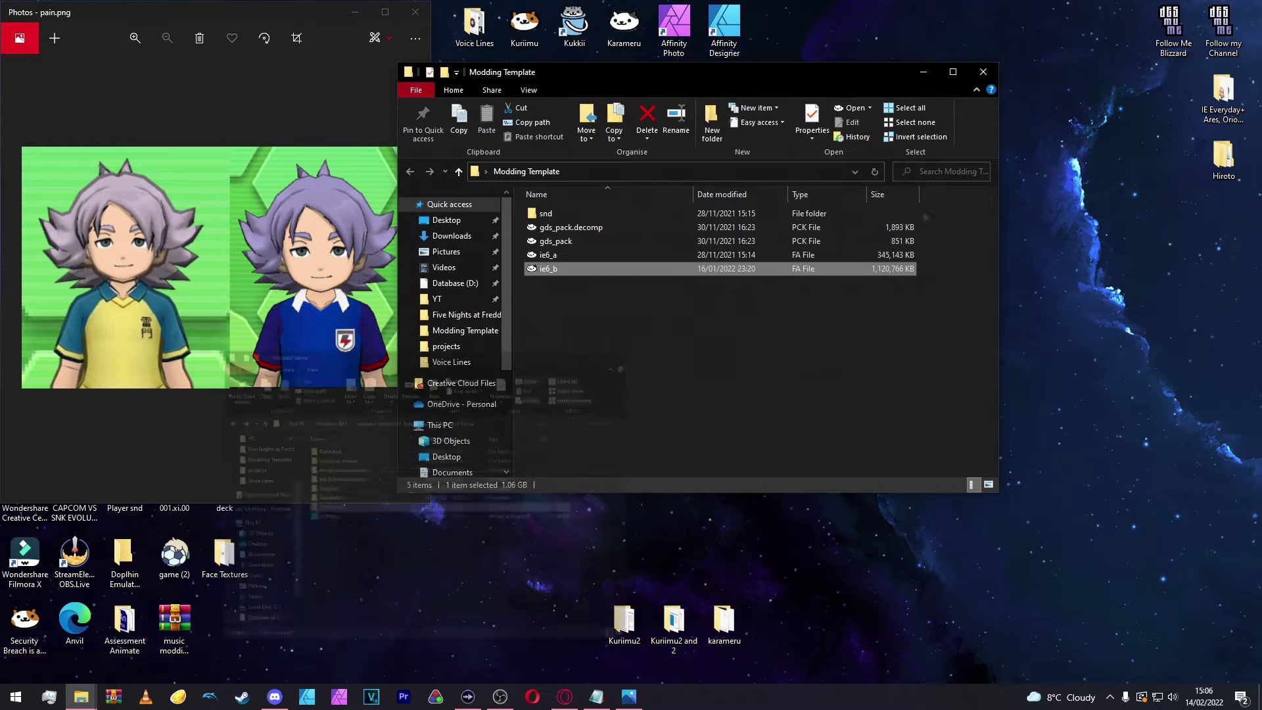
Step: Close the Modding Template folder and open the Face Textures folder on the Desktop
left_click(983, 71)
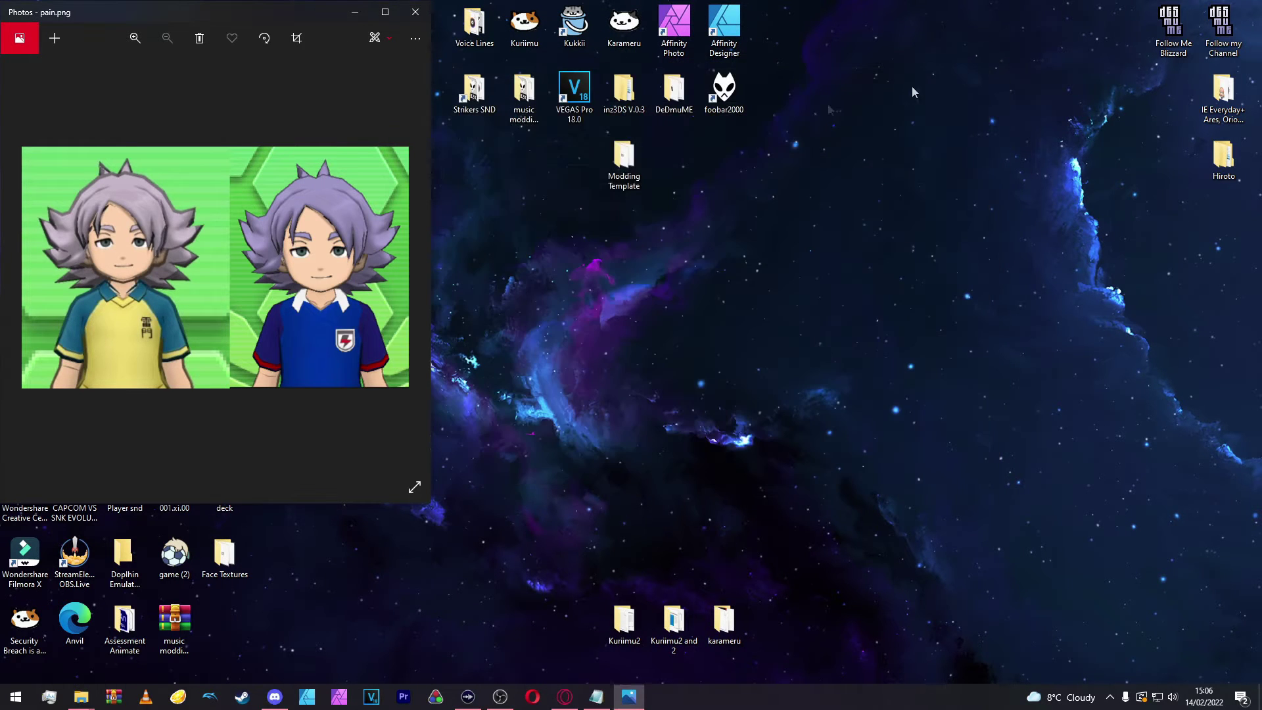
double_click(233, 562)
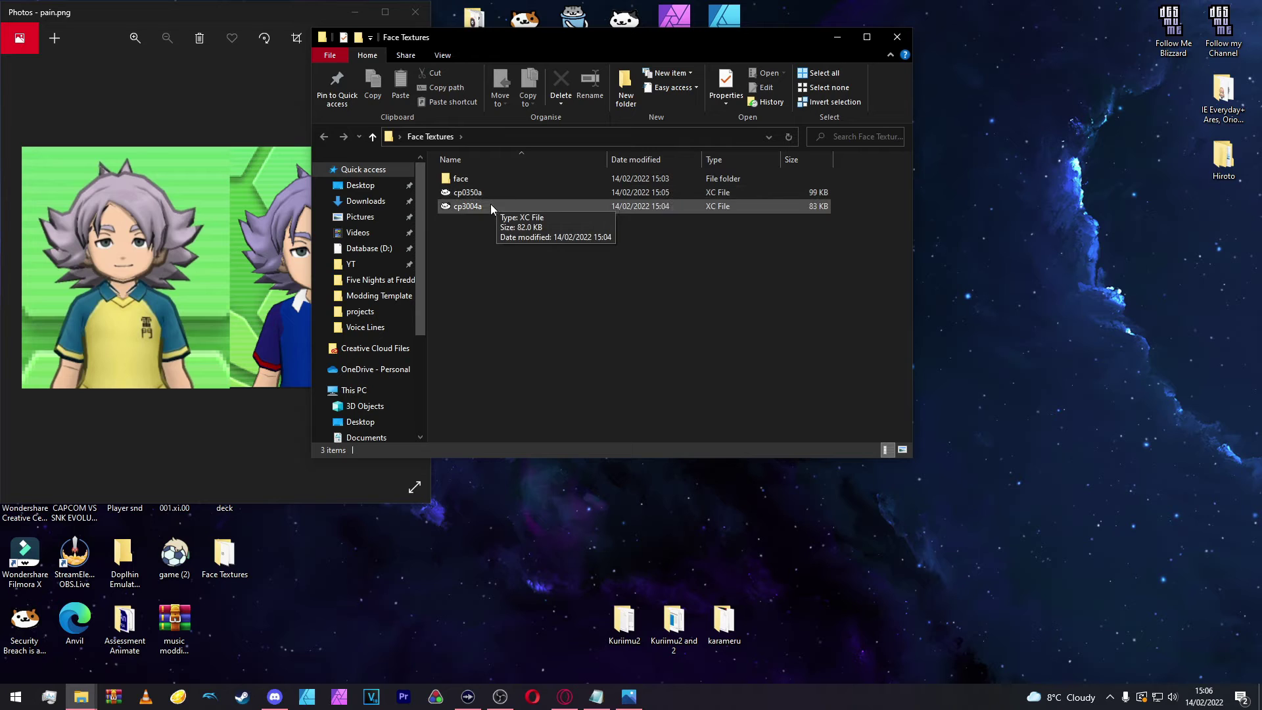
right_click(482, 235)
mouse_move(521, 266)
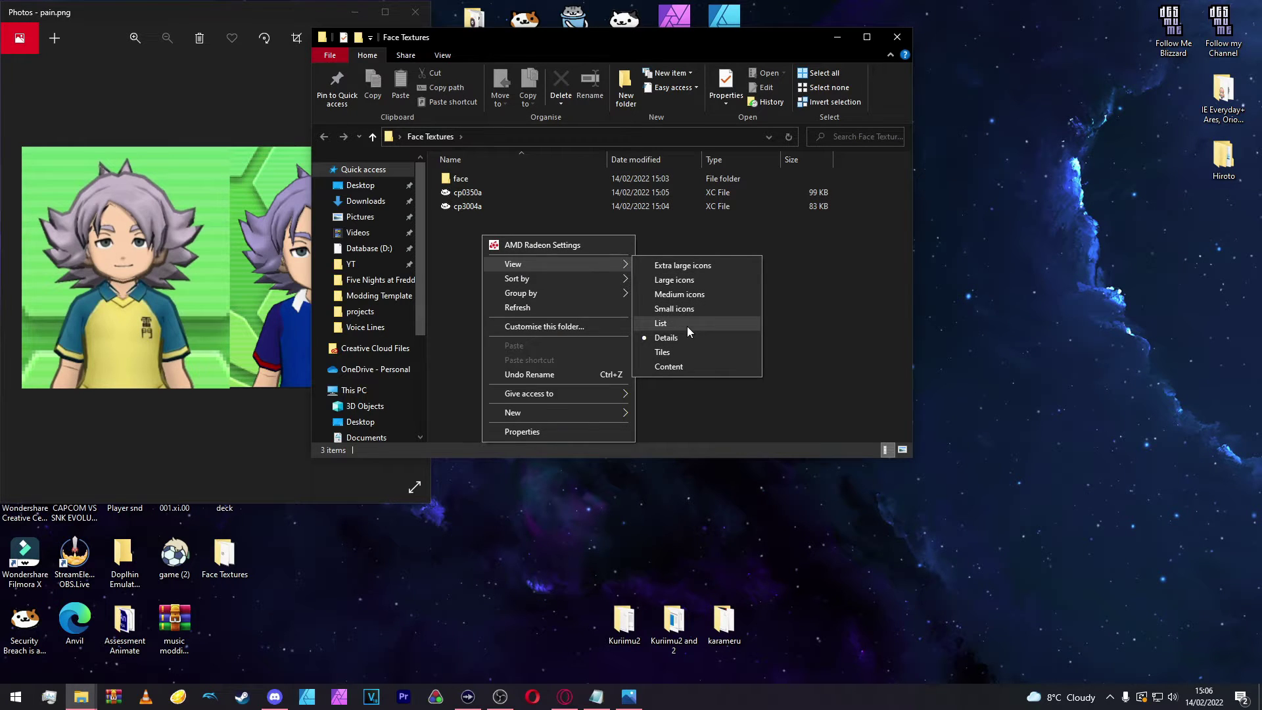
left_click(807, 310)
Step: Create a folder named Bailong inside Face Textures and move the cp0350a file into it
right_click(575, 277)
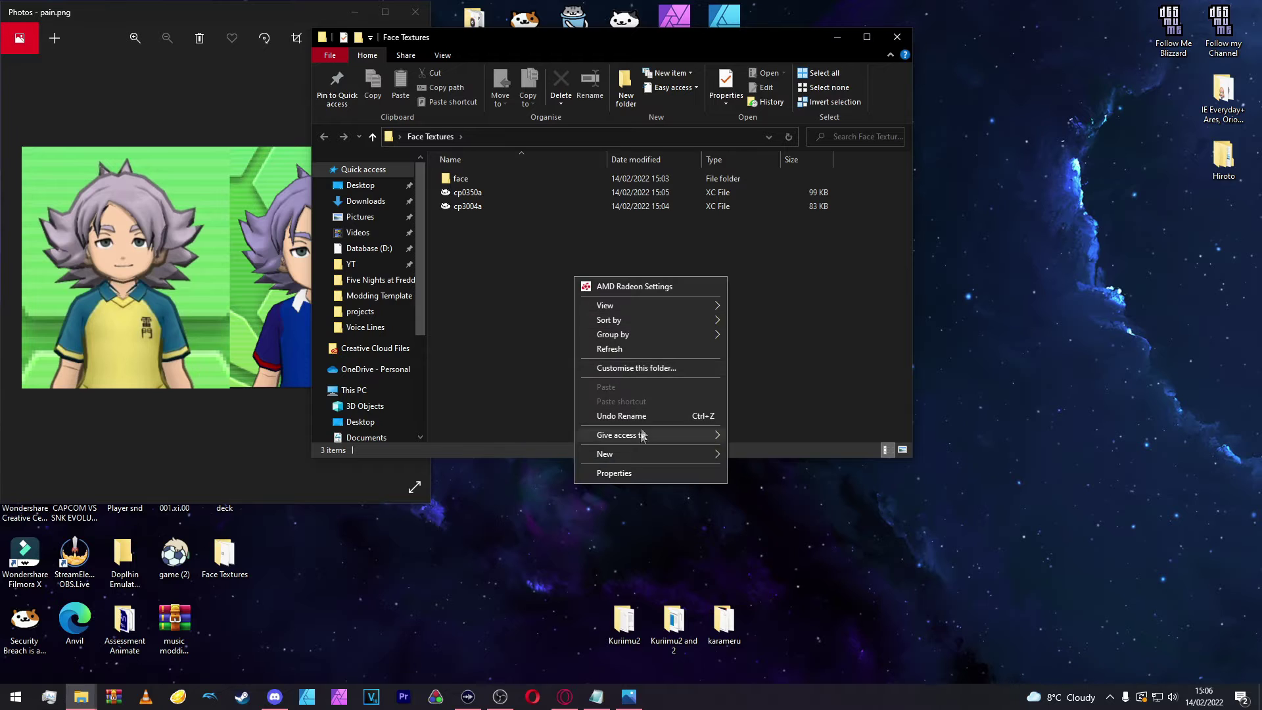
mouse_move(634, 458)
left_click(758, 455)
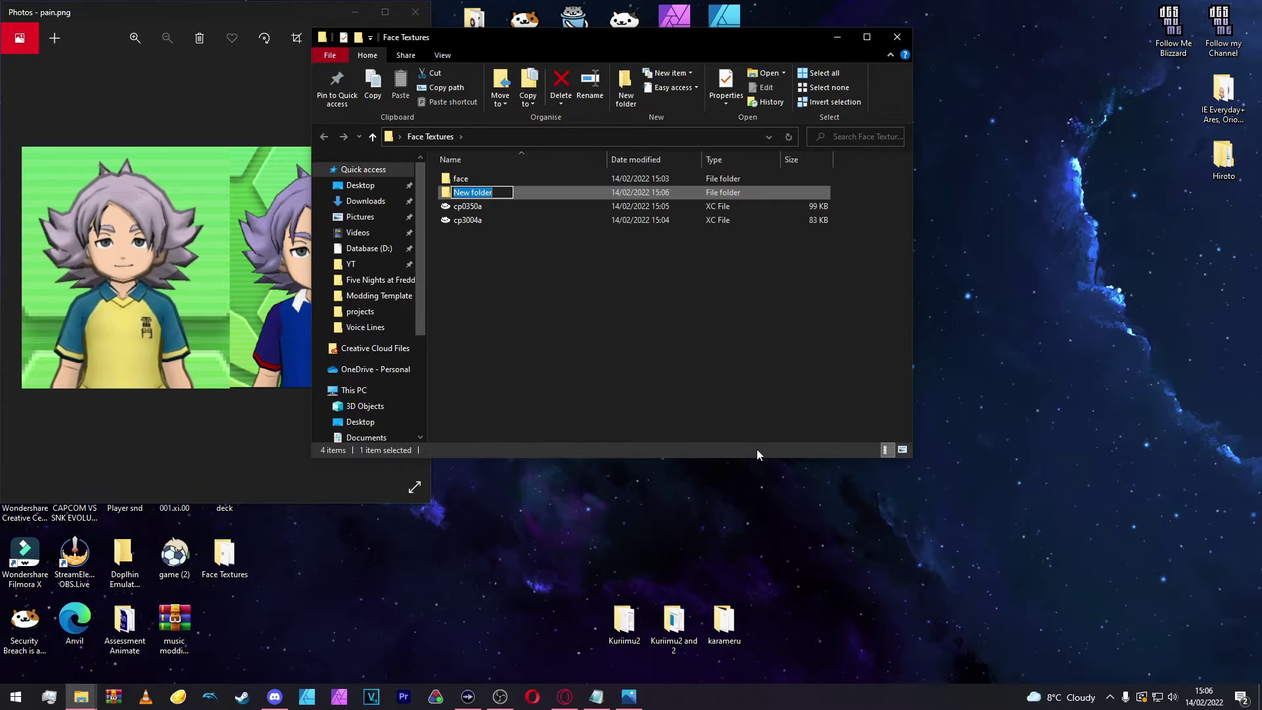
type("Bailong")
key("Return")
left_click_drag(456, 210, 463, 181)
Step: Create a folder named Zippy inside Face Textures and move the cp3004a file into it
right_click(488, 246)
mouse_move(562, 424)
left_click(663, 426)
type("Zi")
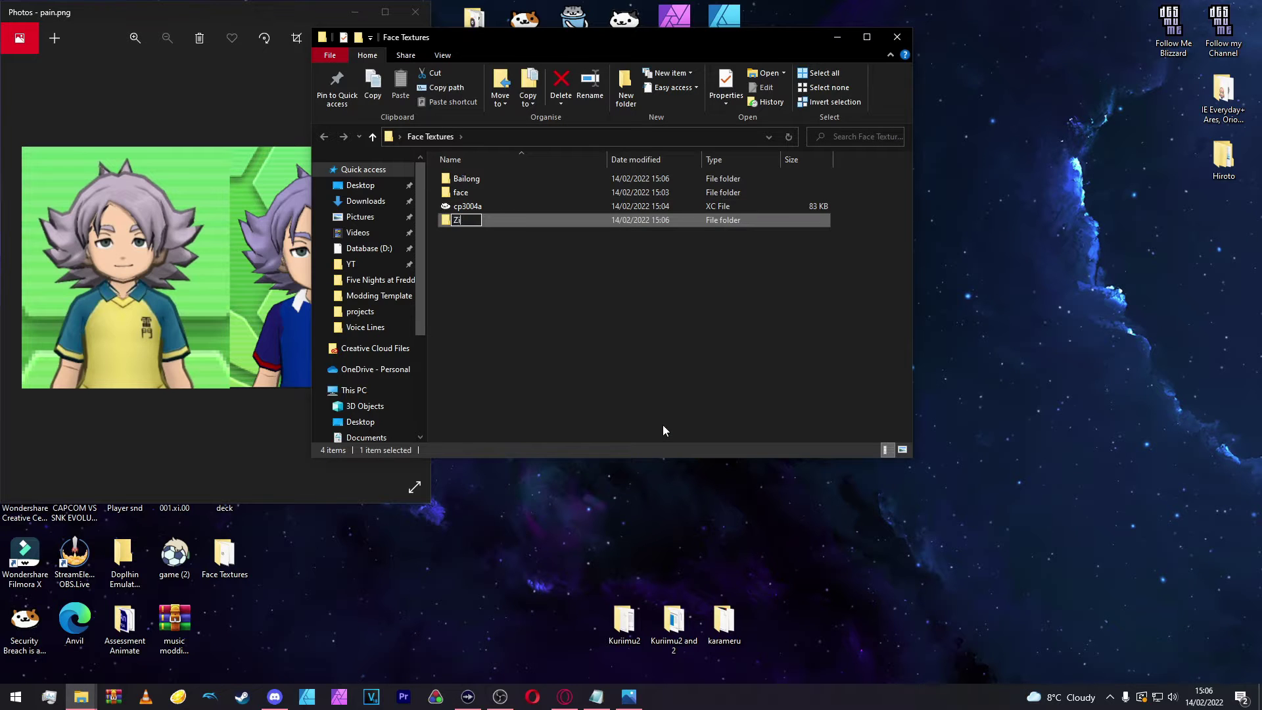
type("ppy")
key("Return")
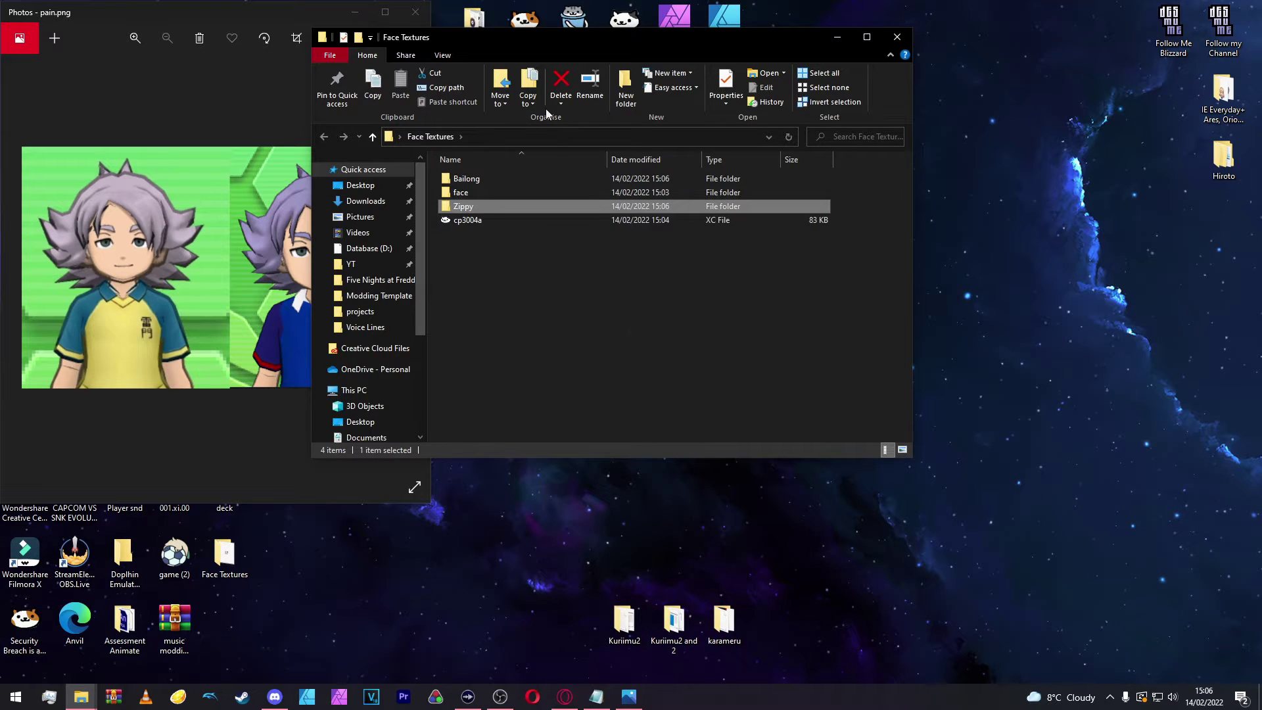
left_click_drag(460, 220, 468, 207)
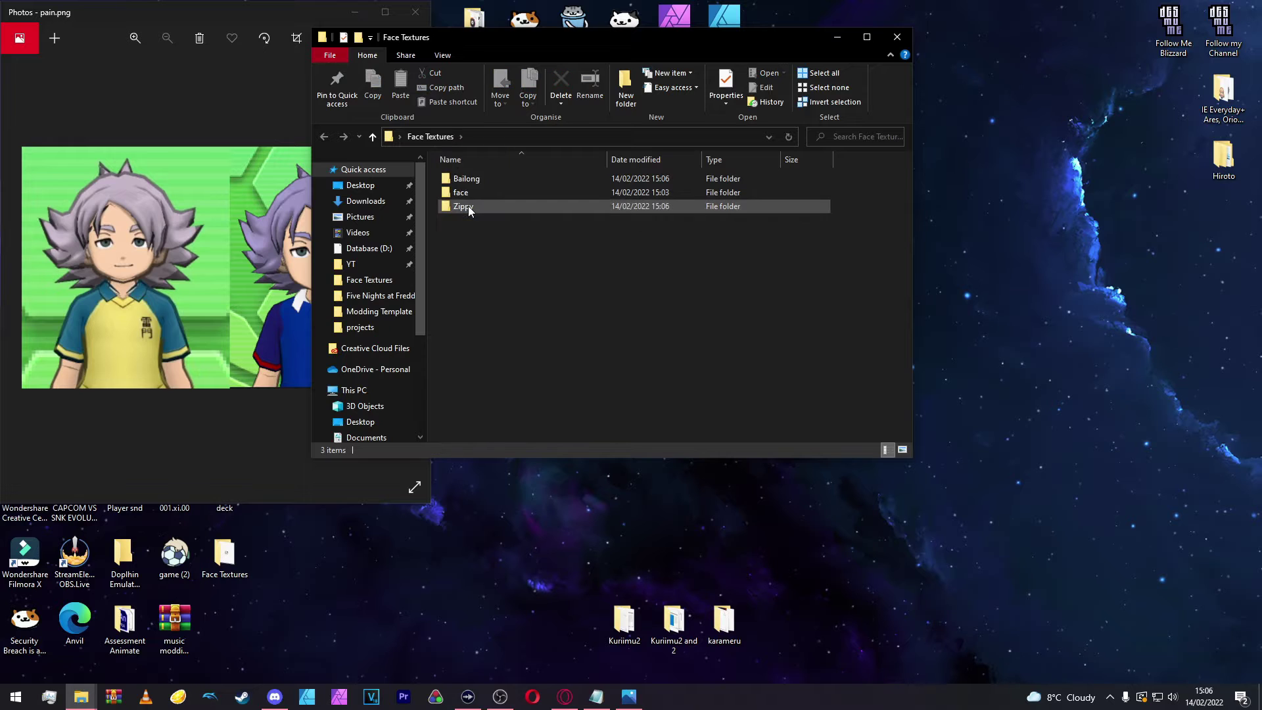
Step: Open cp0350a.xc from the Bailong folder in Karameru and look through its .xi image files
double_click(468, 180)
left_click(474, 179)
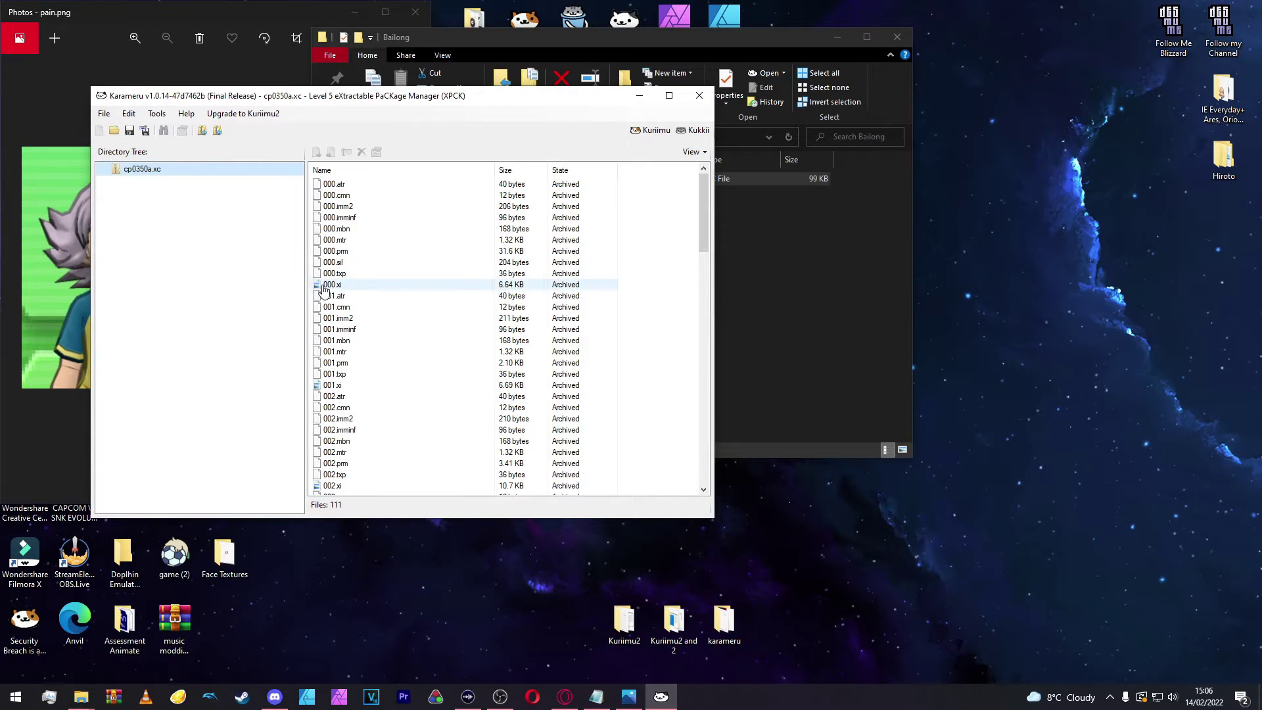
right_click(323, 287)
left_click(516, 291)
scroll(462, 248, "down", 4)
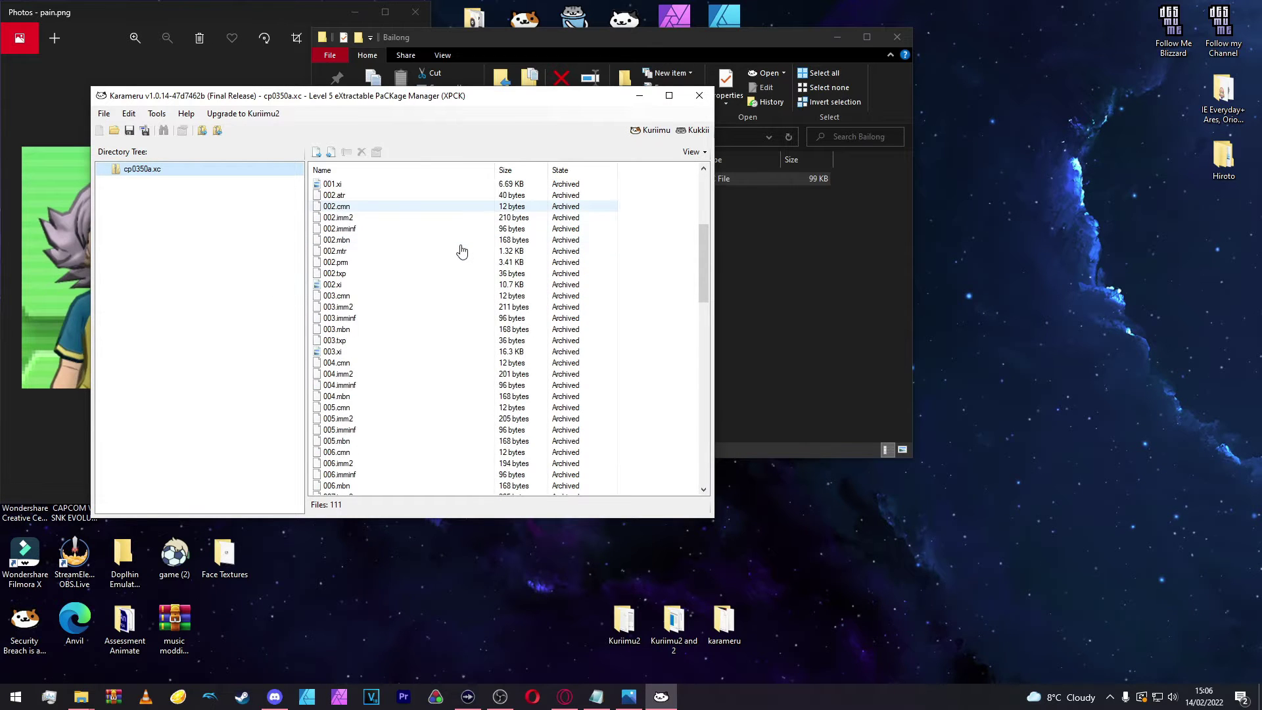
scroll(462, 250, "up", 1)
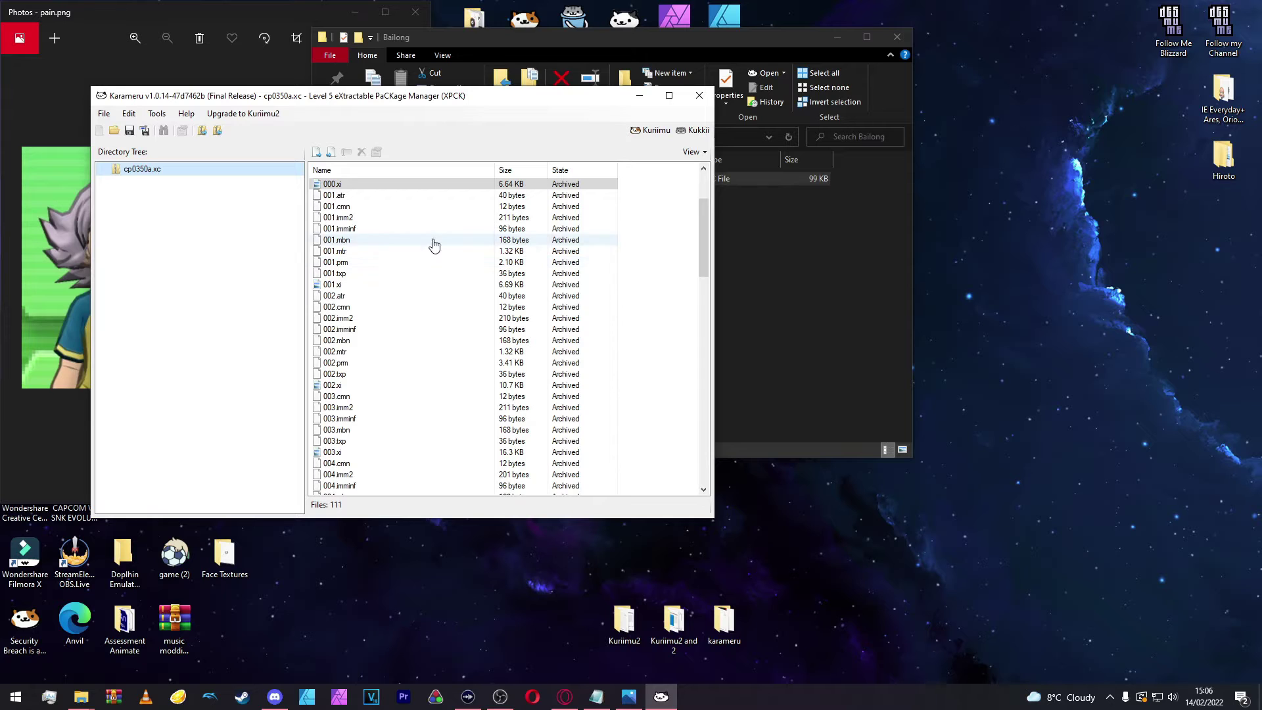
scroll(359, 363, "down", 3)
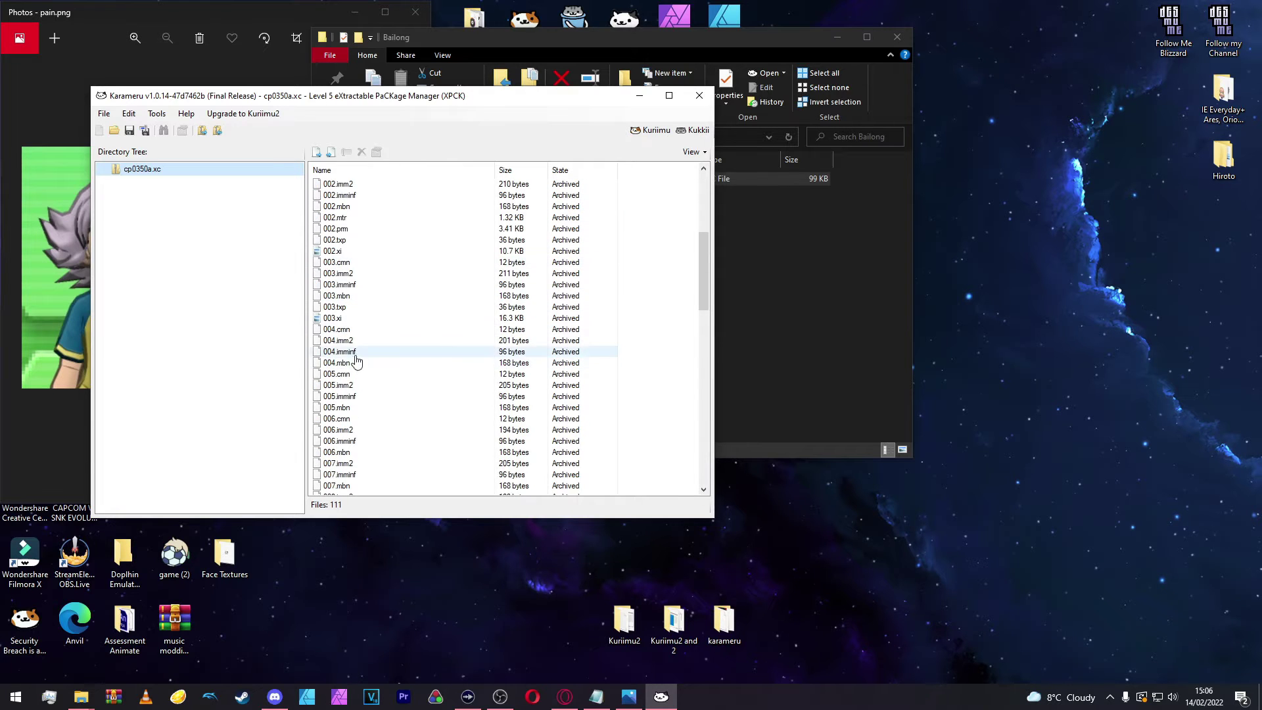
scroll(354, 381, "up", 1)
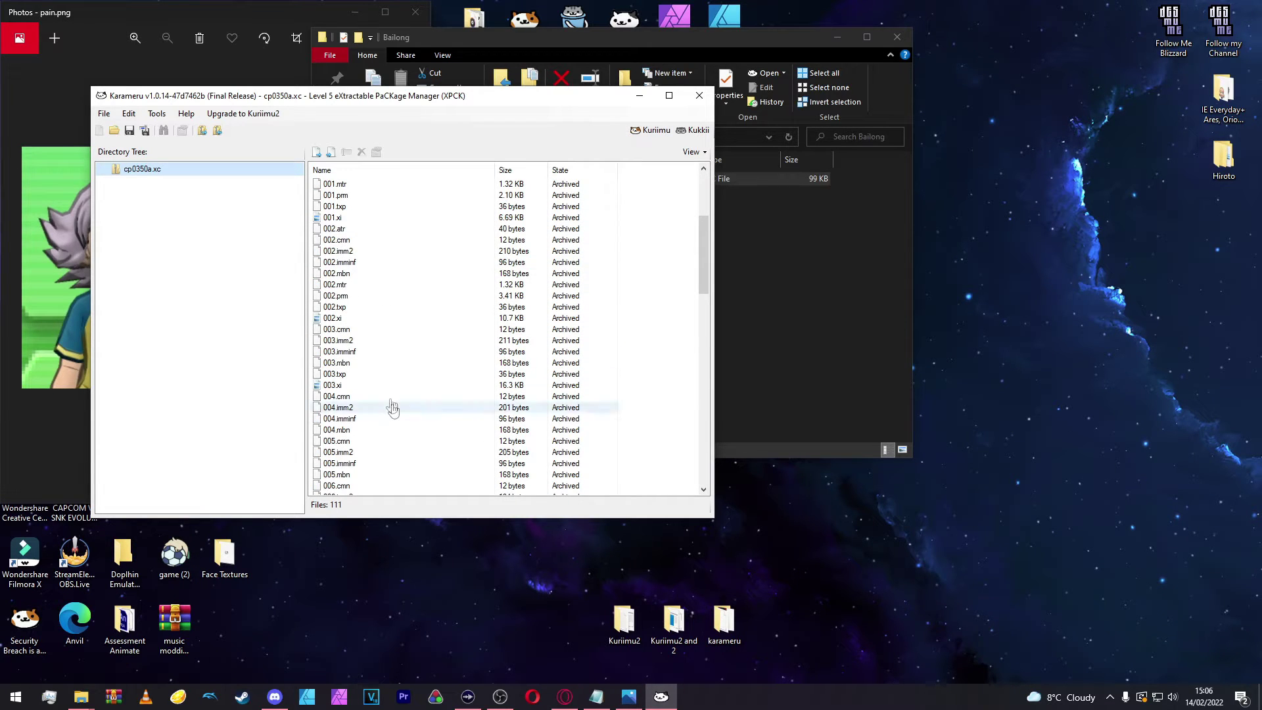
scroll(336, 222, "up", 5)
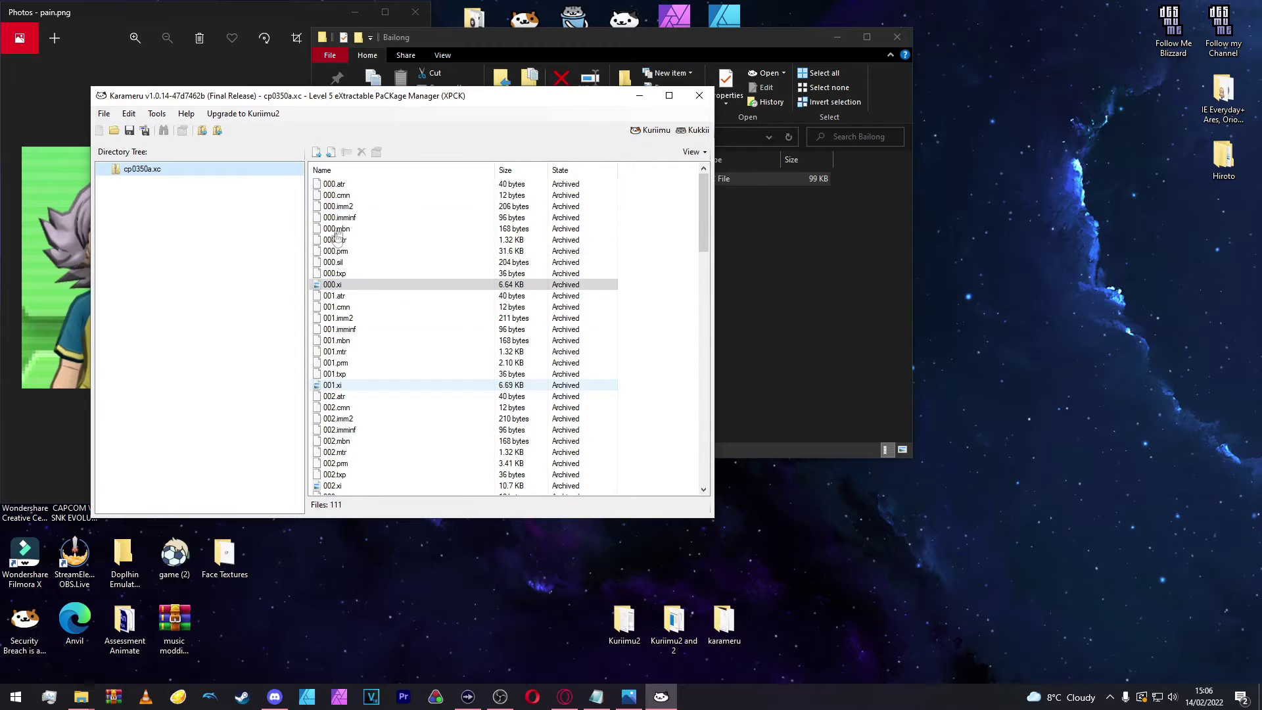
Step: View the 000.xi hair texture in Kukkii and close it again
right_click(361, 287)
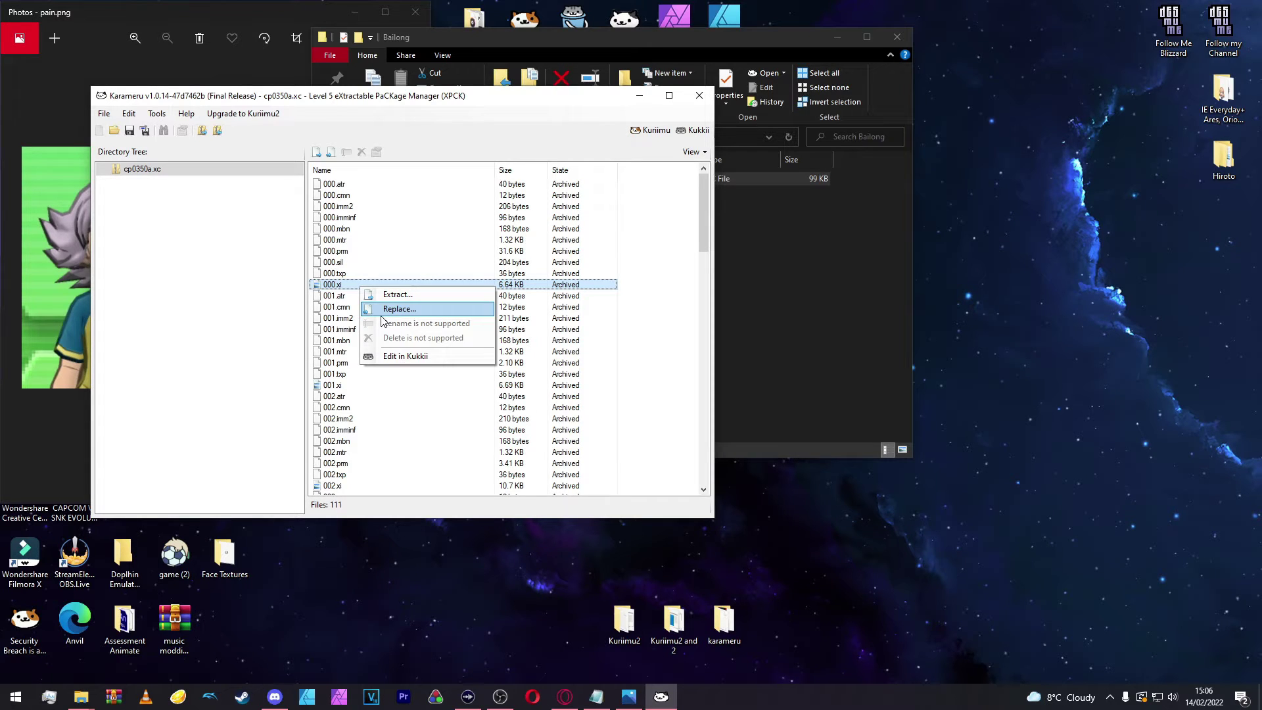
left_click(402, 356)
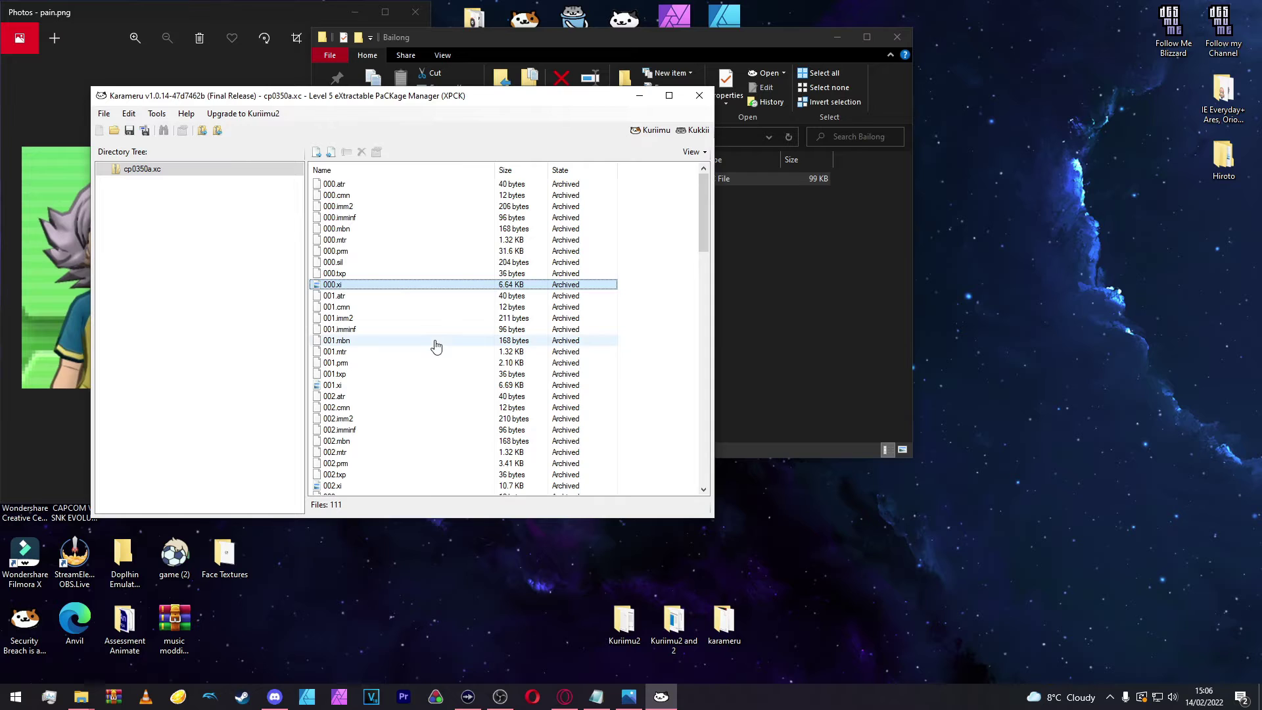
scroll(368, 387, "up", 3)
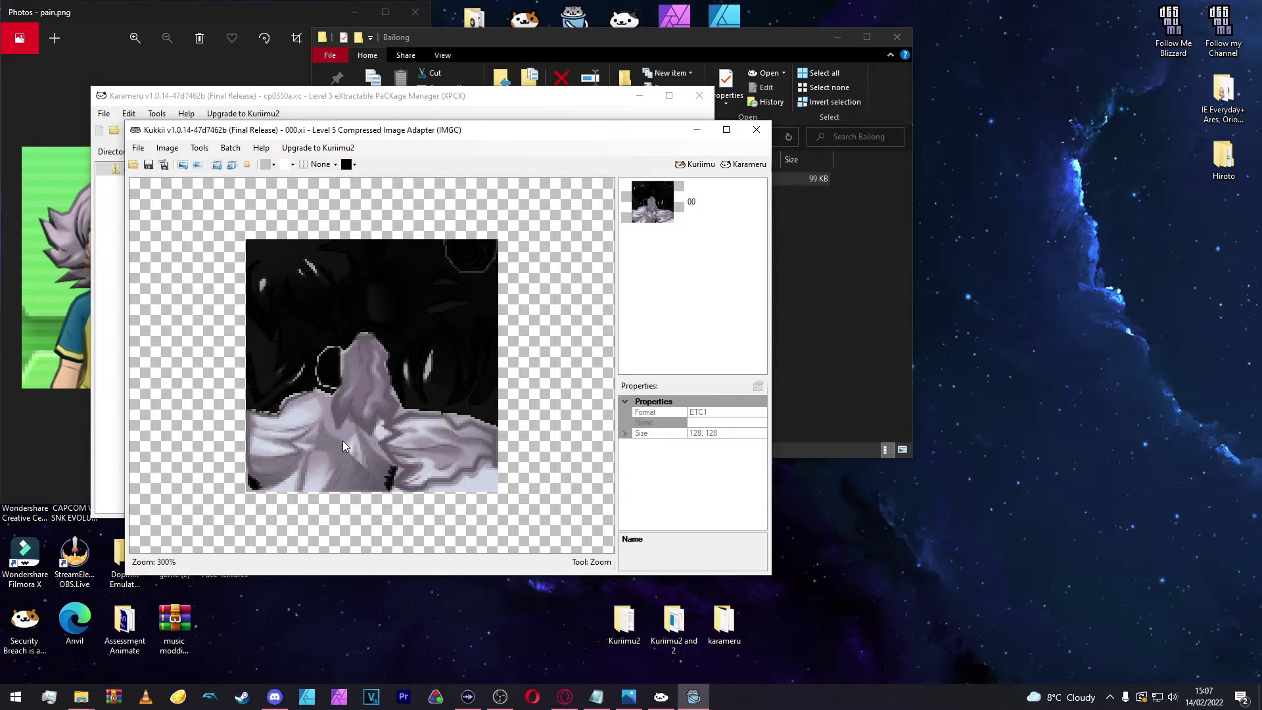
left_click(651, 197)
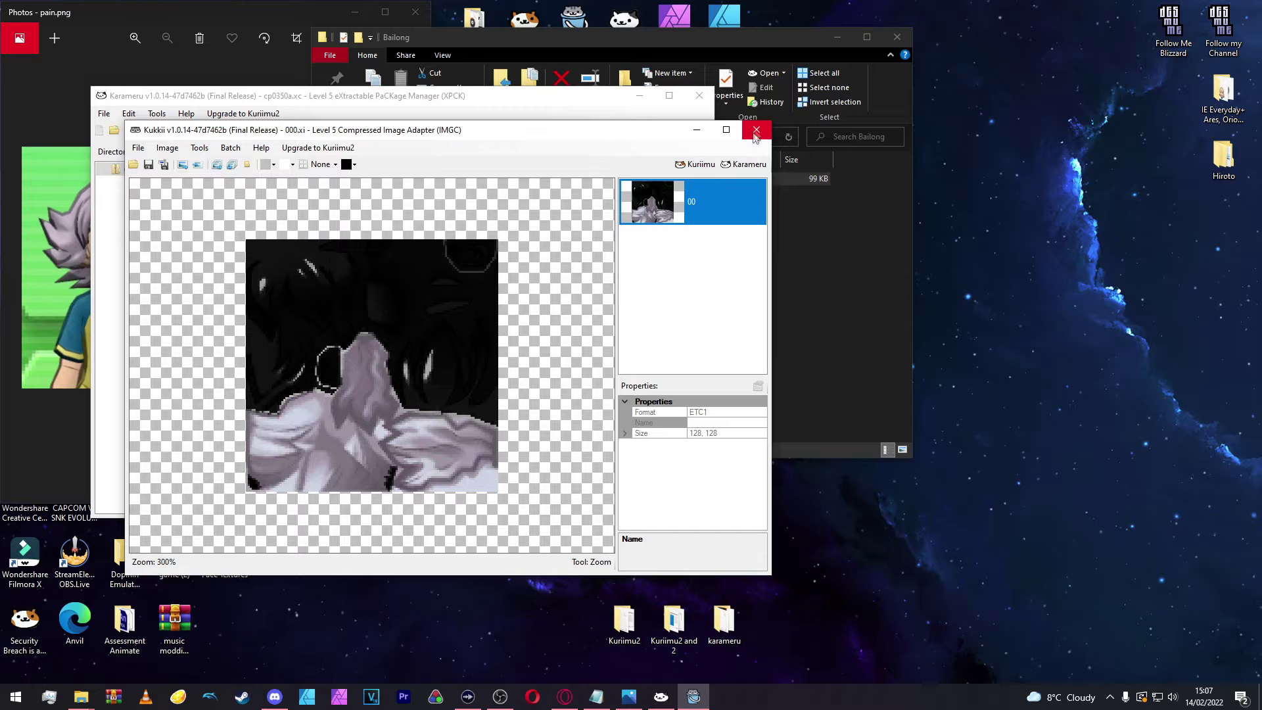
left_click(757, 134)
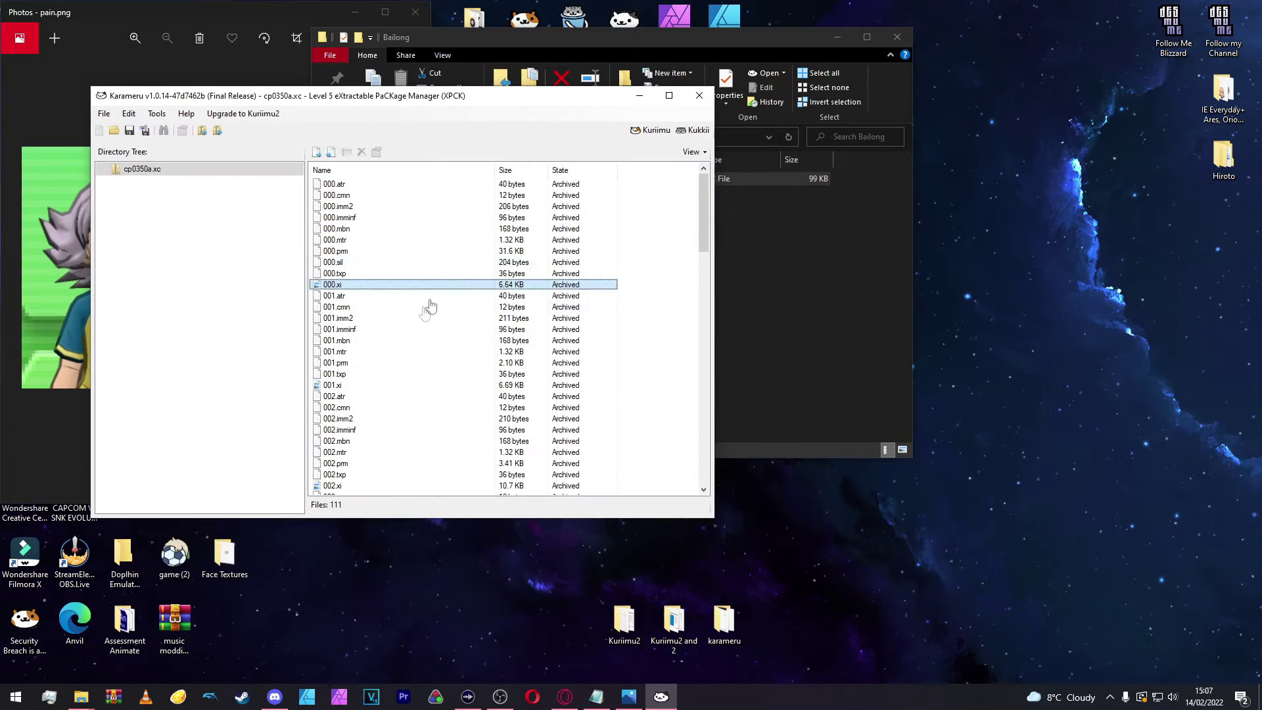
Step: View the 001.xi texture from cp0350a.xc in Kukkii and close it again
right_click(375, 387)
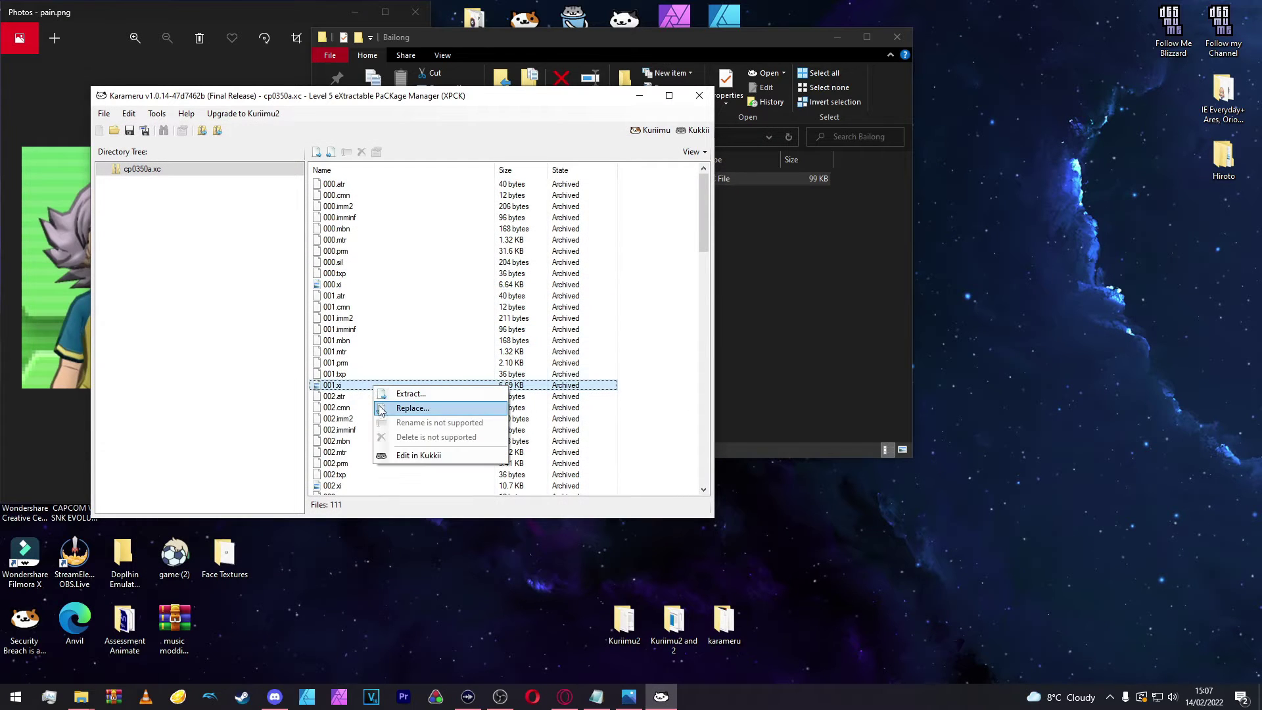
left_click(409, 454)
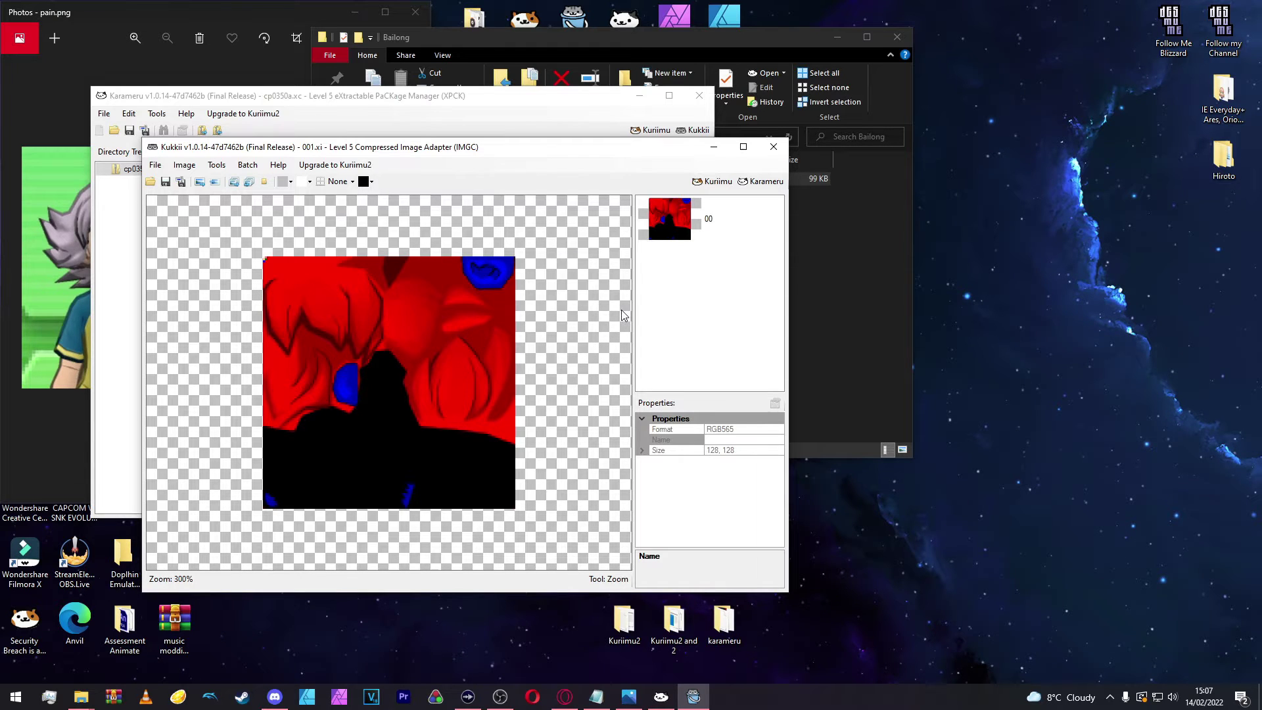
left_click(697, 223)
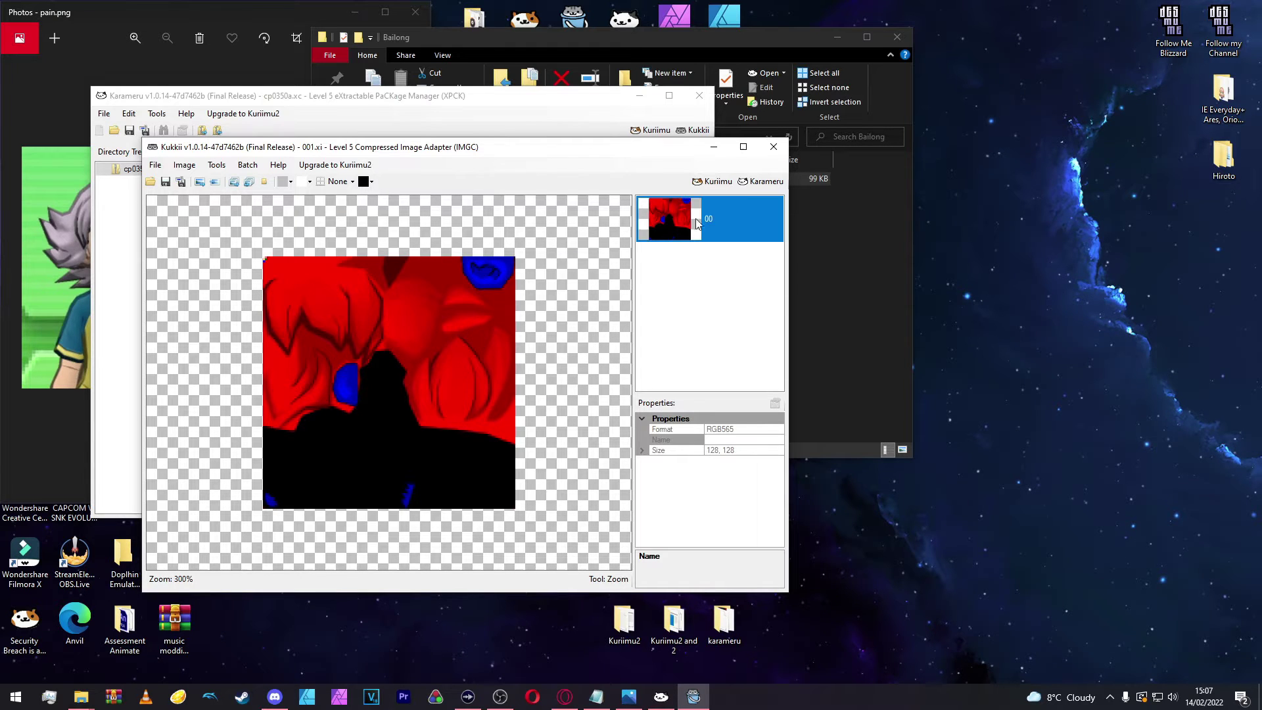
left_click(774, 147)
Step: Examine the facial expression sheet 002.xi from cp0350a.xc in Kukkii and close it again
scroll(403, 460, "down", 2)
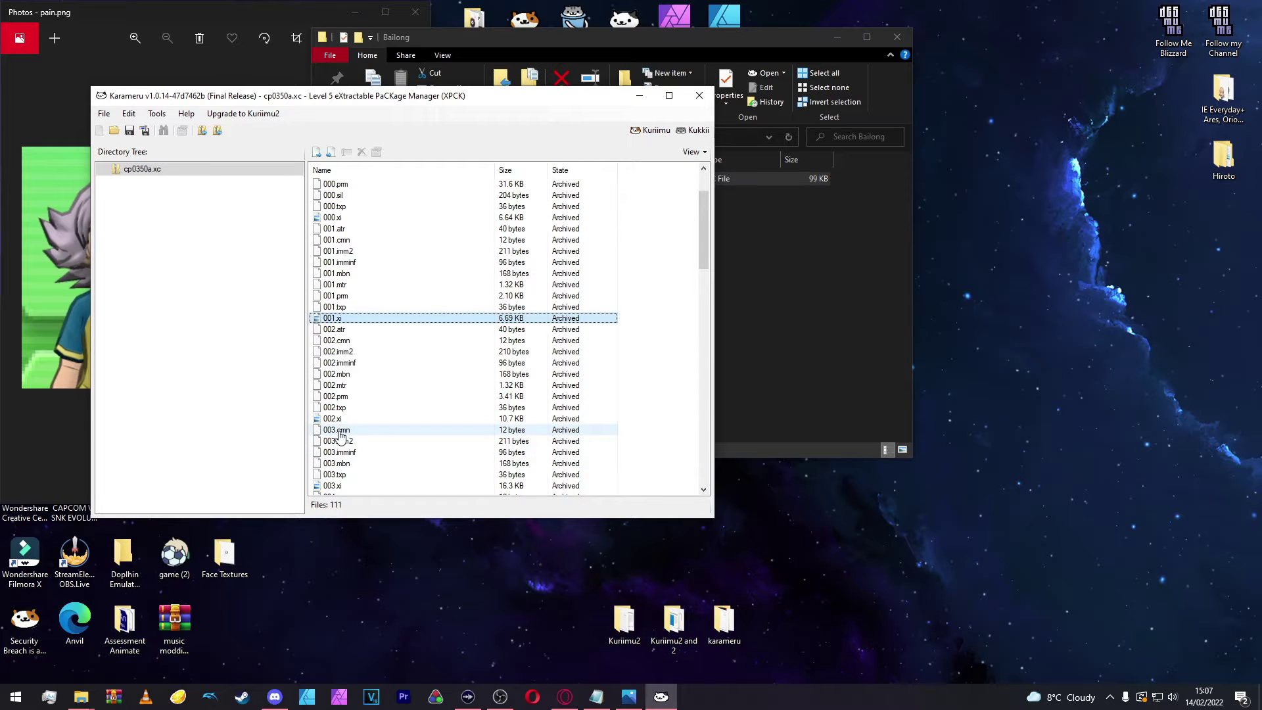
right_click(334, 419)
left_click(380, 489)
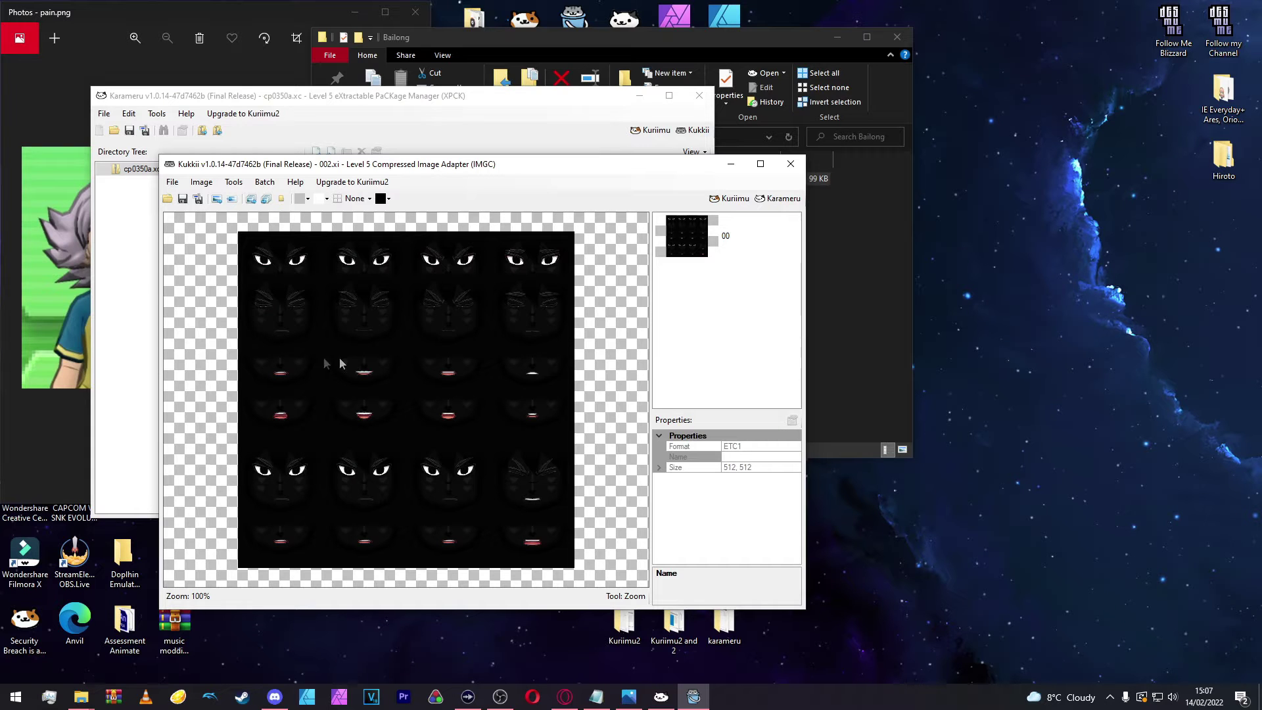
scroll(294, 497, "down", 3)
scroll(263, 355, "up", 2)
scroll(263, 355, "down", 1)
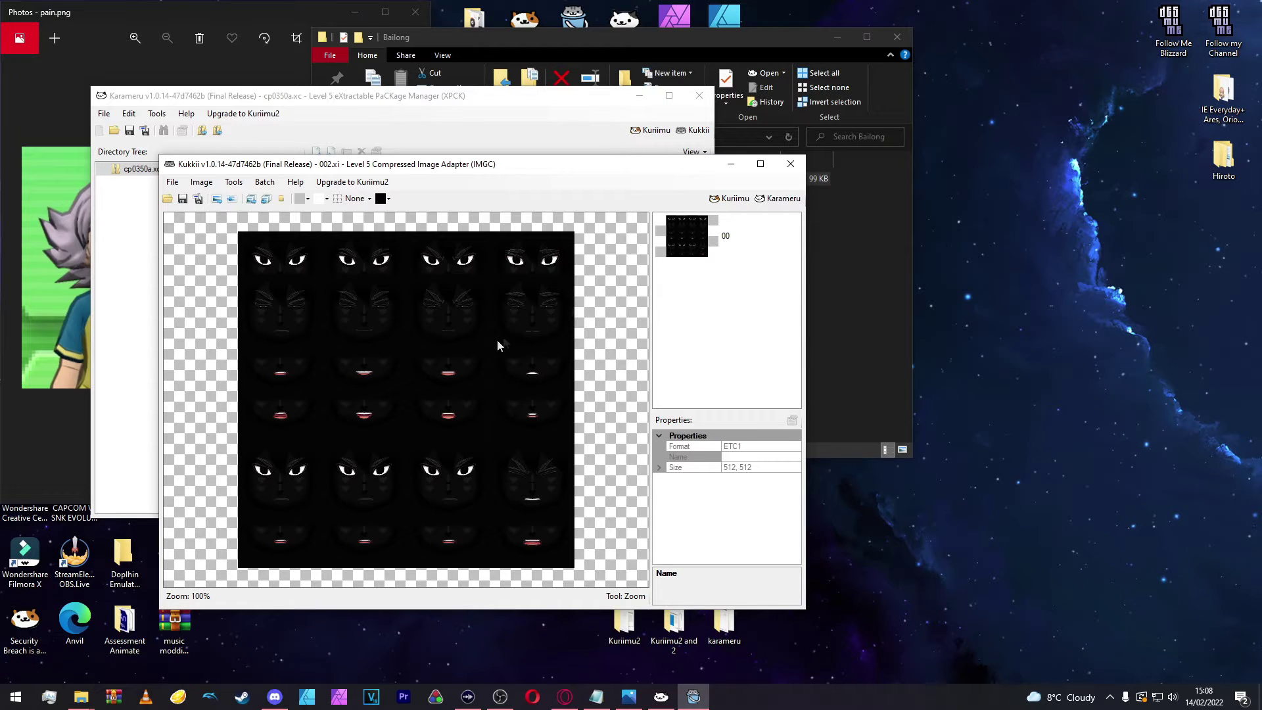
left_click(683, 246)
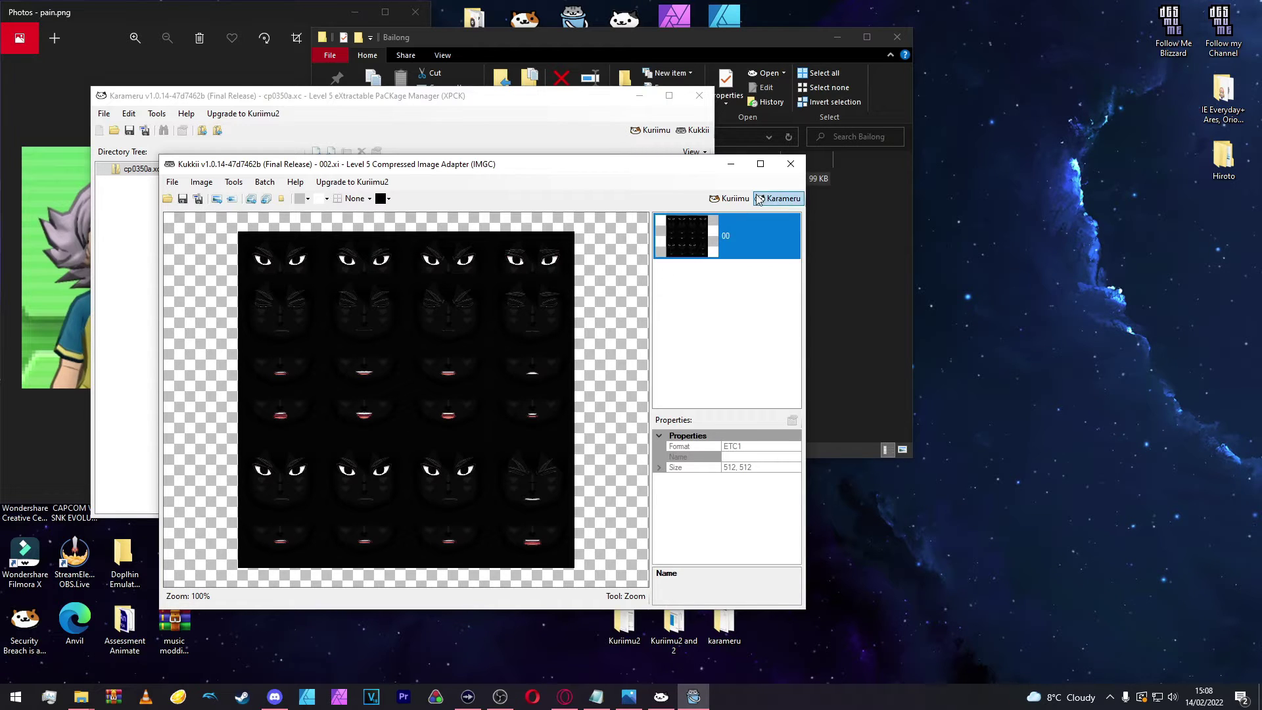
left_click(791, 164)
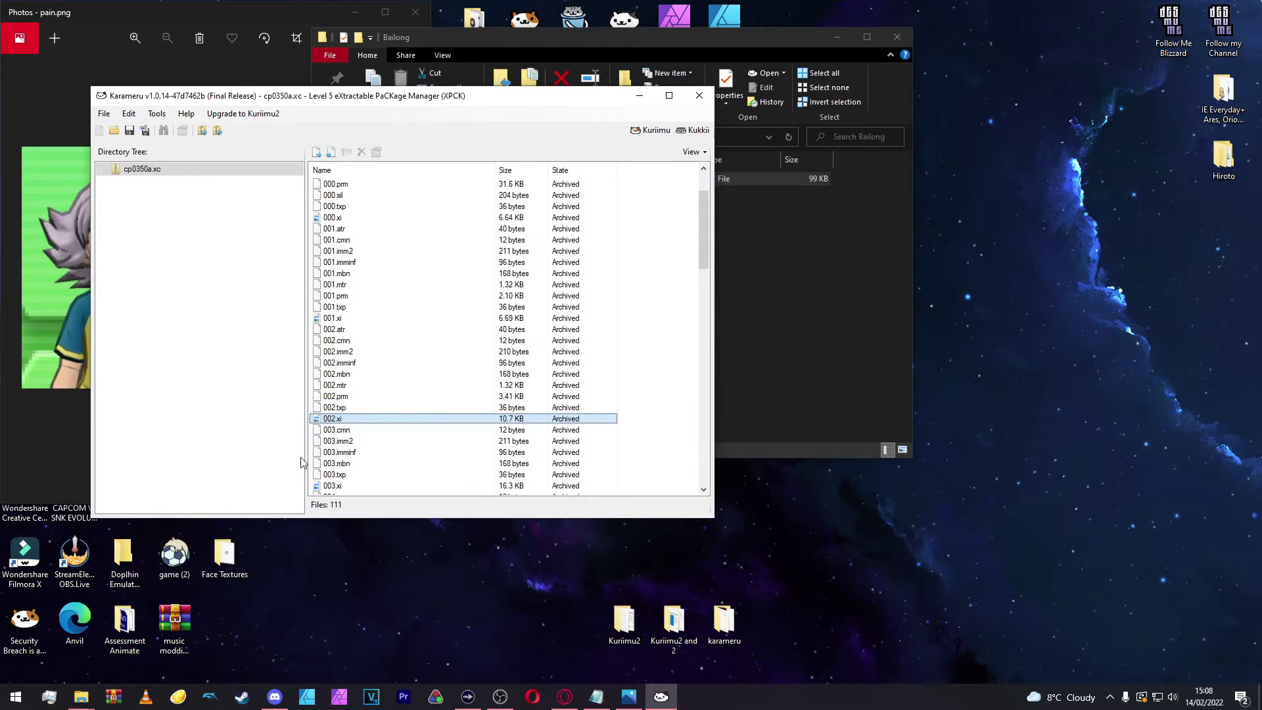
Step: View the blue facial expression sheet 003.xi in Kukkii and close it again
right_click(320, 486)
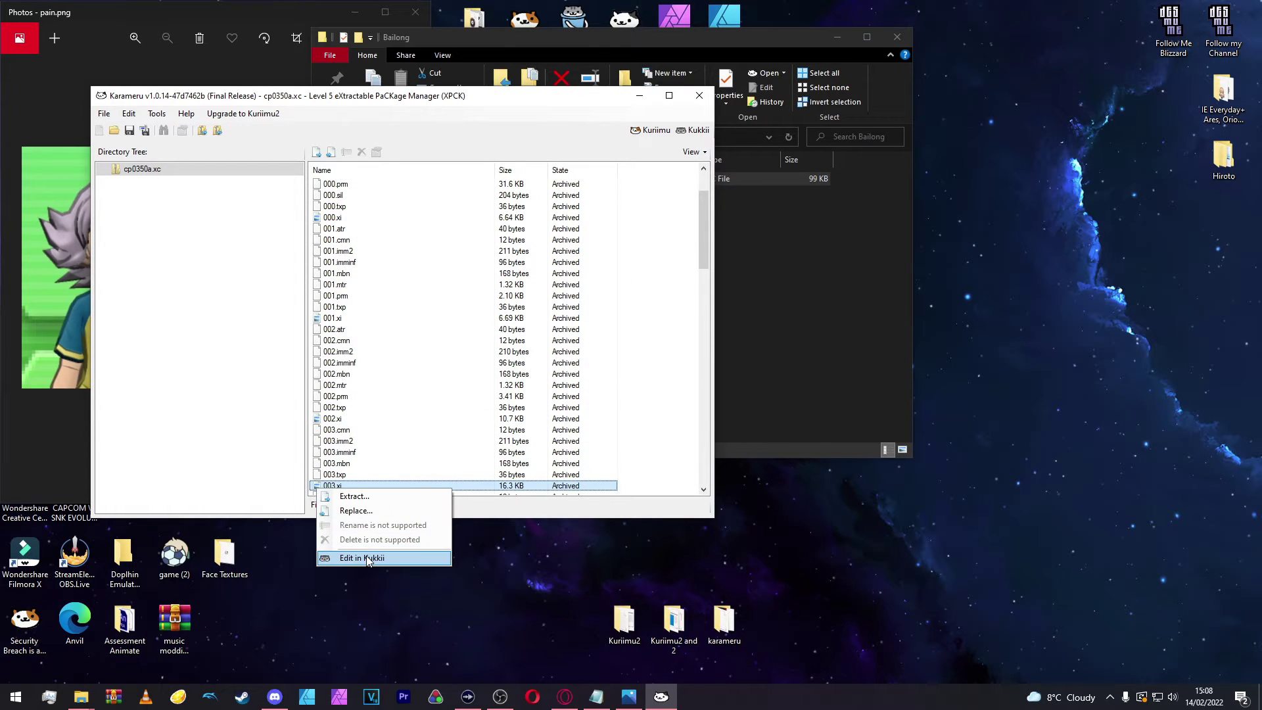
left_click(368, 559)
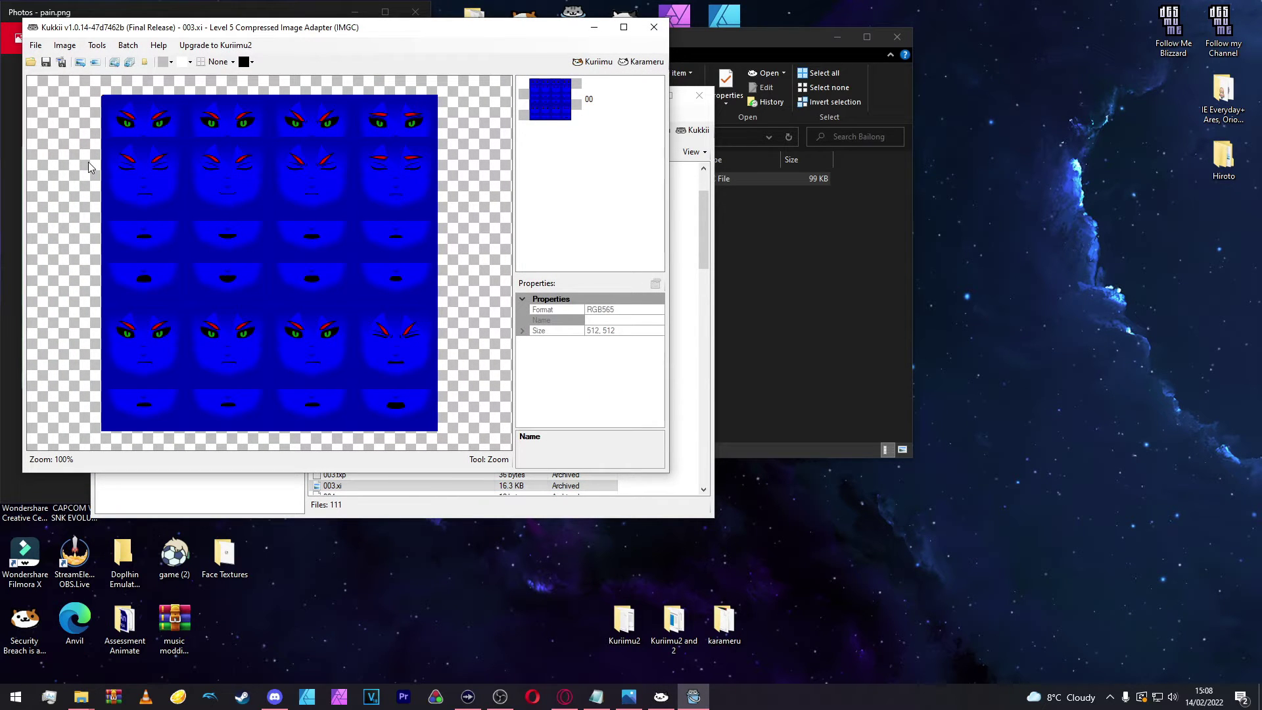
left_click(654, 26)
Step: Extract 003.xi from cp0350a.xc into the Bailong folder under its original name
right_click(348, 486)
left_click(379, 495)
key("Return")
key("Return")
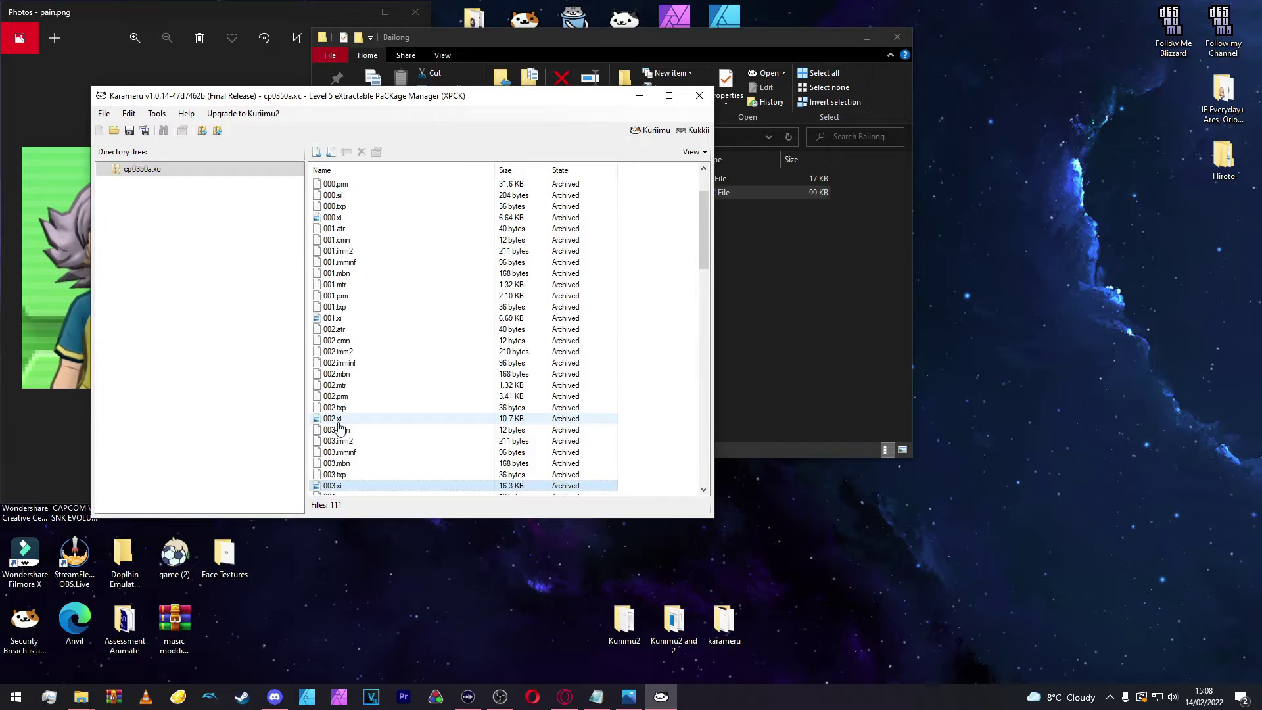
right_click(338, 420)
left_click(383, 492)
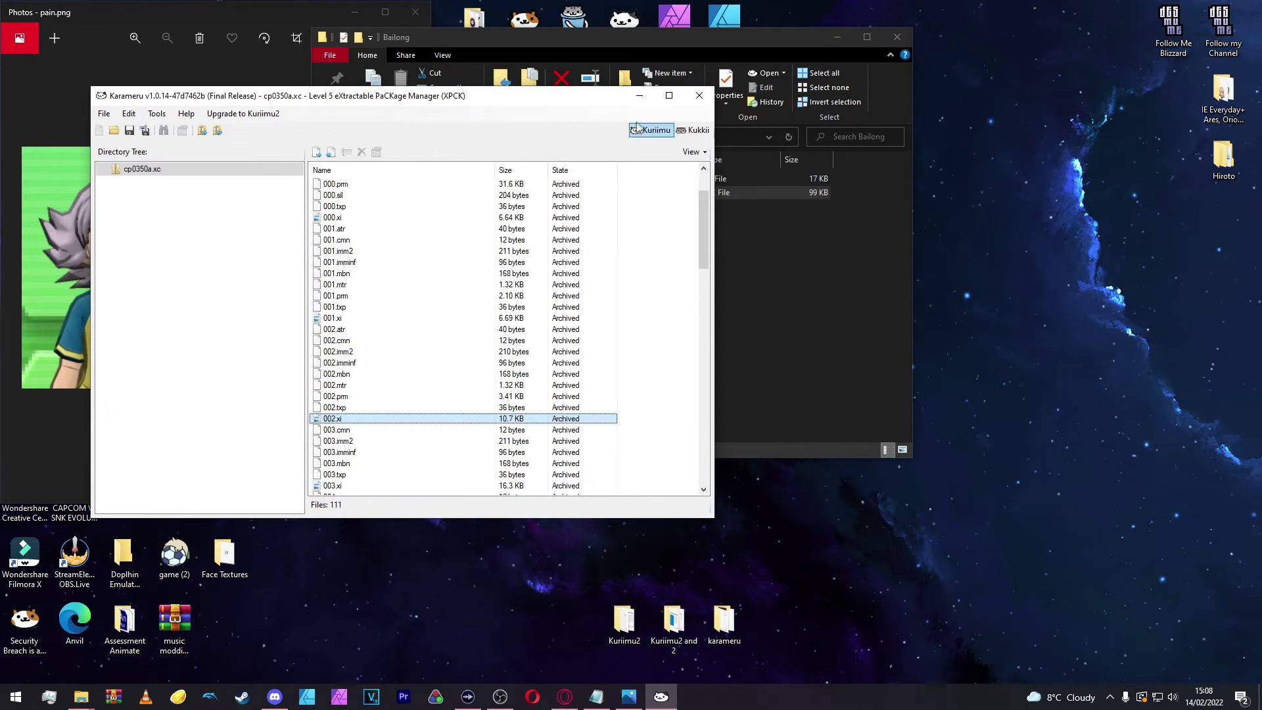
left_click(671, 44)
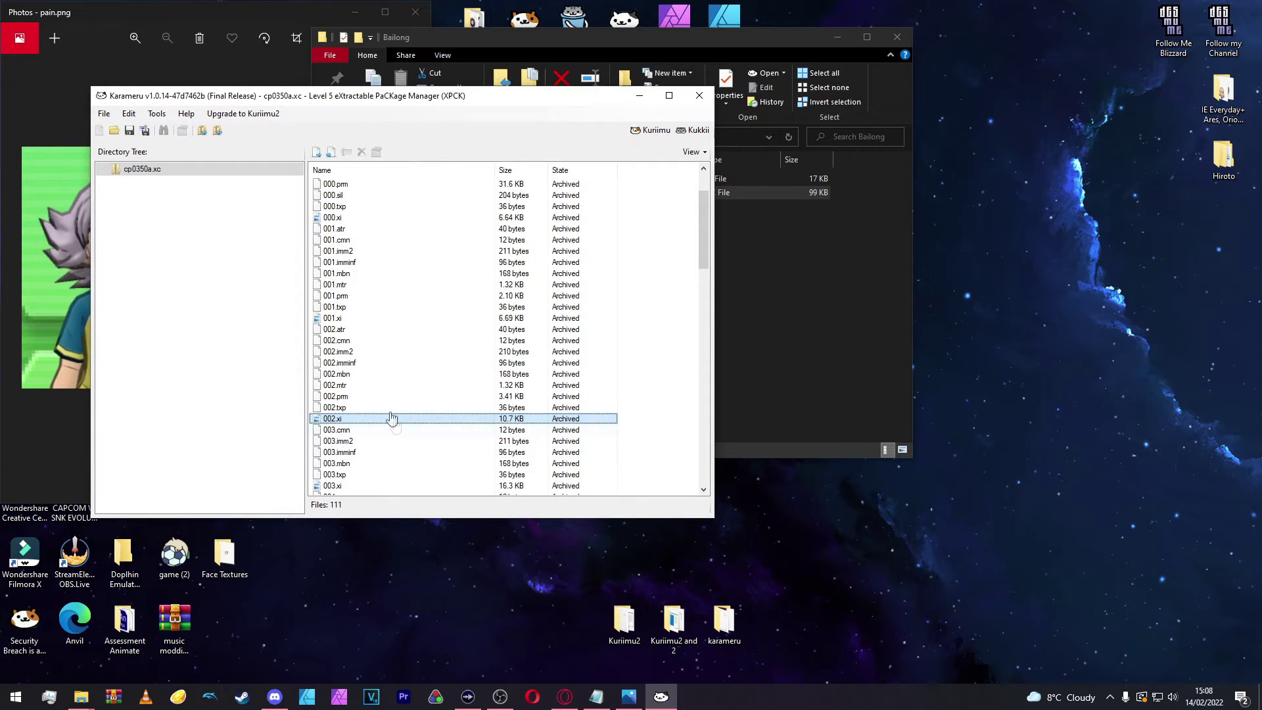
Step: Extract 002.xi from cp0350a.xc into the Bailong folder, close Karameru and return to the Face Textures folder
right_click(365, 421)
left_click(376, 432)
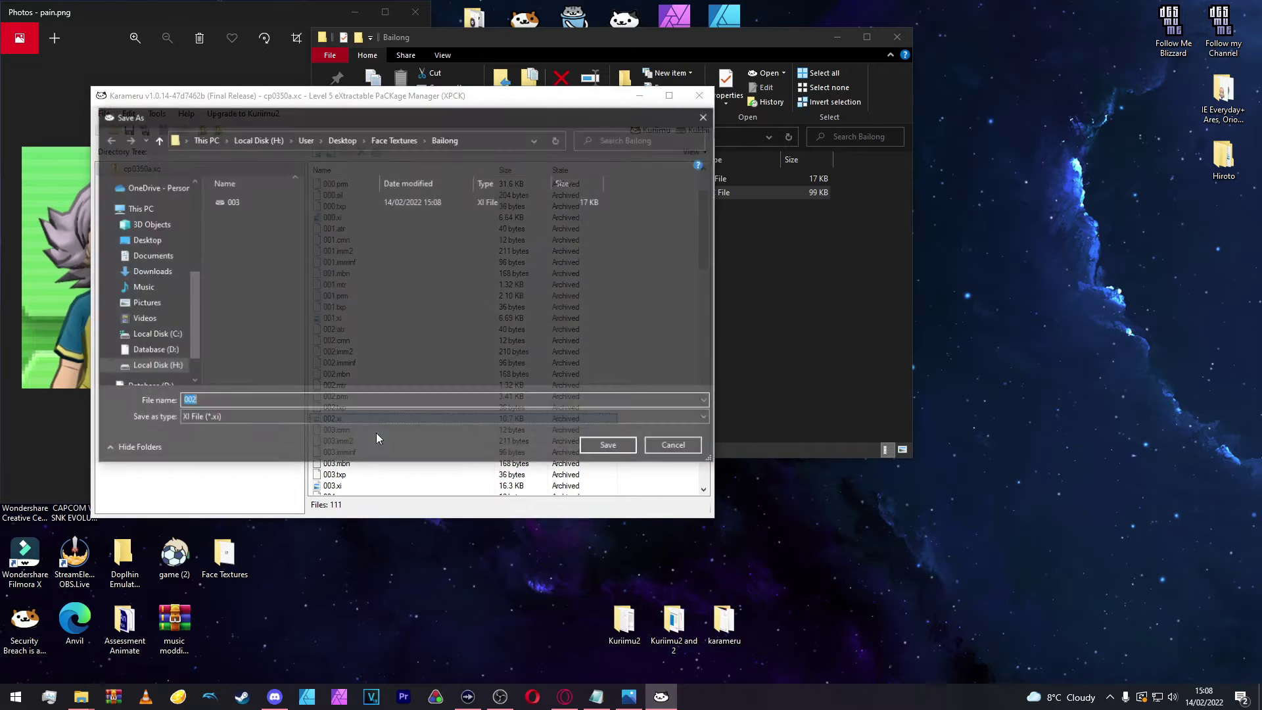
key("Return")
key("Return")
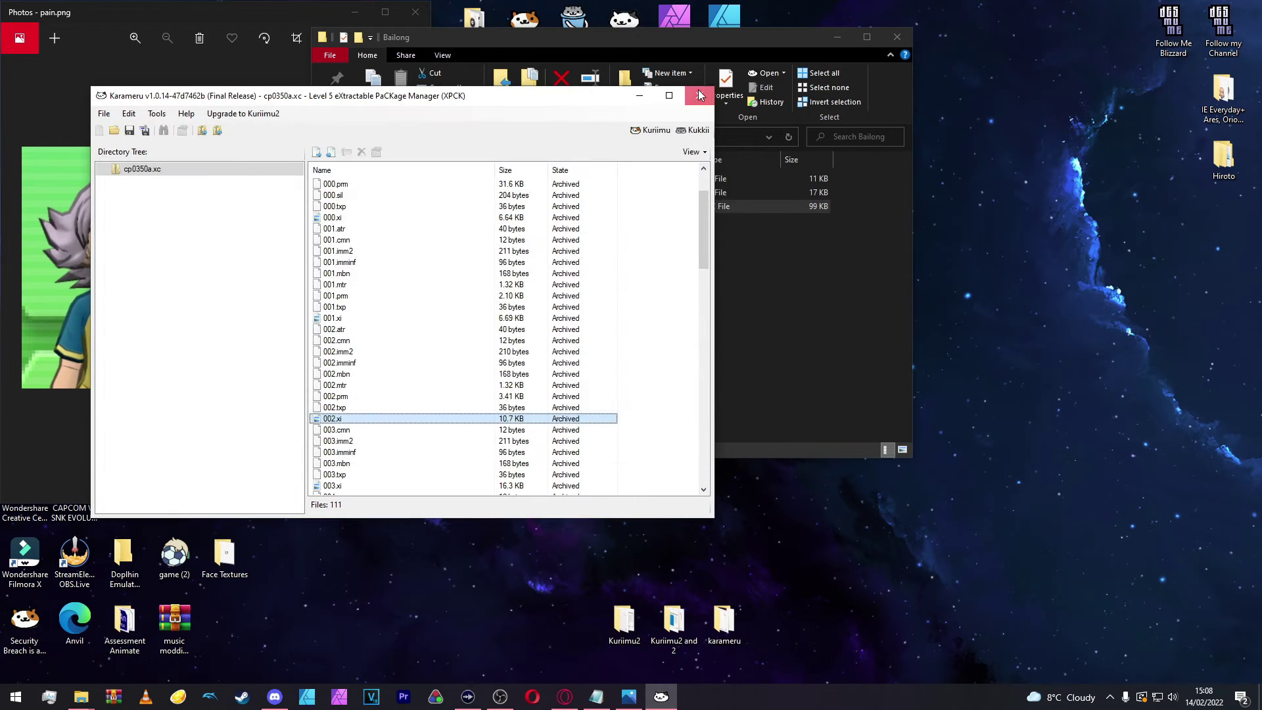
left_click(700, 95)
left_click(429, 138)
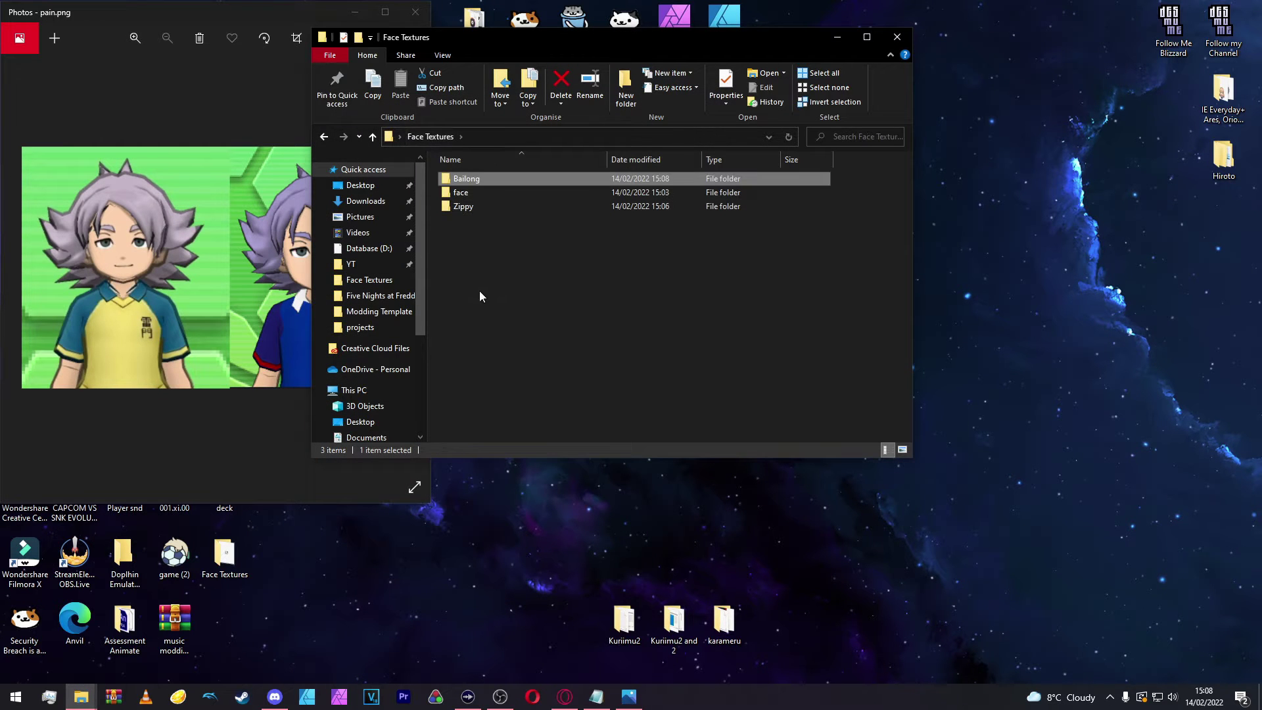
Step: Open cp3004a.xc from the Zippy folder in Karameru, view its 002.xi expression sheet in Kukkii and close the image
double_click(458, 209)
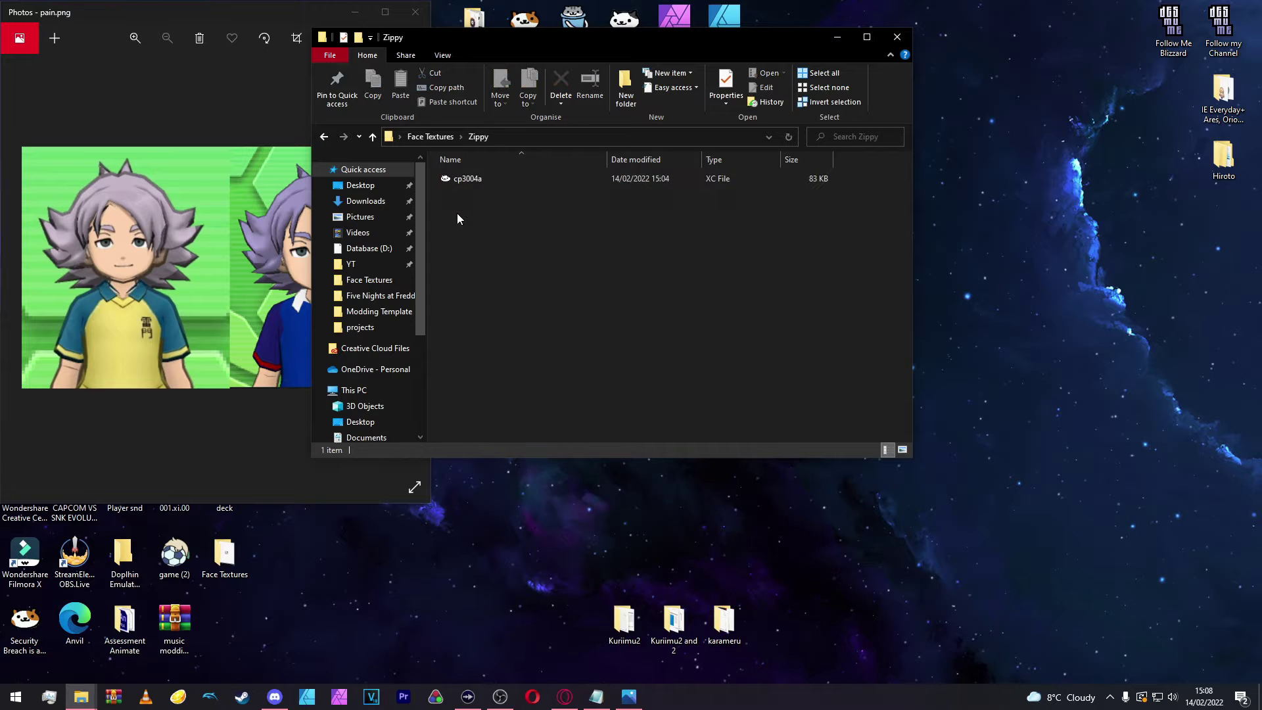
double_click(471, 181)
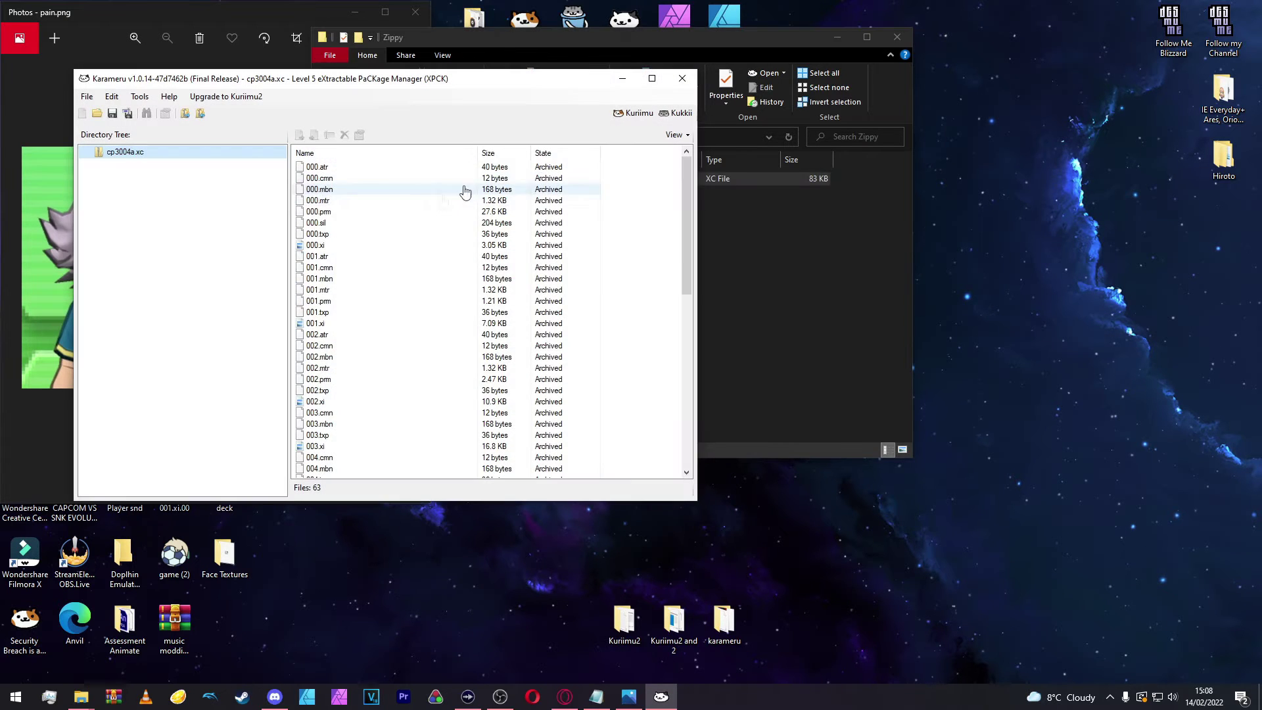
scroll(347, 371, "down", 1)
right_click(330, 369)
left_click(371, 428)
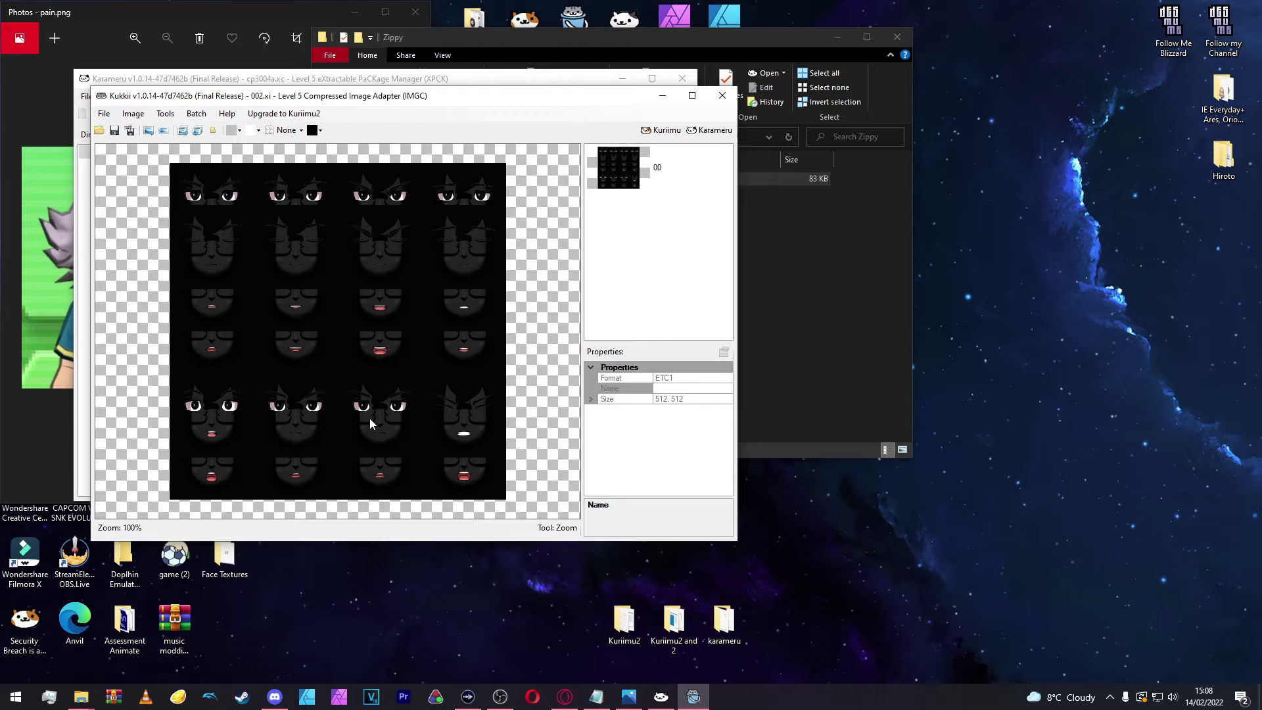
left_click_drag(648, 102, 1180, 128)
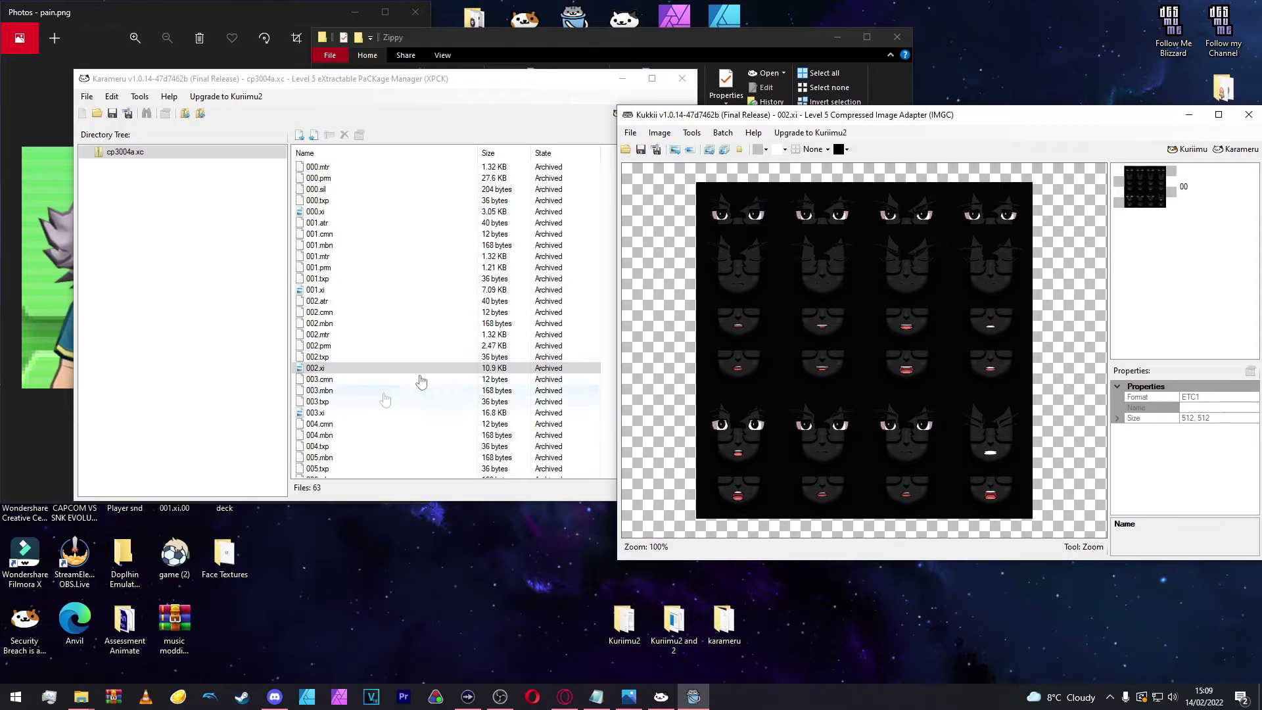
left_click(1176, 189)
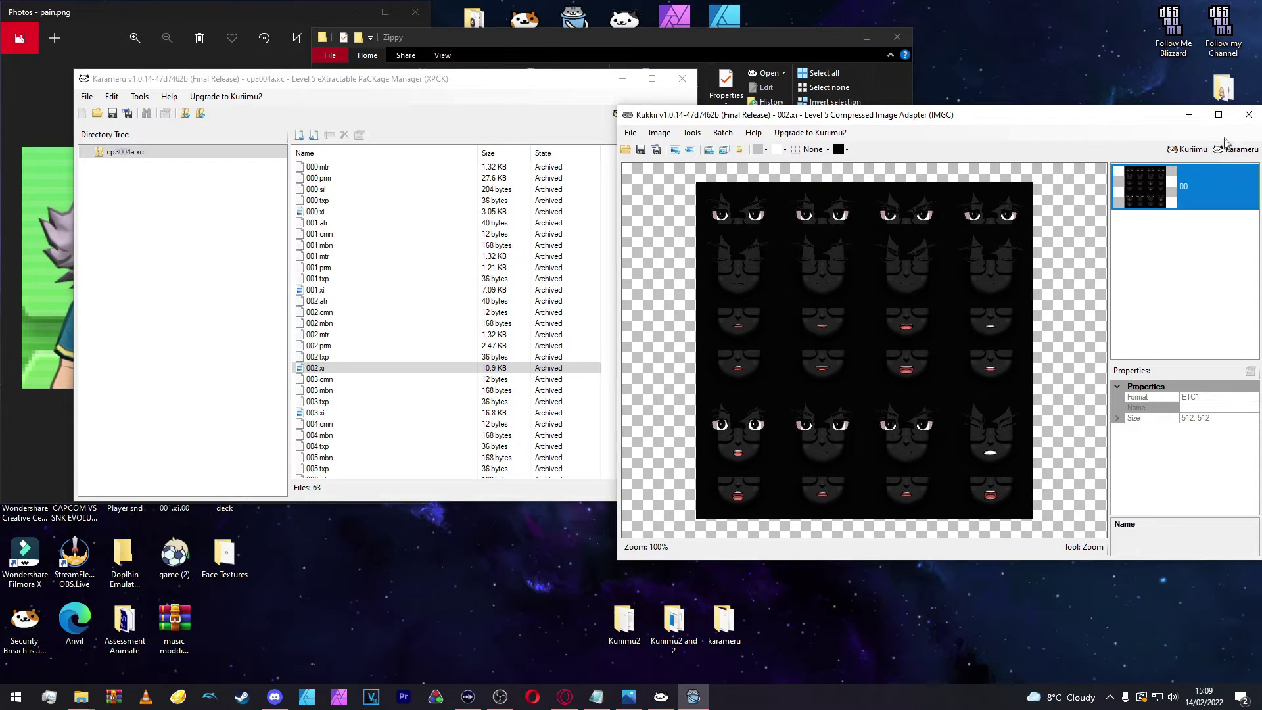
left_click(1249, 115)
left_click(309, 368)
right_click(308, 368)
left_click(388, 430)
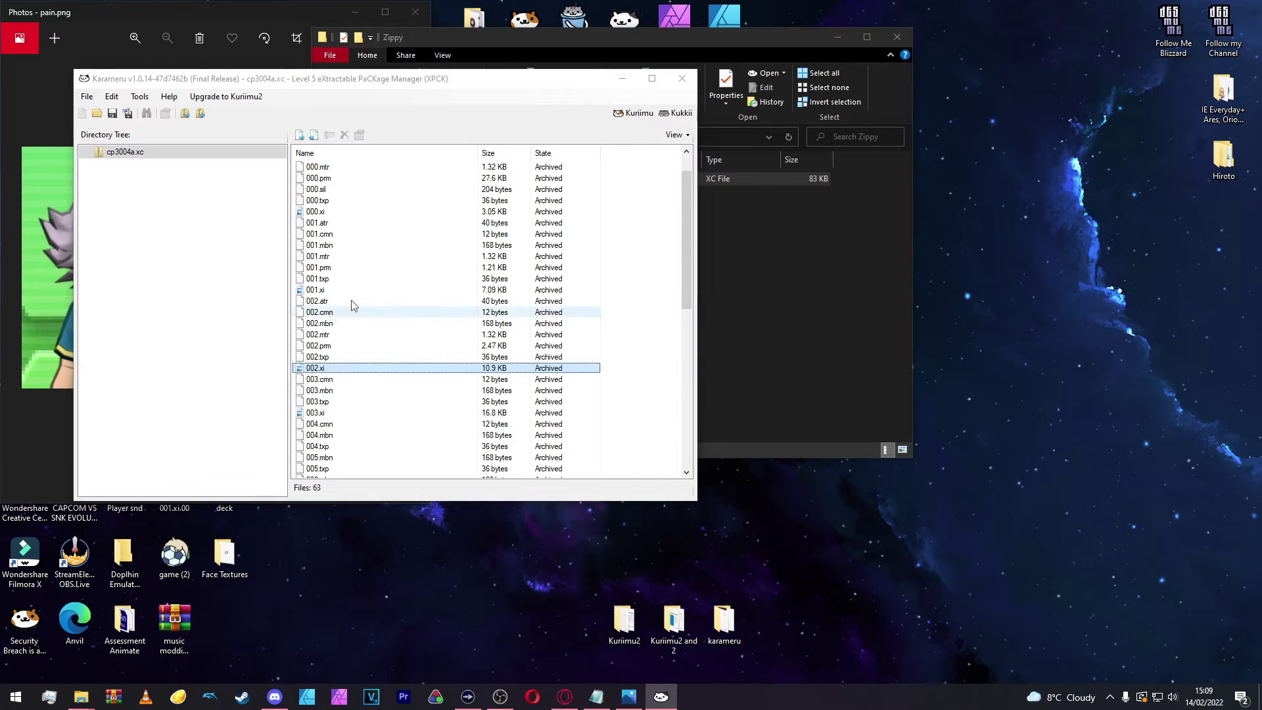
left_click(740, 113)
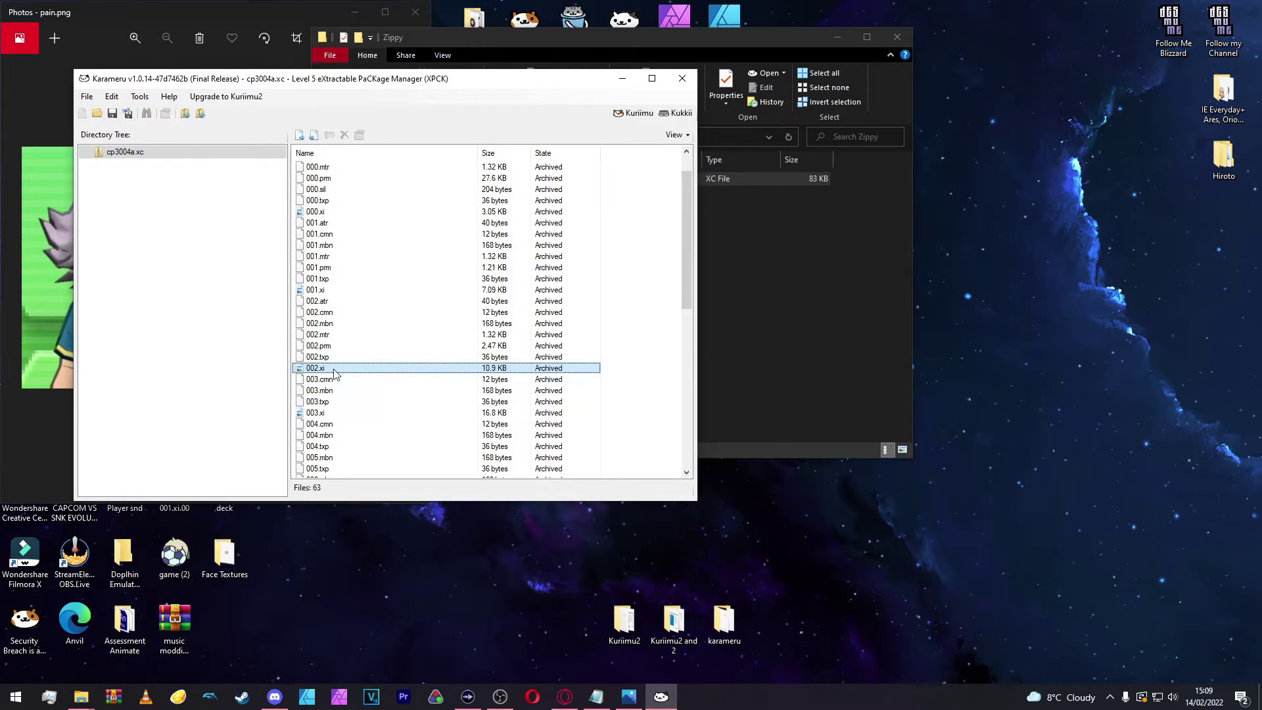
right_click(332, 370)
left_click(361, 379)
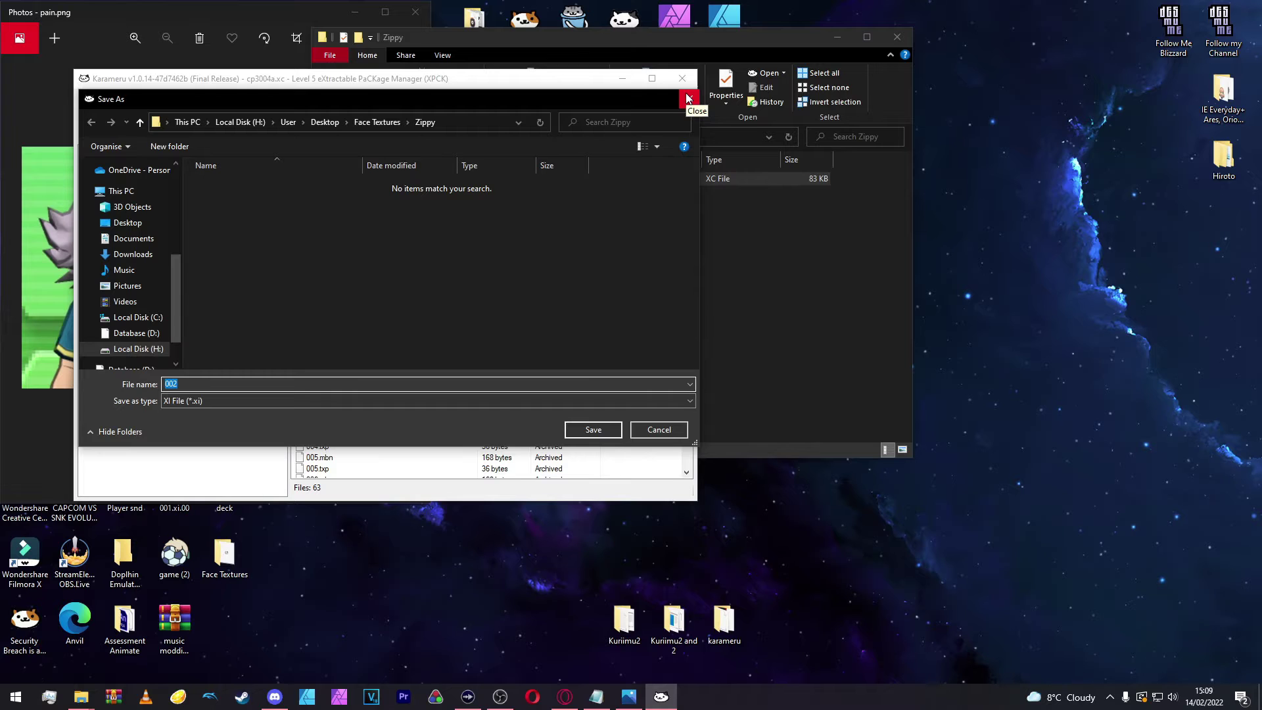
left_click(688, 99)
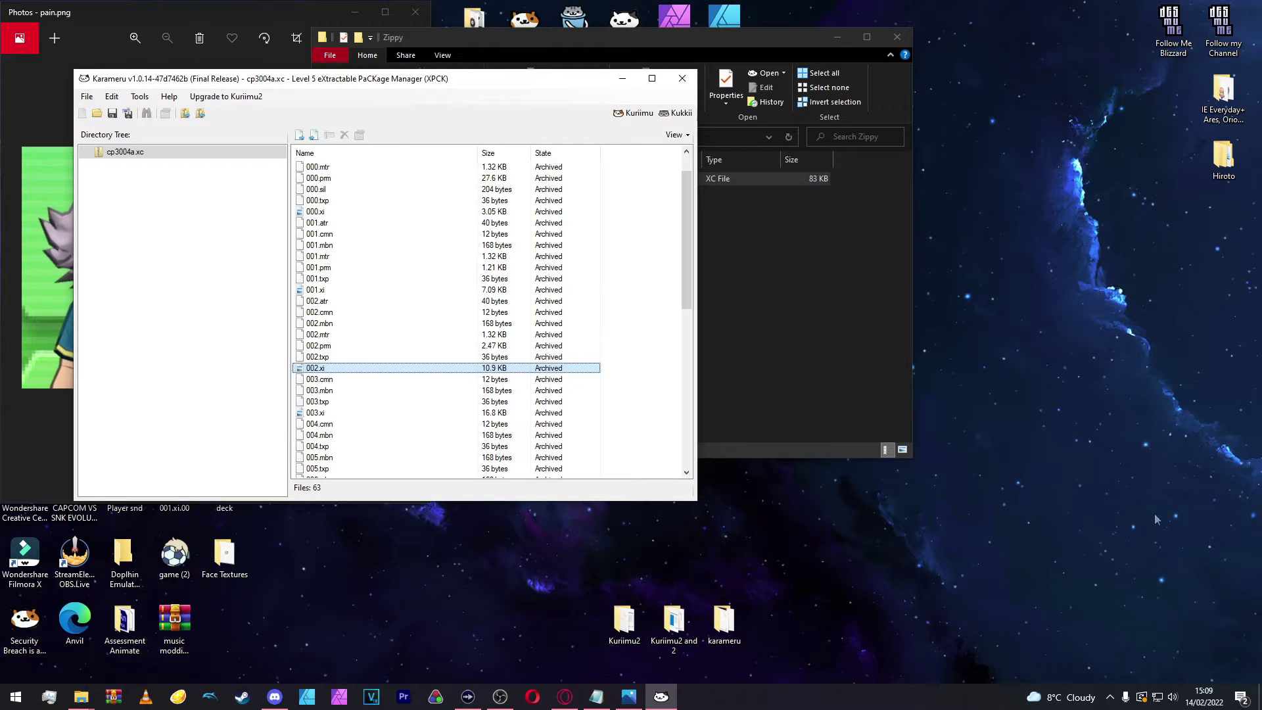
Step: Replace 002.xi in cp3004a.xc with the 002.xi file from the Bailong folder
right_click(320, 369)
left_click(358, 388)
left_click(361, 122)
double_click(223, 184)
double_click(228, 187)
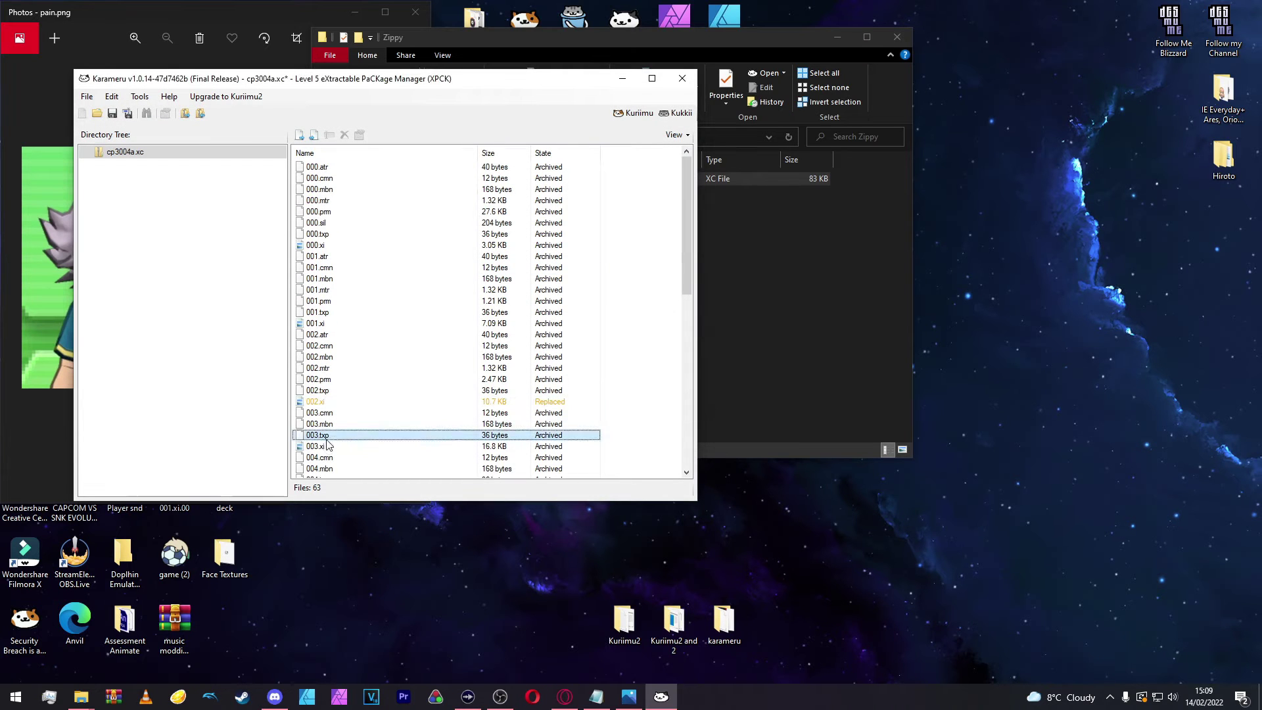
Step: Replace 003.xi in cp3004a.xc with the Bailong folder's 003.xi, and save and close the archive
right_click(332, 447)
left_click(359, 467)
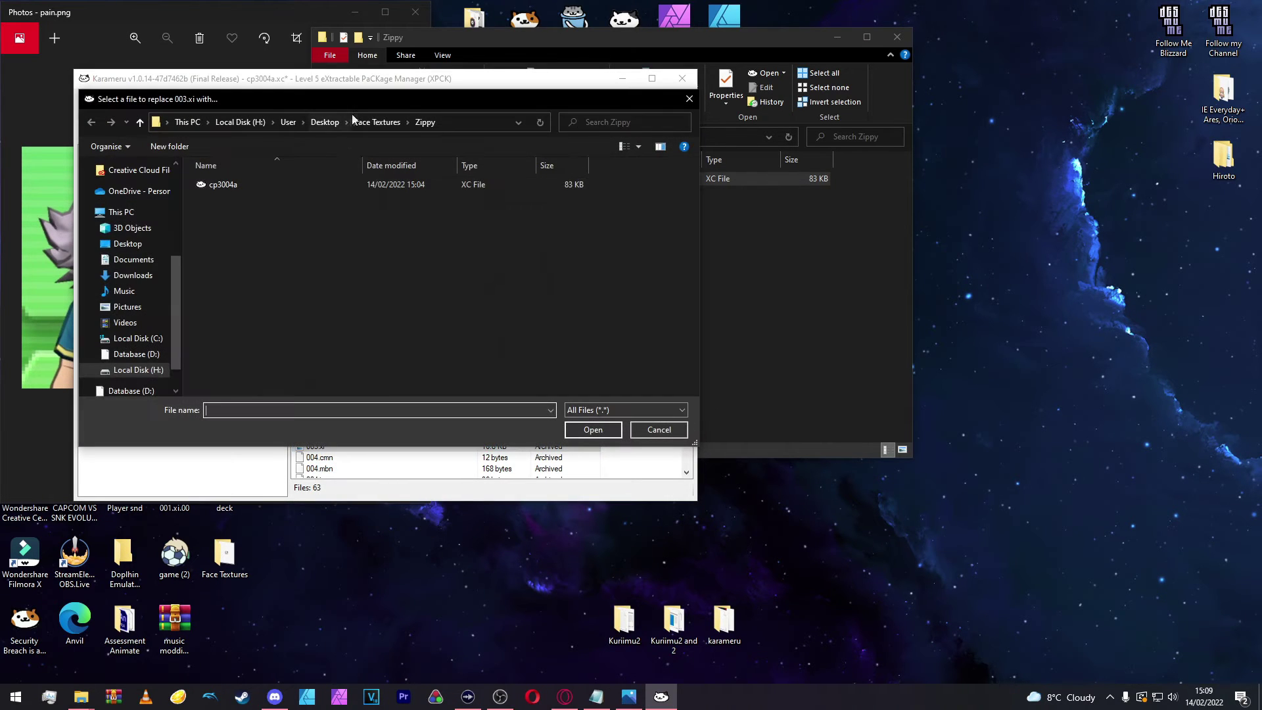
left_click(363, 117)
double_click(250, 188)
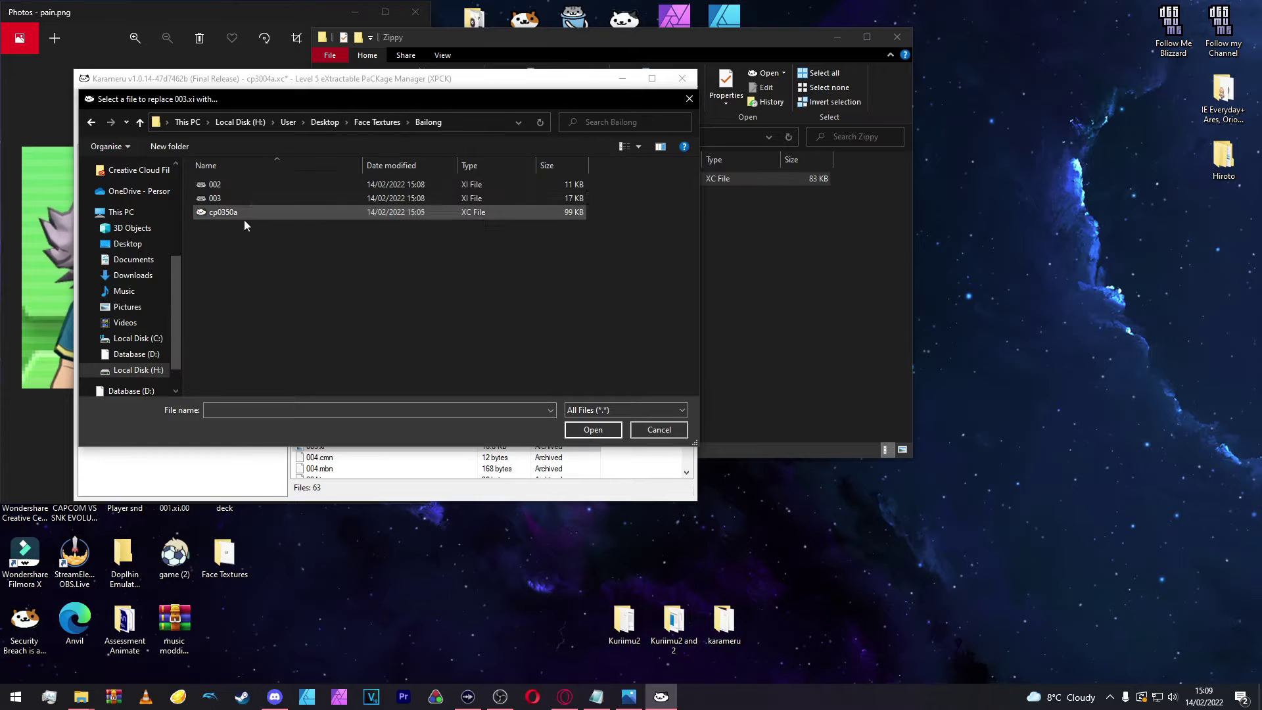
double_click(219, 200)
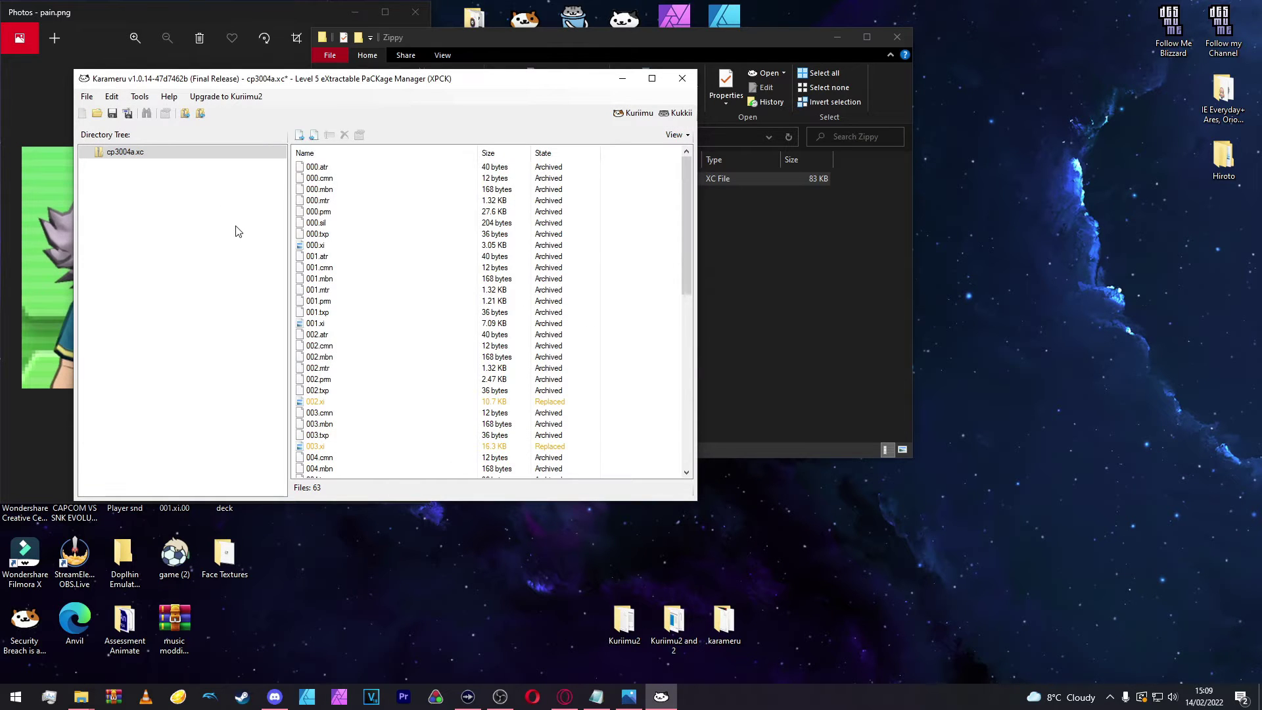
key("ctrl+s")
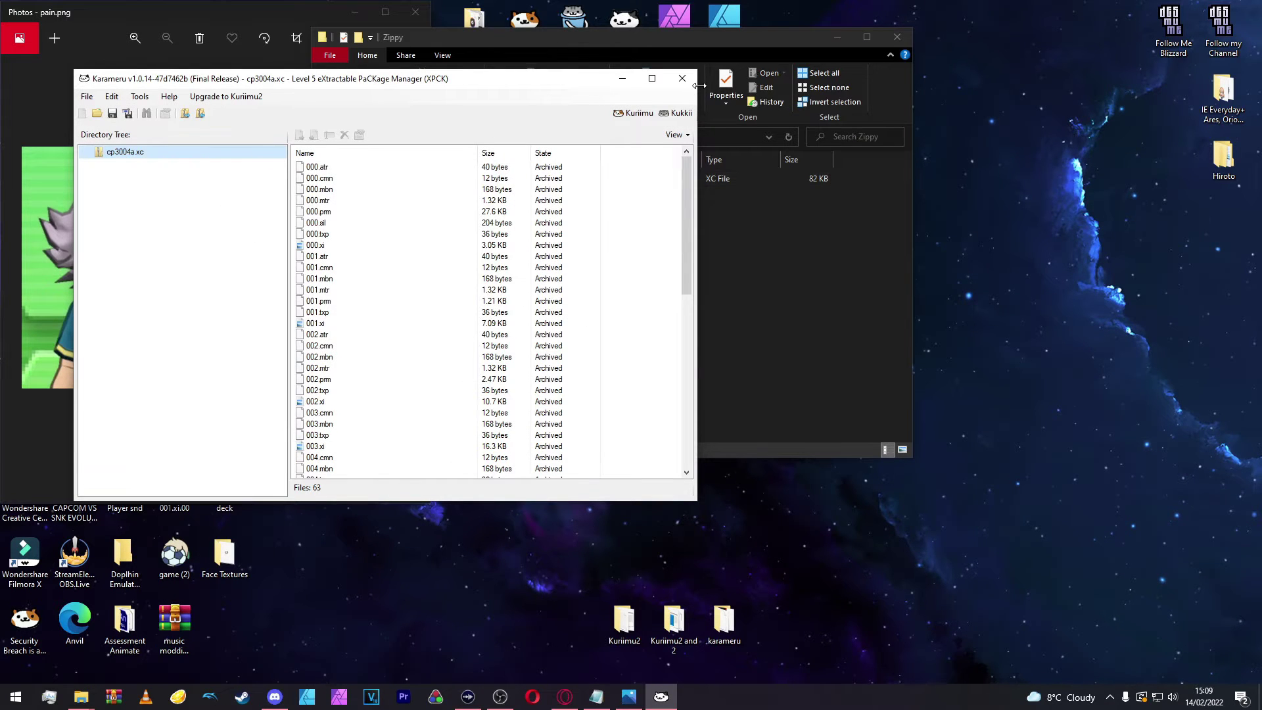
left_click(682, 79)
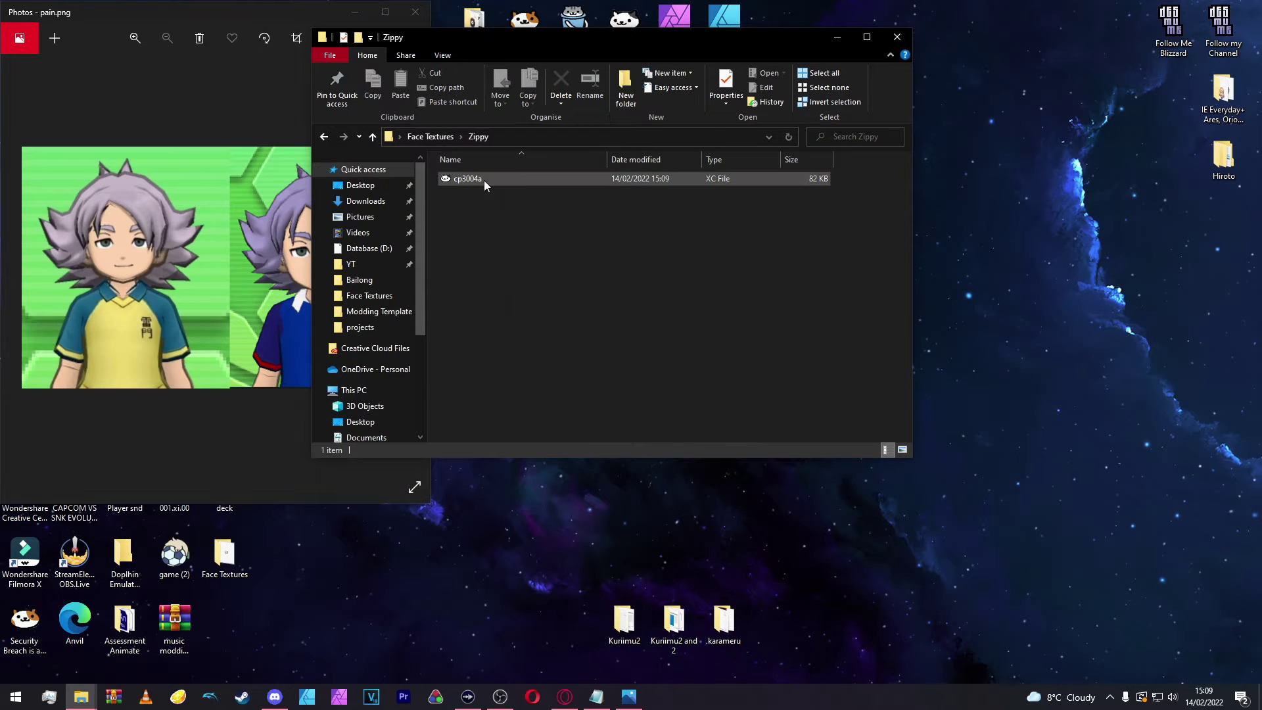
left_click_drag(508, 37, 604, 148)
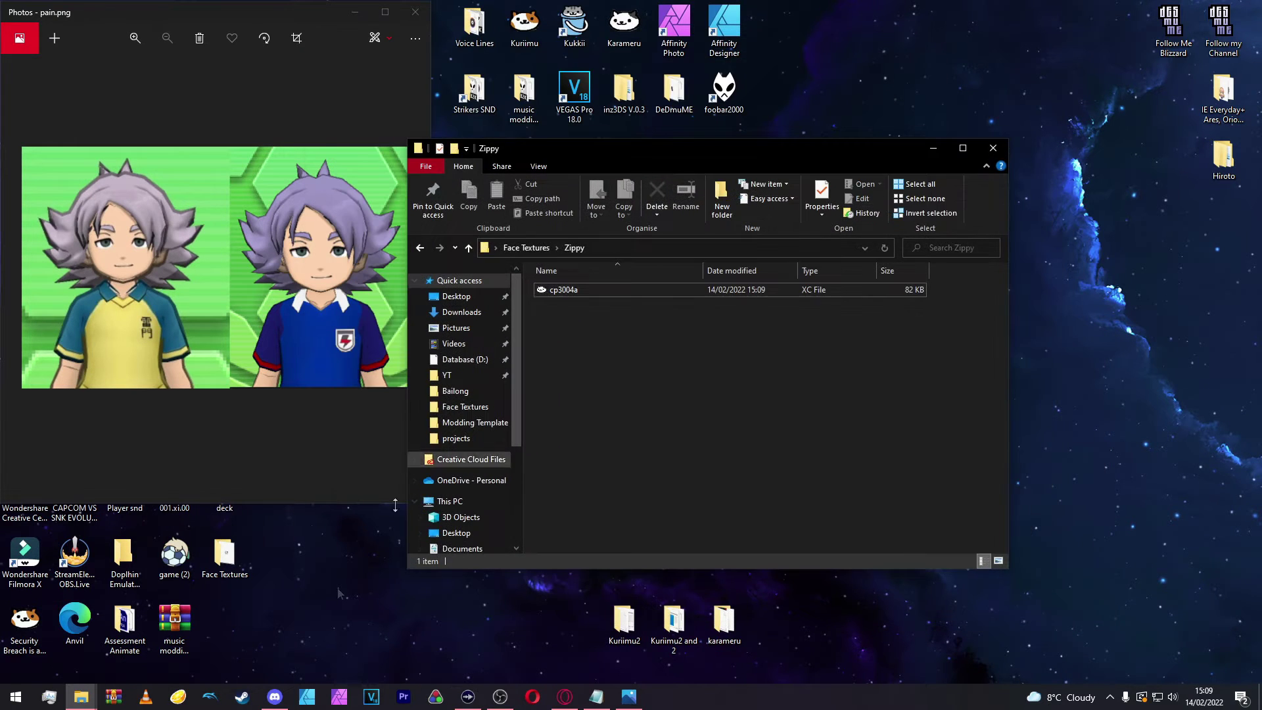
Step: Switch to Citra, decline the update and open the mods location of the installed Inazuma Eleven GO Galaxy title
left_click(179, 703)
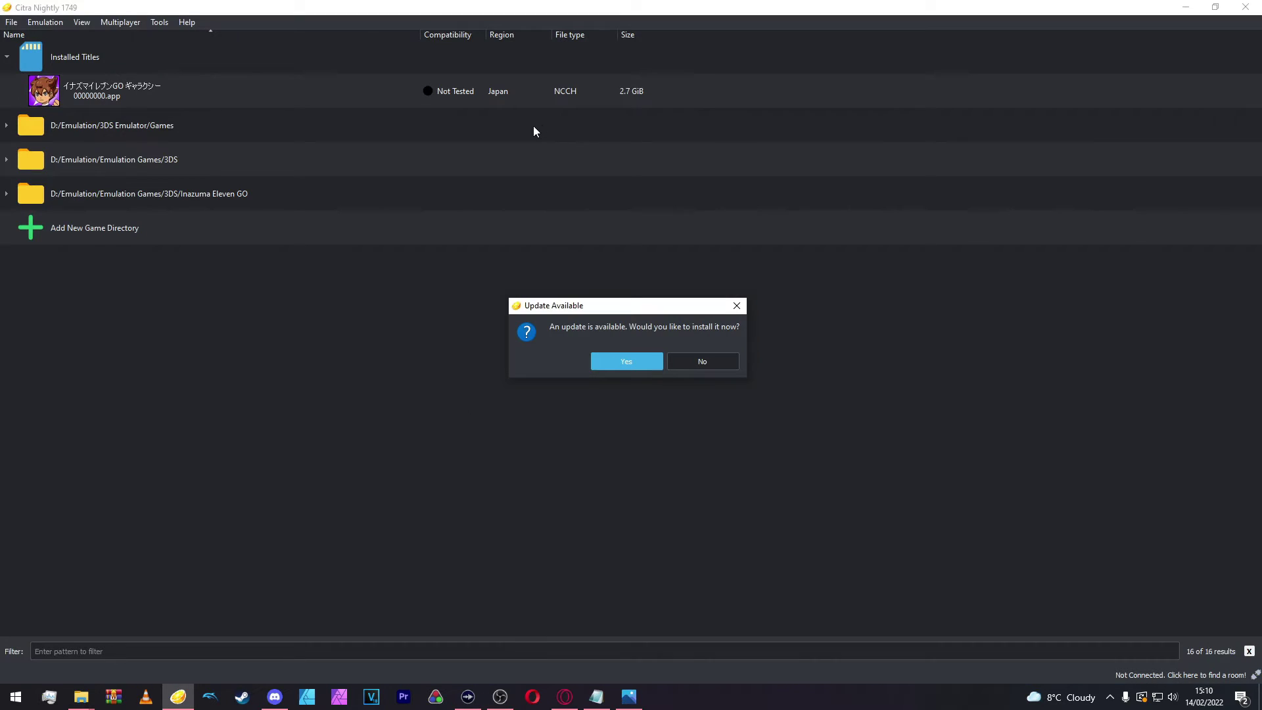
key("Escape")
right_click(156, 105)
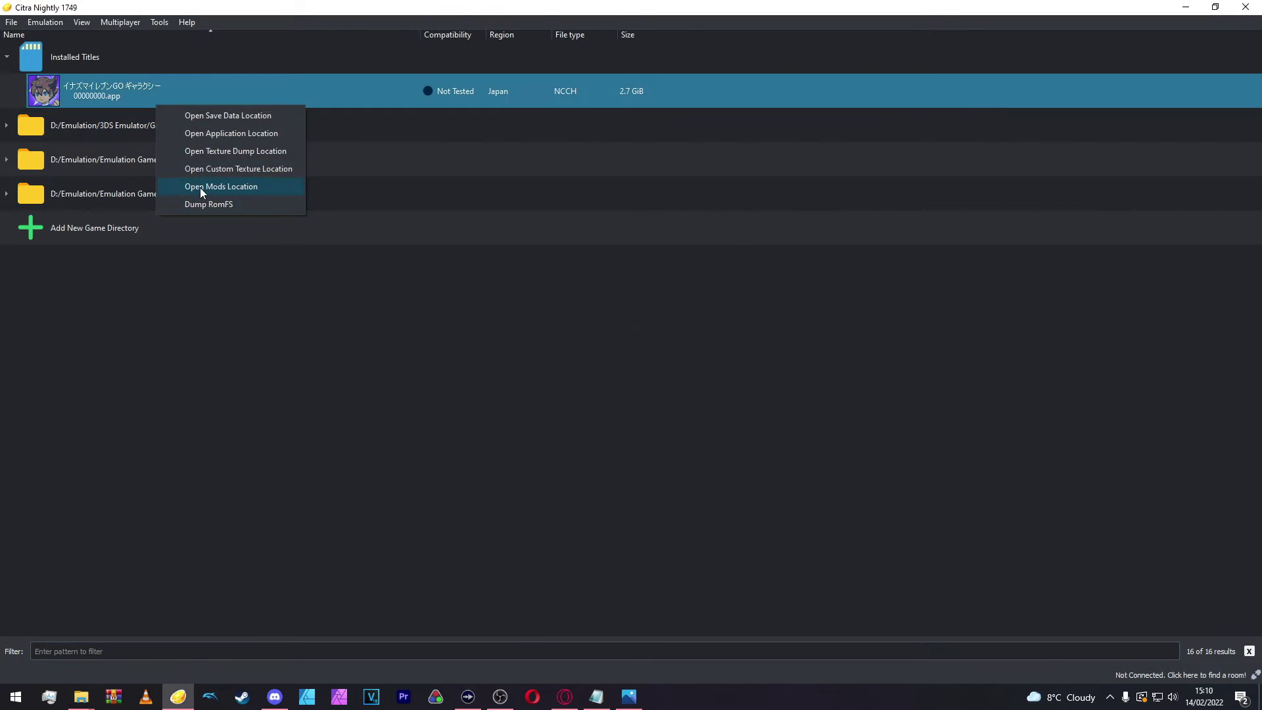
left_click(200, 187)
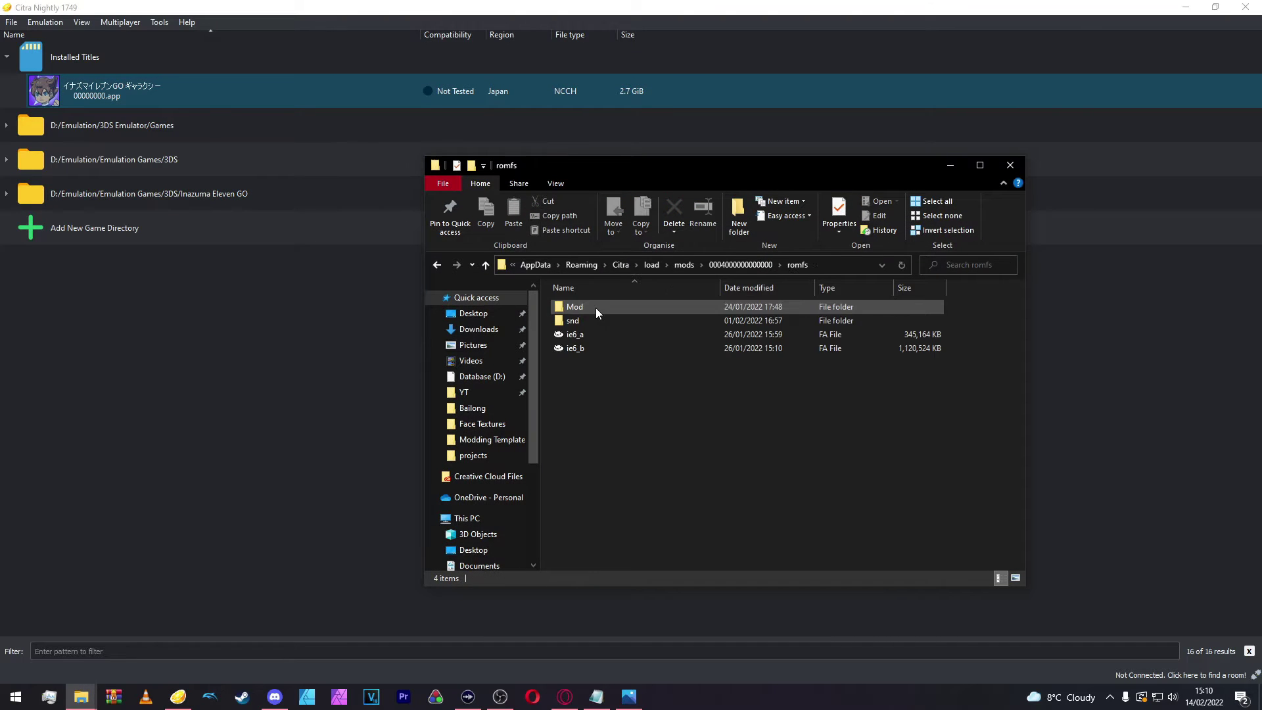
Step: Open ie6_b.fa from the romfs mods folder in Karameru and locate cp3004a.xc under data/chr/model/waza/face
left_click(586, 351)
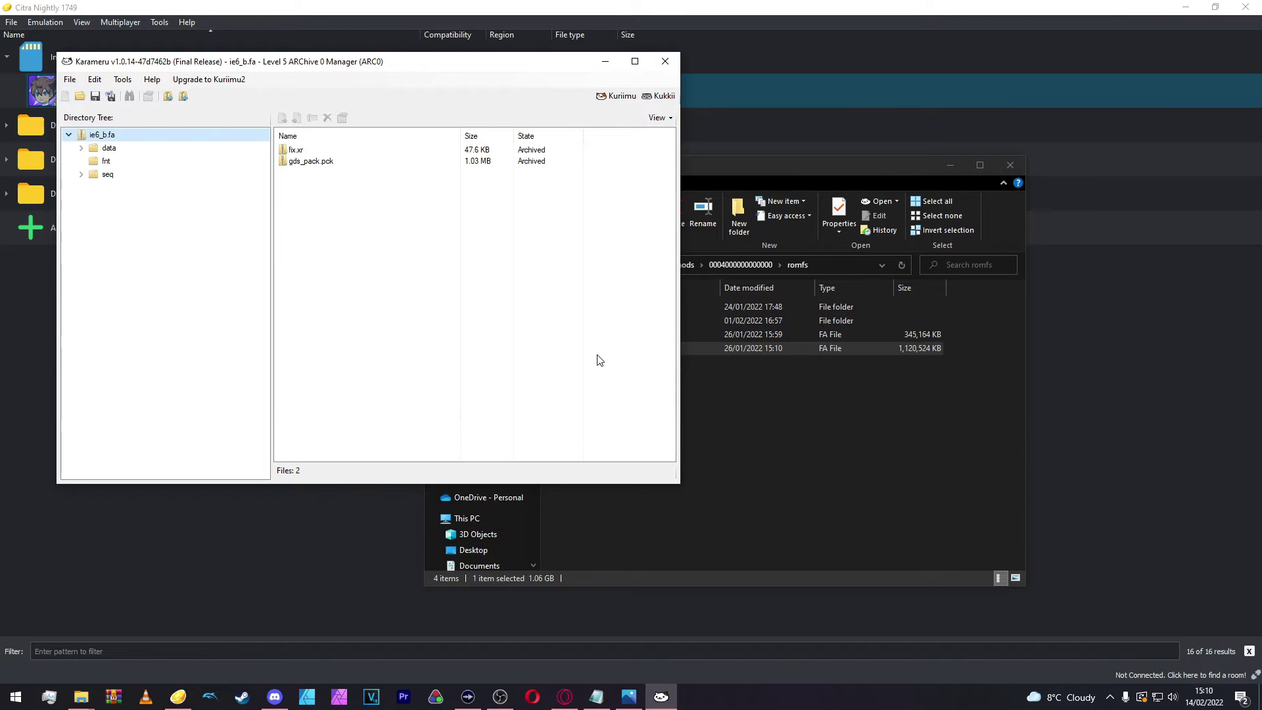
left_click(80, 151)
left_click(80, 150)
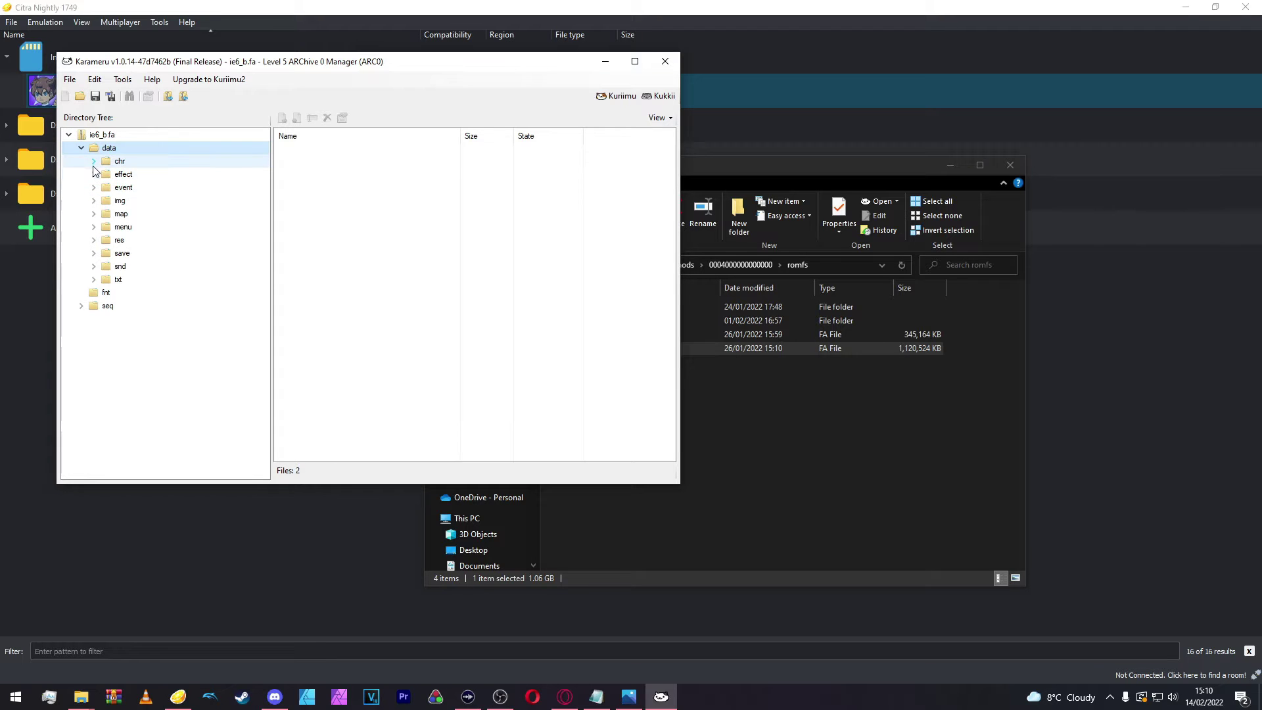
double_click(120, 161)
double_click(136, 174)
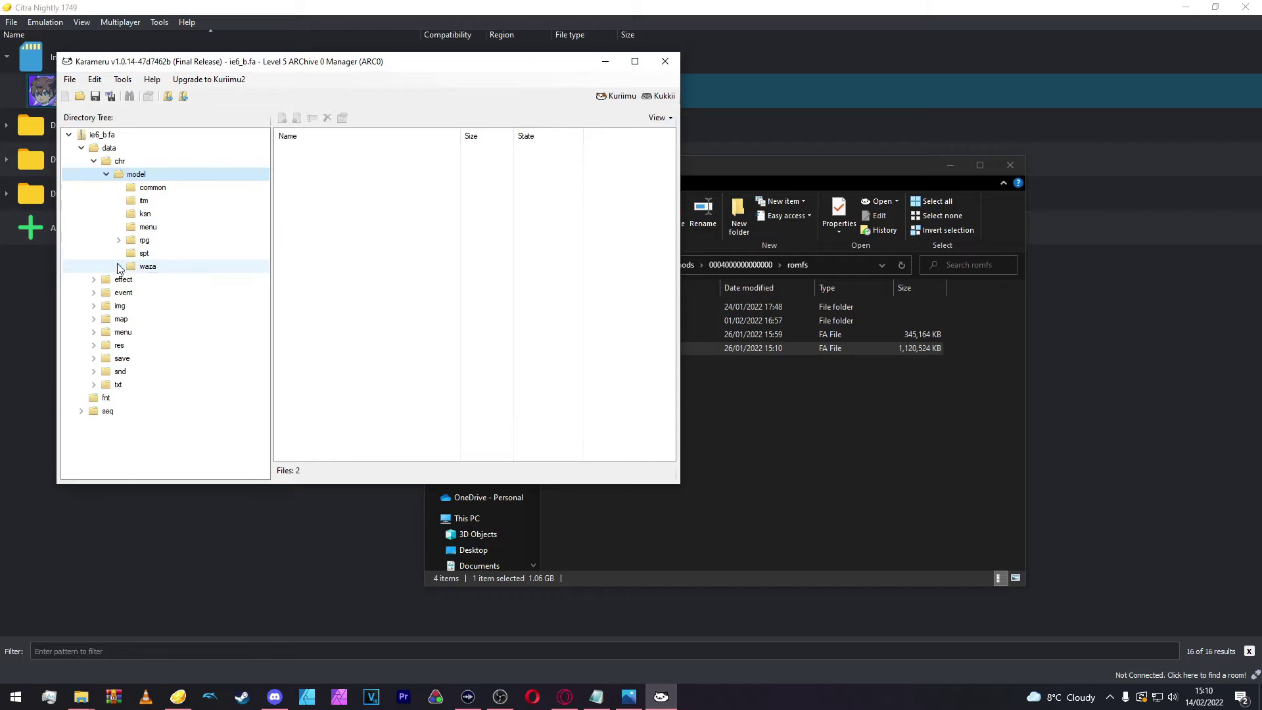
double_click(147, 267)
left_click(159, 331)
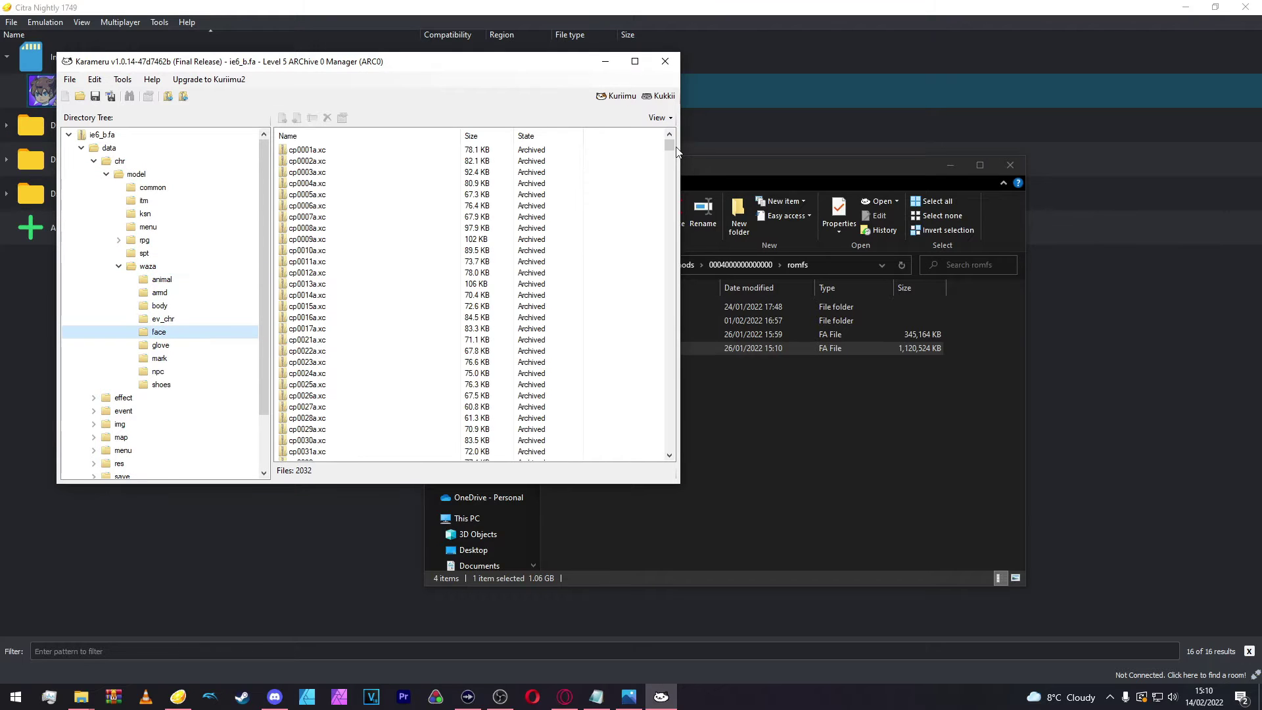
left_click_drag(671, 154, 670, 388)
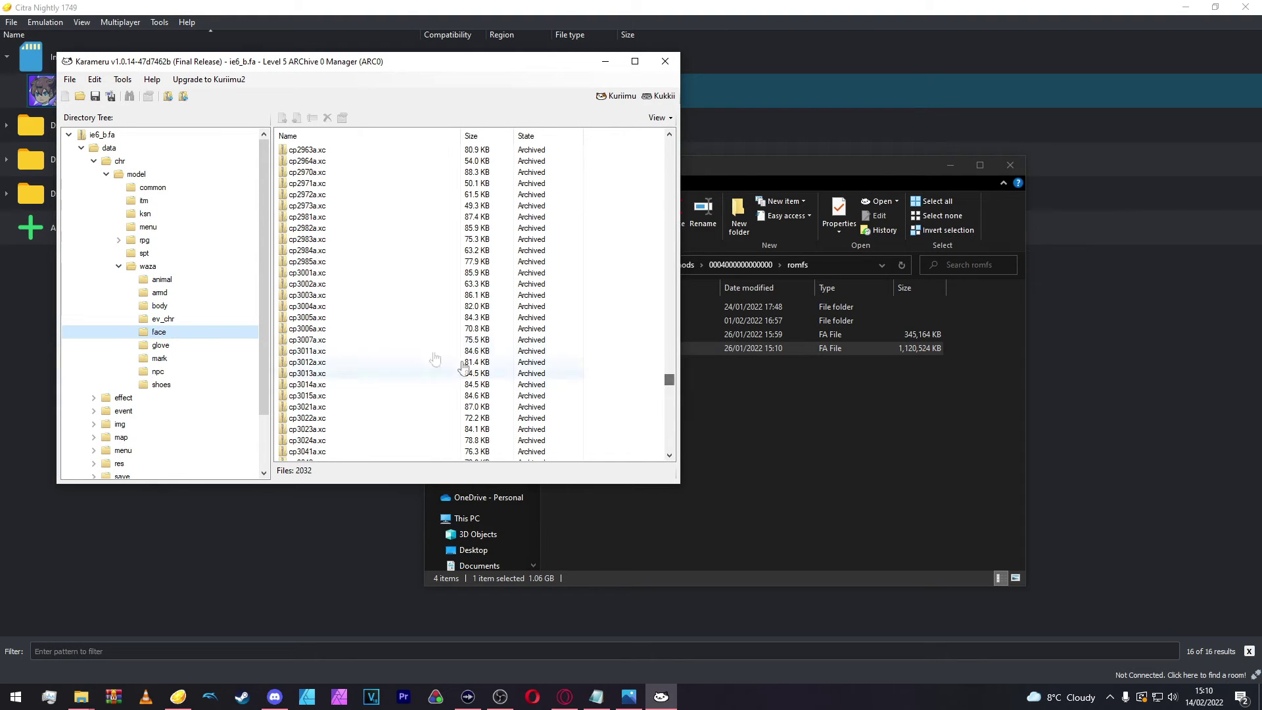
right_click(316, 307)
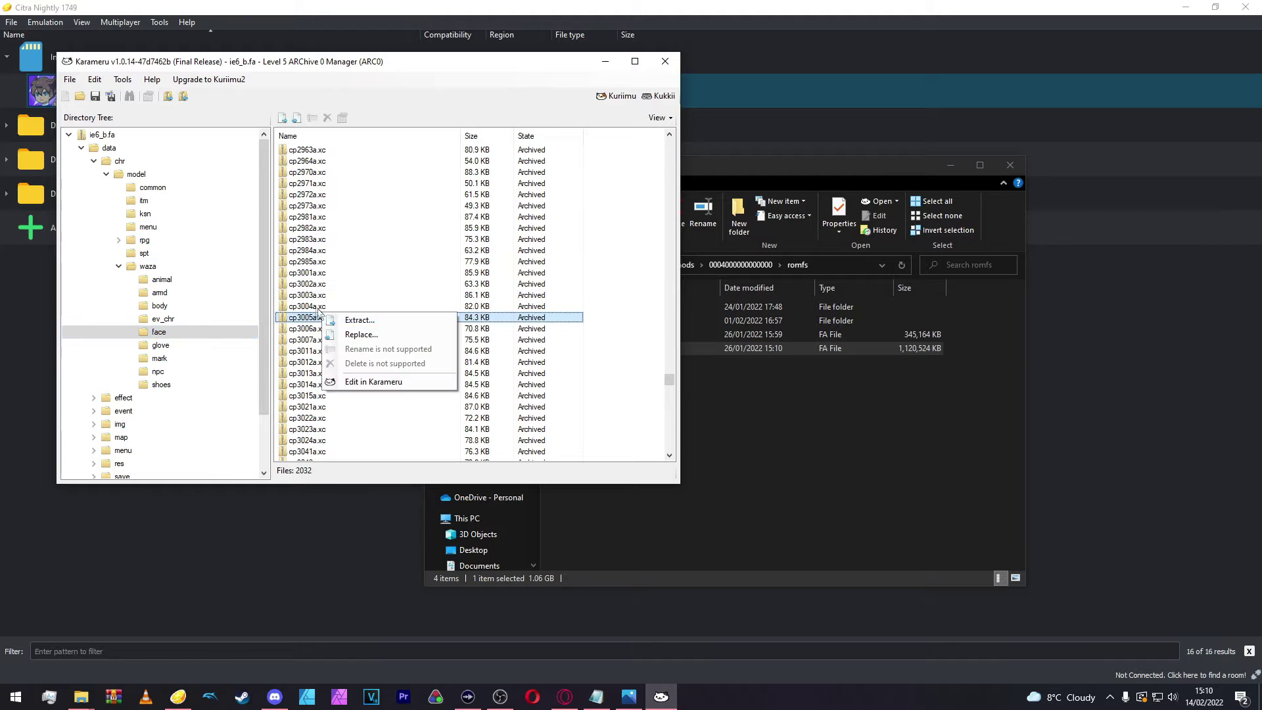
left_click(351, 330)
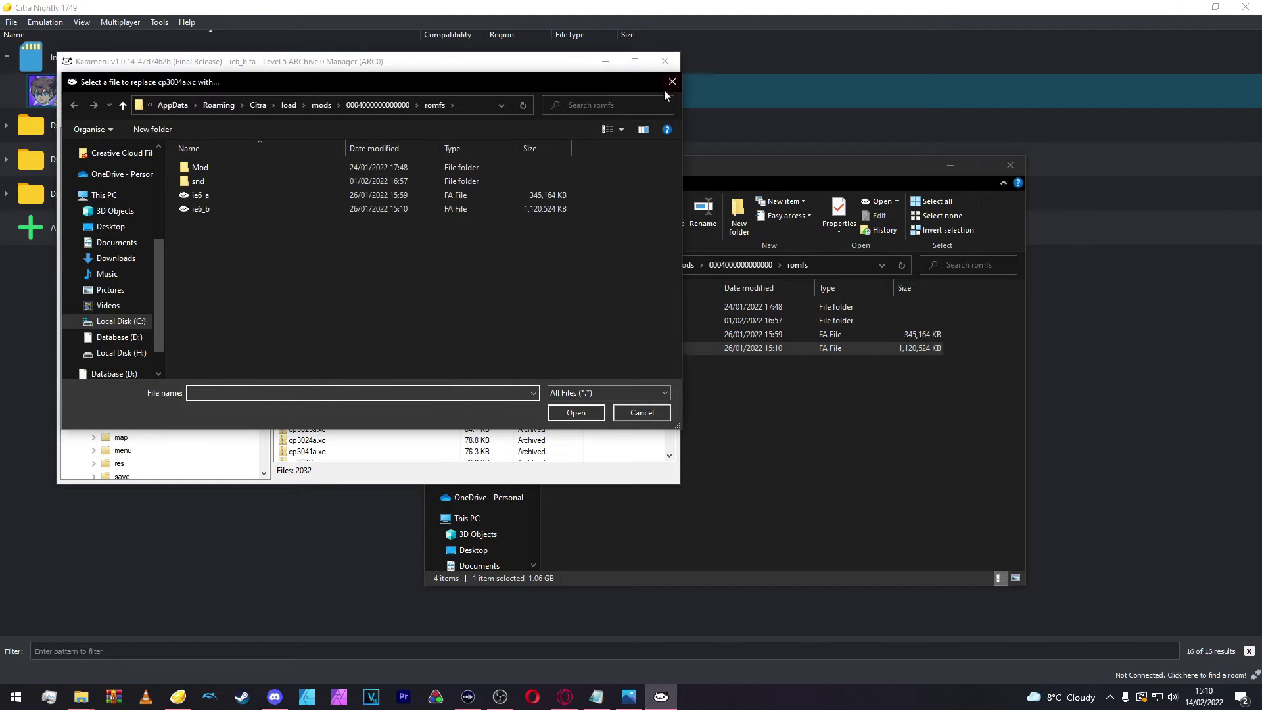
left_click(672, 82)
Step: Extract the original cp3004a.xc from ie6_b.fa into the romfs folder under its own name
right_click(294, 308)
left_click(299, 315)
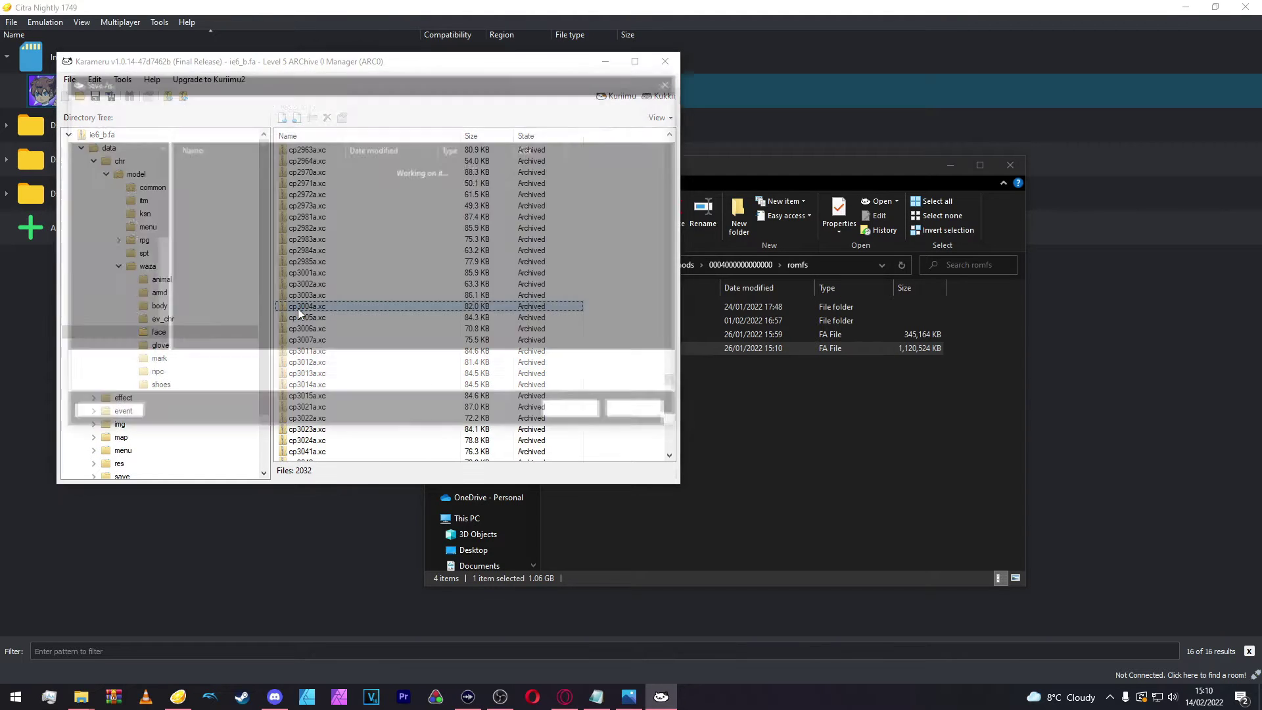
key("Return")
key("Return")
Step: Replace cp3004a.xc in ie6_b.fa with the edited file from the Zippy folder in Face Textures, and save and close the archive
right_click(324, 307)
left_click(350, 331)
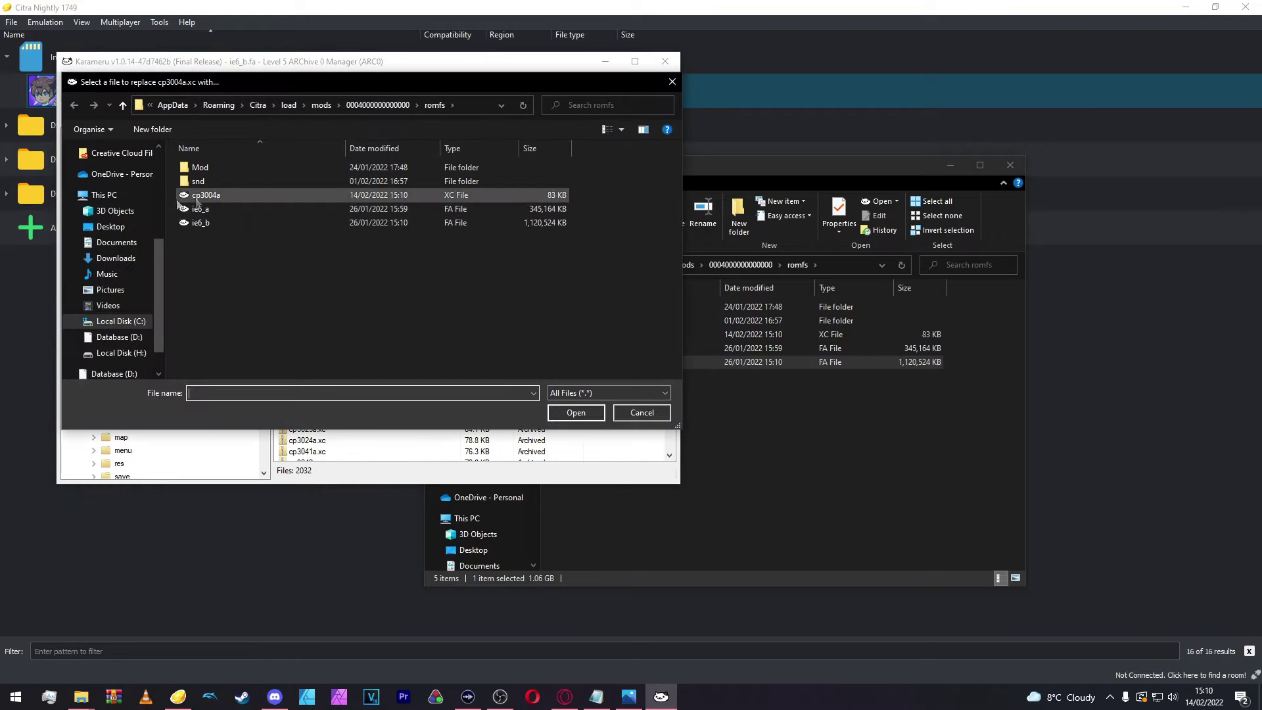
scroll(92, 276, "up", 2)
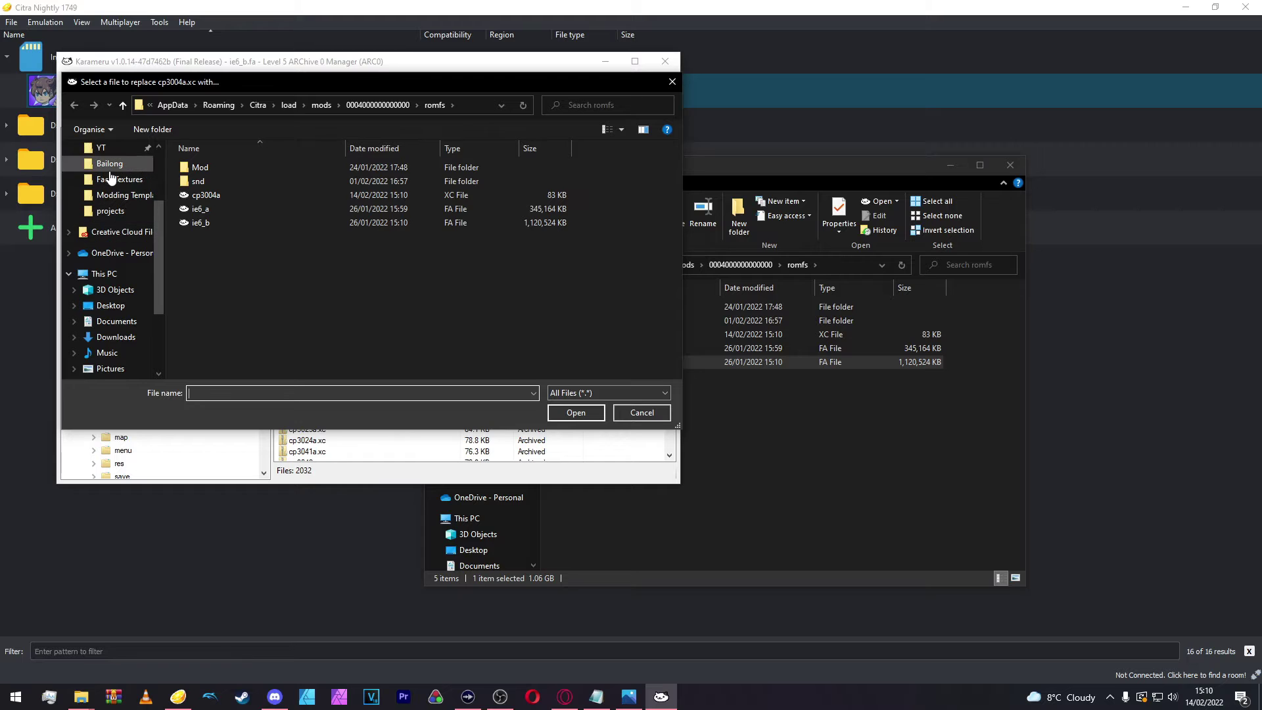
left_click(110, 169)
left_click(262, 112)
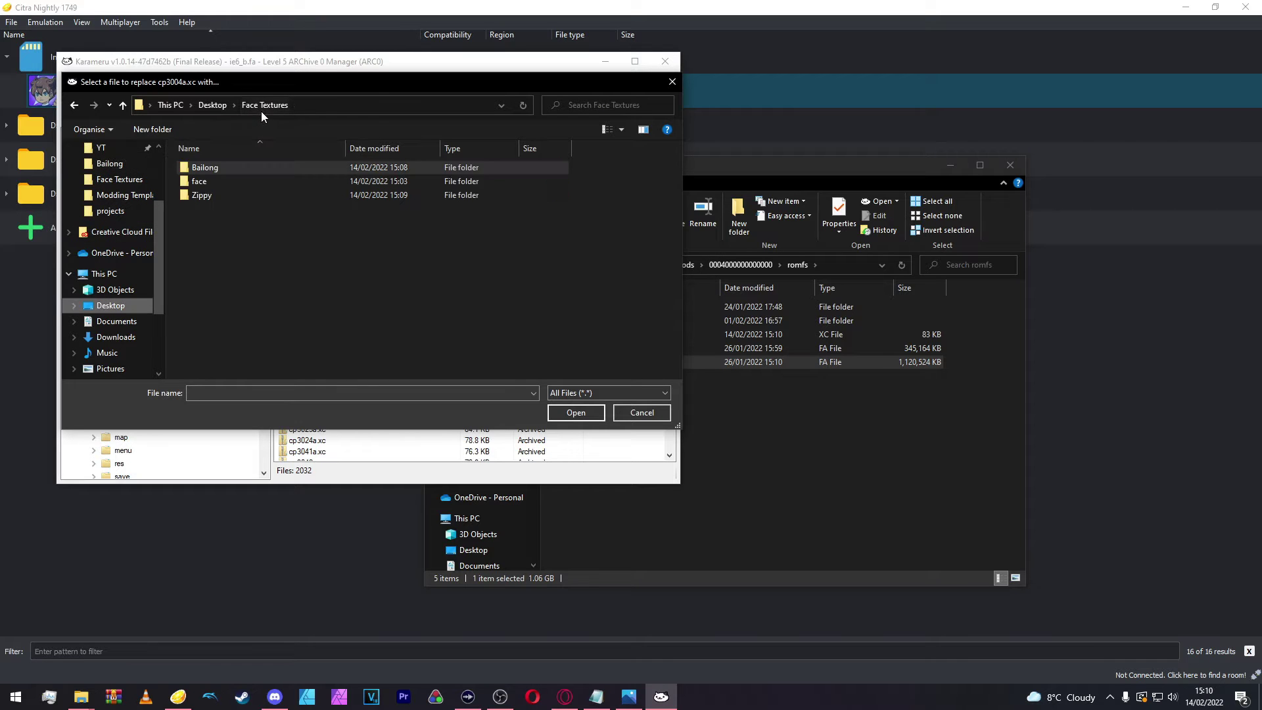
double_click(200, 192)
double_click(210, 167)
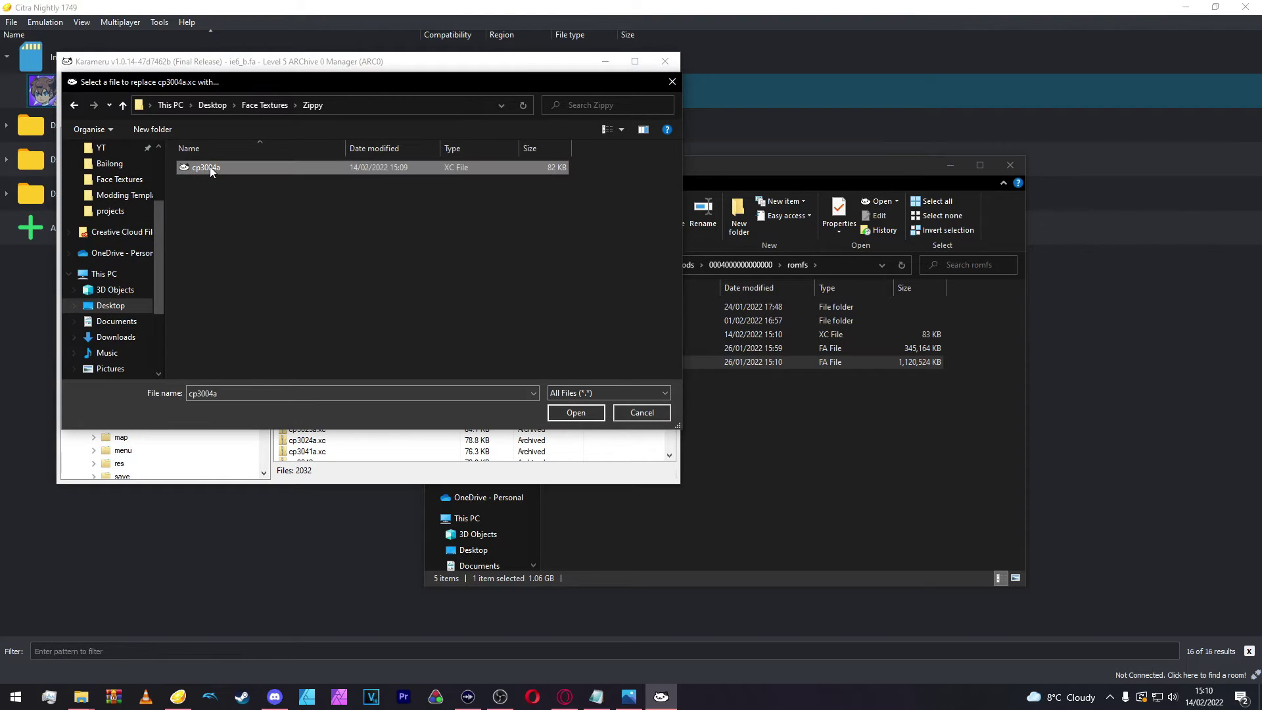
key("Return")
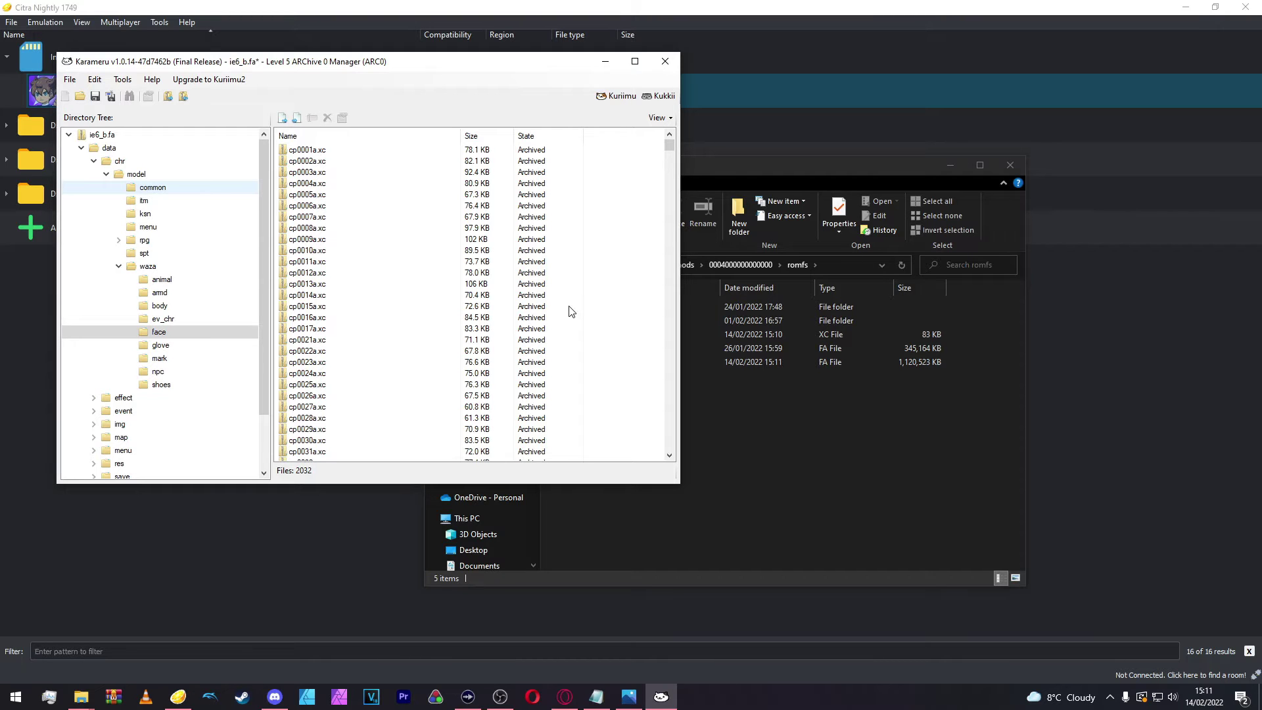
left_click(665, 61)
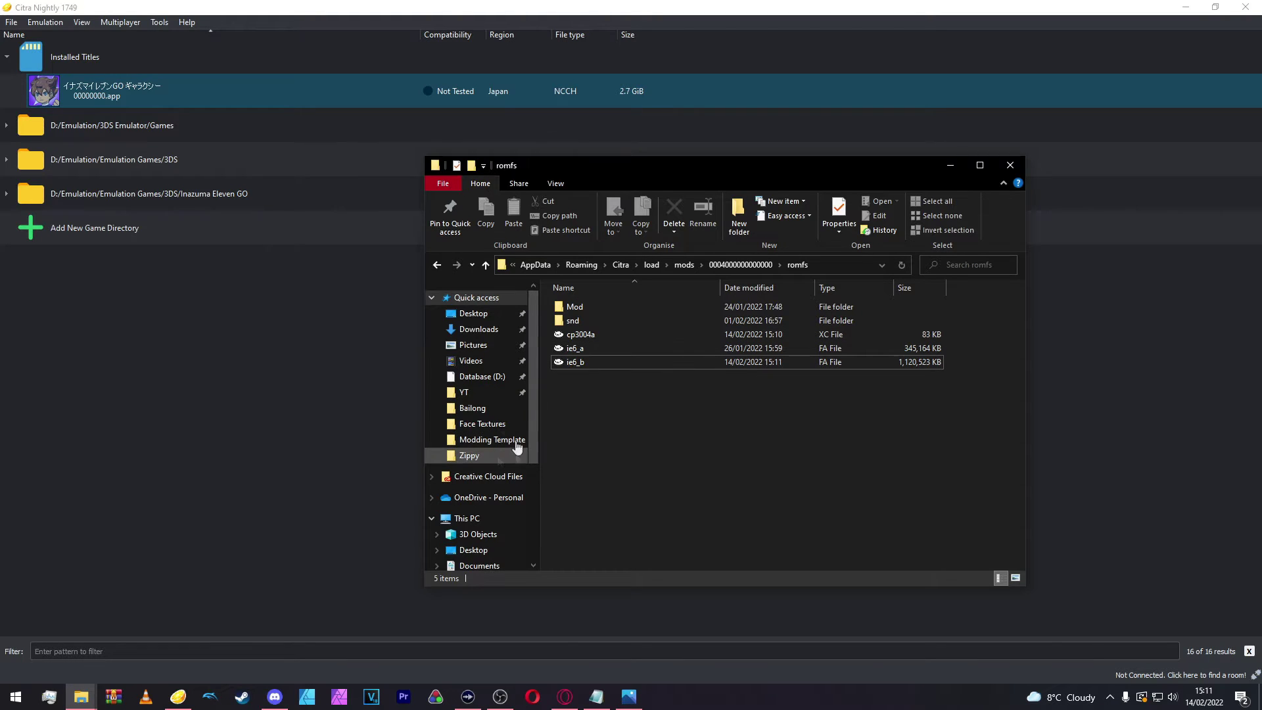
Step: Launch Inazuma Eleven GO Galaxy in Citra and view the character Zippy from the reserves list
left_click(143, 98)
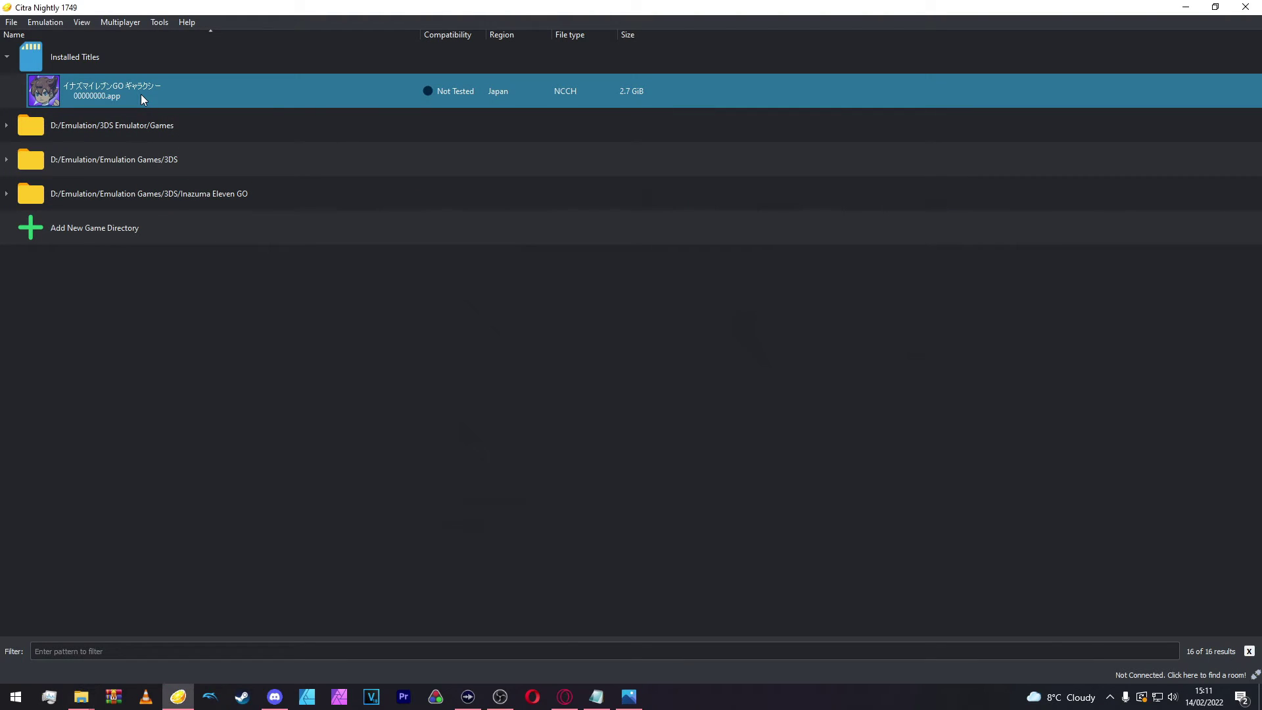
double_click(259, 98)
left_click(940, 530)
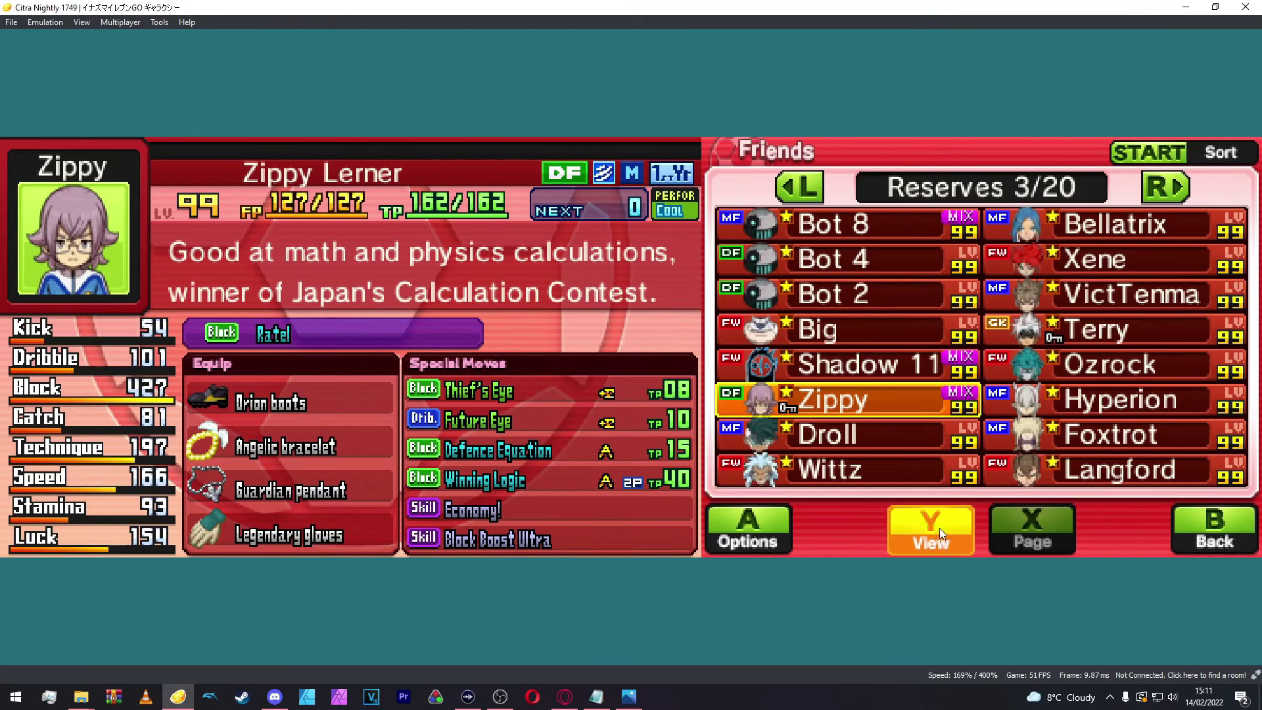
Step: Turn Zippy's 3D model in the character view to examine the swapped face textures, and go back
left_click(953, 275)
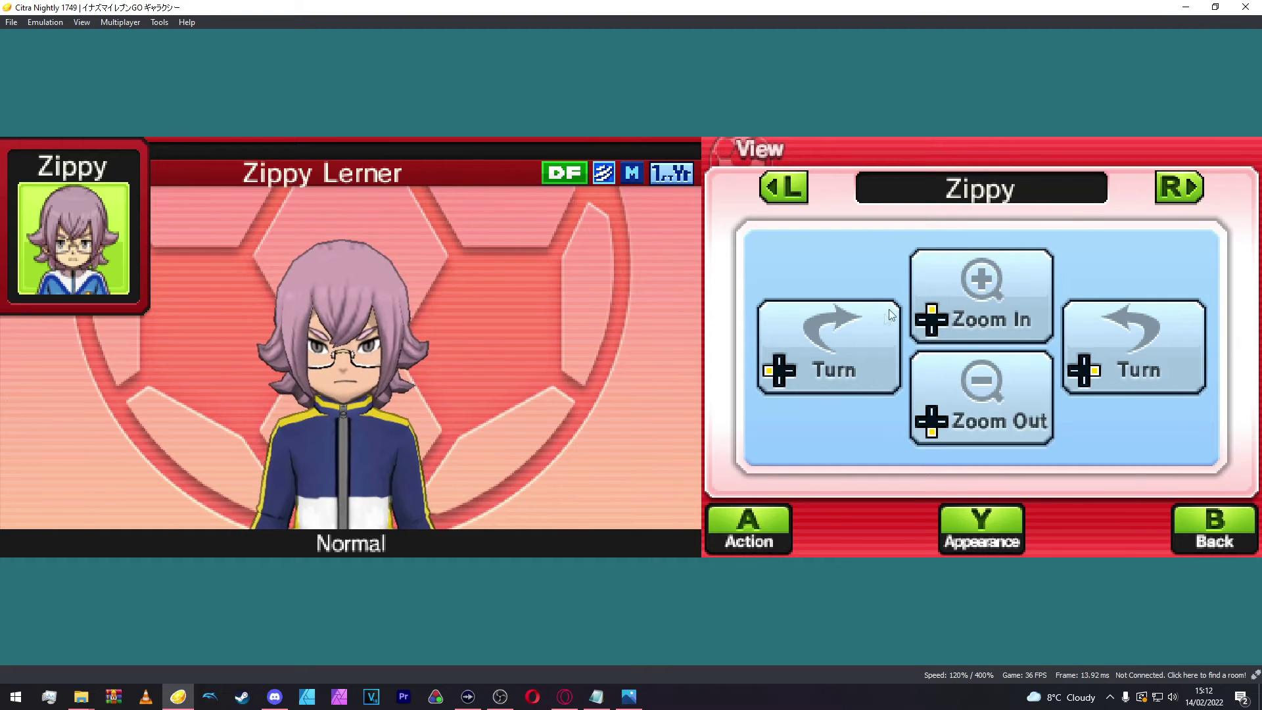
left_click(843, 349)
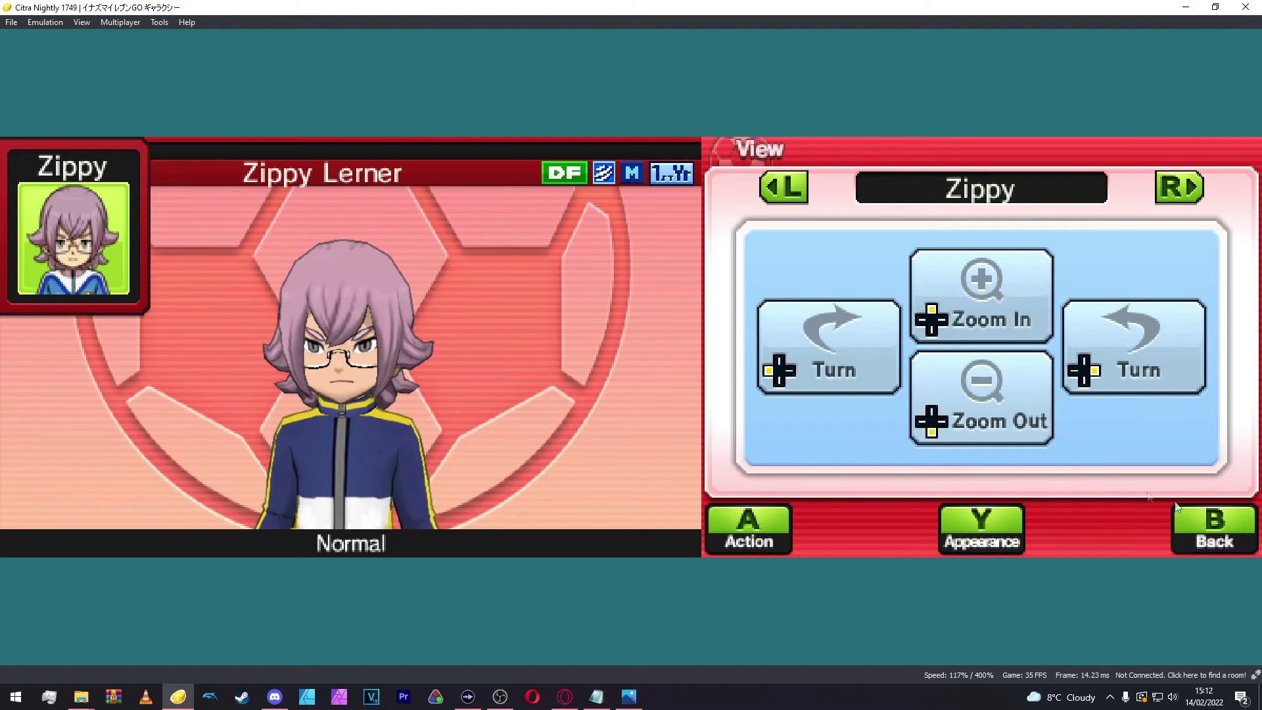
left_click(1211, 527)
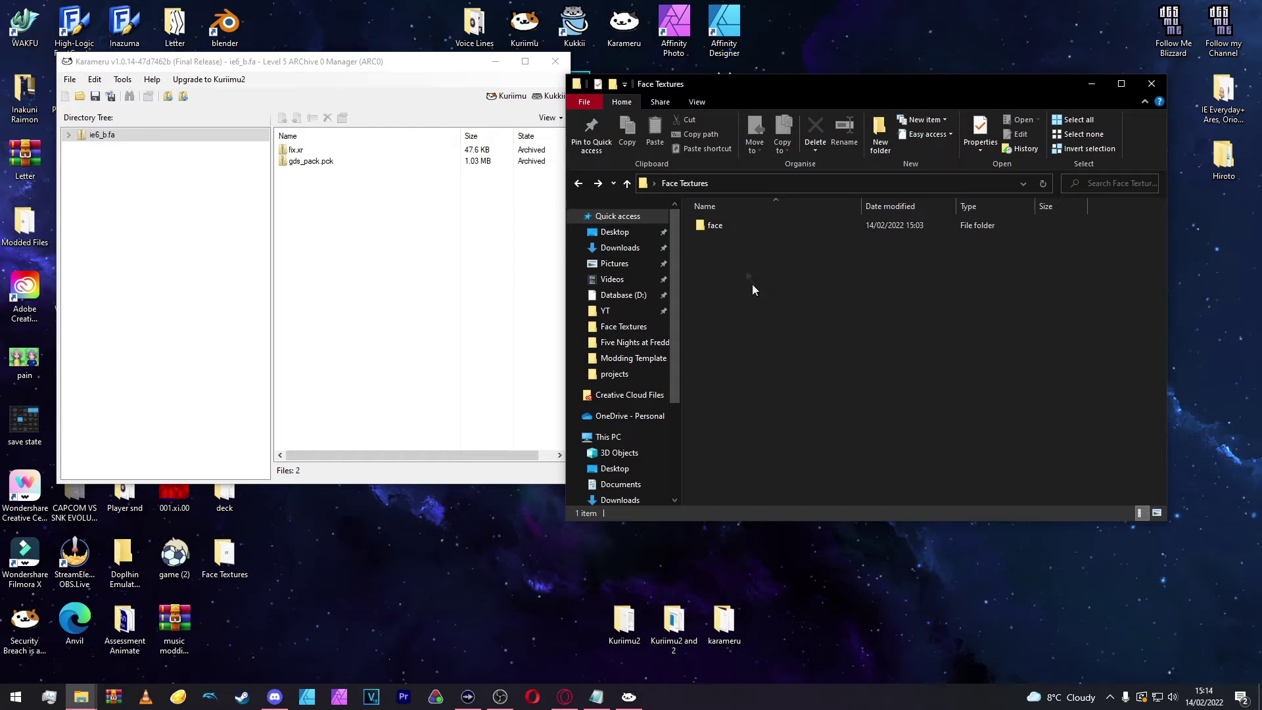
Step: Browse the portraits in the face folder of Face Textures for the code of the next character to edit
double_click(731, 227)
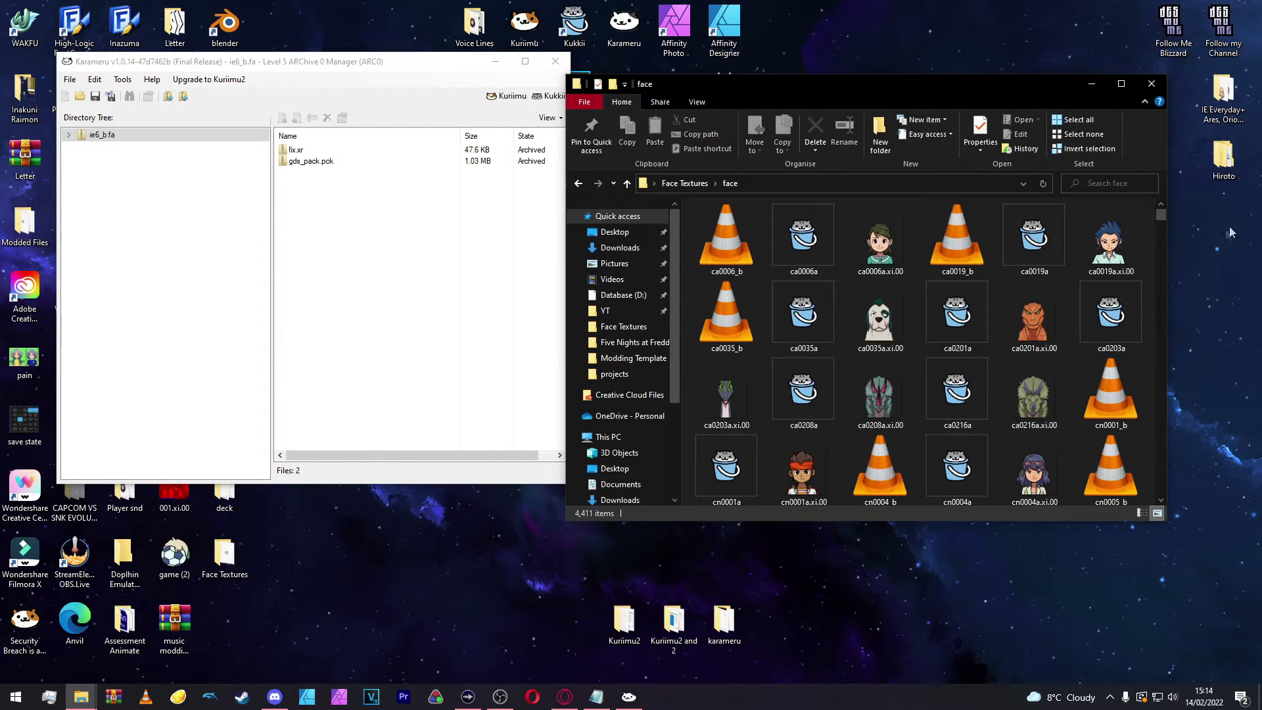
left_click_drag(1162, 216, 1175, 353)
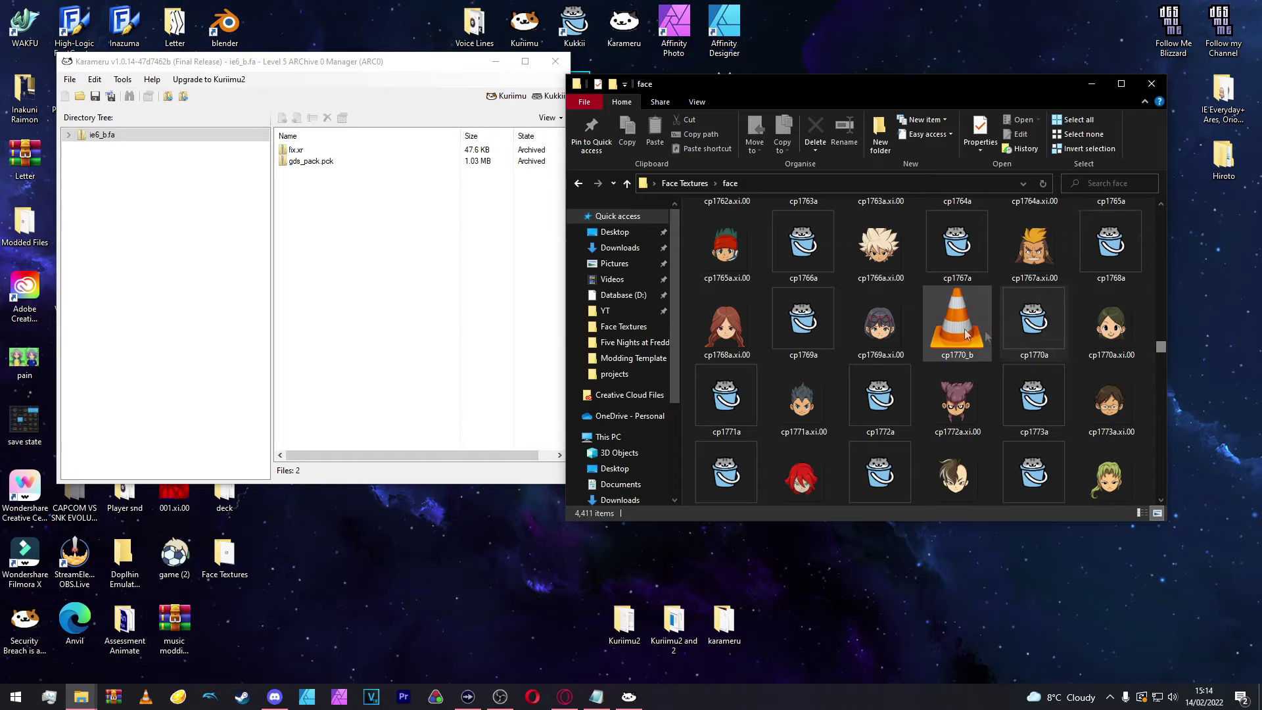
scroll(958, 332, "up", 3)
scroll(958, 332, "up", 8)
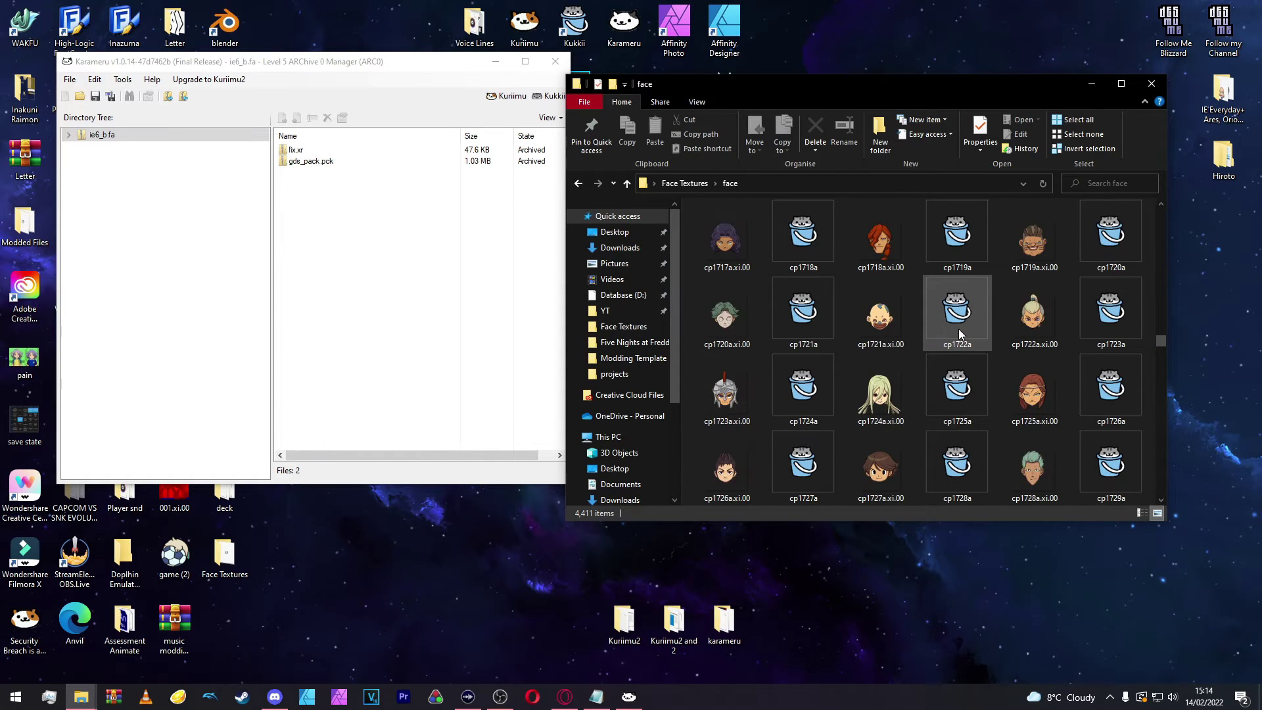
scroll(959, 332, "up", 2)
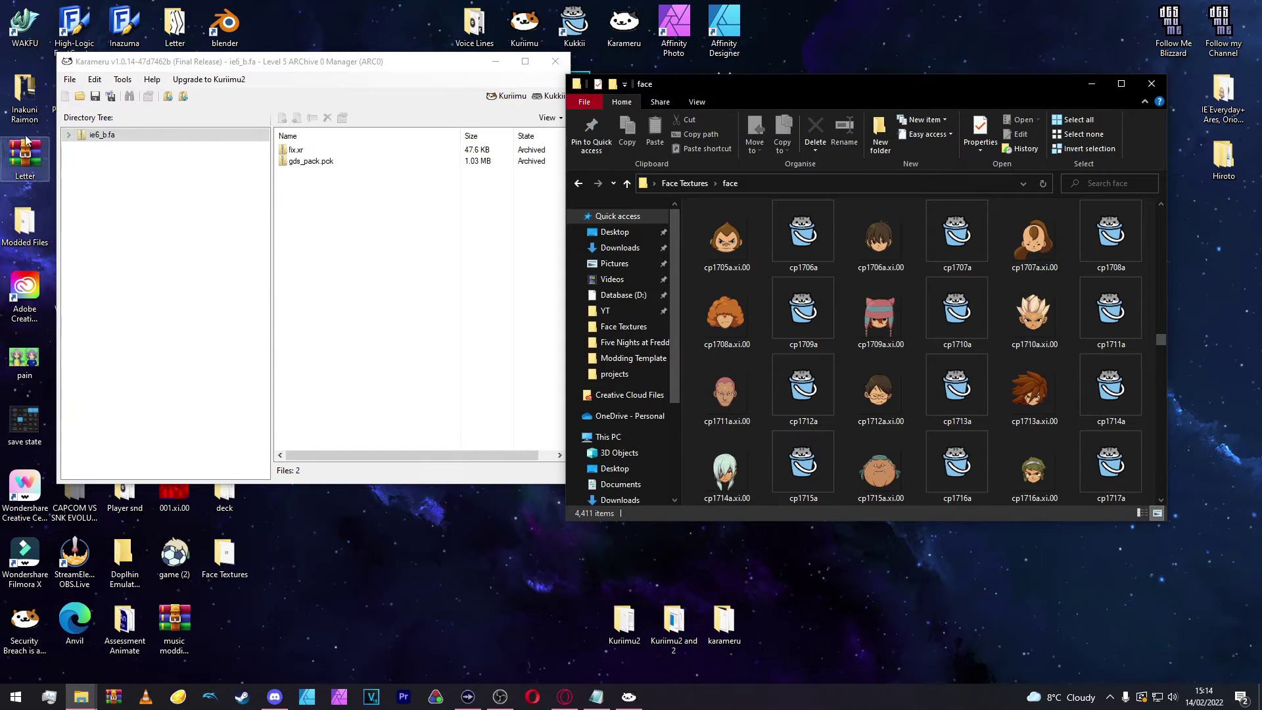
Step: Locate cp1710a.xc in ie6_b.fa under data/chr/model/waza/face in Karameru
left_click(69, 136)
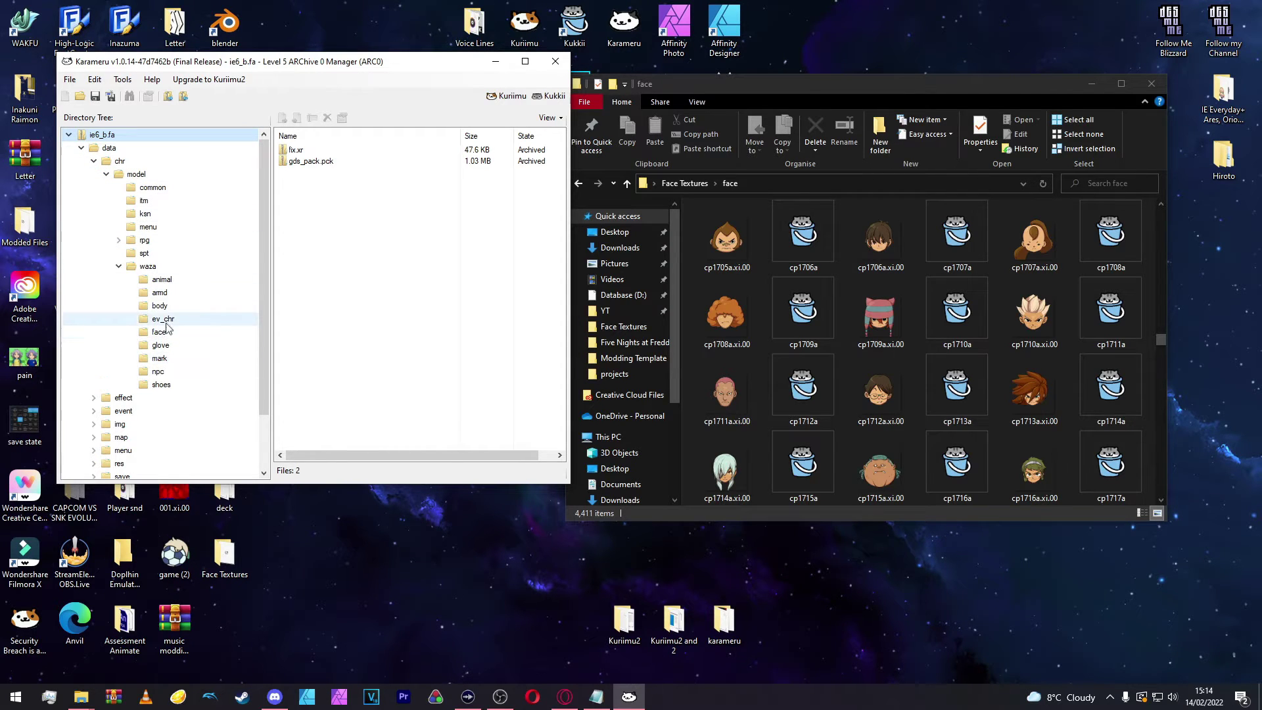
left_click(159, 334)
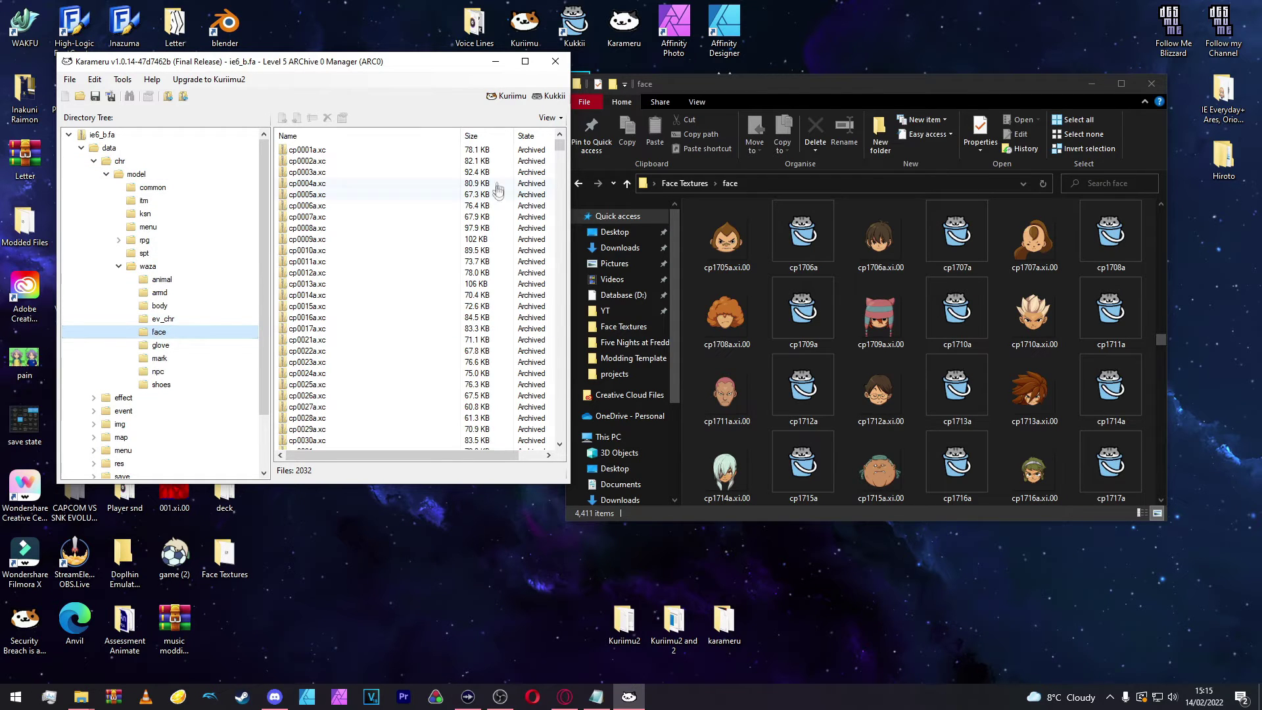
left_click_drag(560, 149, 563, 274)
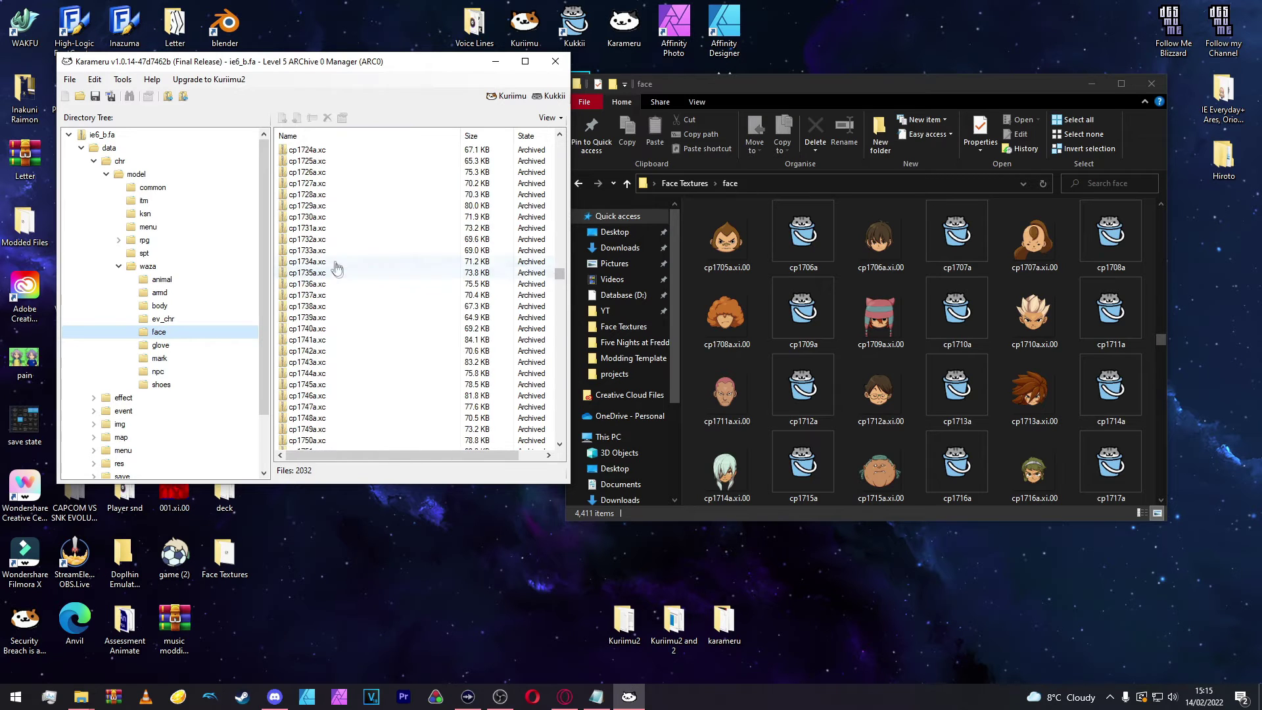
right_click(307, 228)
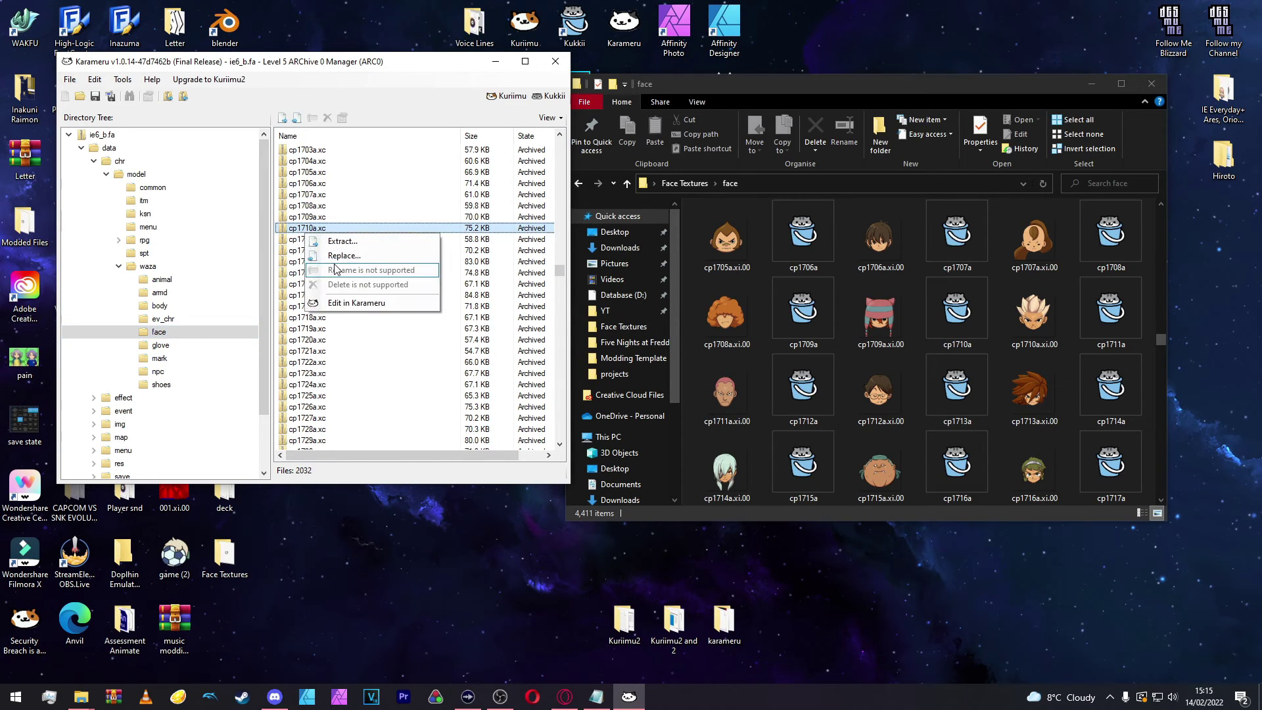
left_click(340, 266)
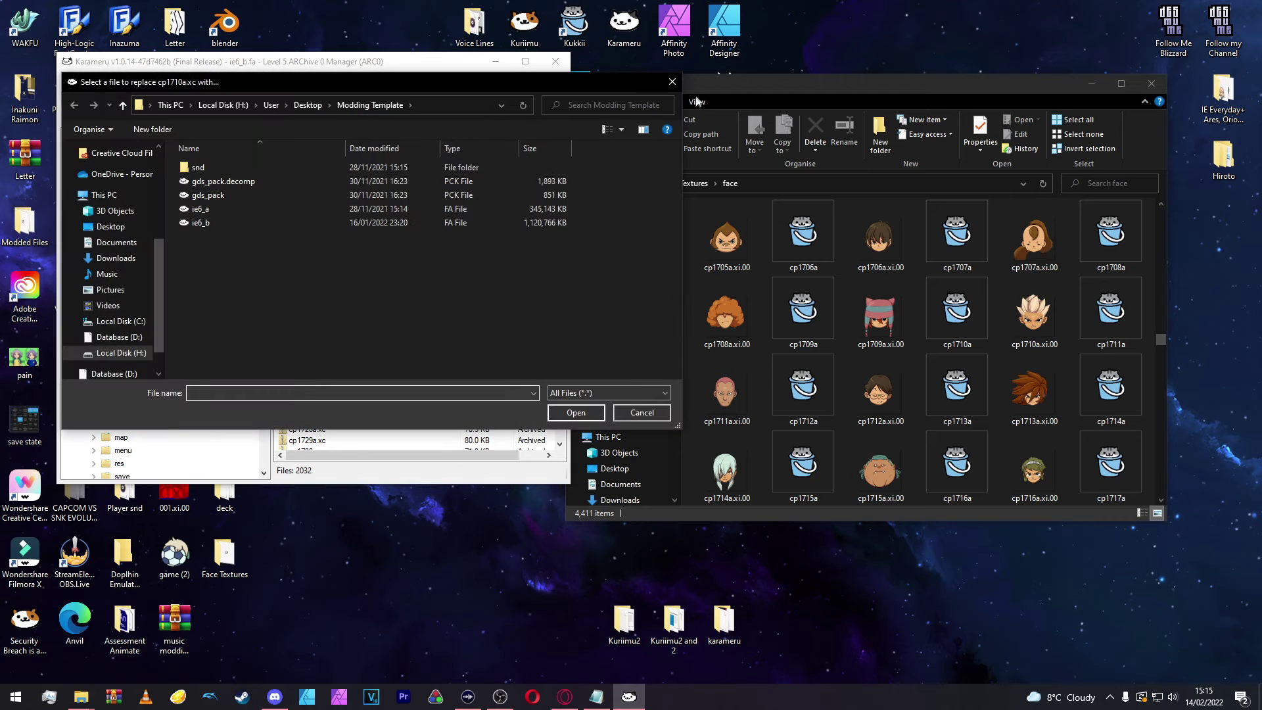
key("Escape")
Step: Extract cp1710a.xc from ie6_b.fa into the Face Textures folder under its own name
right_click(346, 233)
left_click(366, 239)
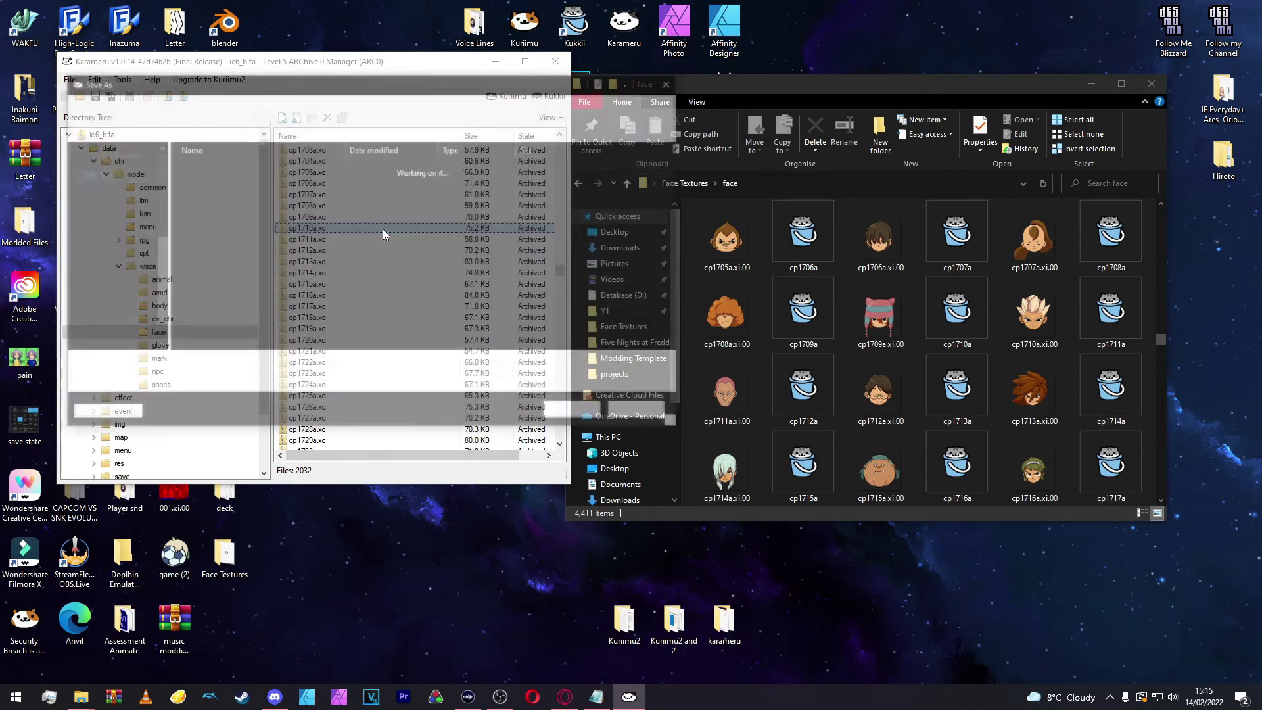
scroll(115, 220, "up", 1)
left_click(121, 164)
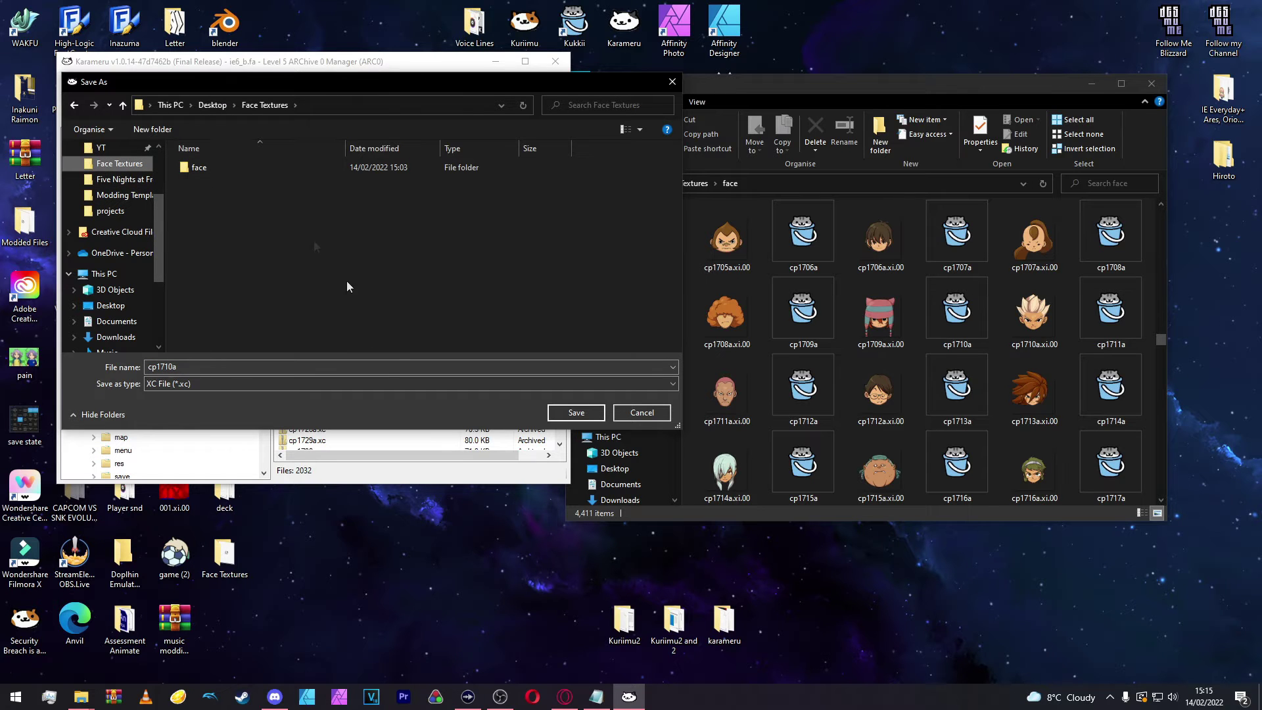
left_click(563, 413)
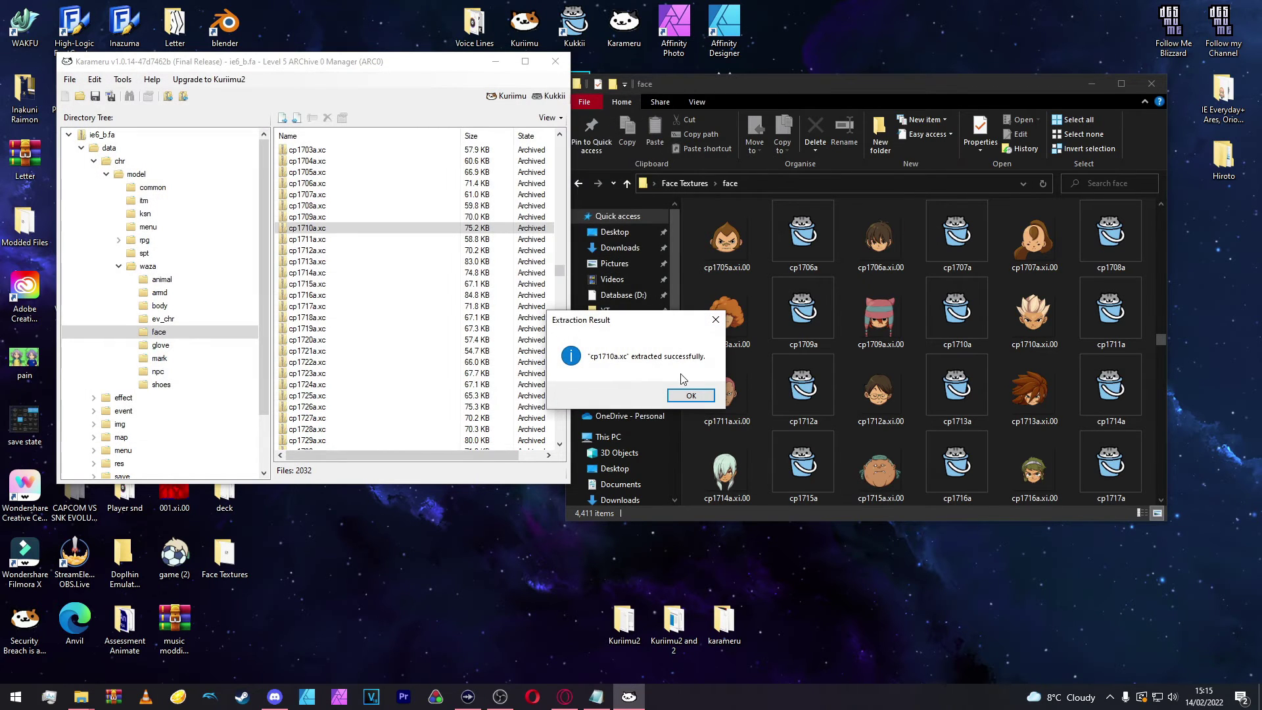
left_click(690, 395)
Step: Set the ie6_b.fa archive aside and open the extracted cp1710a.xc from the Face Textures folder on the desktop
left_click(496, 61)
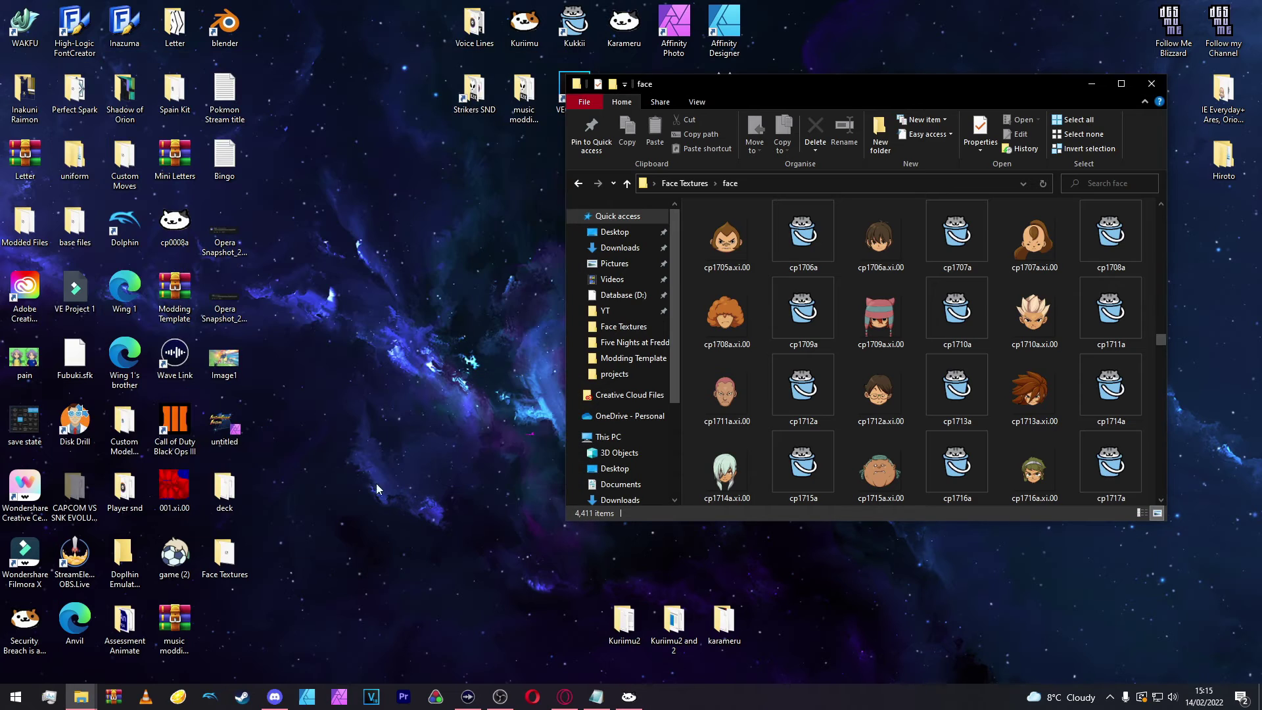
double_click(243, 550)
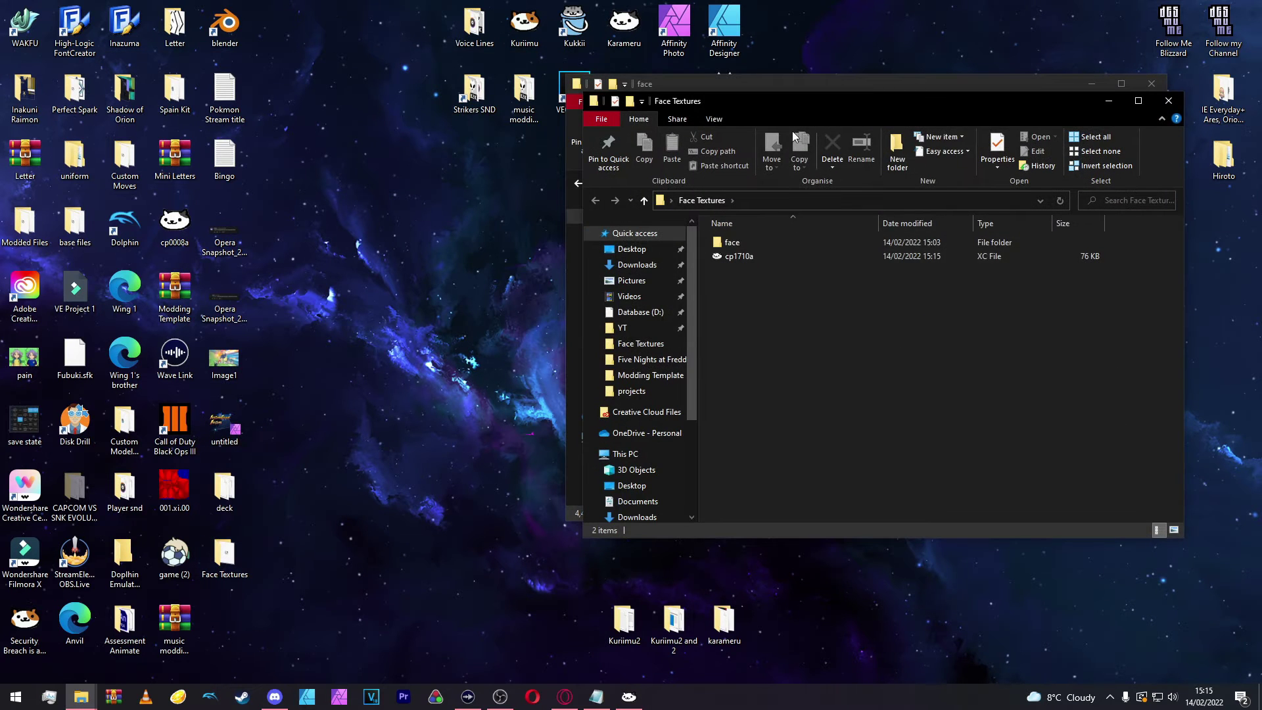
left_click_drag(691, 106, 422, 147)
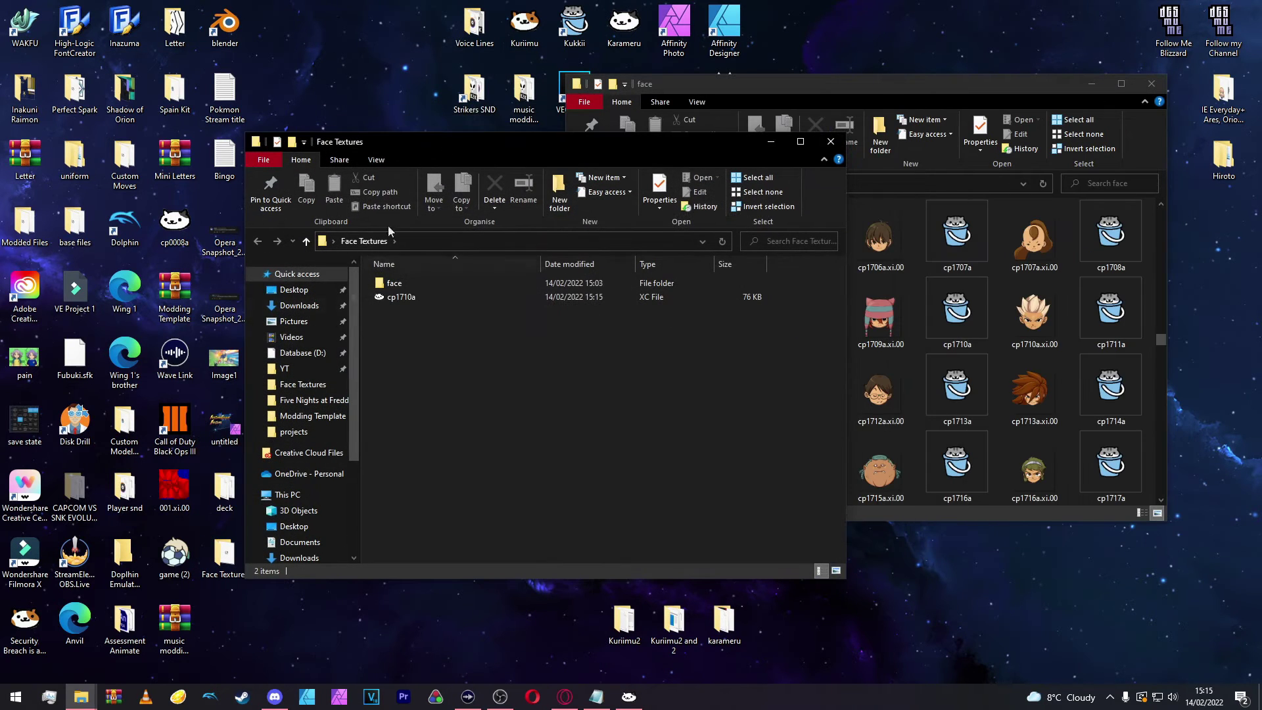
double_click(396, 300)
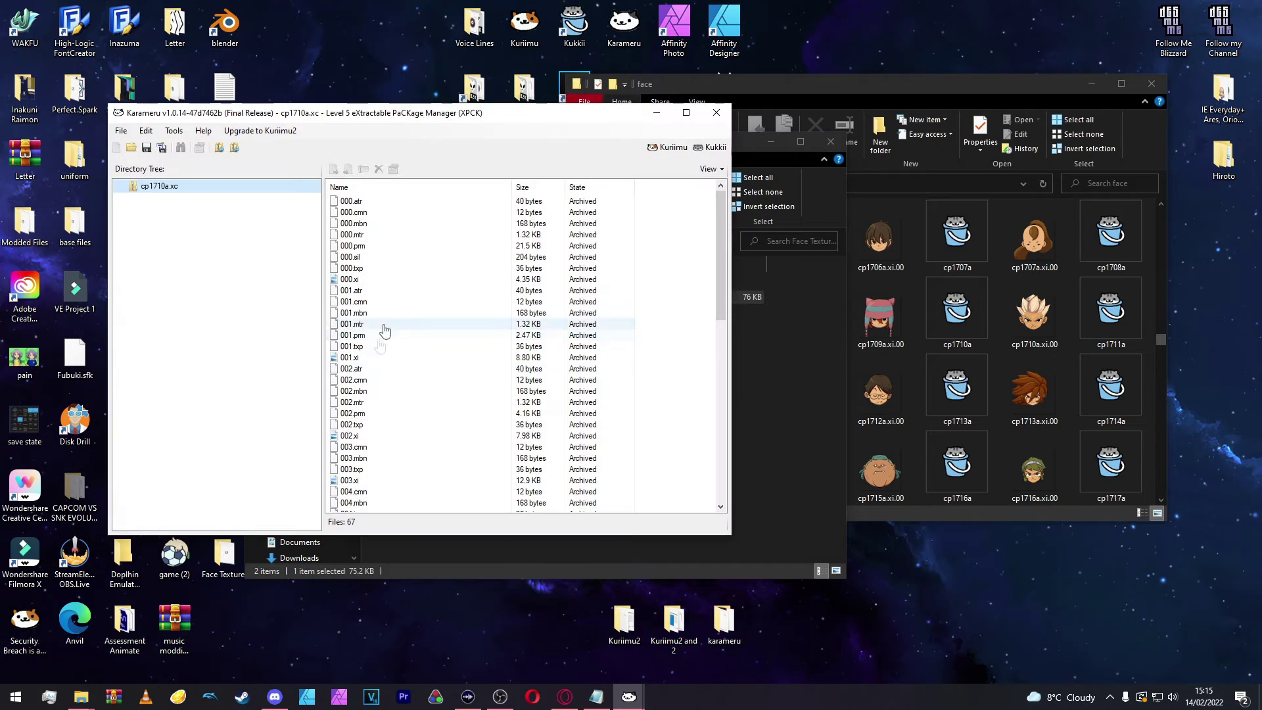
Step: Preview the 002.xi texture of cp1710a.xc in Kukkii and close it again
right_click(350, 437)
left_click(394, 509)
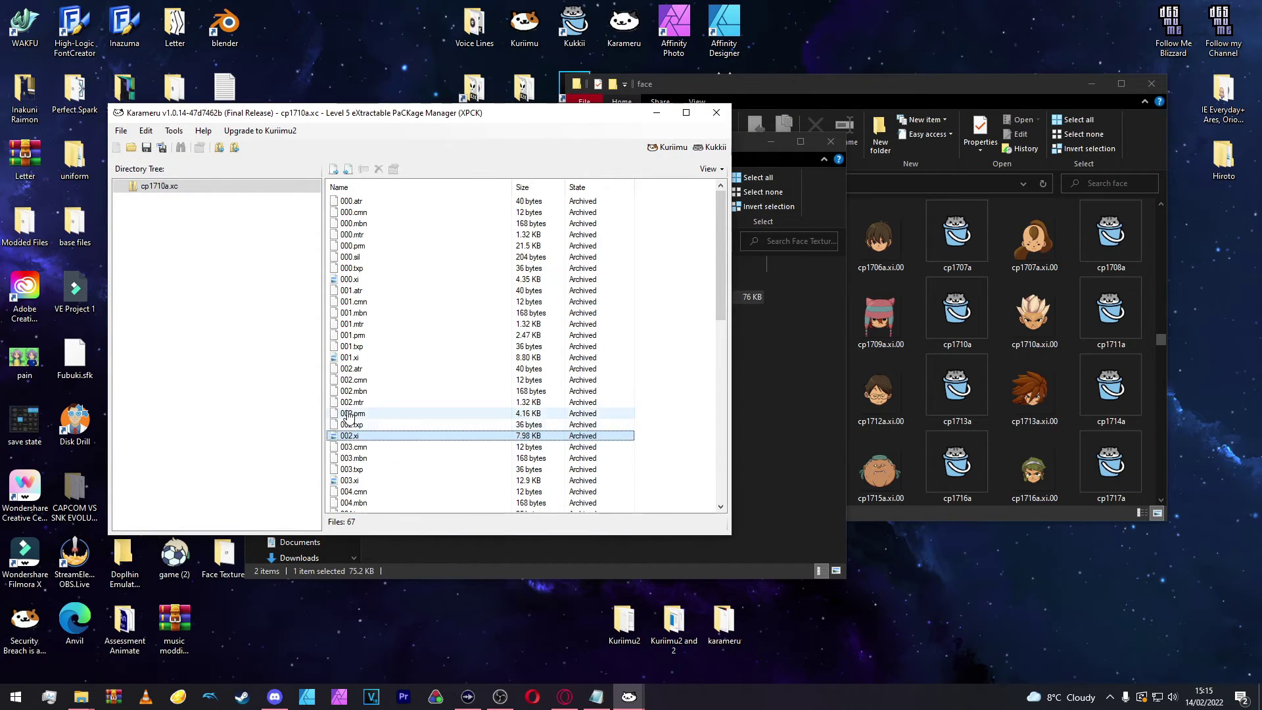
left_click(757, 129)
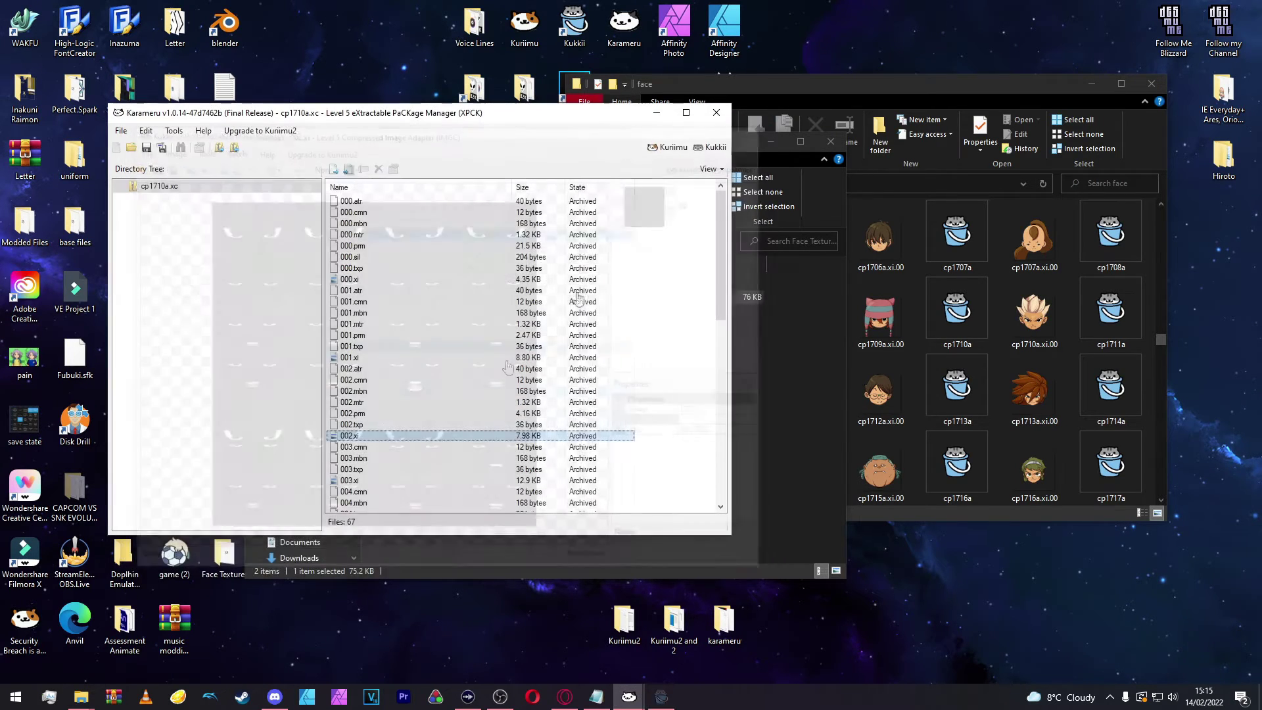
Step: Extract 002.xi and 003.xi from cp1710a.xc into the Face Textures folder, and close the package
right_click(373, 436)
left_click(380, 447)
key("Return")
key("Return")
right_click(366, 481)
left_click(372, 489)
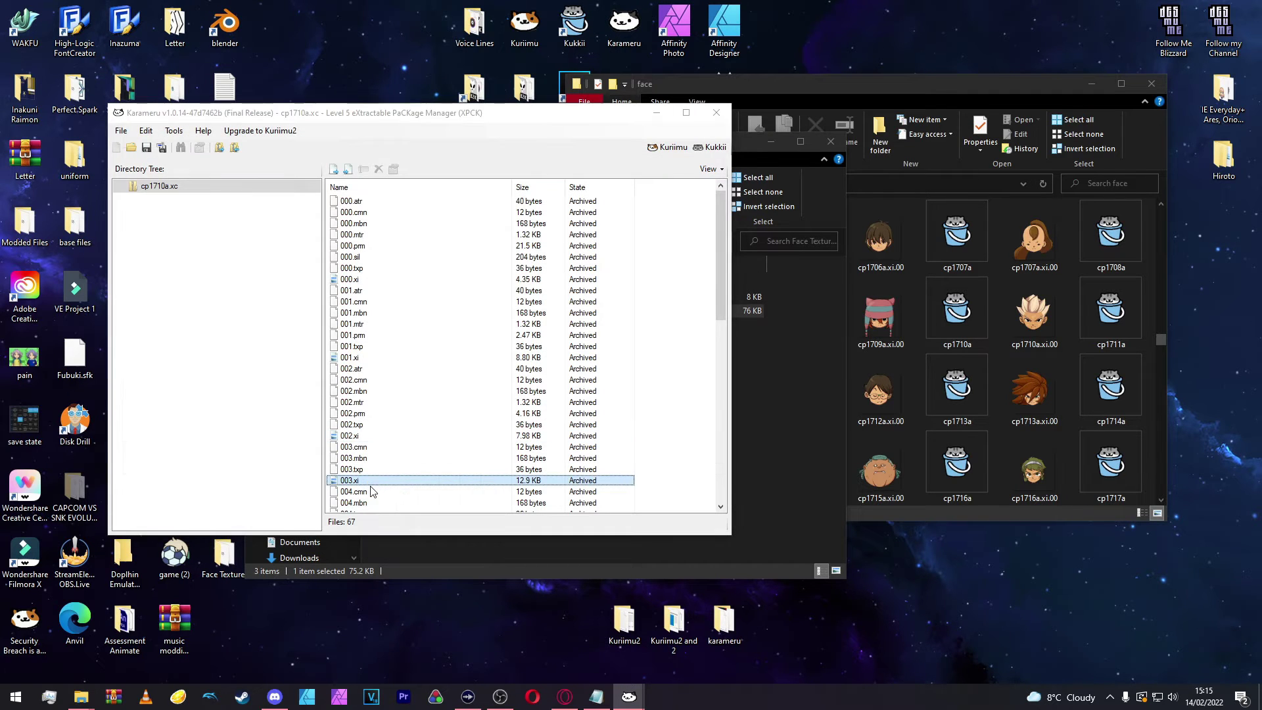
key("Return")
key("Return")
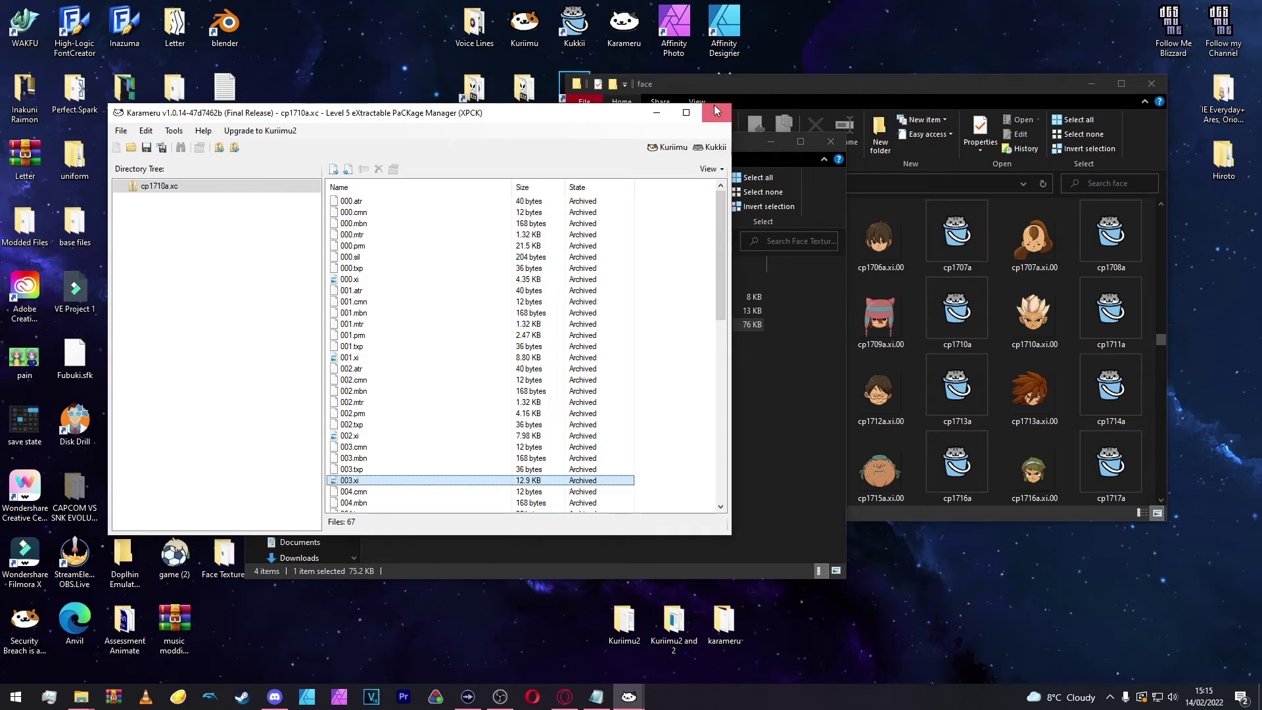
left_click(716, 110)
Step: Open 003.xi in Kukkii, batch export the textures of the Face Textures folder as PNG images, and close Kukkii
left_click(432, 309)
double_click(403, 312)
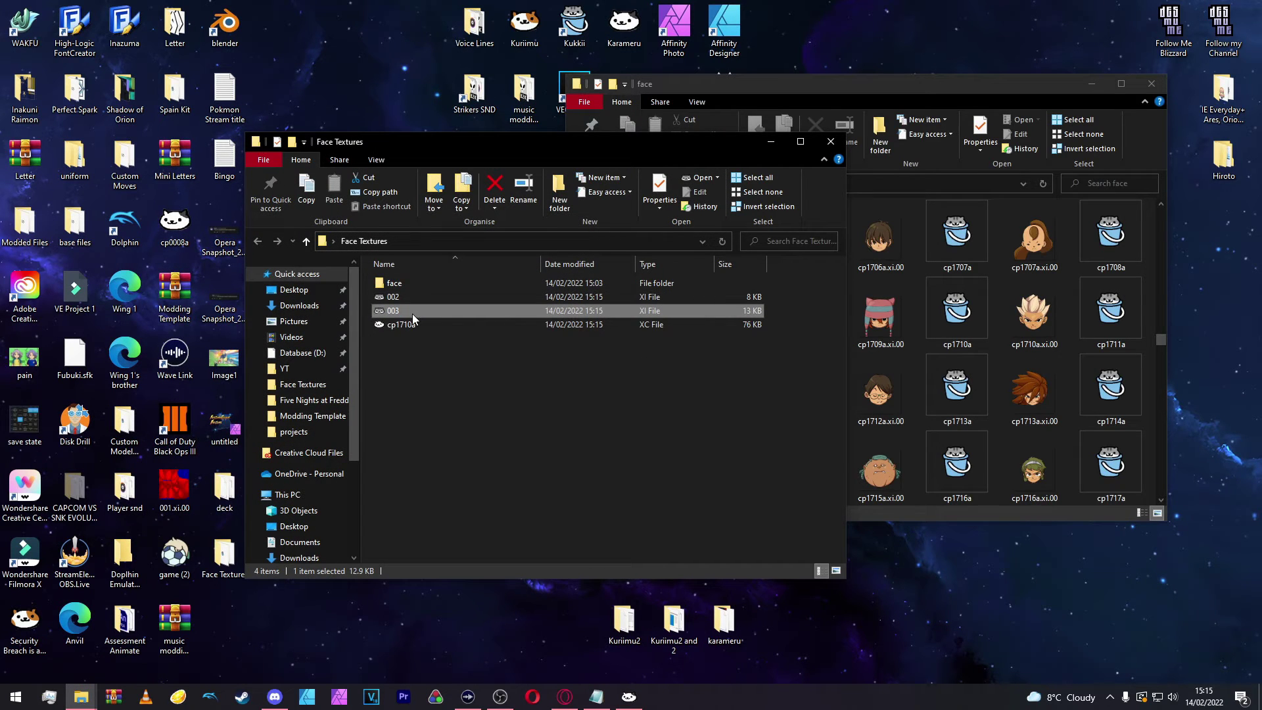
left_click(233, 182)
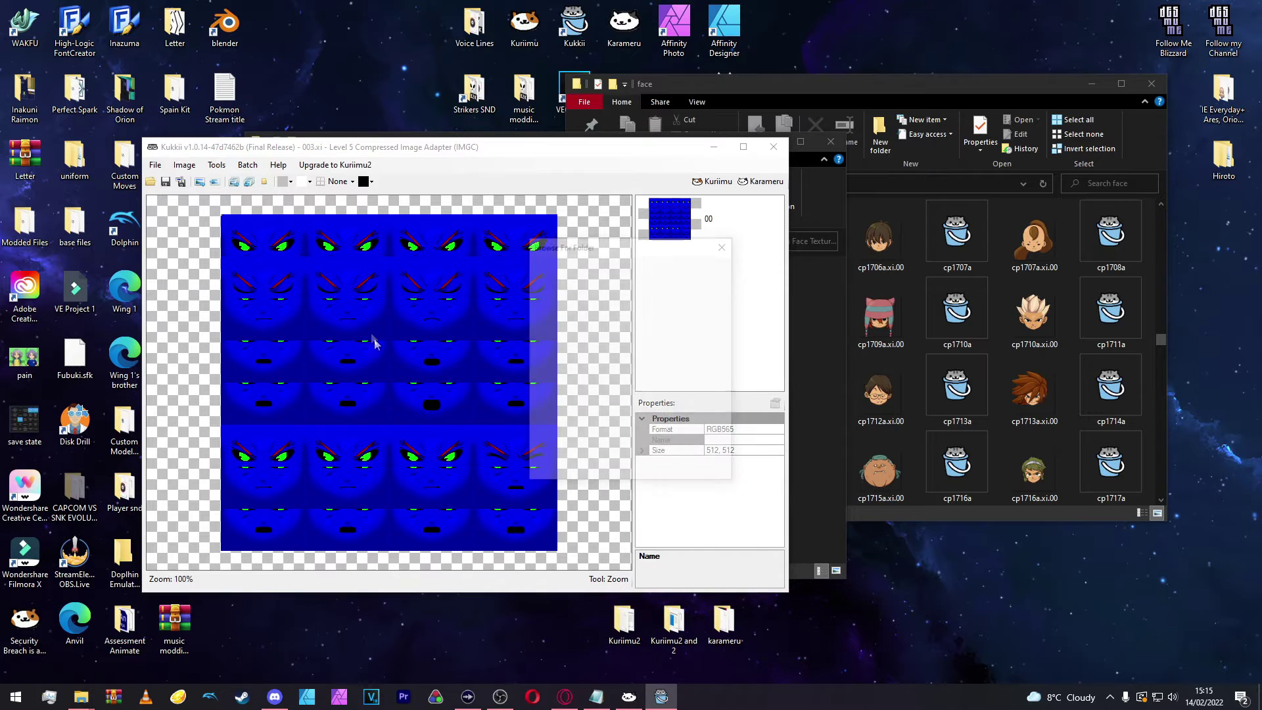
left_click(608, 390)
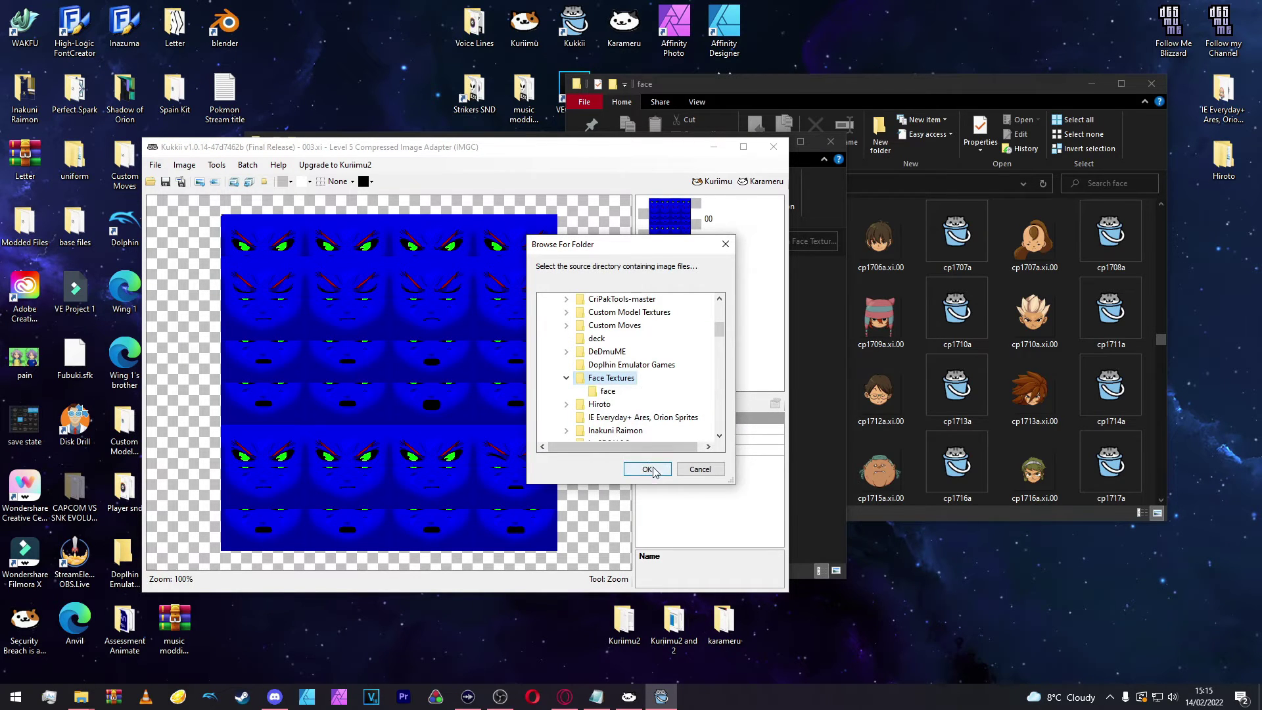
left_click(597, 383)
left_click(608, 390)
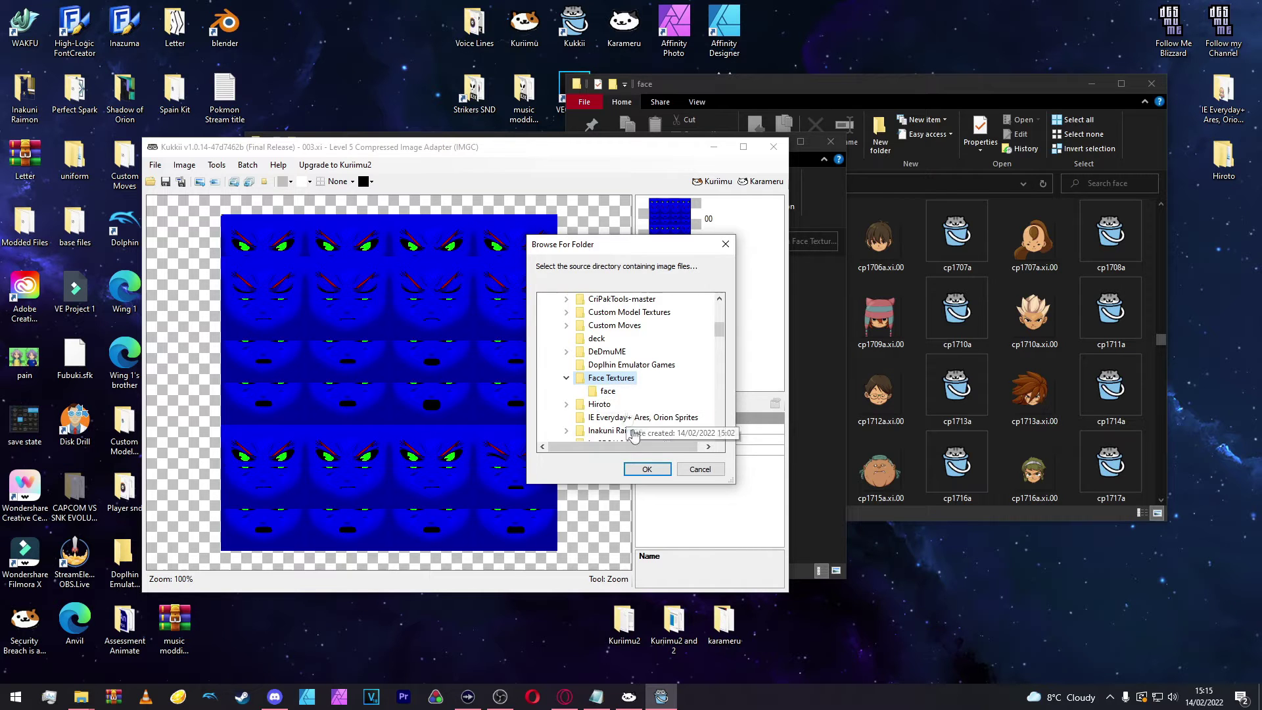
left_click(650, 470)
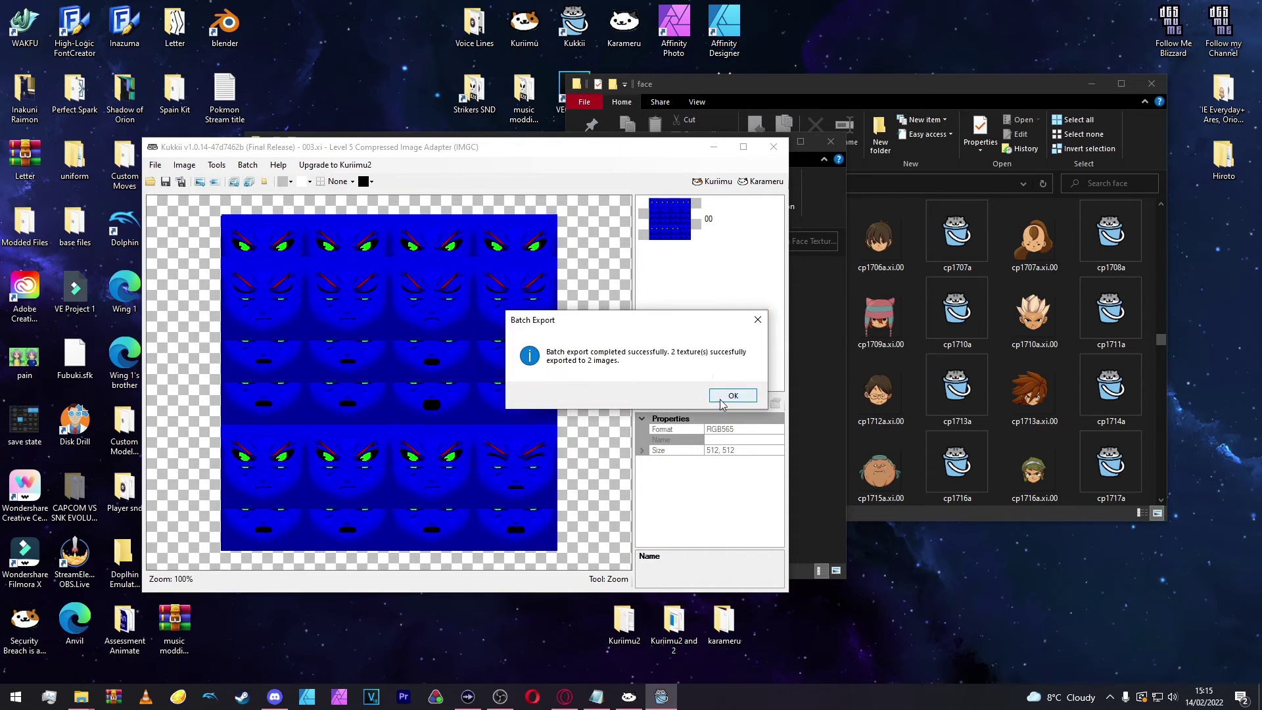
left_click(741, 395)
left_click(773, 146)
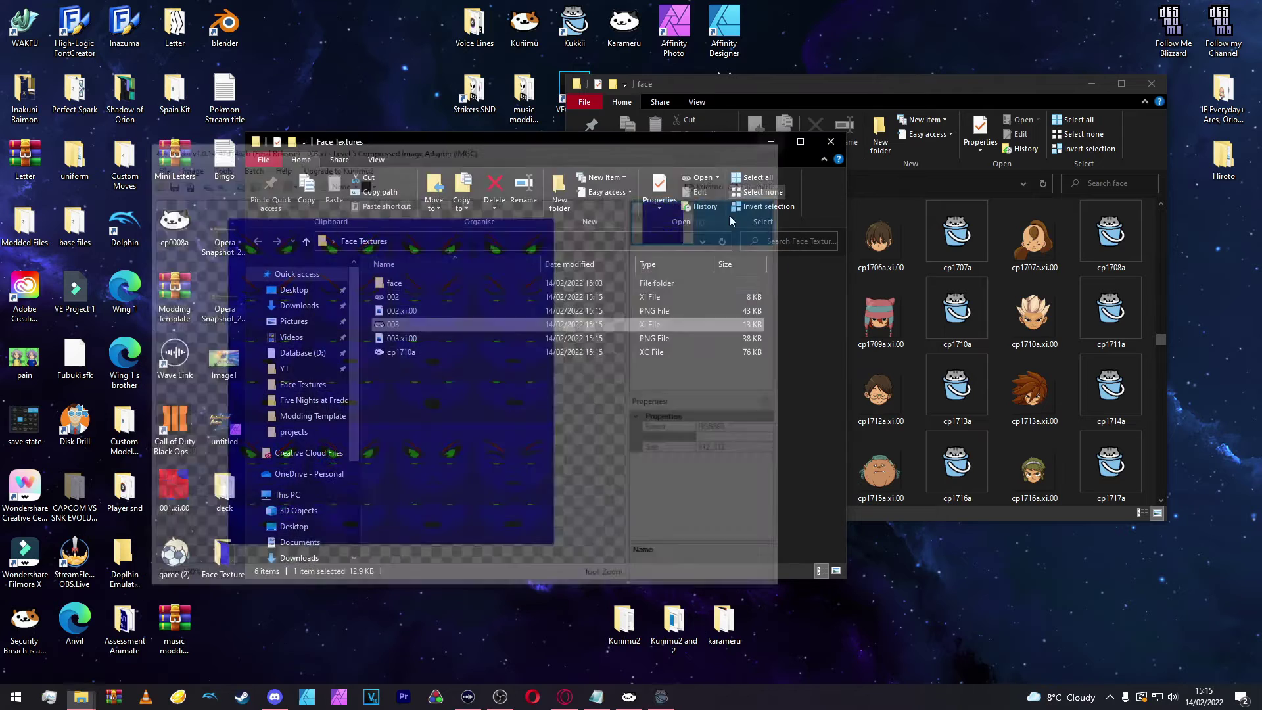
Step: Show the contents of the Face Textures folder as large icons
right_click(442, 396)
mouse_move(468, 418)
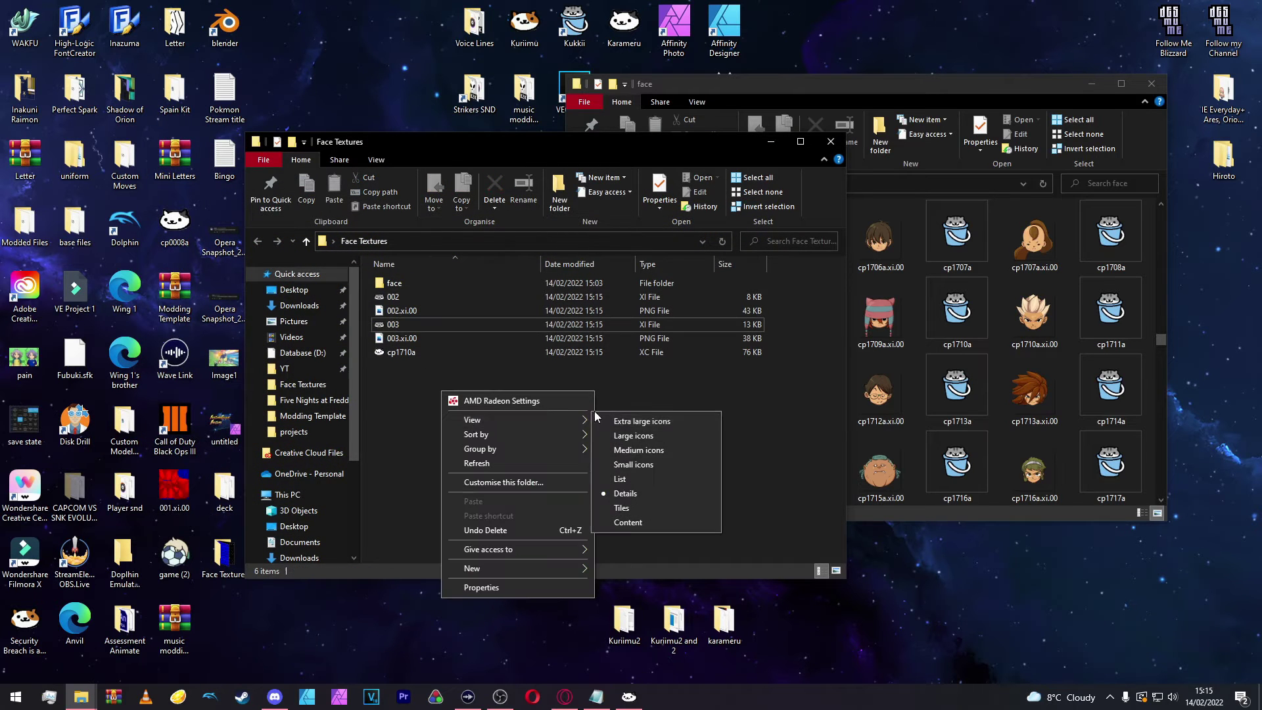
left_click(631, 435)
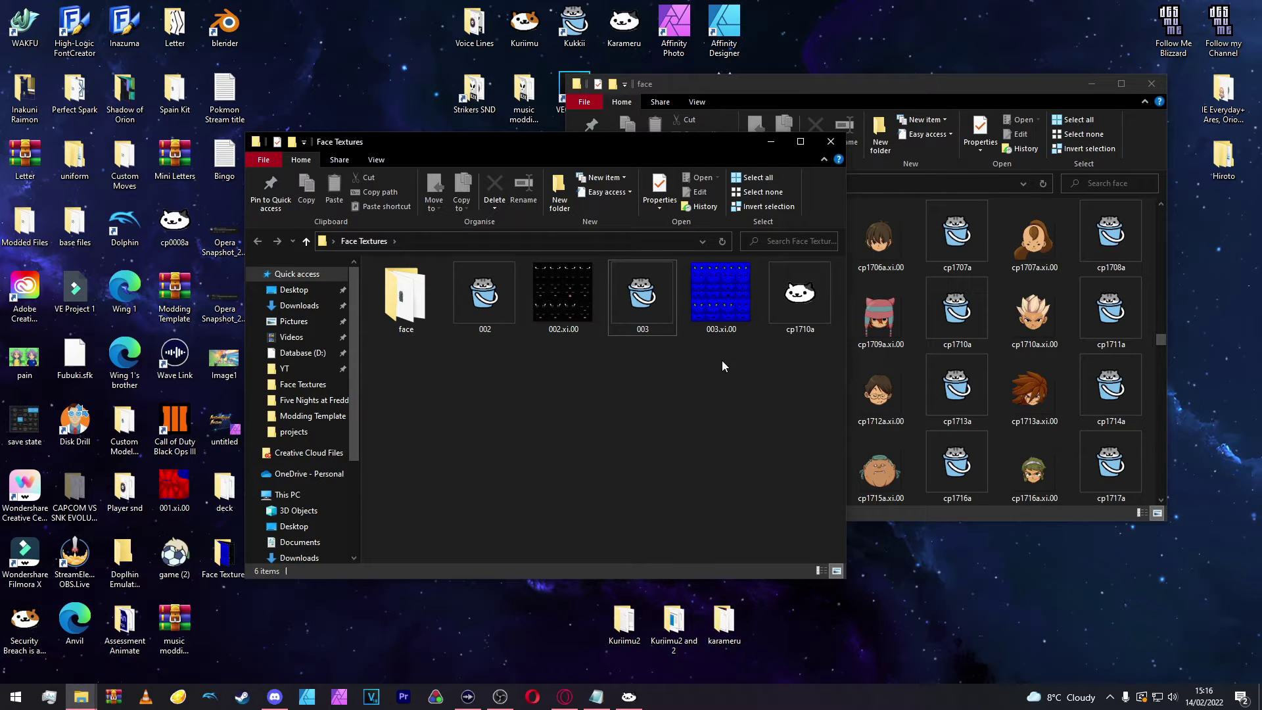
Step: Open the exported face texture 003.xi.00.png in Affinity Photo and examine the eyes of its first face up close
double_click(716, 309)
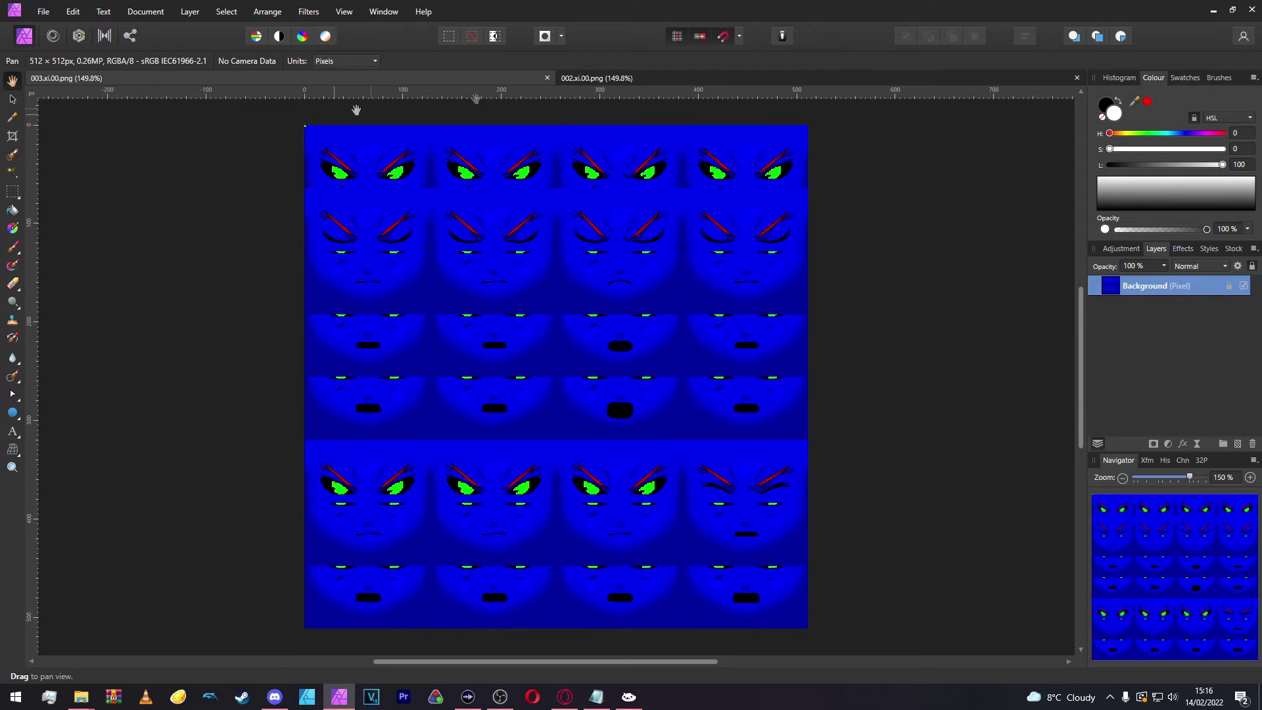
scroll(358, 232, "up", 5)
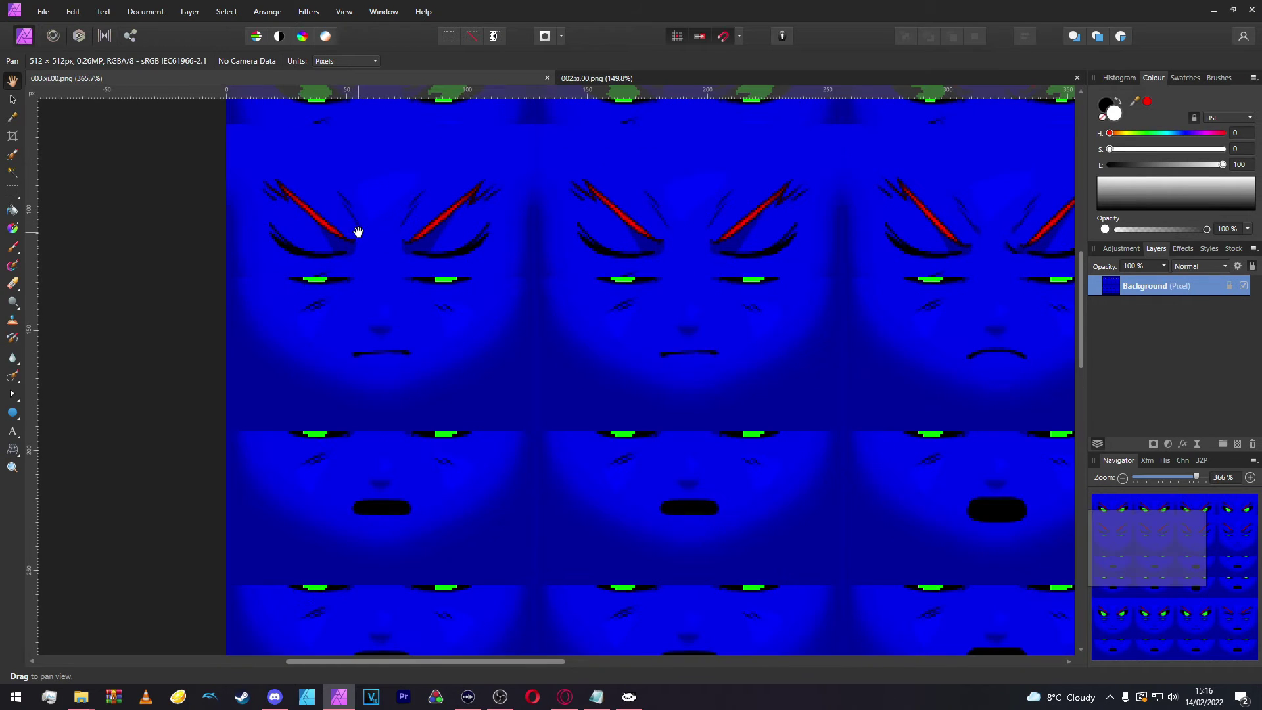
scroll(347, 338, "left", 2)
scroll(348, 335, "up", 3)
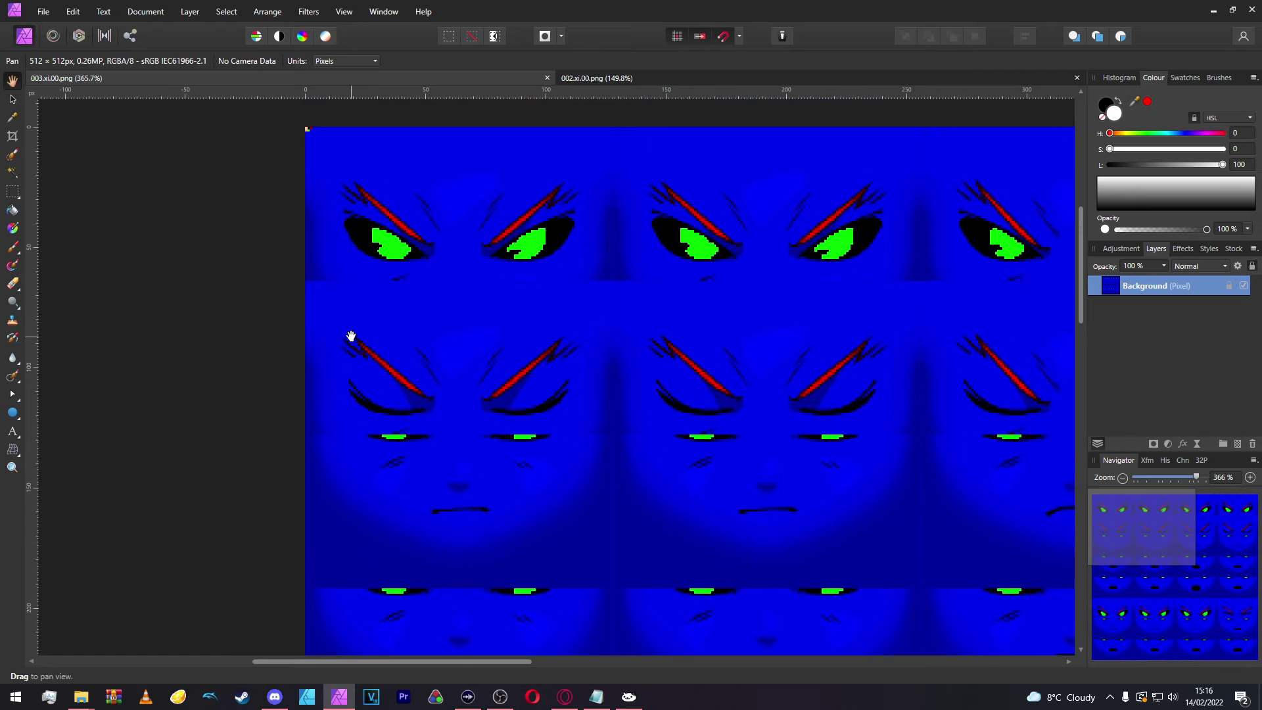
scroll(416, 197, "up", 1)
scroll(417, 201, "up", 2)
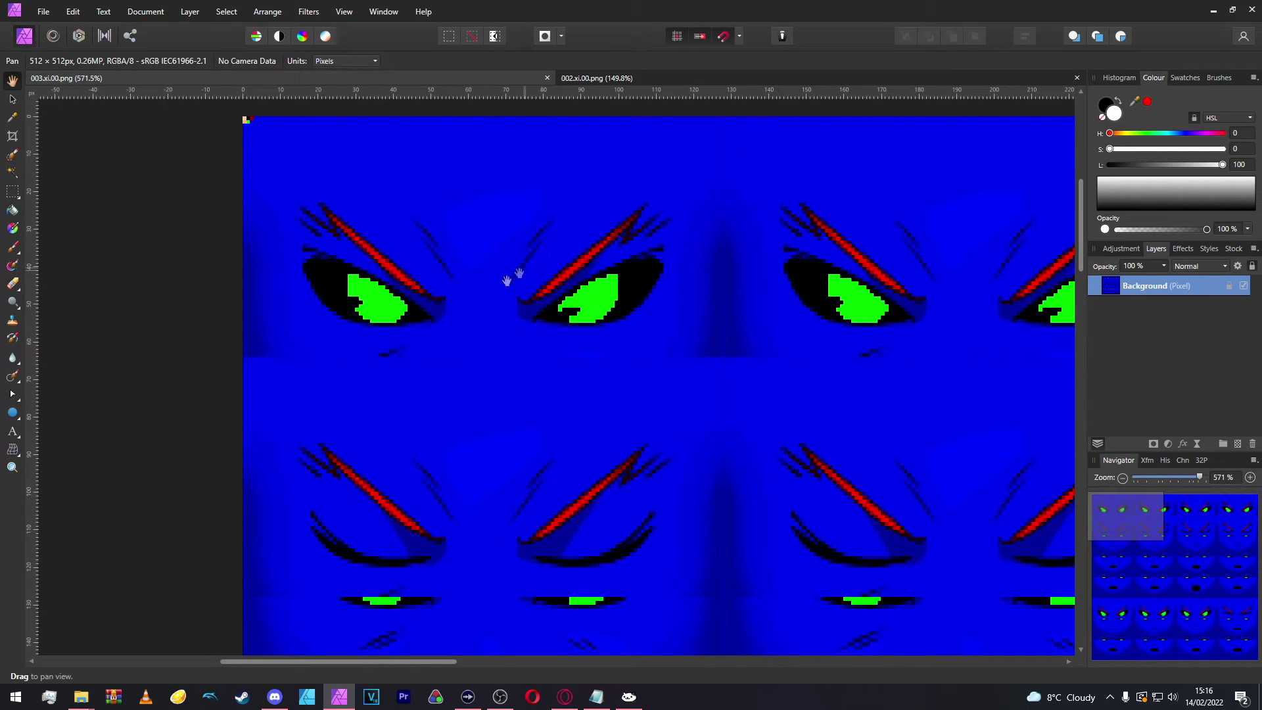
Step: Examine the eyebrow lines, forehead creases, eyes and cheek marks of the face variants across the 003.xi.00.png texture
scroll(464, 380, "down", 2)
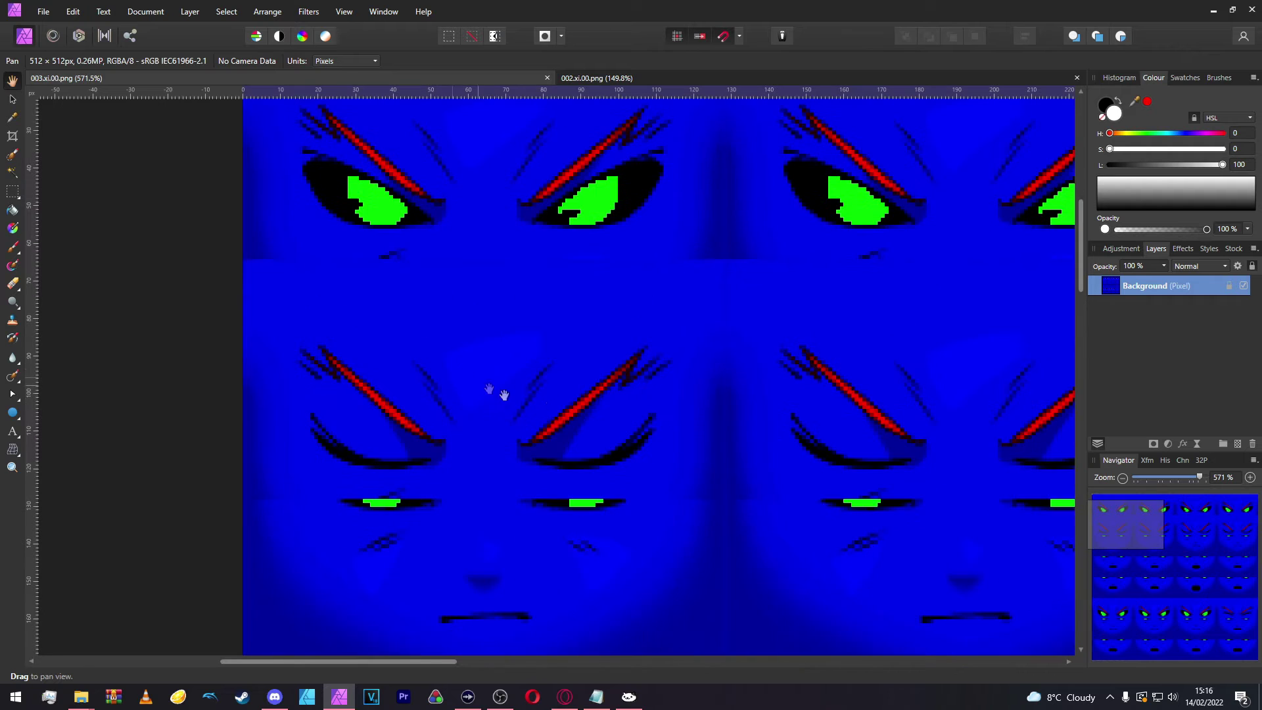
scroll(488, 373, "up", 4)
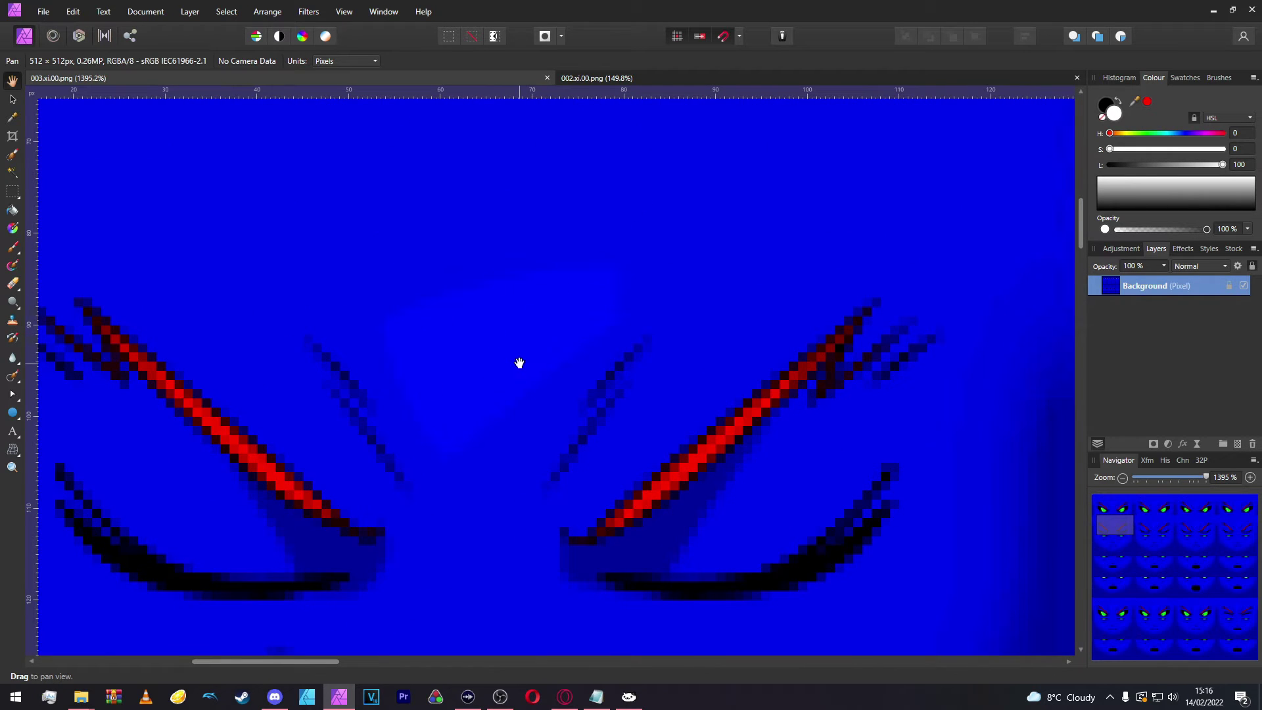
scroll(519, 363, "down", 3)
scroll(517, 359, "up", 1)
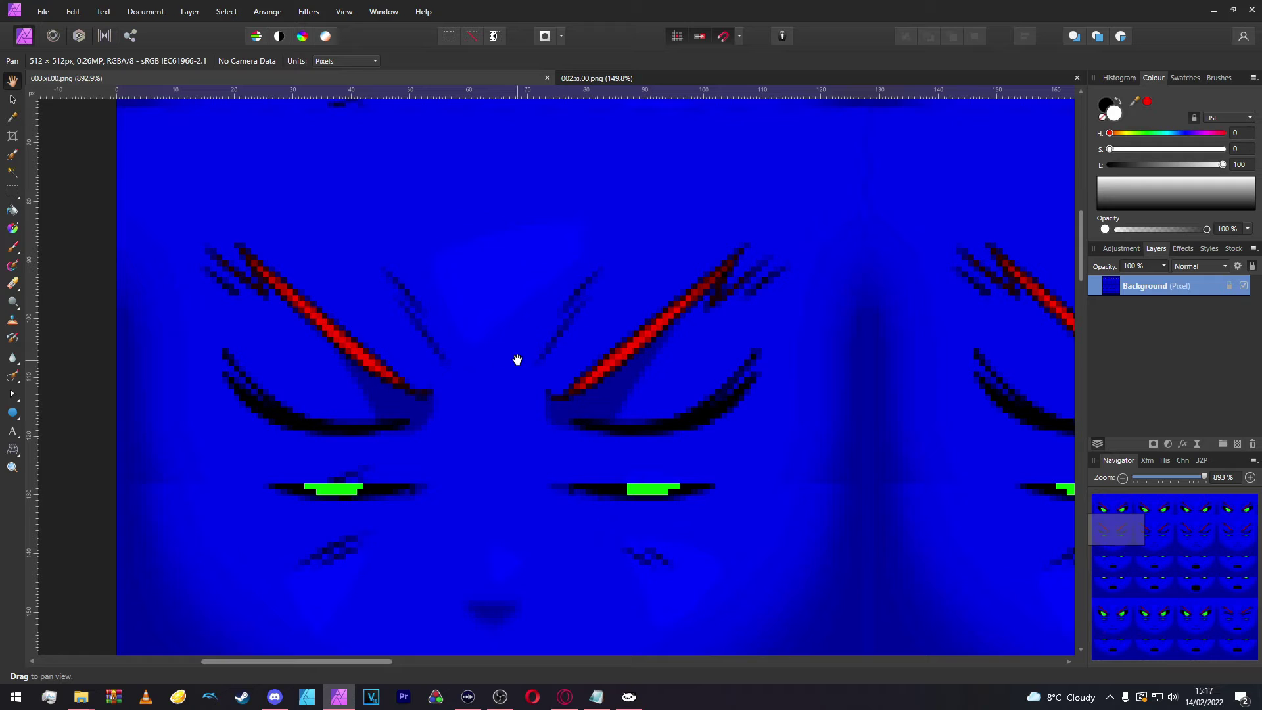
scroll(517, 359, "down", 4)
scroll(516, 360, "down", 10)
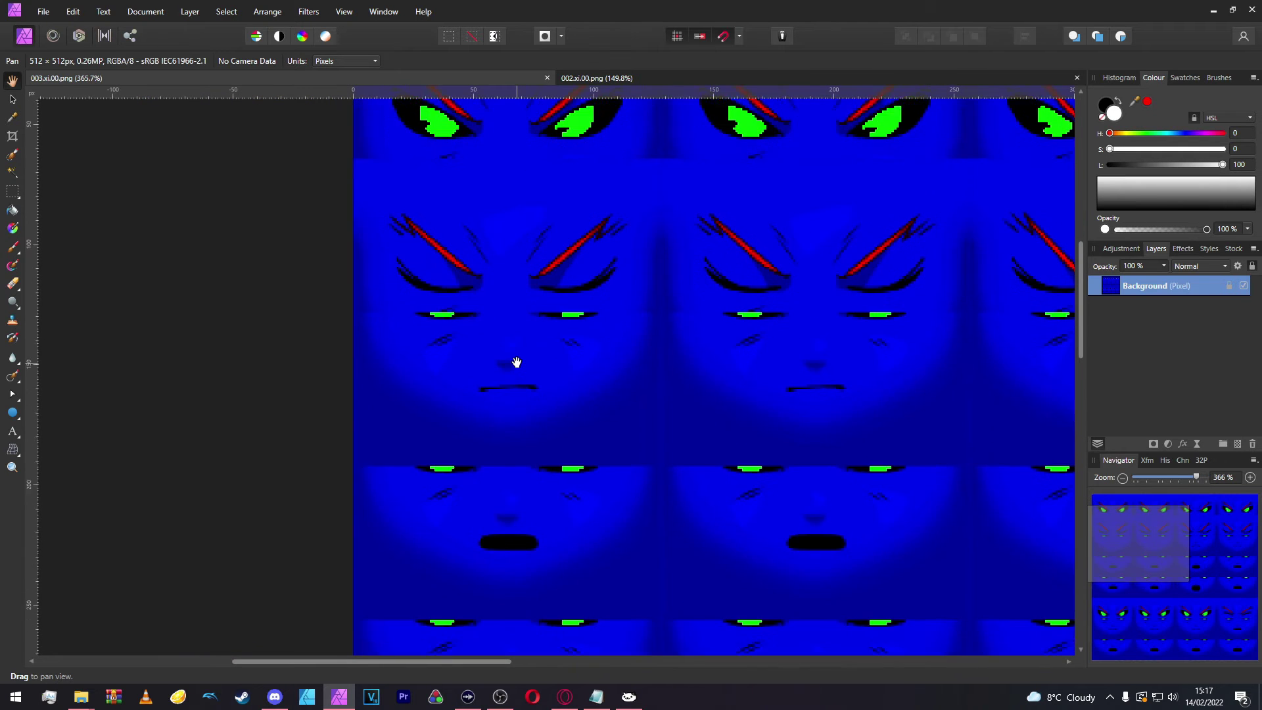
scroll(512, 376, "down", 3)
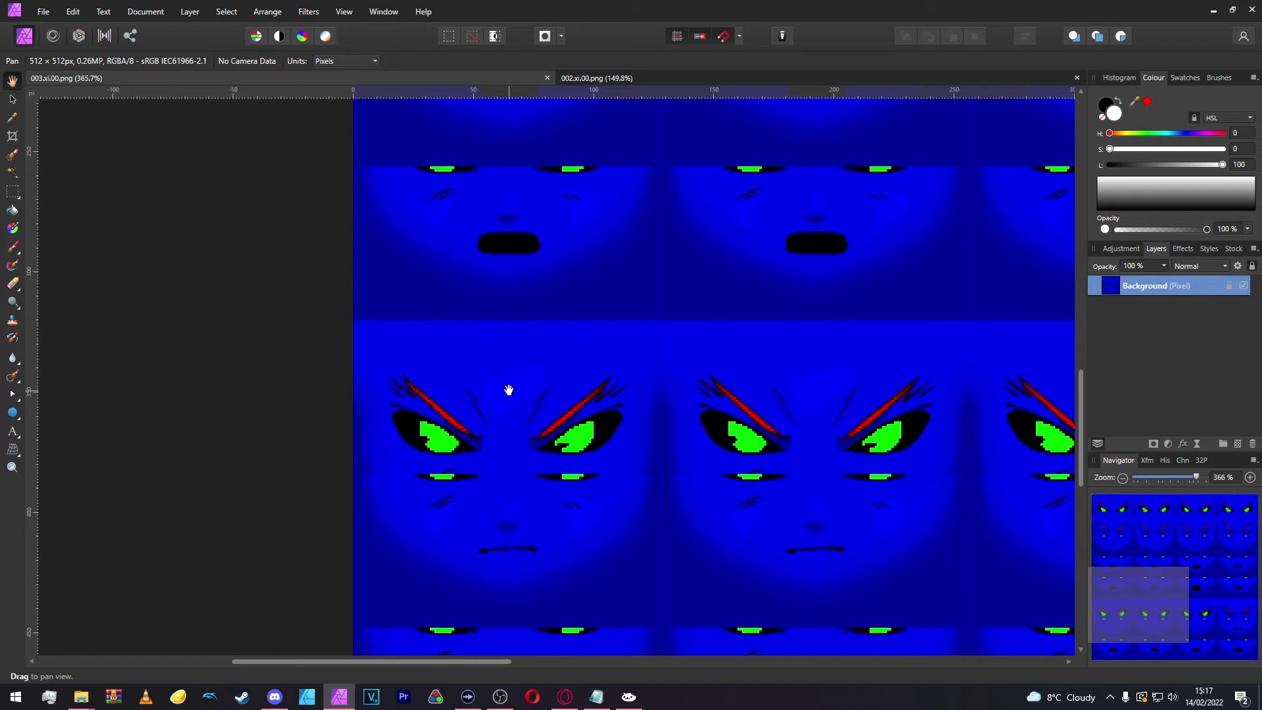
scroll(586, 525, "up", 5)
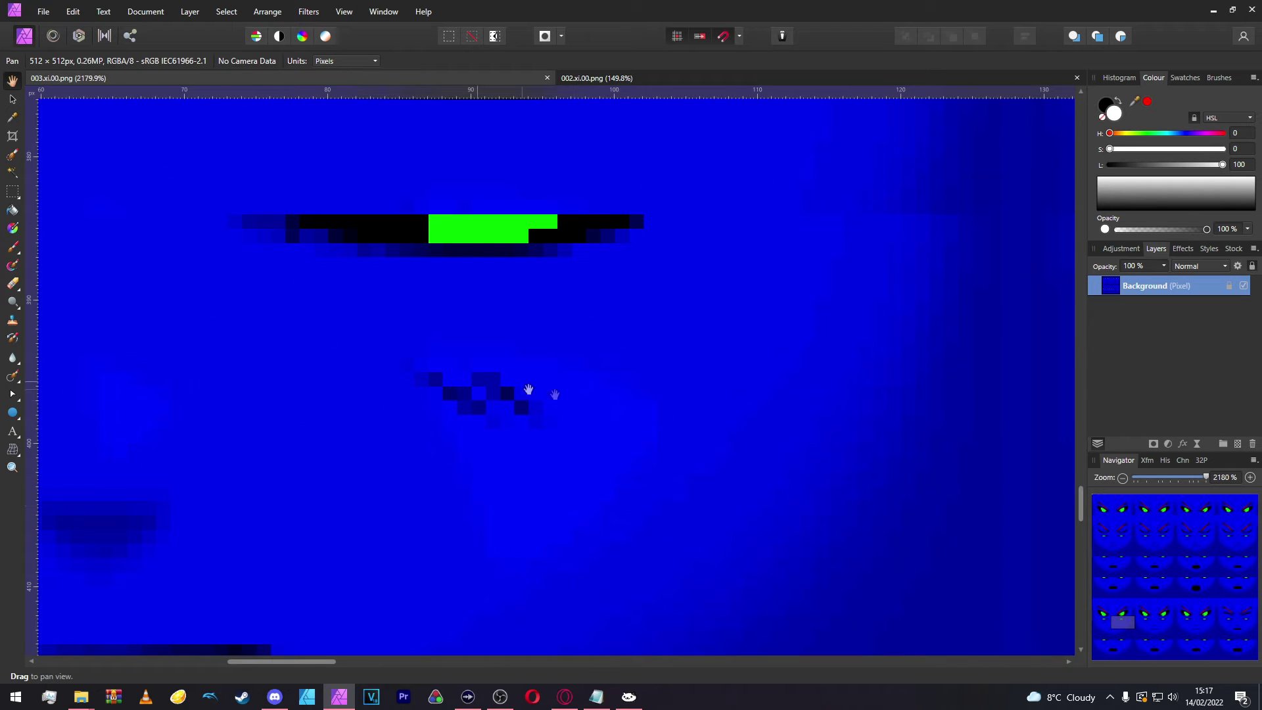
scroll(456, 419, "down", 4)
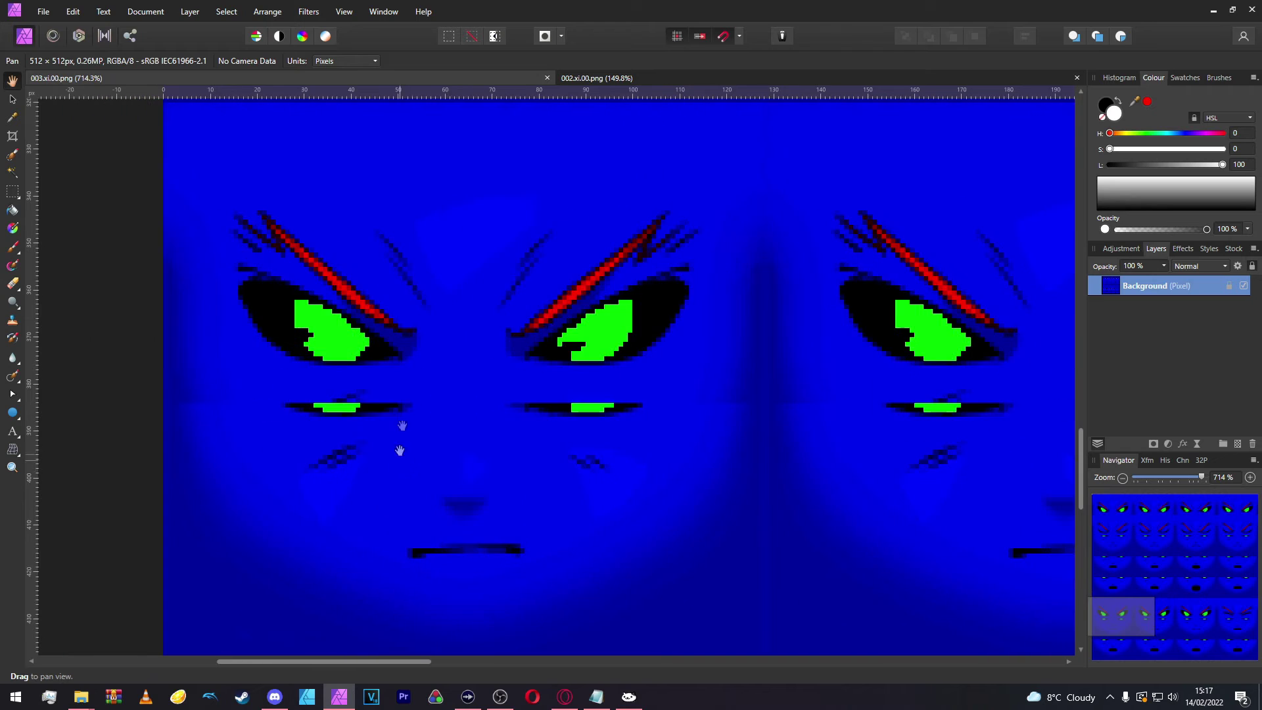
scroll(454, 301, "up", 2)
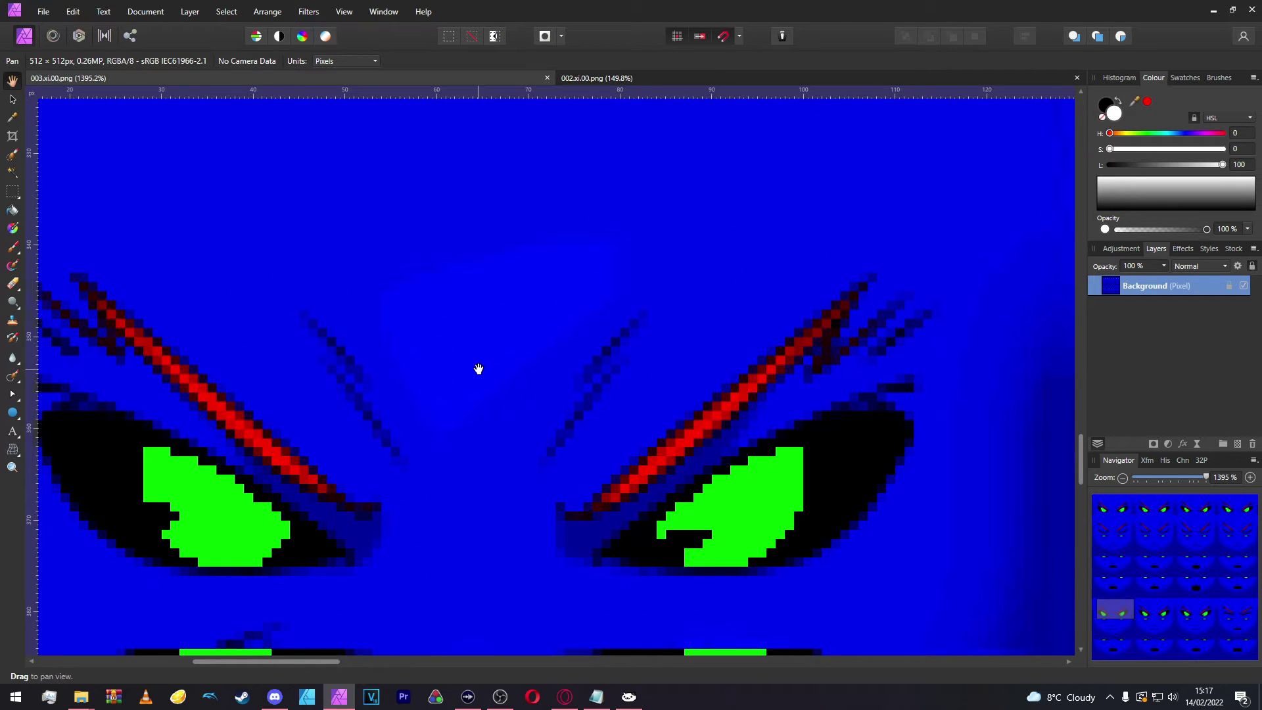
scroll(432, 395, "down", 6)
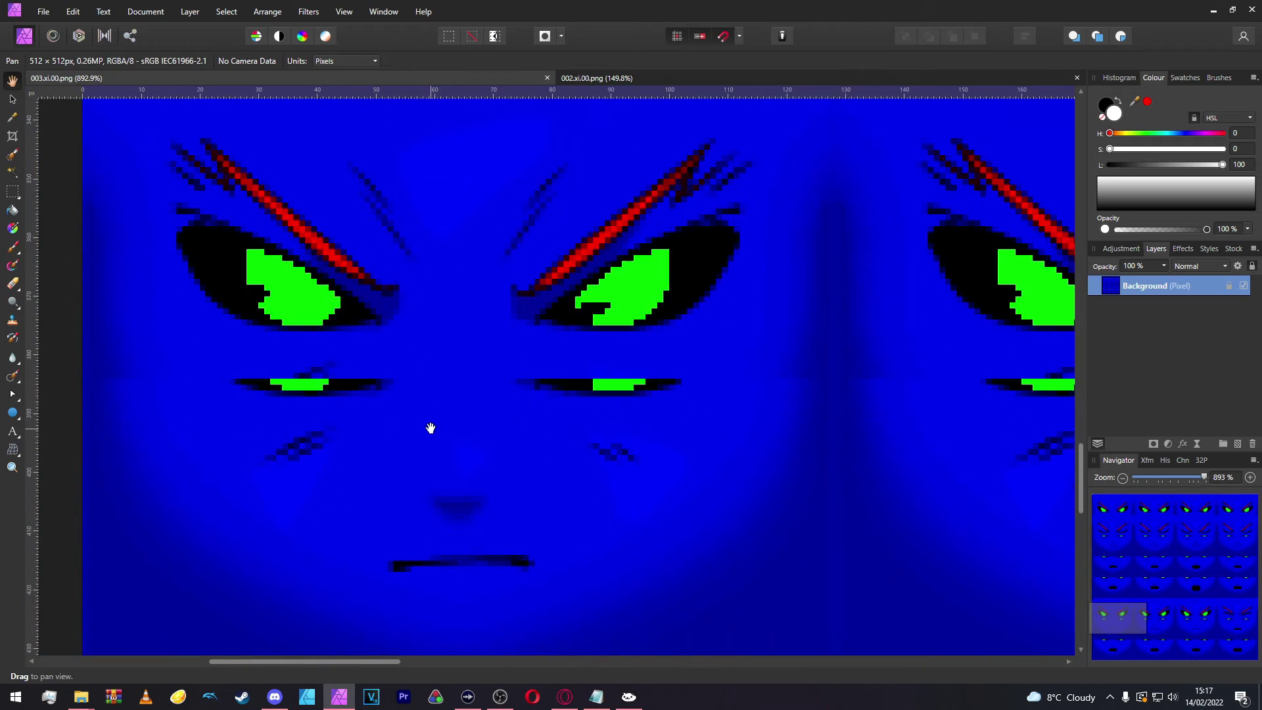
scroll(431, 431, "down", 2)
scroll(428, 431, "up", 6)
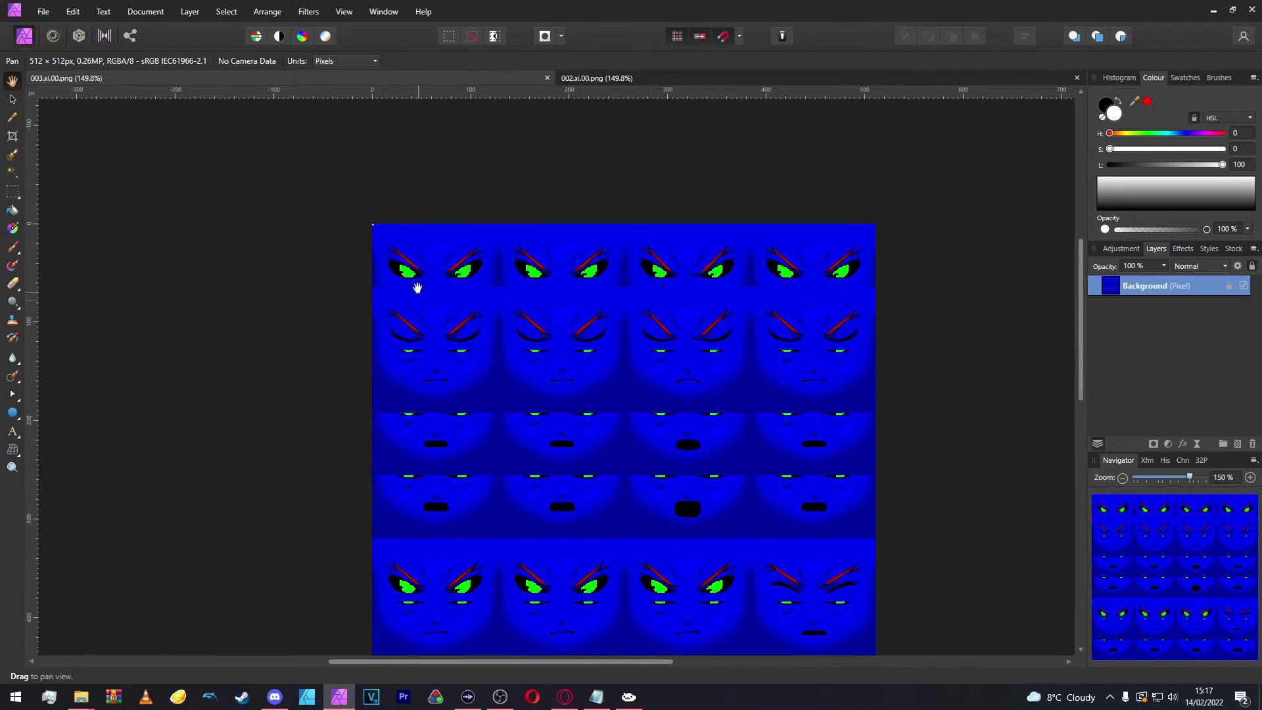
Step: Sample the blue skin colour from the first face's forehead and make it the active colour for the Paint Brush
scroll(533, 234, "up", 1)
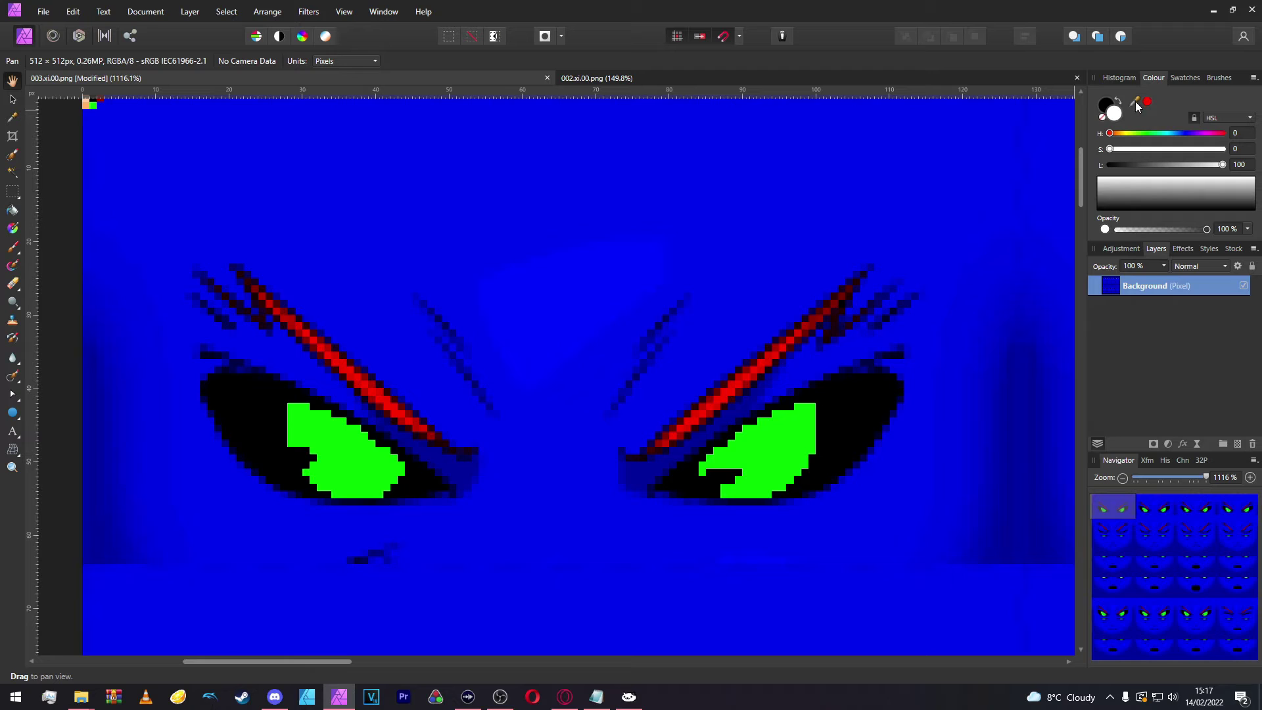
left_click_drag(1134, 102, 555, 186)
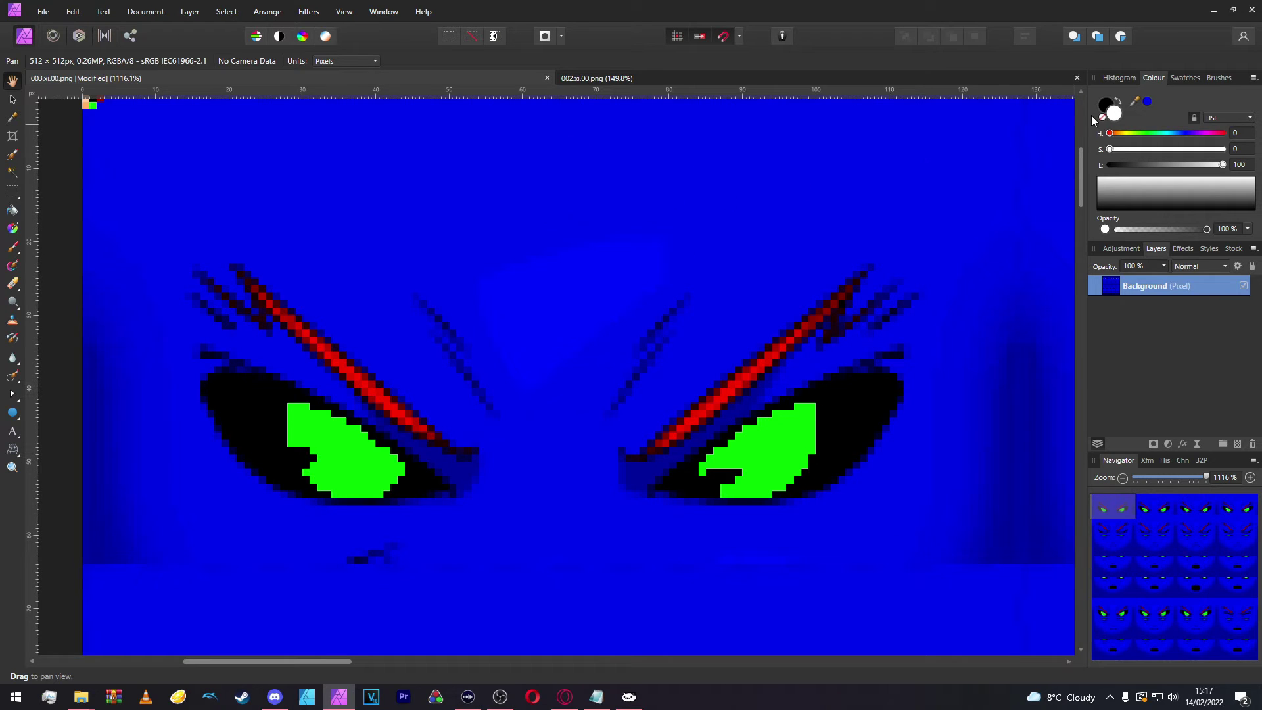
left_click(1148, 102)
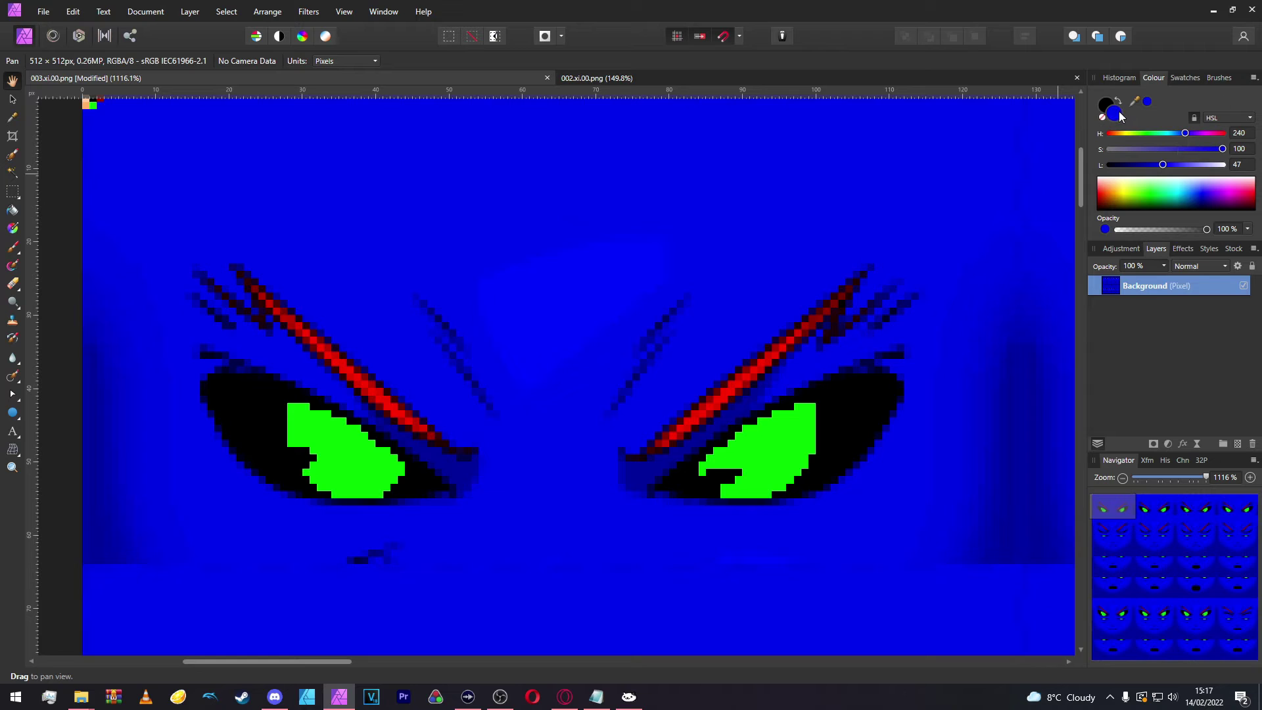
left_click(16, 251)
key("x")
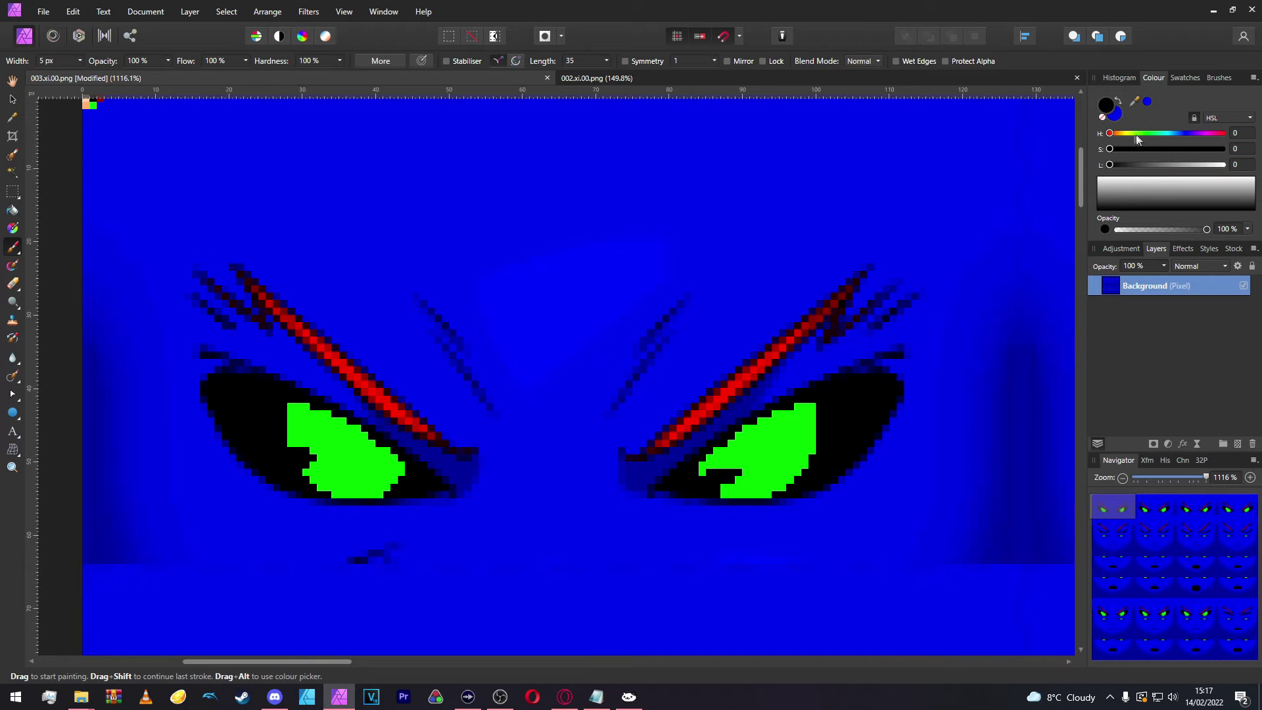
left_click(1115, 118)
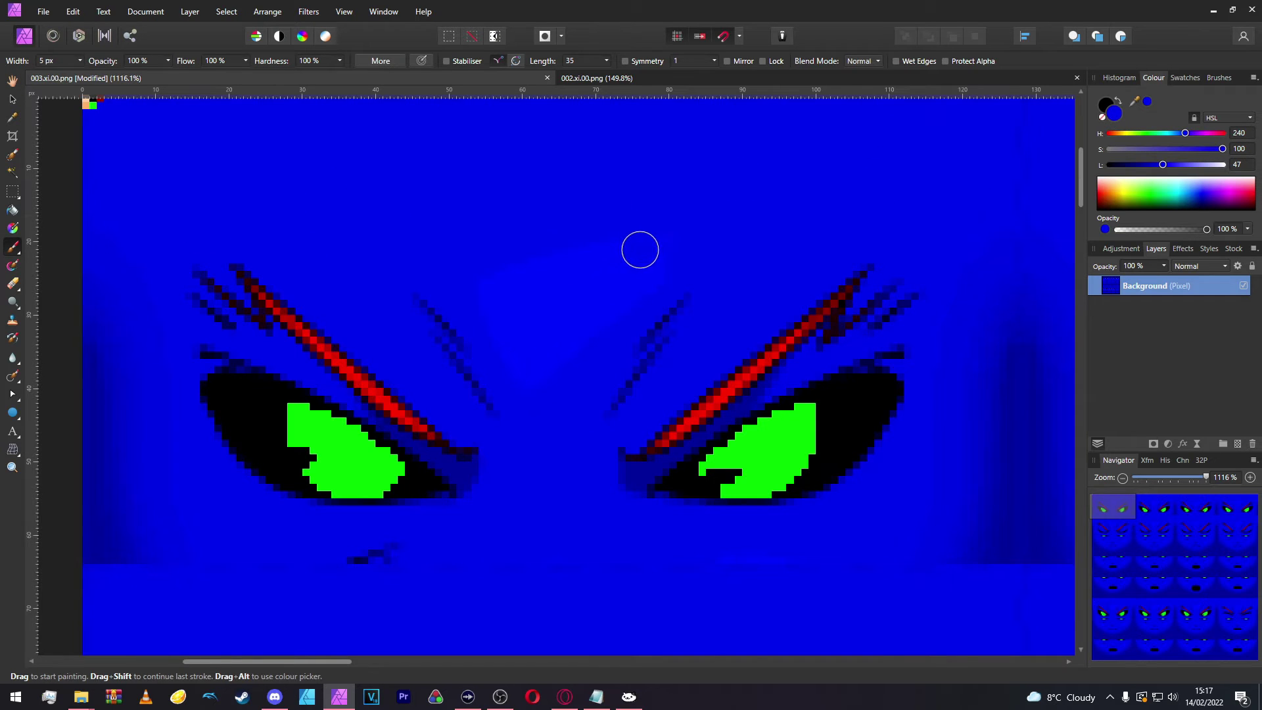
Step: Paint over the forehead highlight and the dark crease lines between the eyebrows of the first face in the top row
scroll(639, 250, "up", 3)
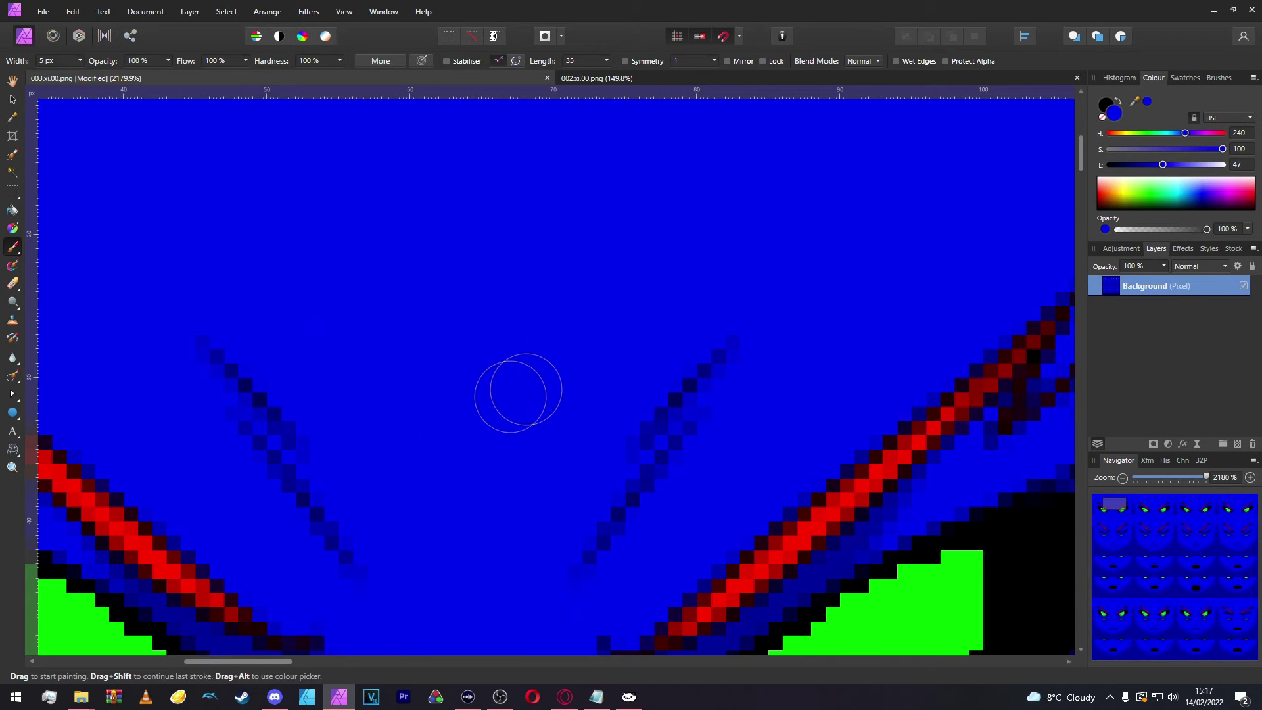
scroll(562, 373, "down", 4)
scroll(456, 375, "up", 4)
mouse_move(426, 261)
left_mouse_down()
mouse_move(541, 426)
mouse_move(413, 320)
mouse_move(515, 473)
mouse_move(555, 502)
left_mouse_up()
mouse_move(799, 497)
left_mouse_down()
mouse_move(960, 256)
mouse_move(808, 485)
left_mouse_up()
scroll(743, 426, "down", 4)
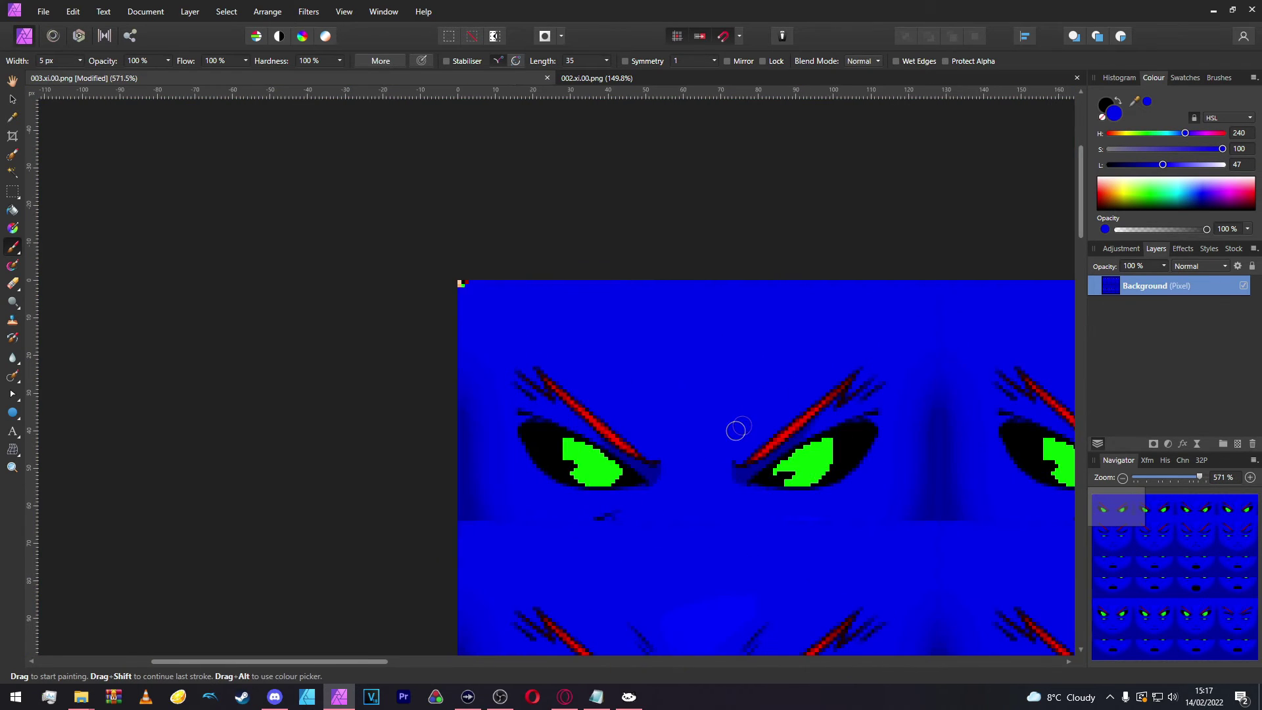
Step: Paint over the small dark mark beneath the left eye of the first face in the top row
scroll(601, 455, "up", 6)
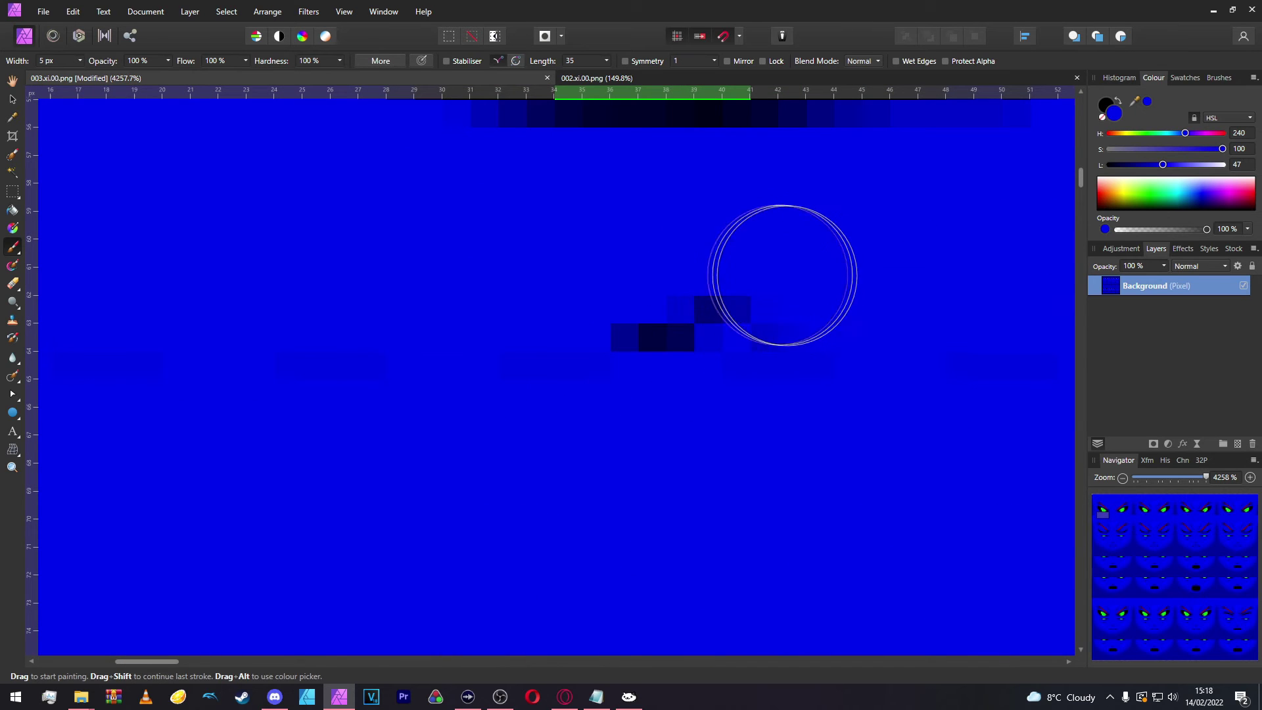
left_click_drag(802, 273, 530, 282)
scroll(480, 367, "down", 1)
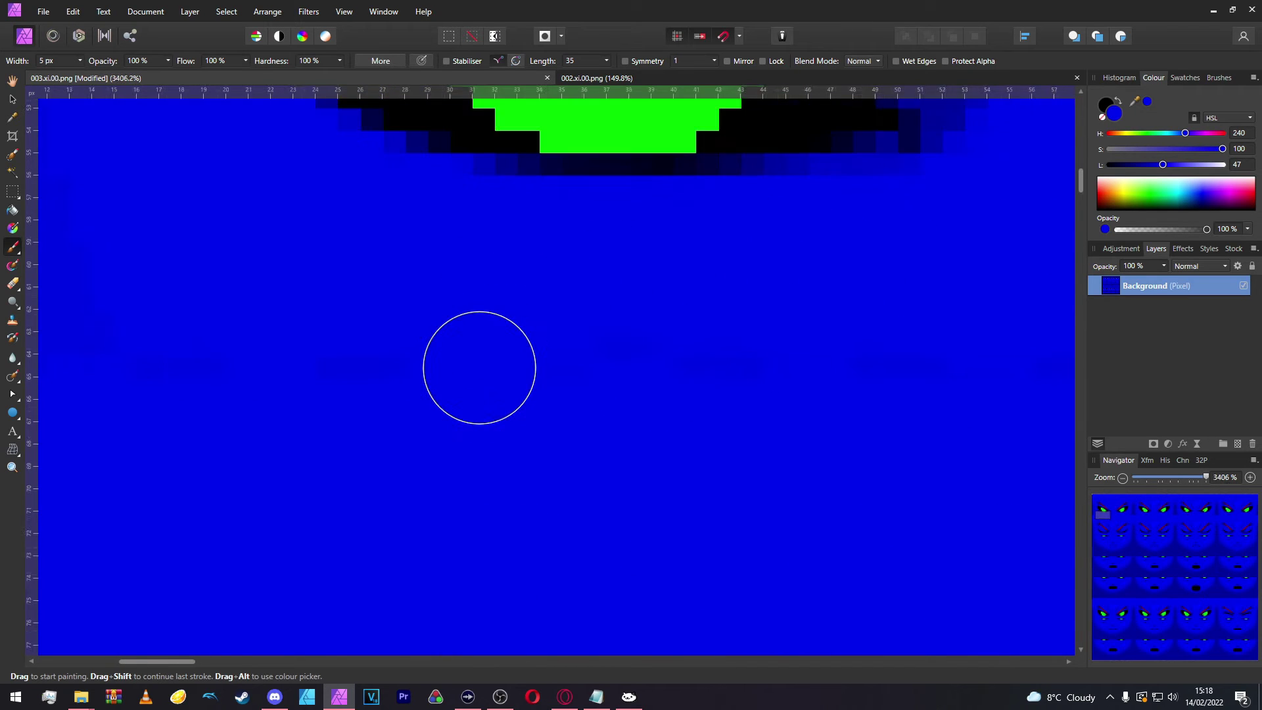
scroll(479, 367, "down", 6)
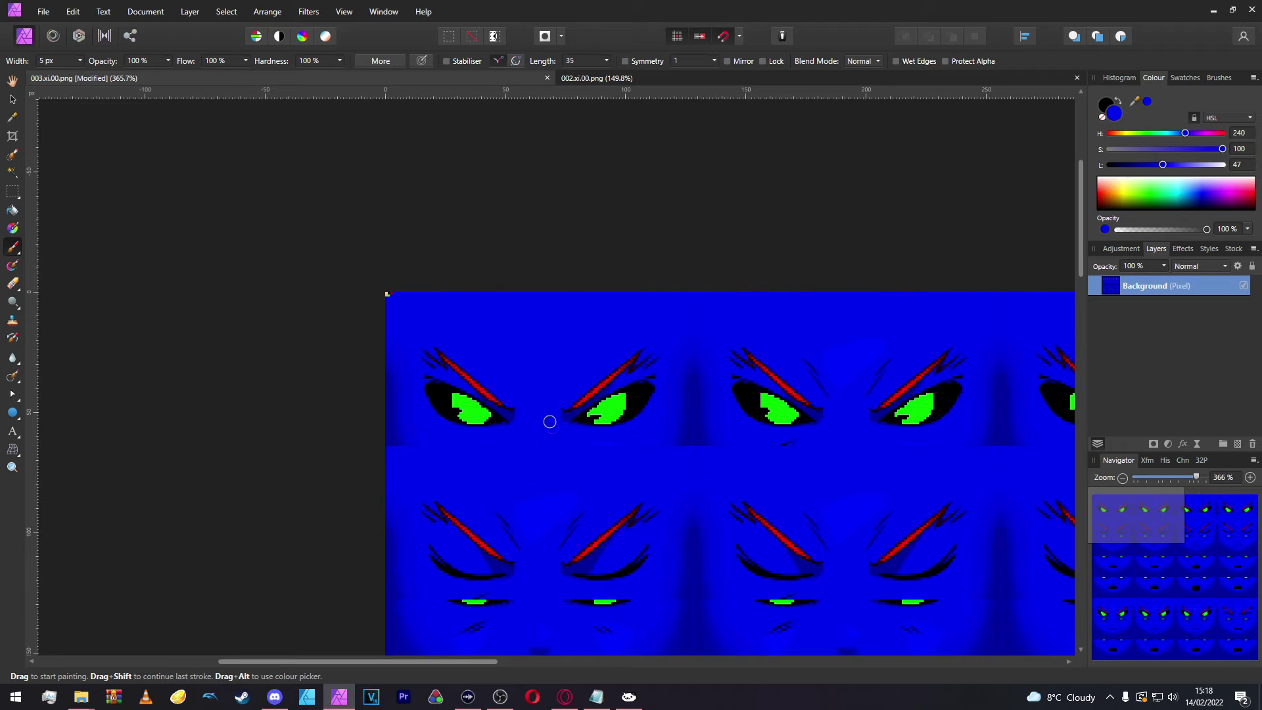
Step: Paint over most of the dark mark on the left cheek of the second row's second face, undoing the stray dab on the jaw shading
scroll(539, 463, "down", 3)
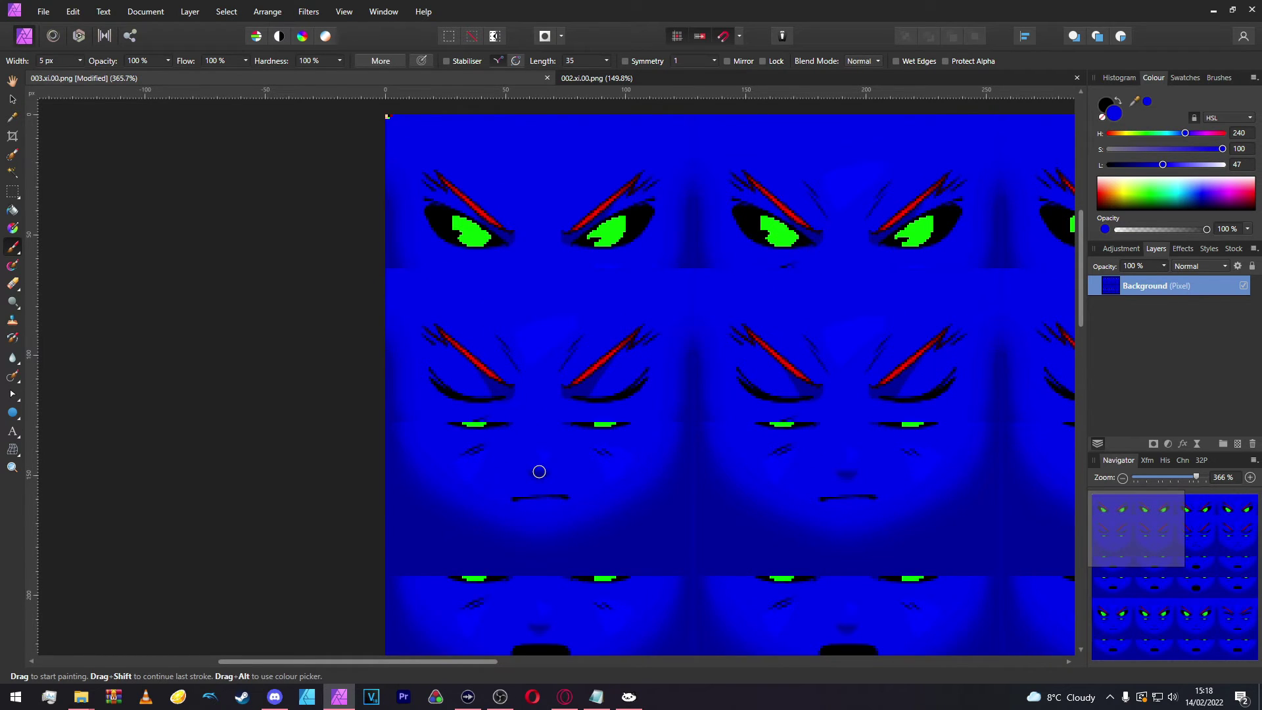
scroll(537, 454, "down", 1)
scroll(529, 362, "up", 2)
scroll(526, 289, "down", 7)
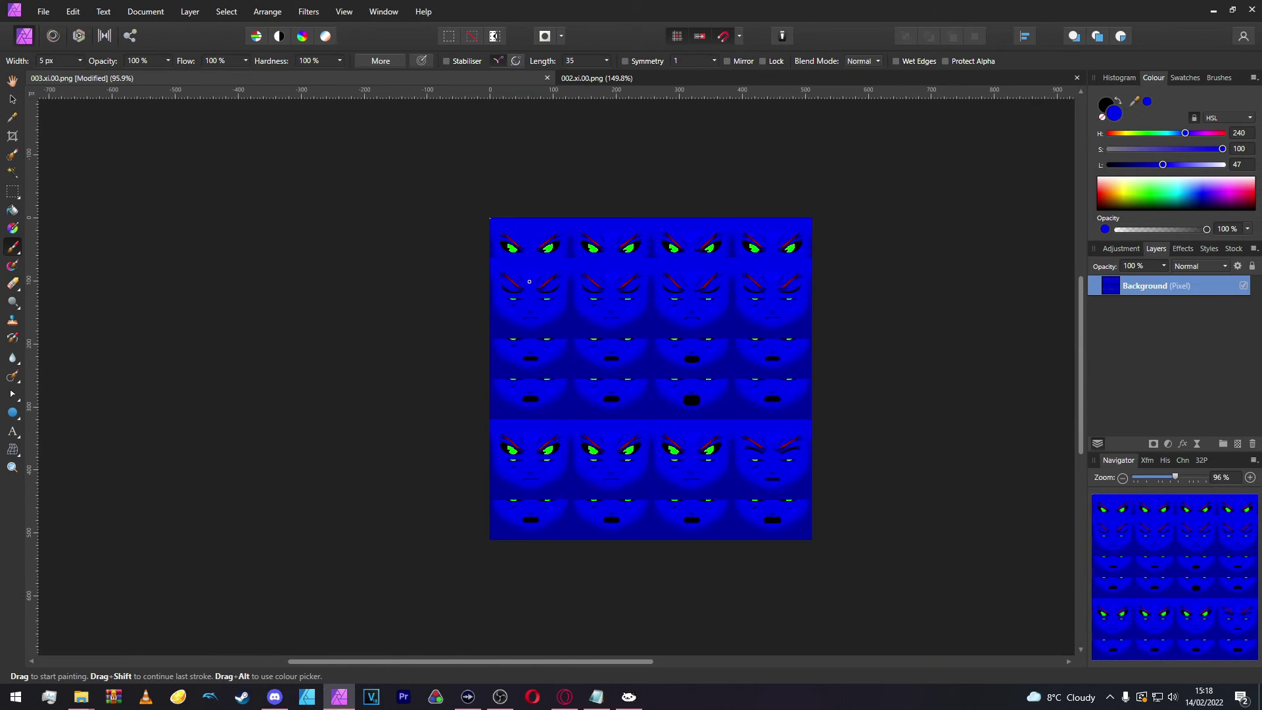
scroll(529, 281, "up", 3)
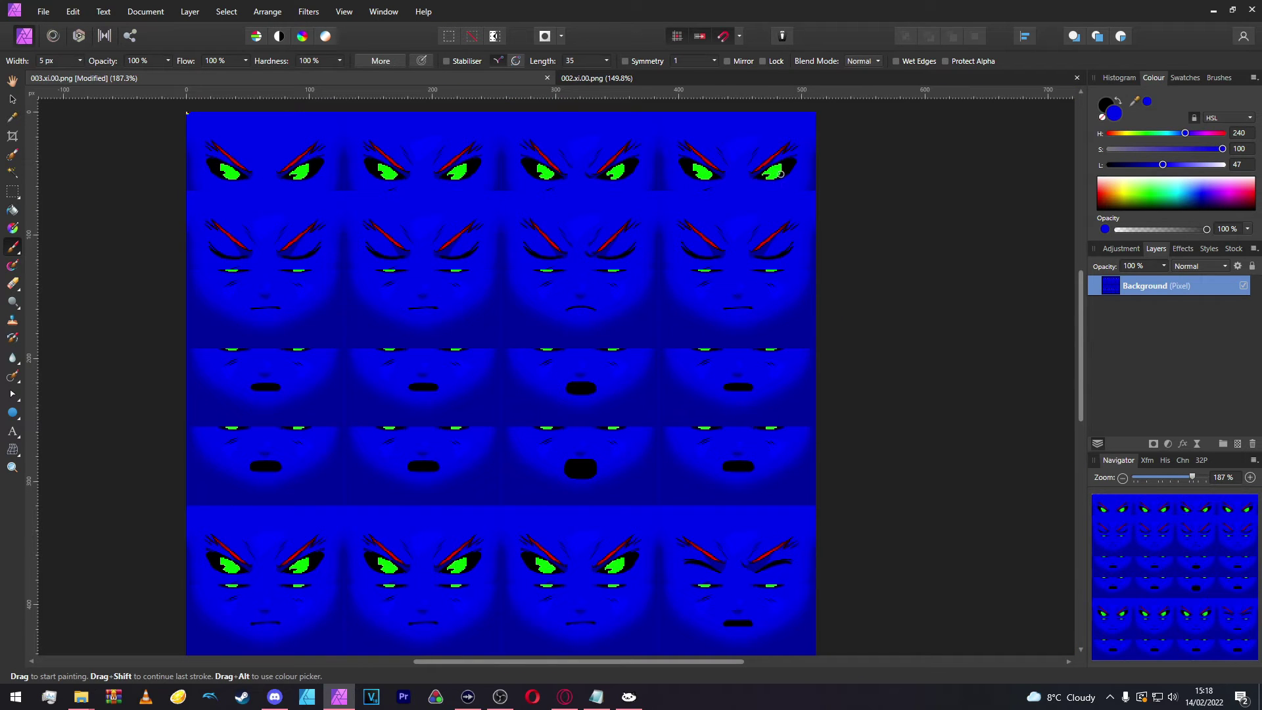
scroll(397, 259, "up", 11)
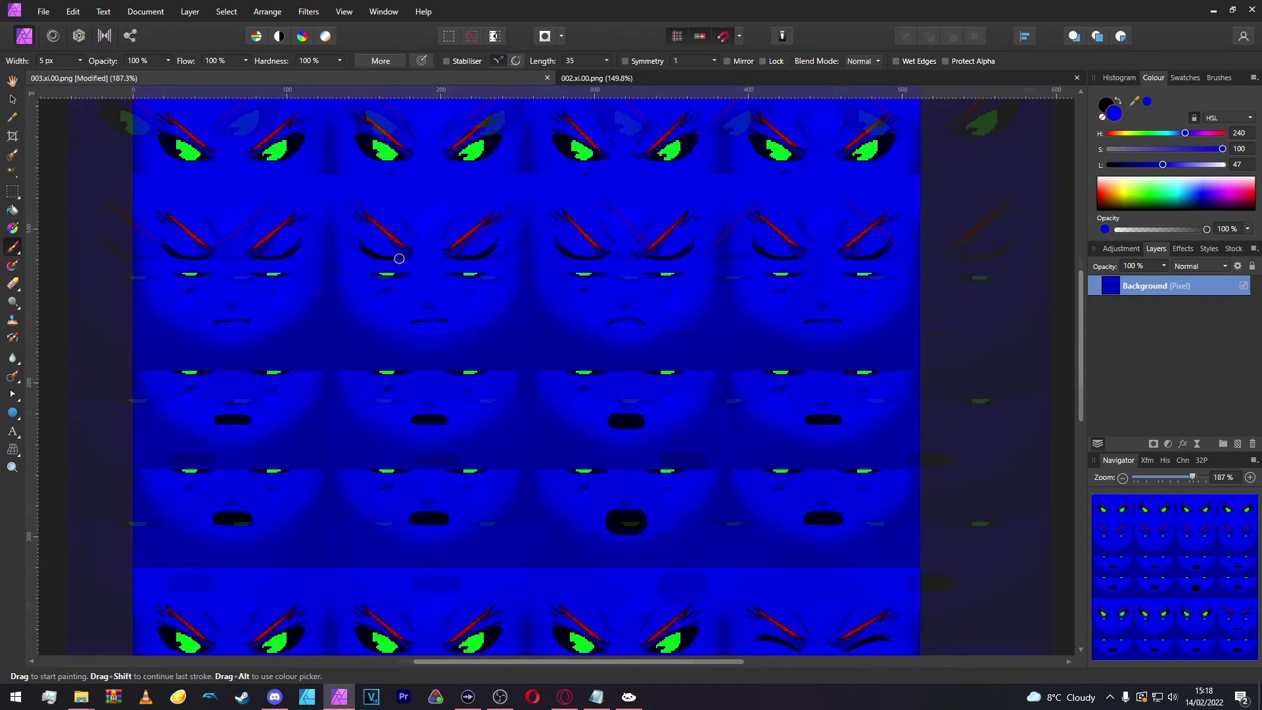
mouse_move(568, 234)
left_mouse_down()
mouse_move(440, 286)
mouse_move(377, 341)
left_mouse_up()
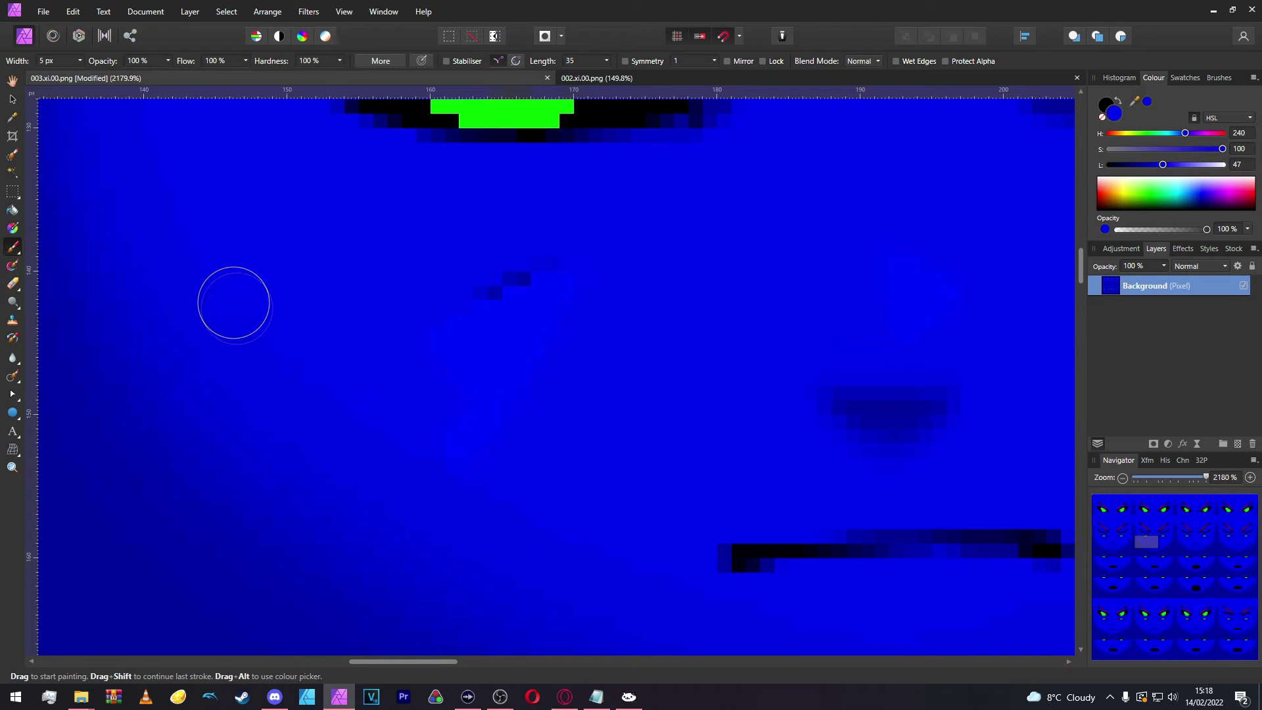
scroll(363, 435, "down", 2)
scroll(364, 435, "down", 2)
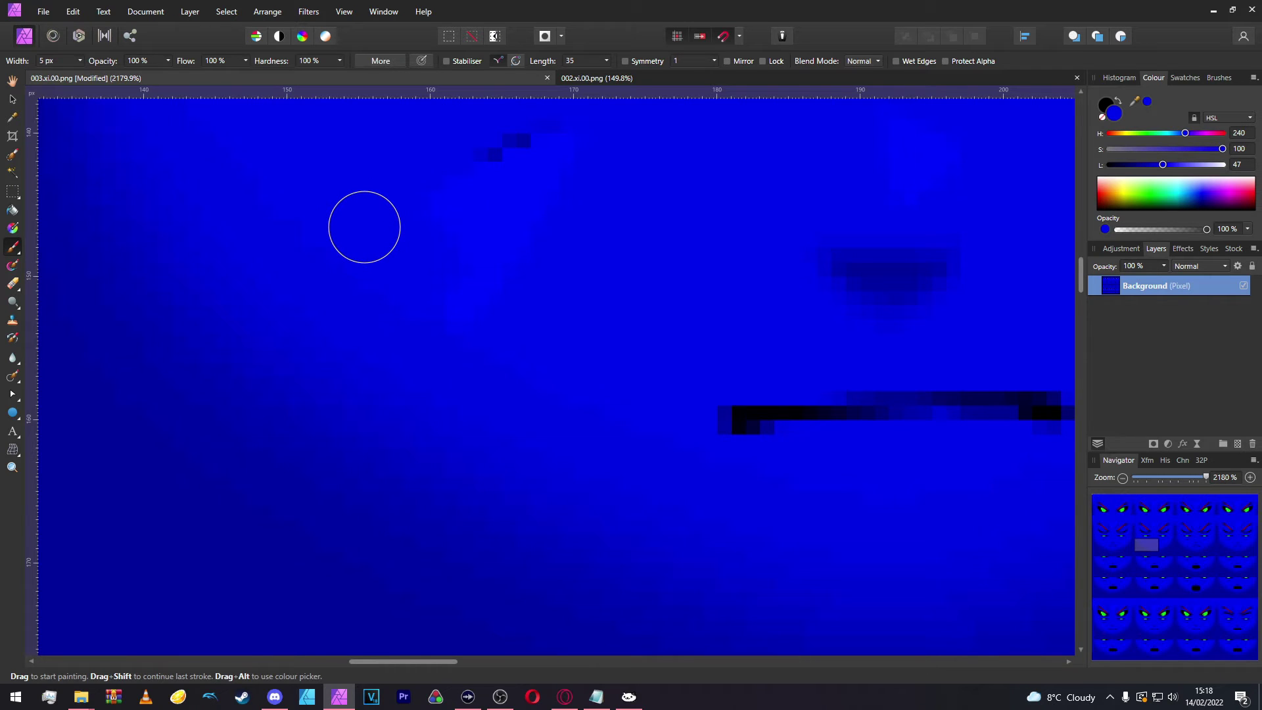
scroll(364, 227, "up", 1)
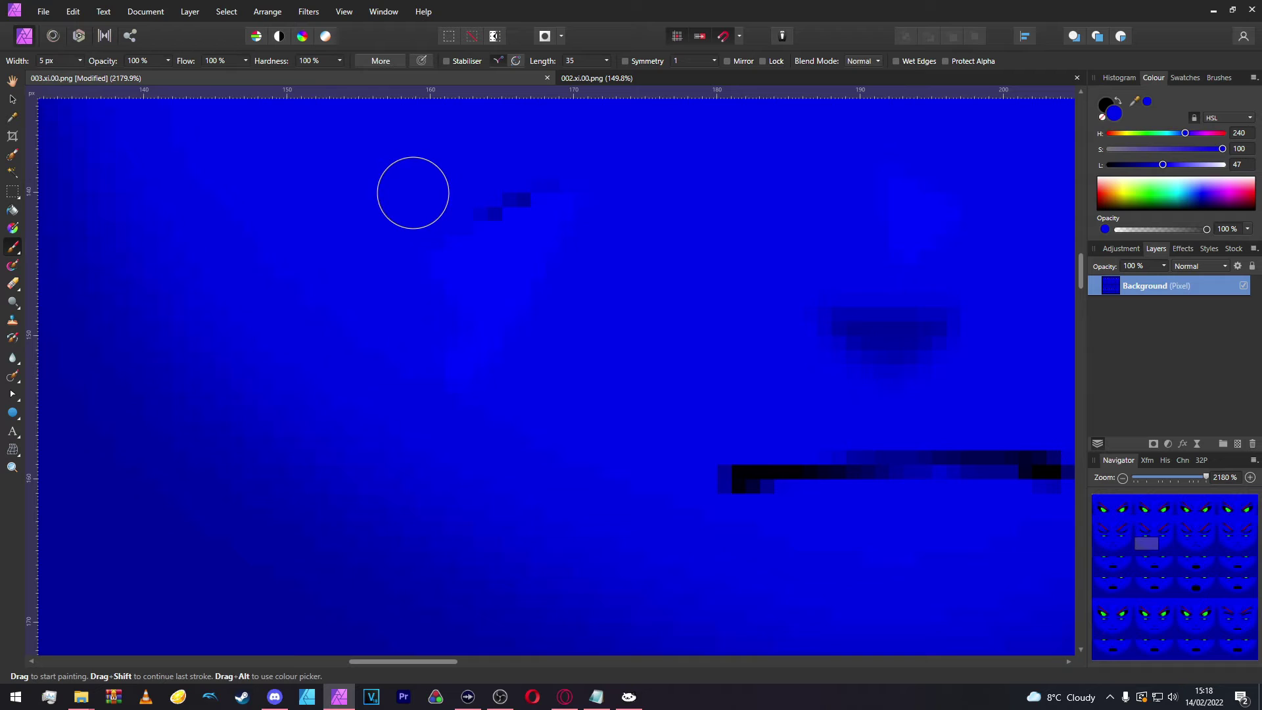
left_click(277, 510)
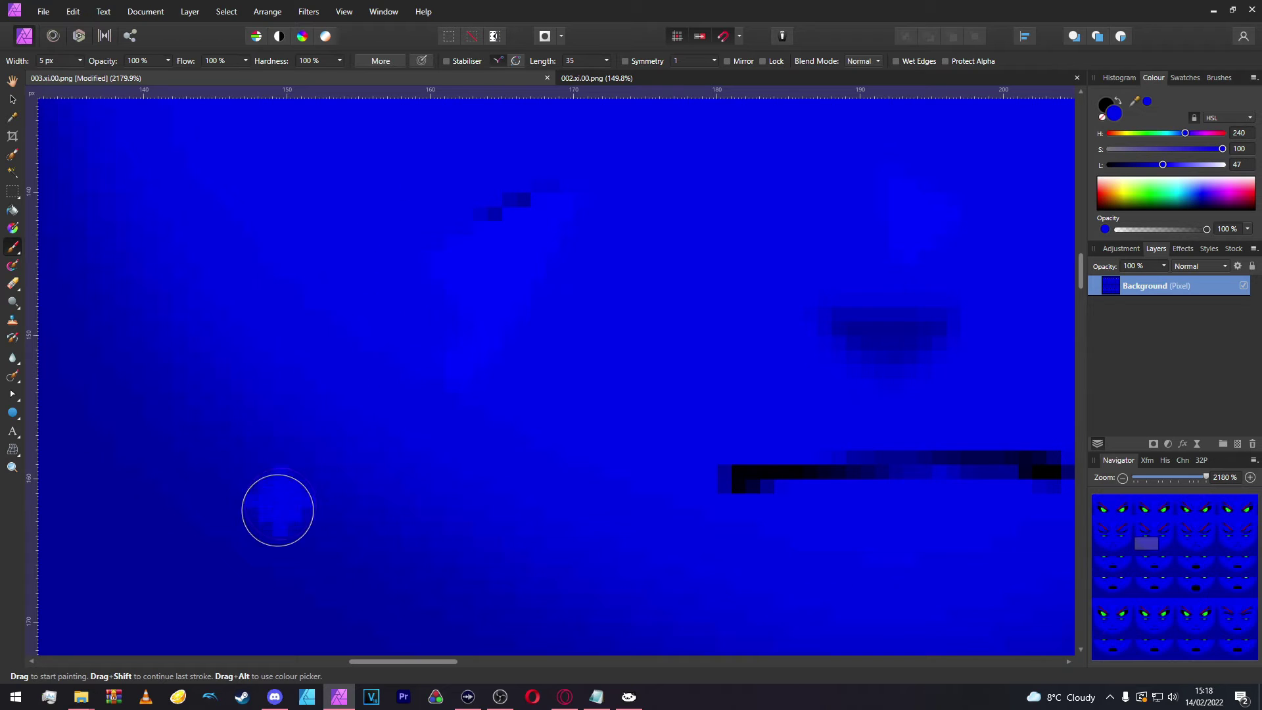
key("ctrl+z")
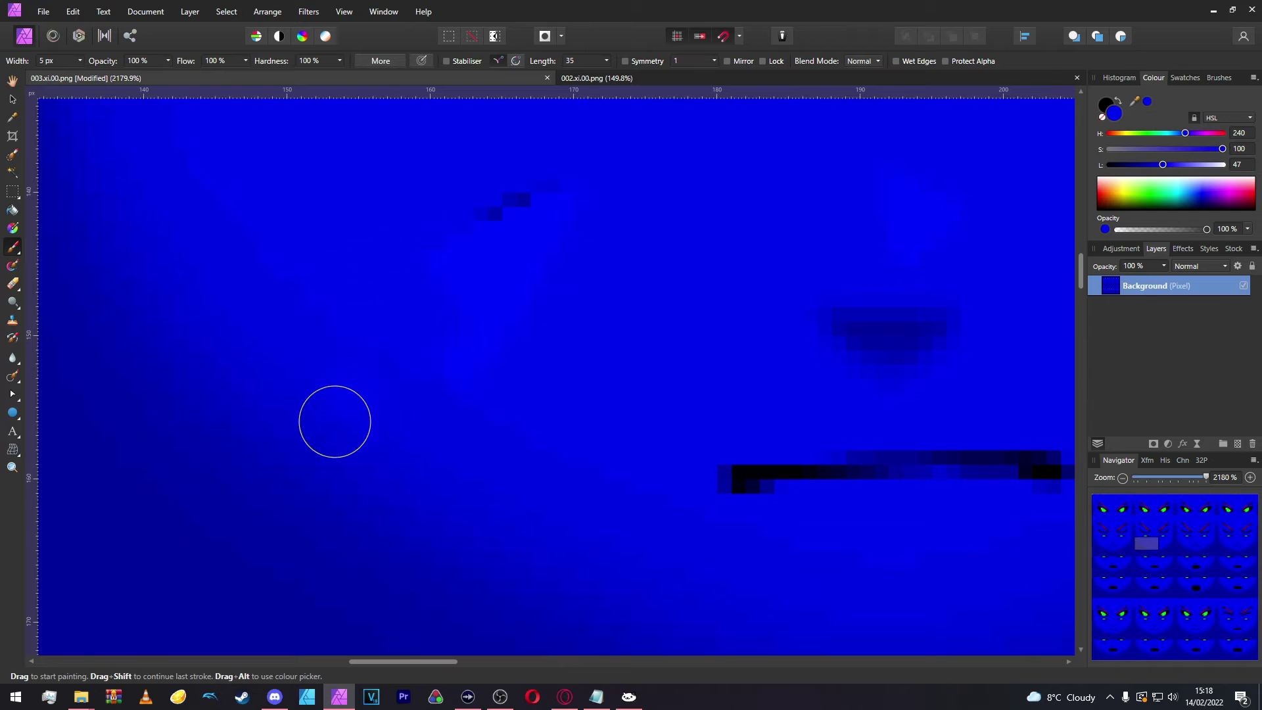
Step: Paint over the light highlight and the leftover dark pixels on the left cheek of the second row's second face
scroll(334, 421, "up", 3)
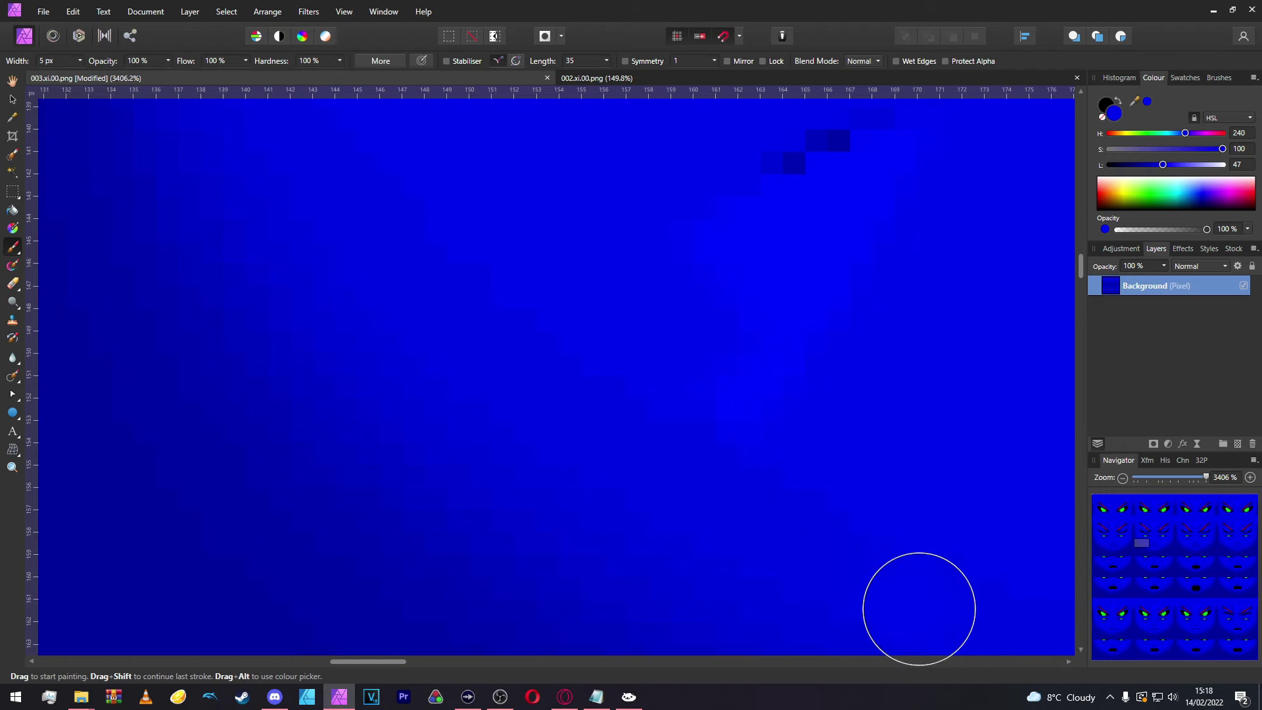
scroll(873, 572, "right", 2)
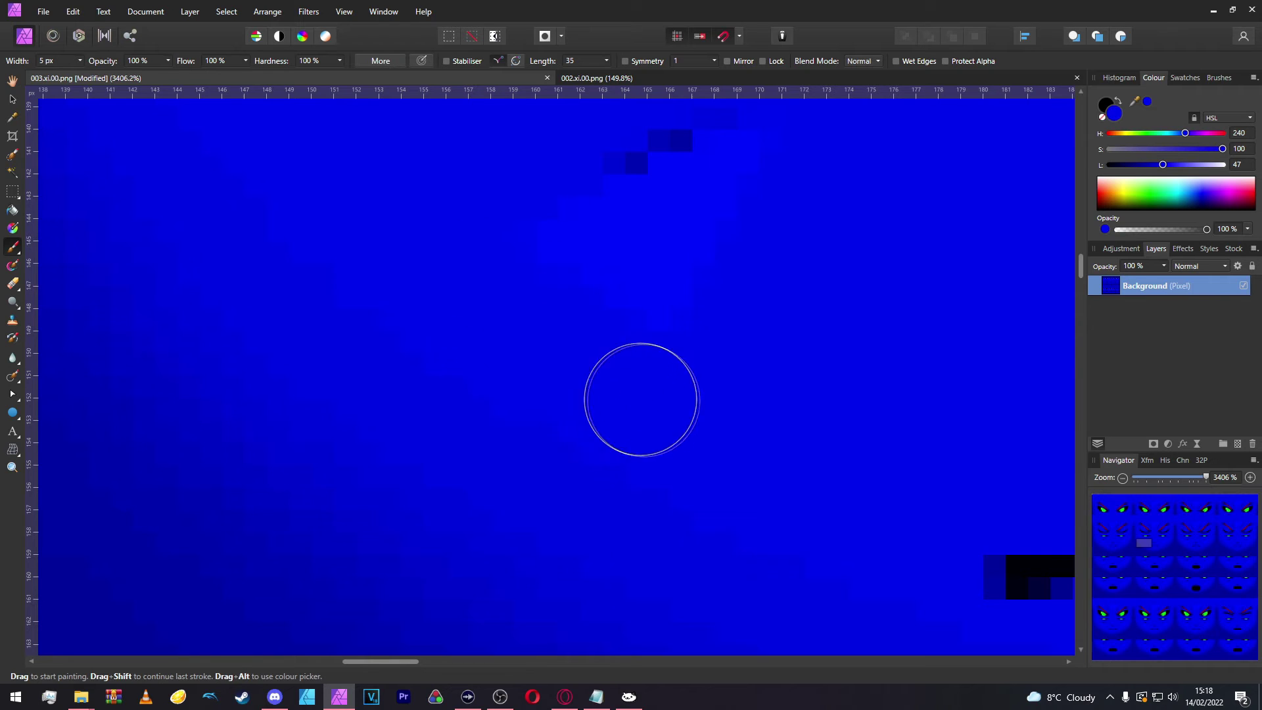
scroll(786, 361, "down", 2)
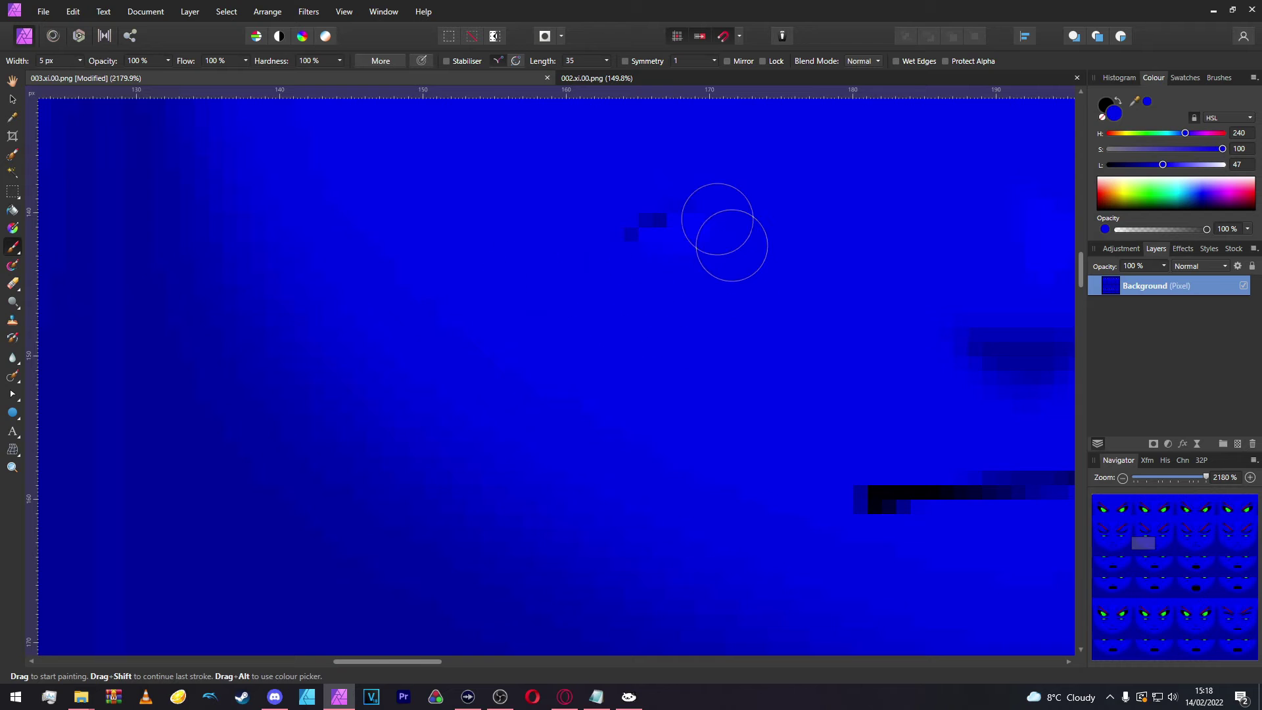
scroll(660, 243, "down", 2)
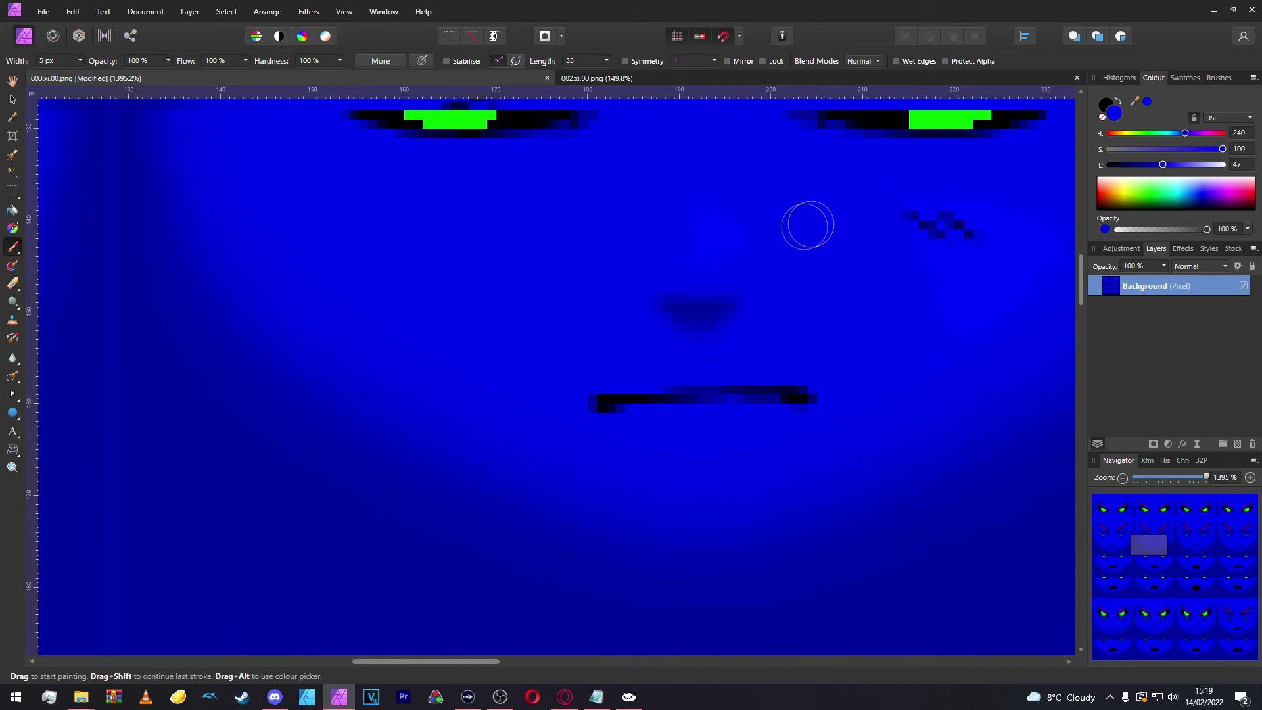
Step: Paint over most of the dark mark and light highlight on the right cheek of the second row's second face
scroll(795, 230, "down", 1)
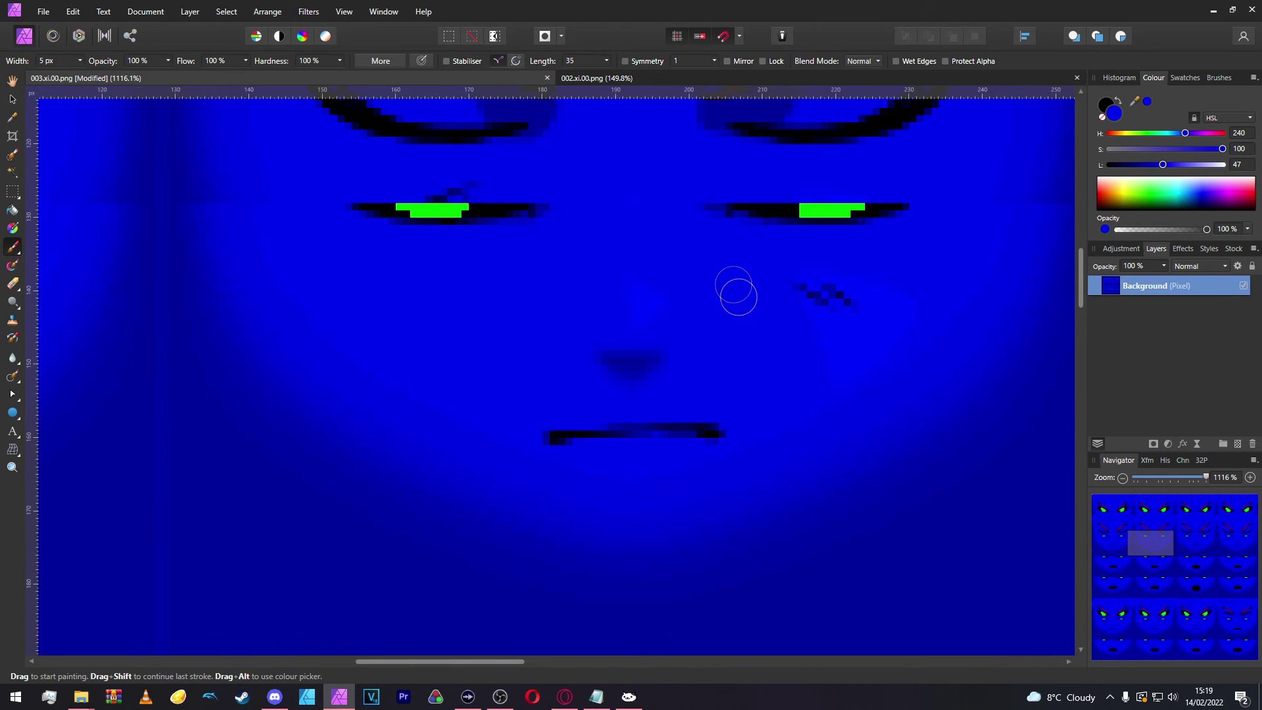
scroll(571, 302, "right", 2)
scroll(815, 309, "up", 1)
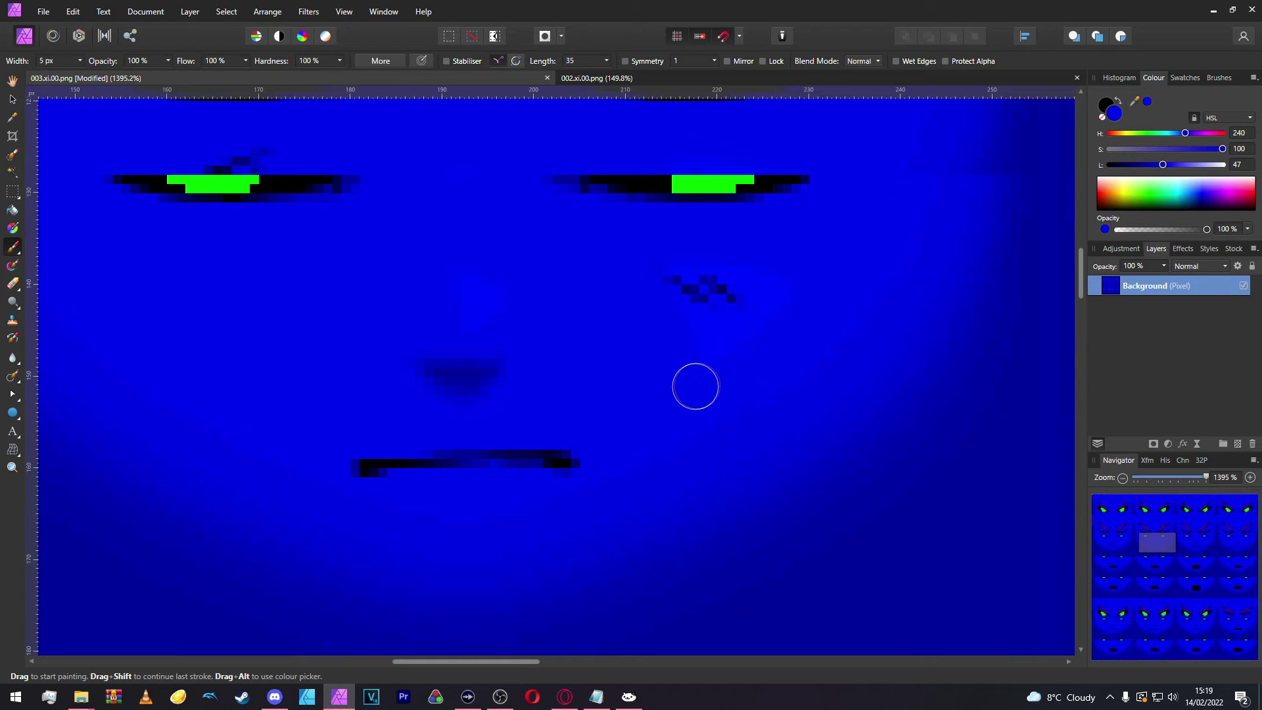
mouse_move(673, 259)
left_mouse_down()
mouse_move(688, 291)
mouse_move(746, 336)
left_mouse_up()
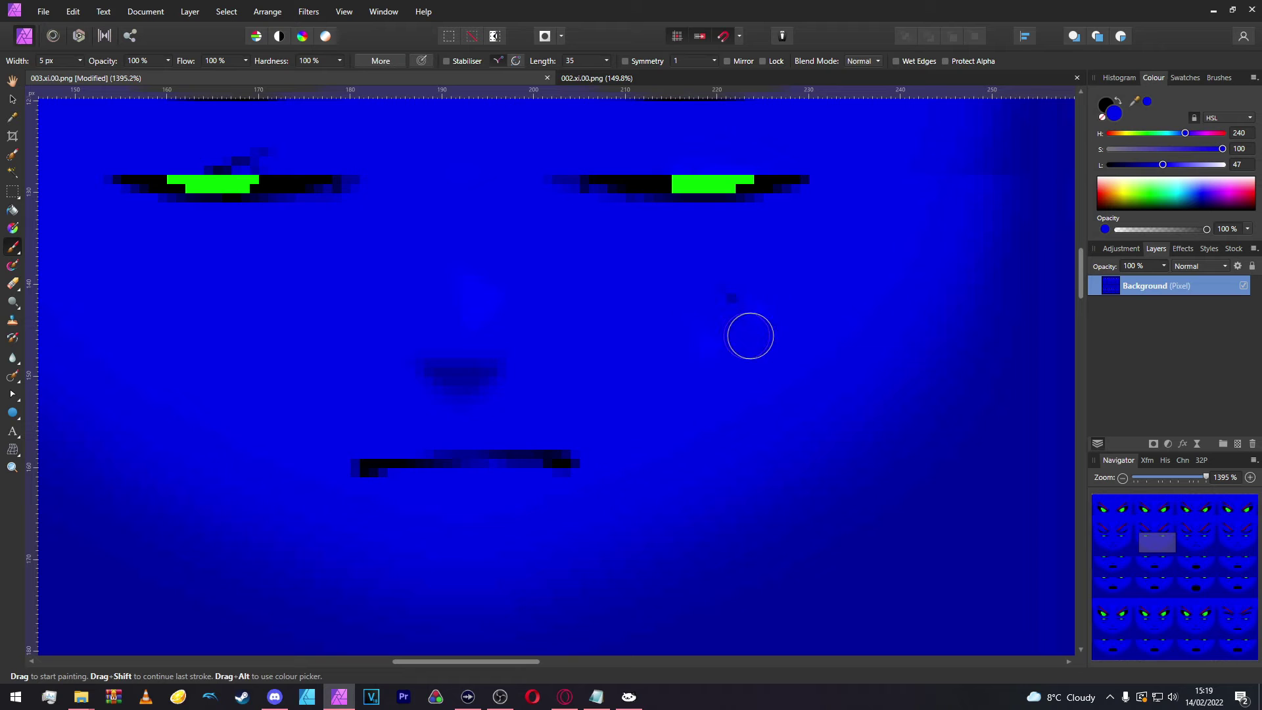
Step: Examine every row of faces in the 003.xi.00.png texture for remaining forehead creases, cheek marks and highlights
scroll(679, 327, "down", 6)
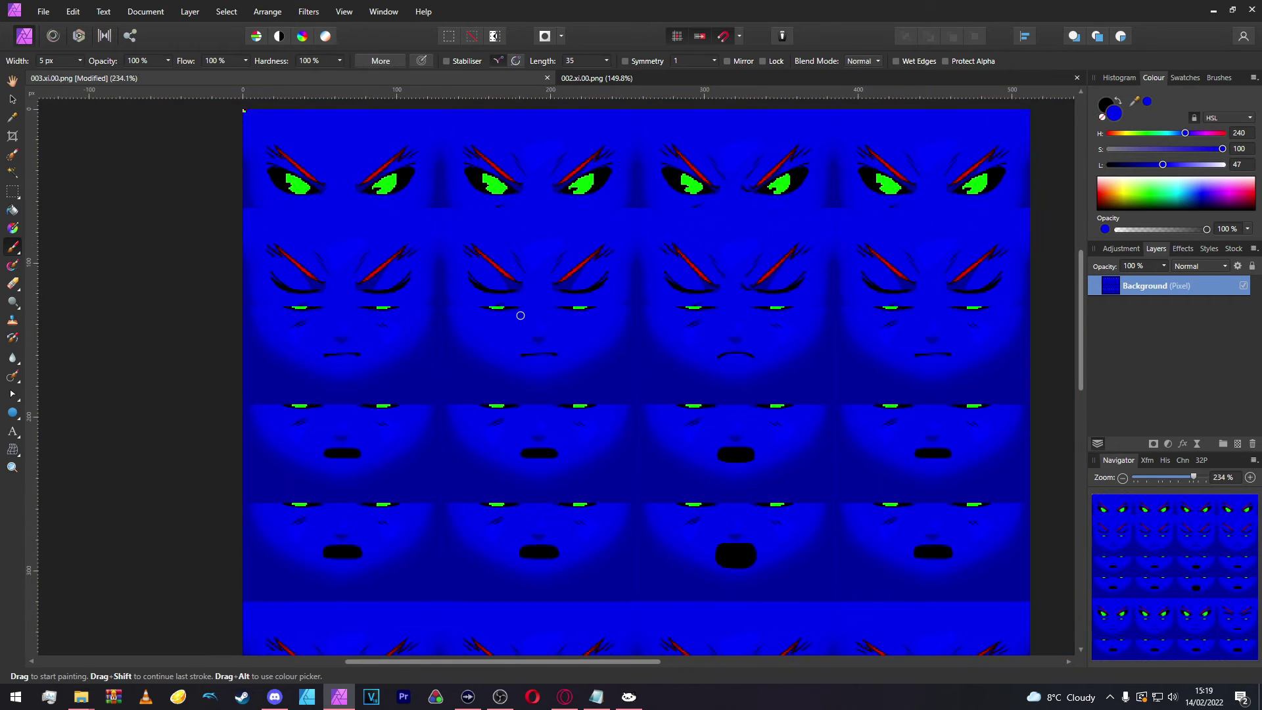
scroll(602, 286, "up", 2)
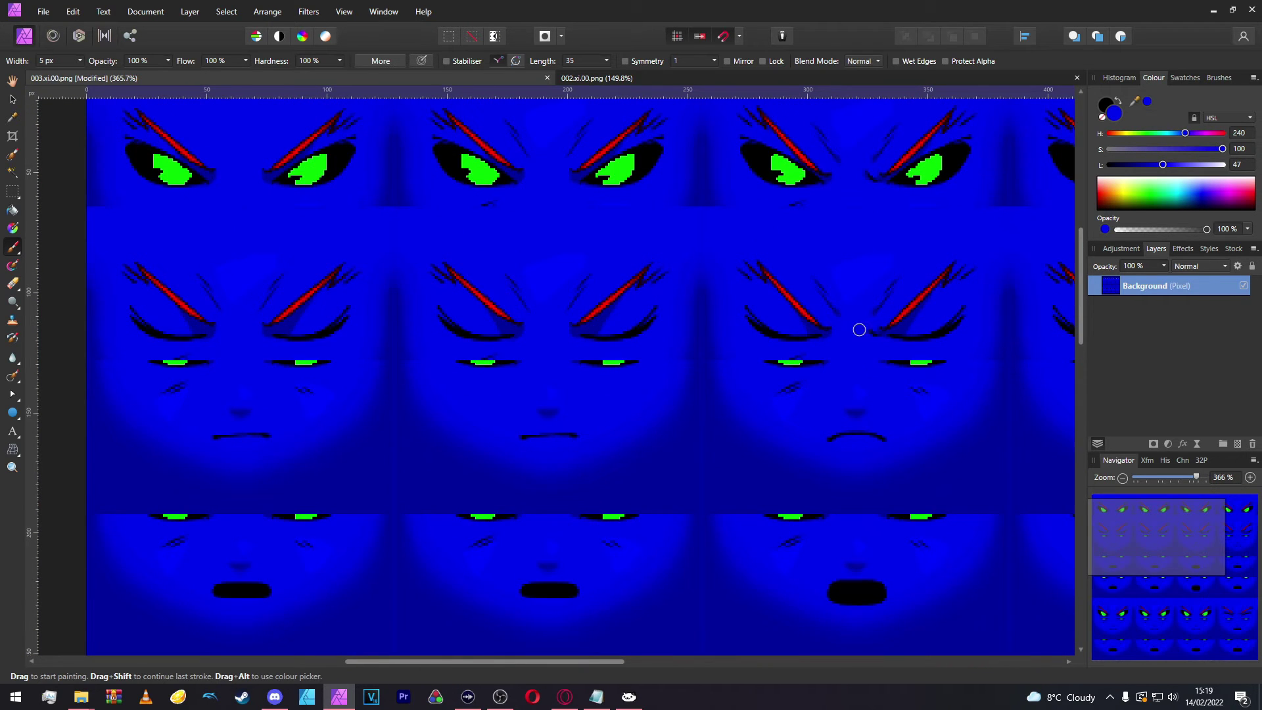
scroll(701, 445, "down", 8)
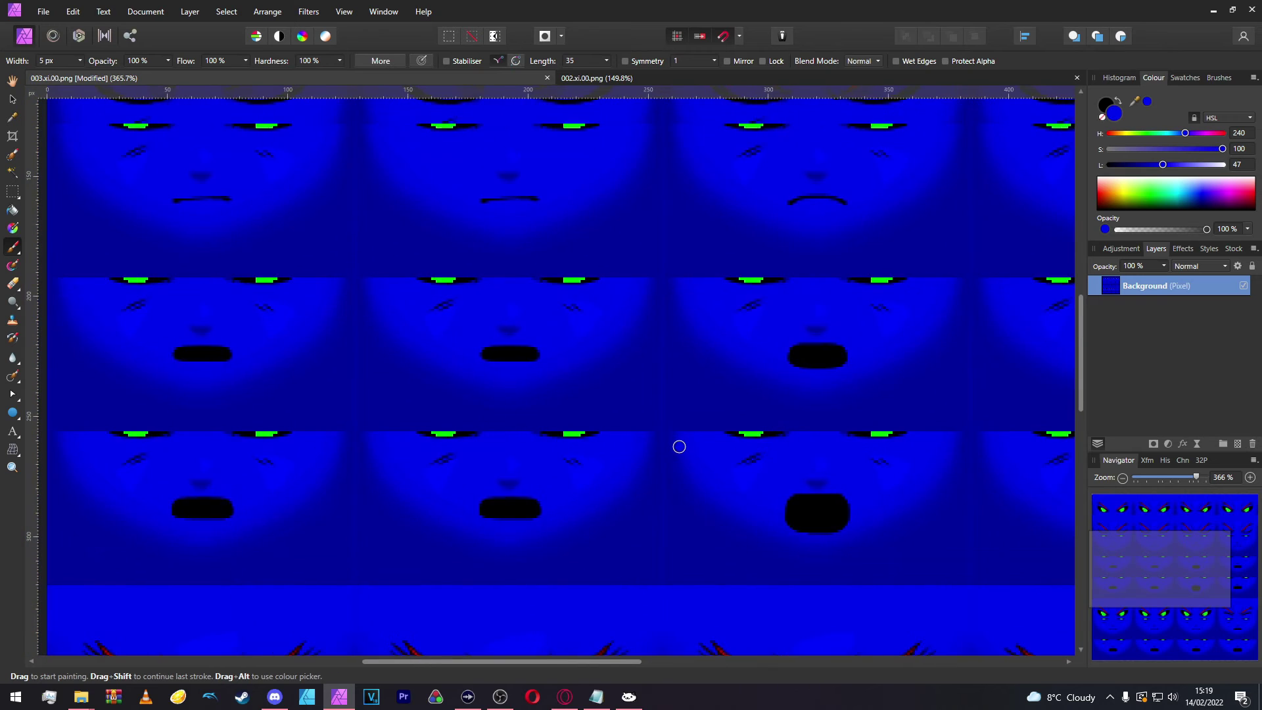
scroll(679, 446, "left", 9)
scroll(534, 233, "up", 3)
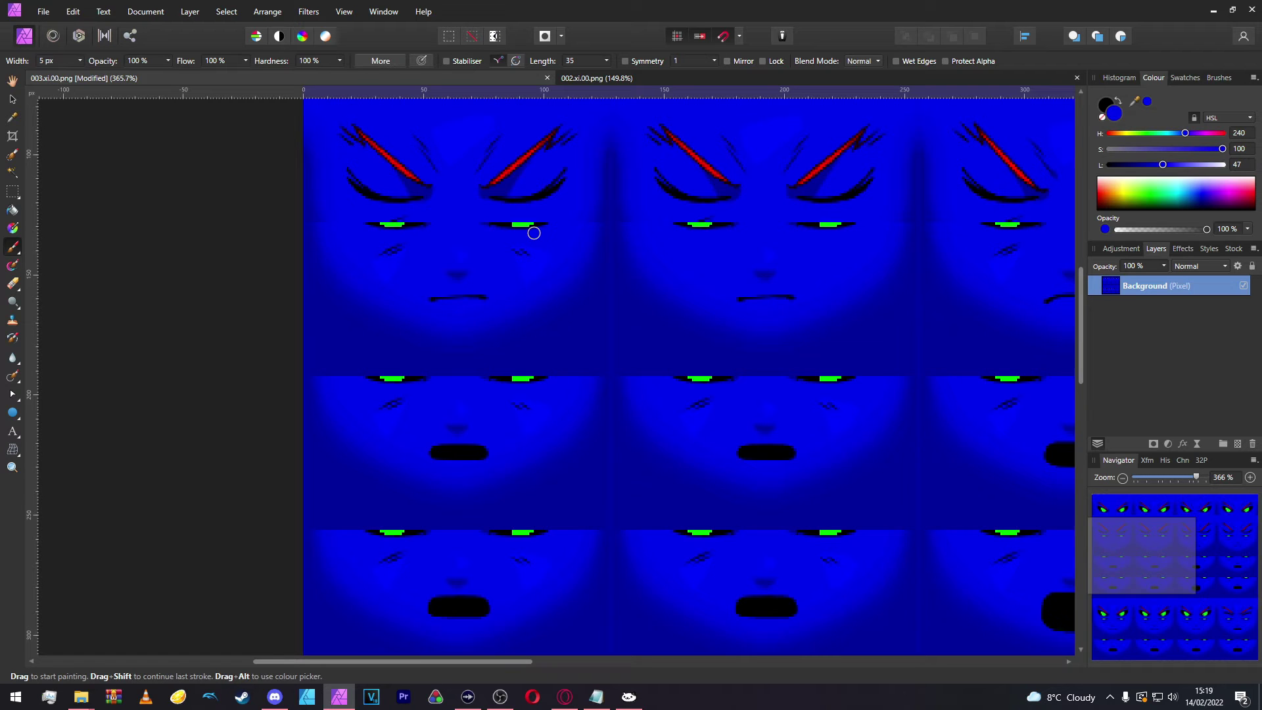
scroll(499, 256, "up", 3)
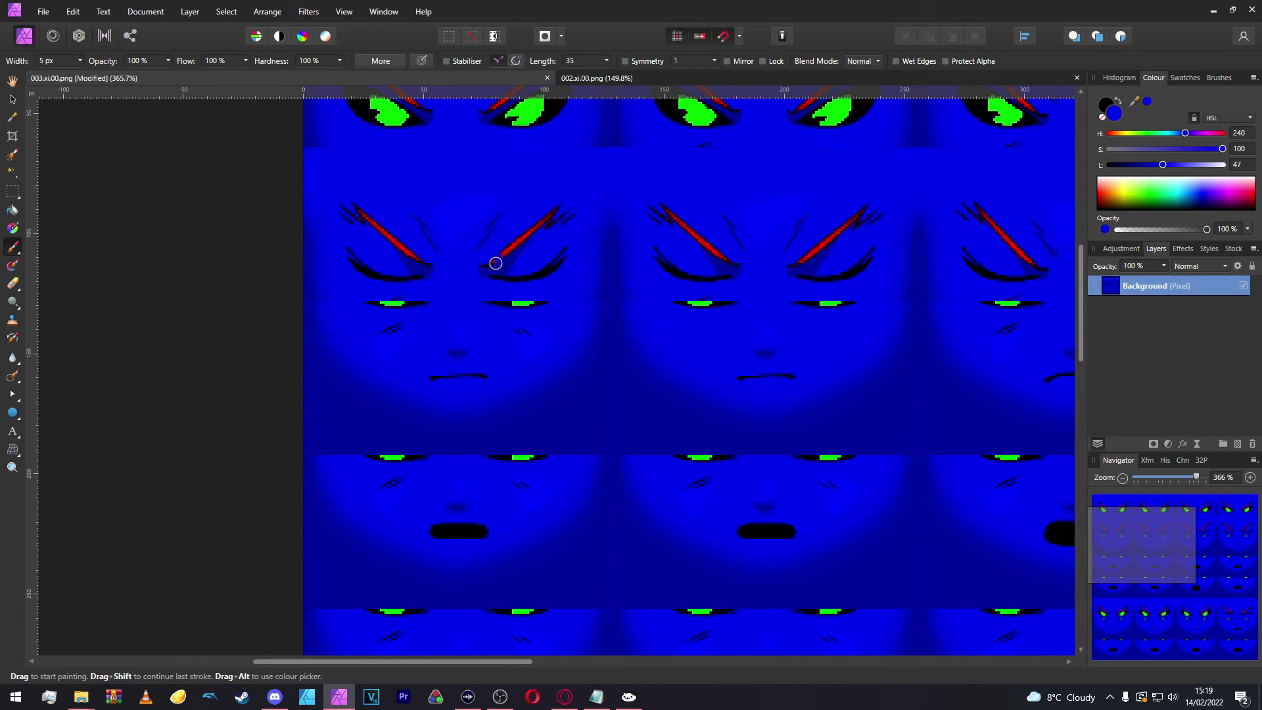
scroll(526, 296, "down", 5)
scroll(532, 301, "down", 1)
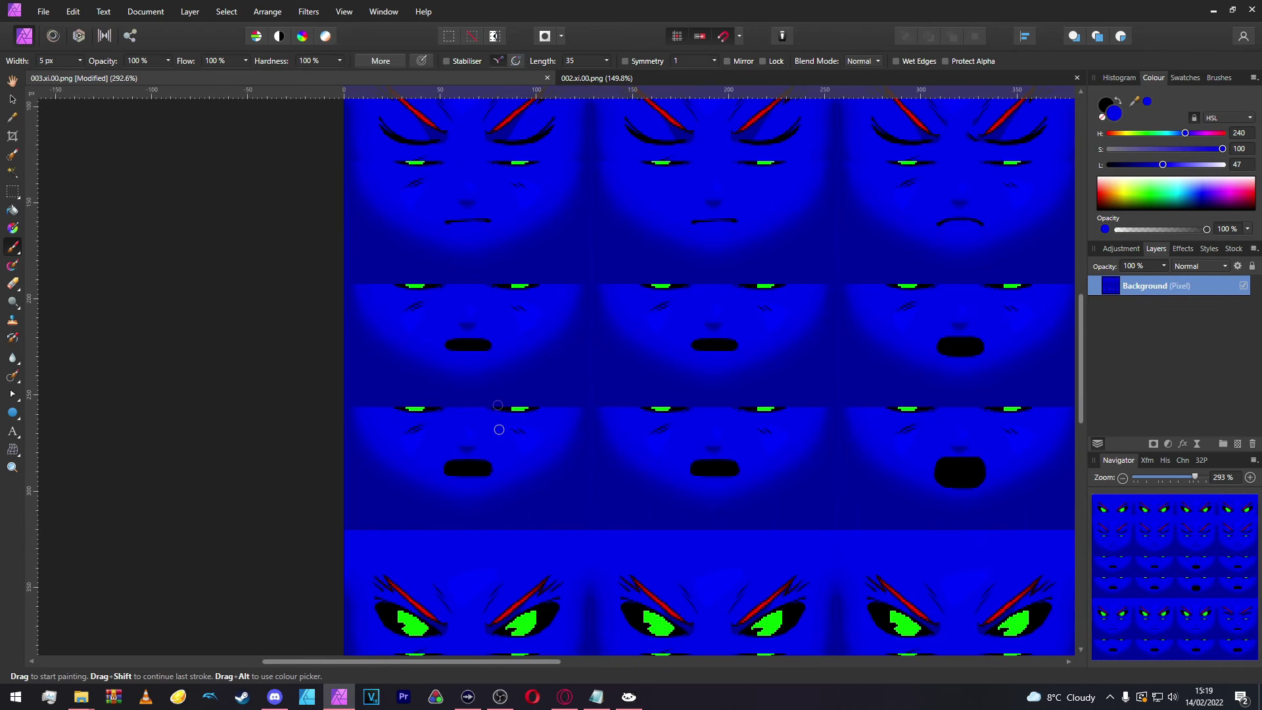
scroll(477, 417, "up", 3)
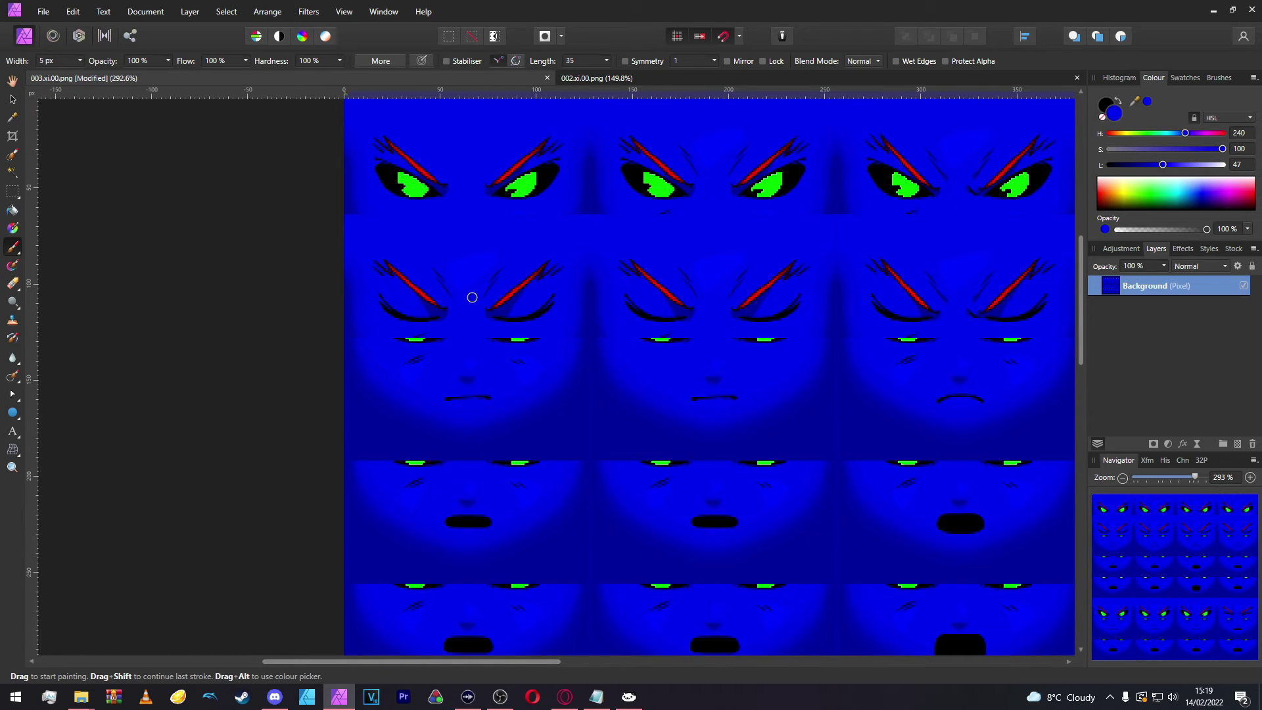
scroll(482, 406, "down", 1)
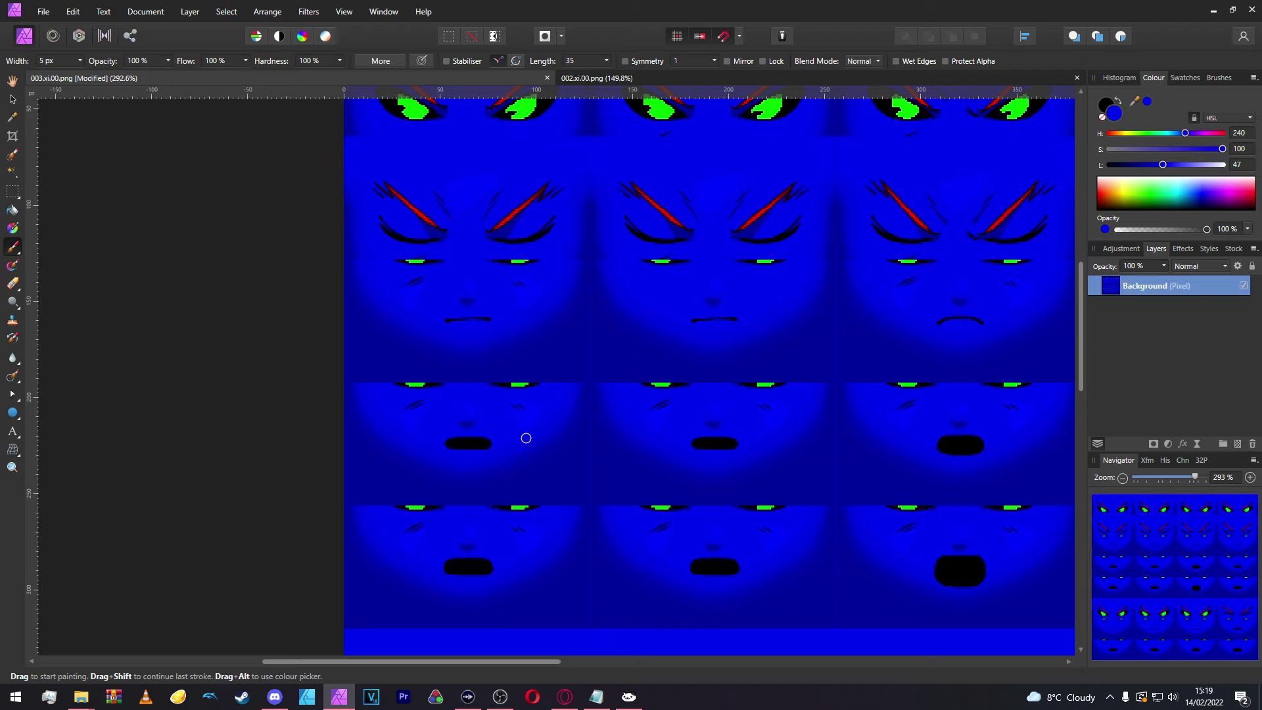
scroll(510, 443, "down", 6)
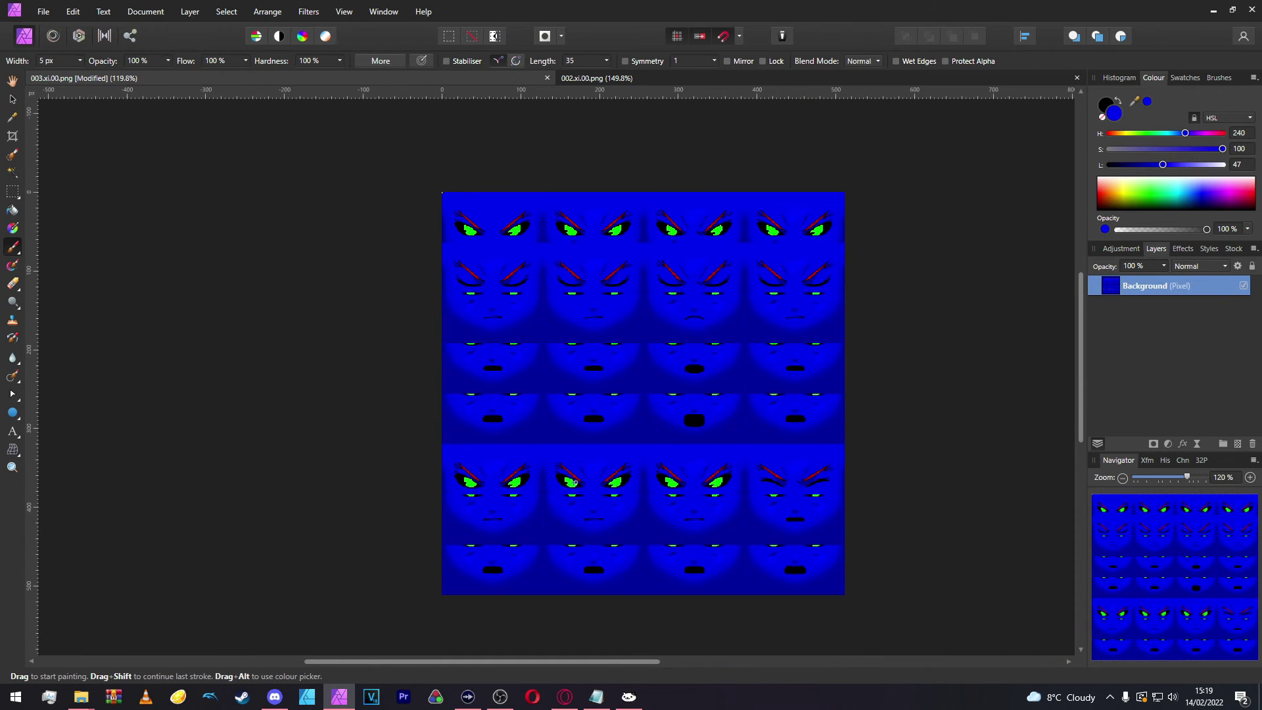
scroll(635, 509, "up", 6)
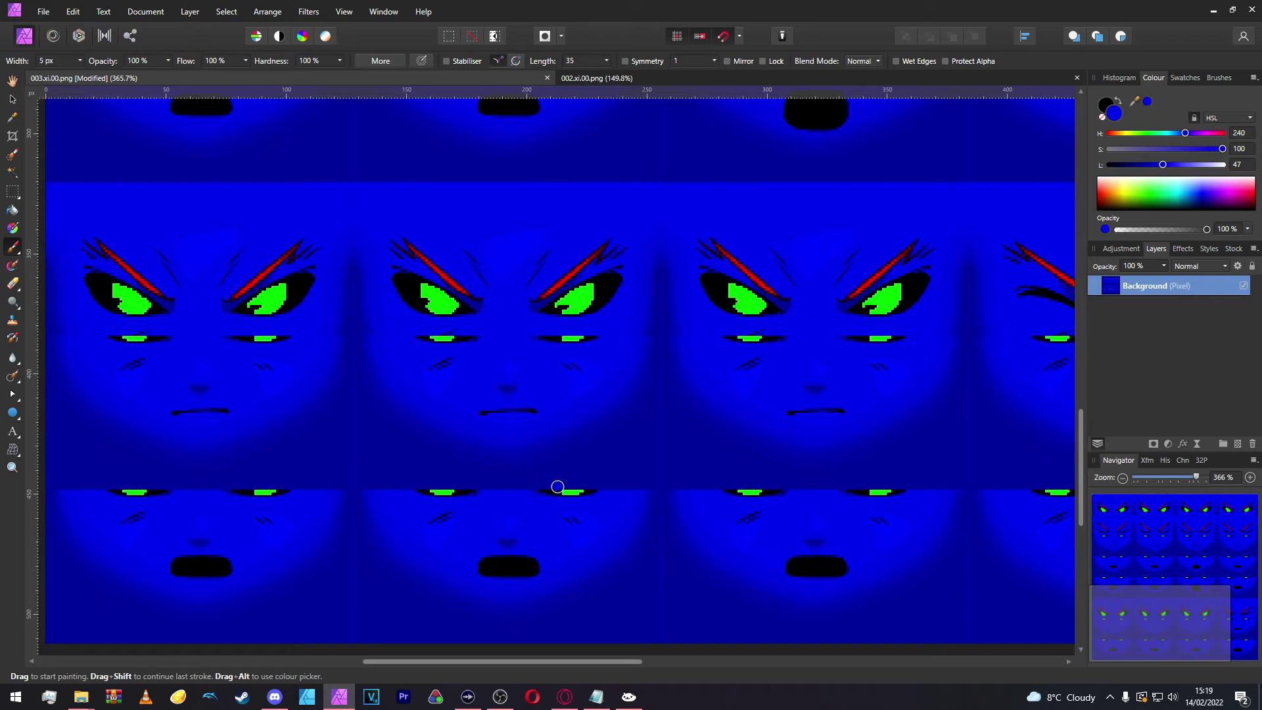
scroll(440, 506, "down", 5)
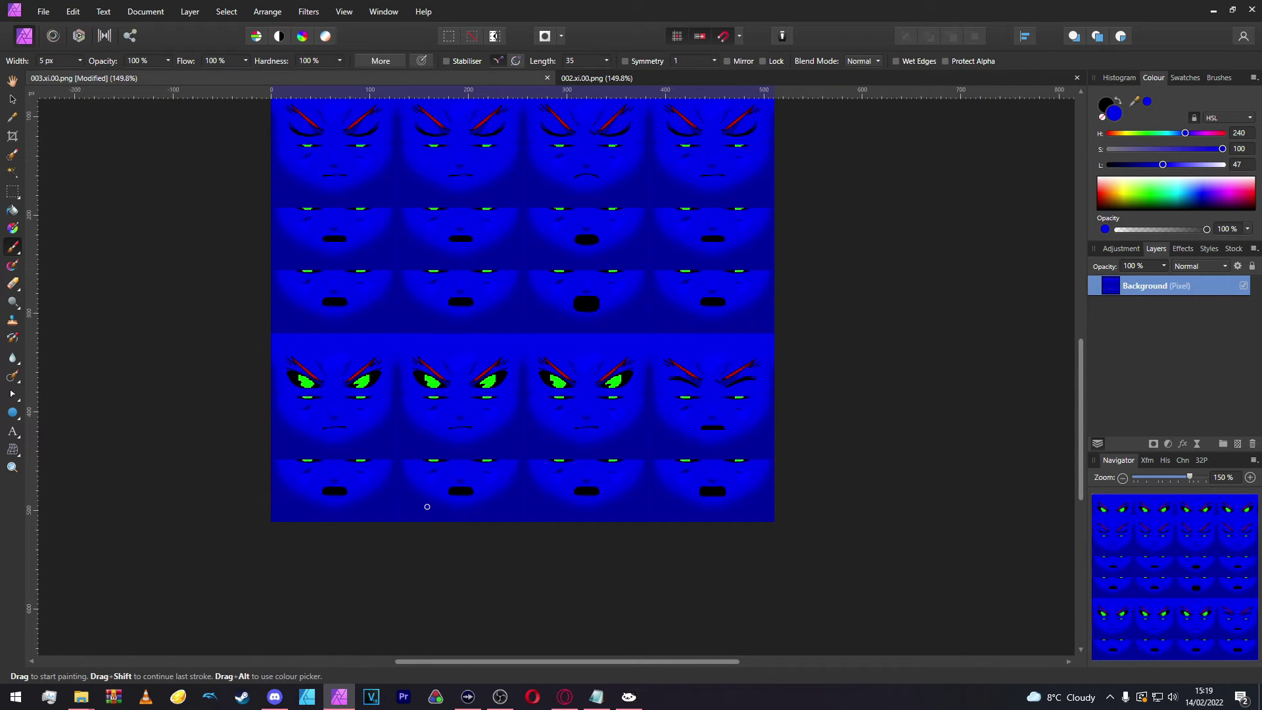
scroll(427, 507, "up", 4)
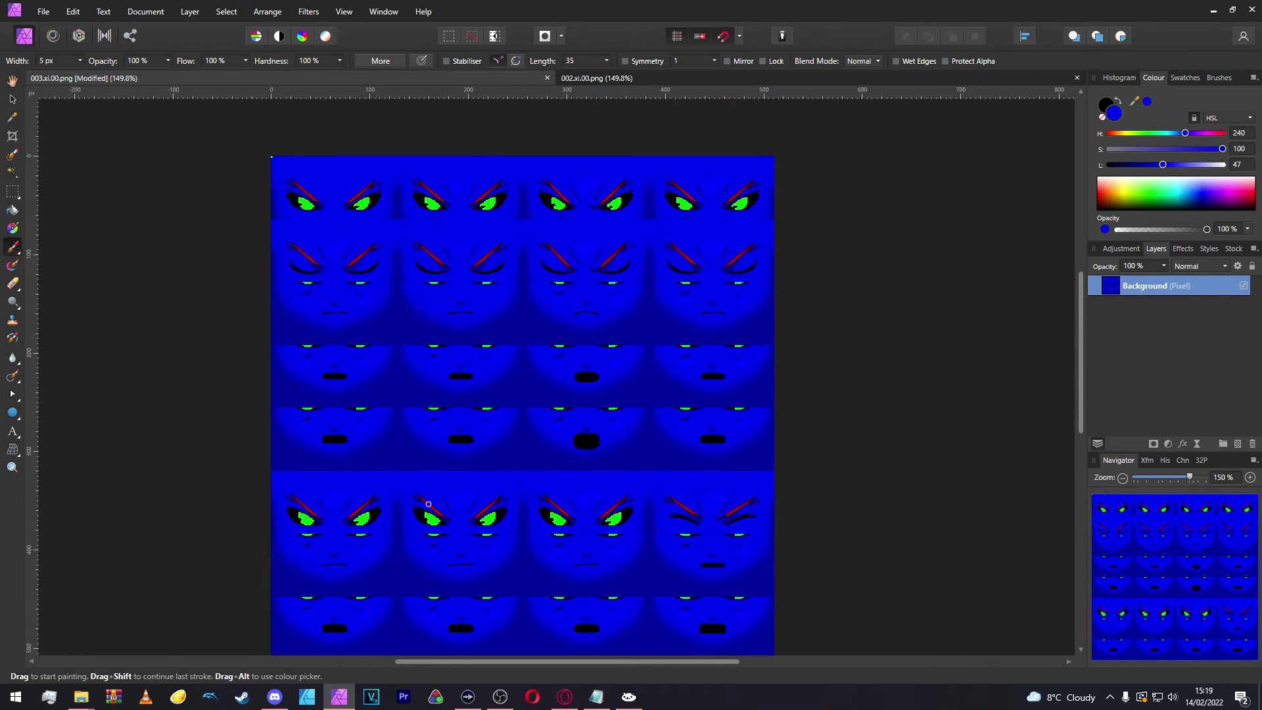
Step: Switch to the 002.xi.00.png texture, inspect the creases on its first face, and unlock the Background layer
left_click(587, 78)
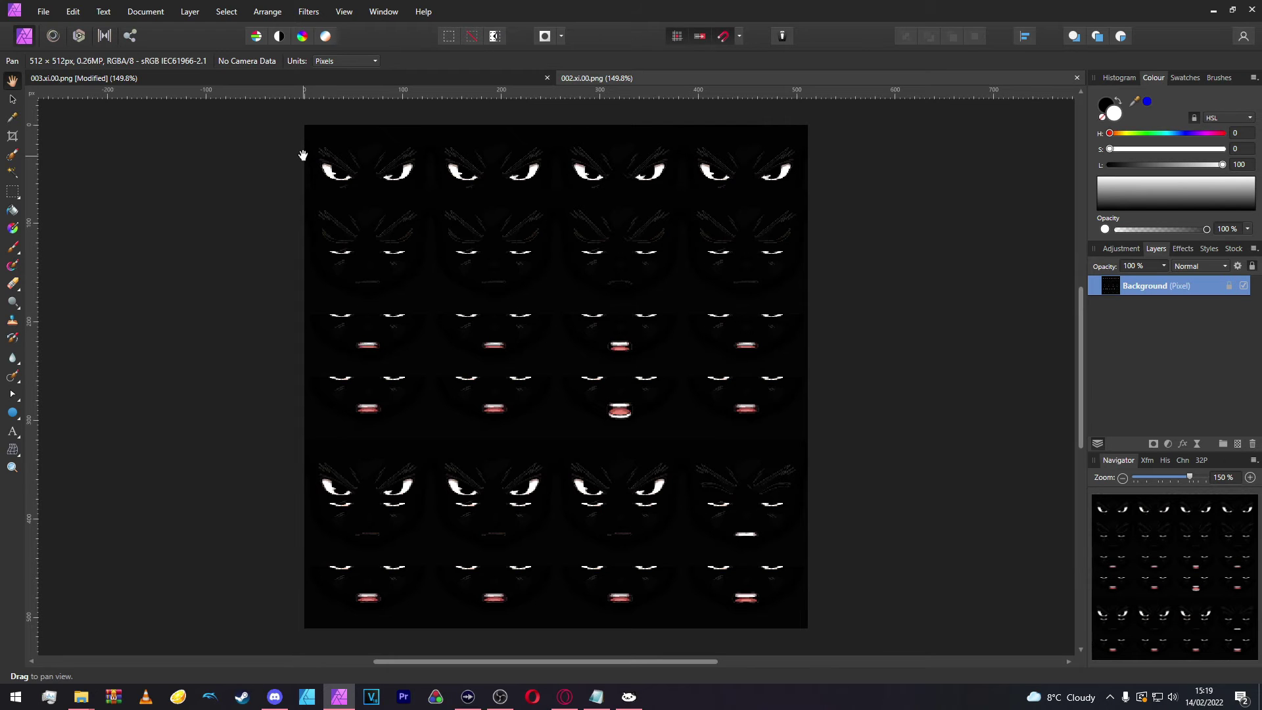
scroll(303, 155, "up", 8)
left_click_drag(700, 219, 680, 218)
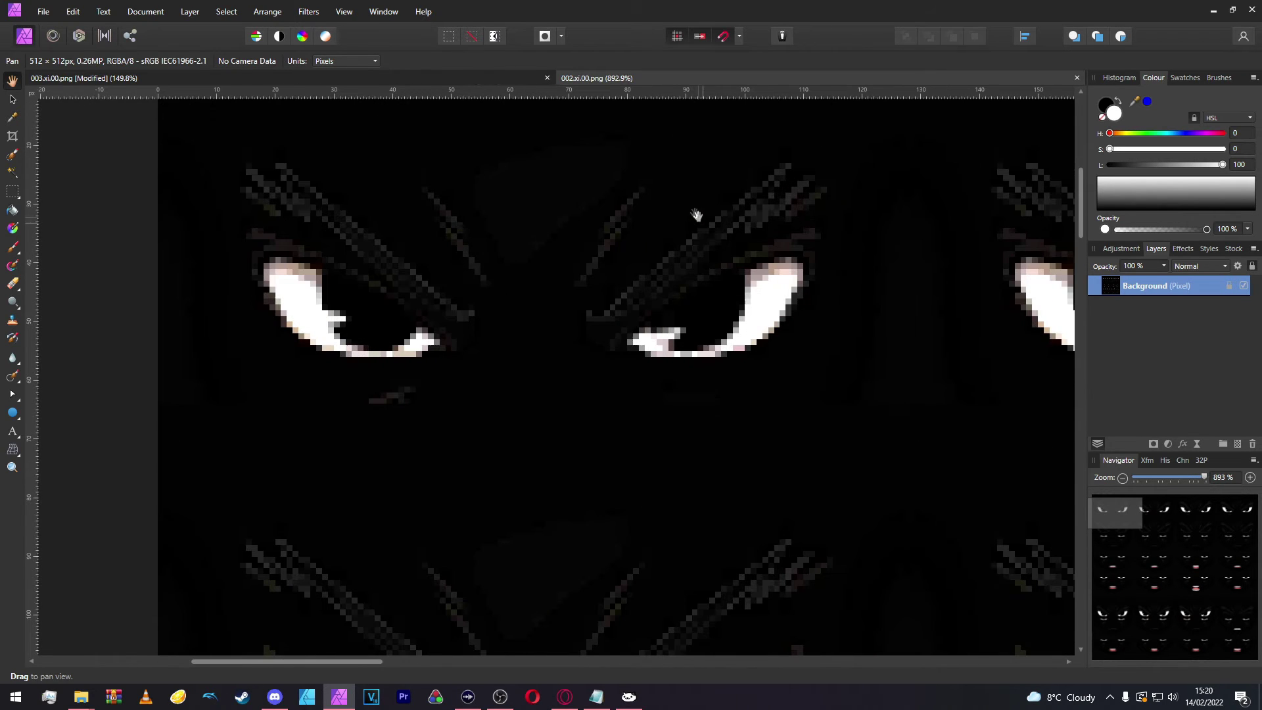
scroll(625, 208, "up", 2)
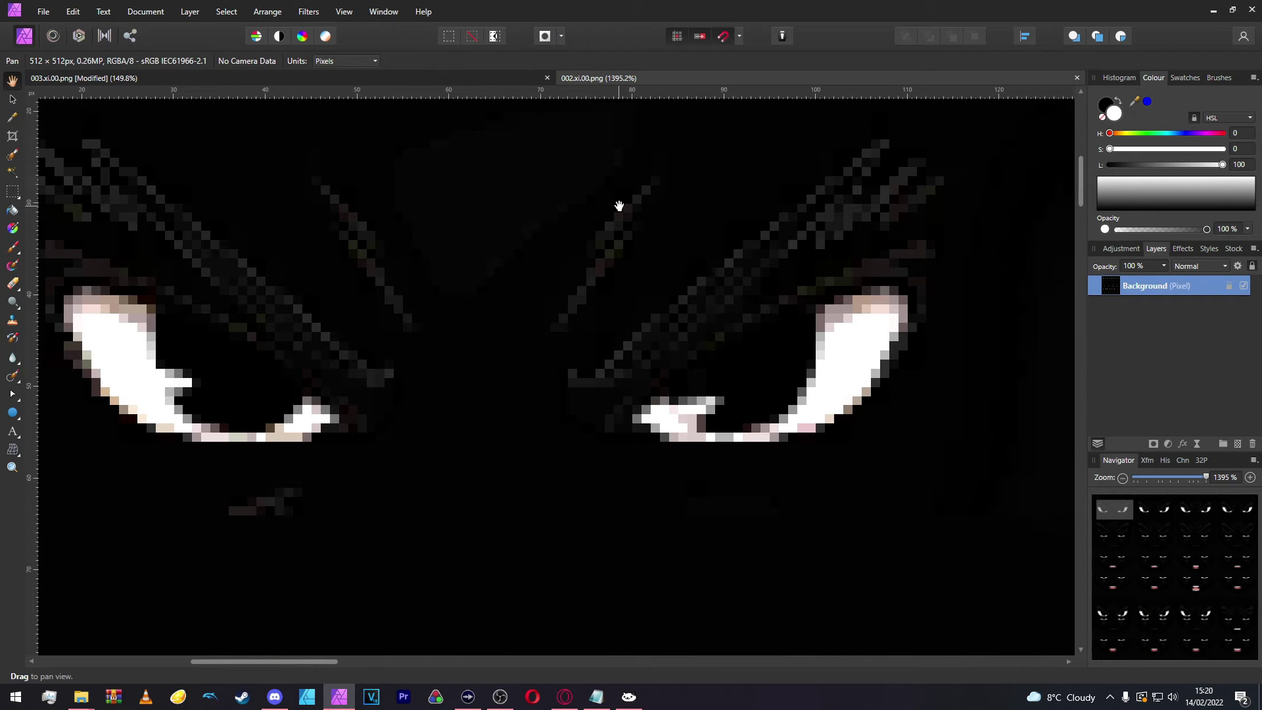
scroll(619, 205, "down", 8)
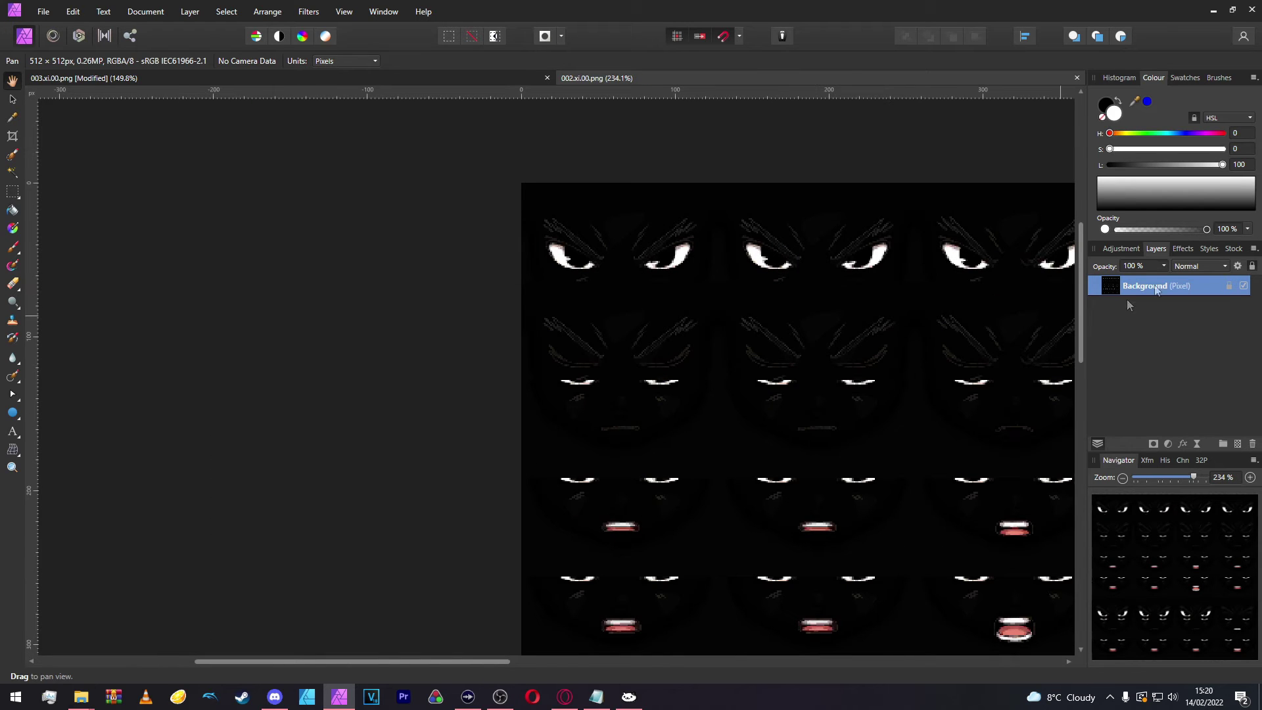
left_click(1227, 287)
scroll(683, 235, "left", 3)
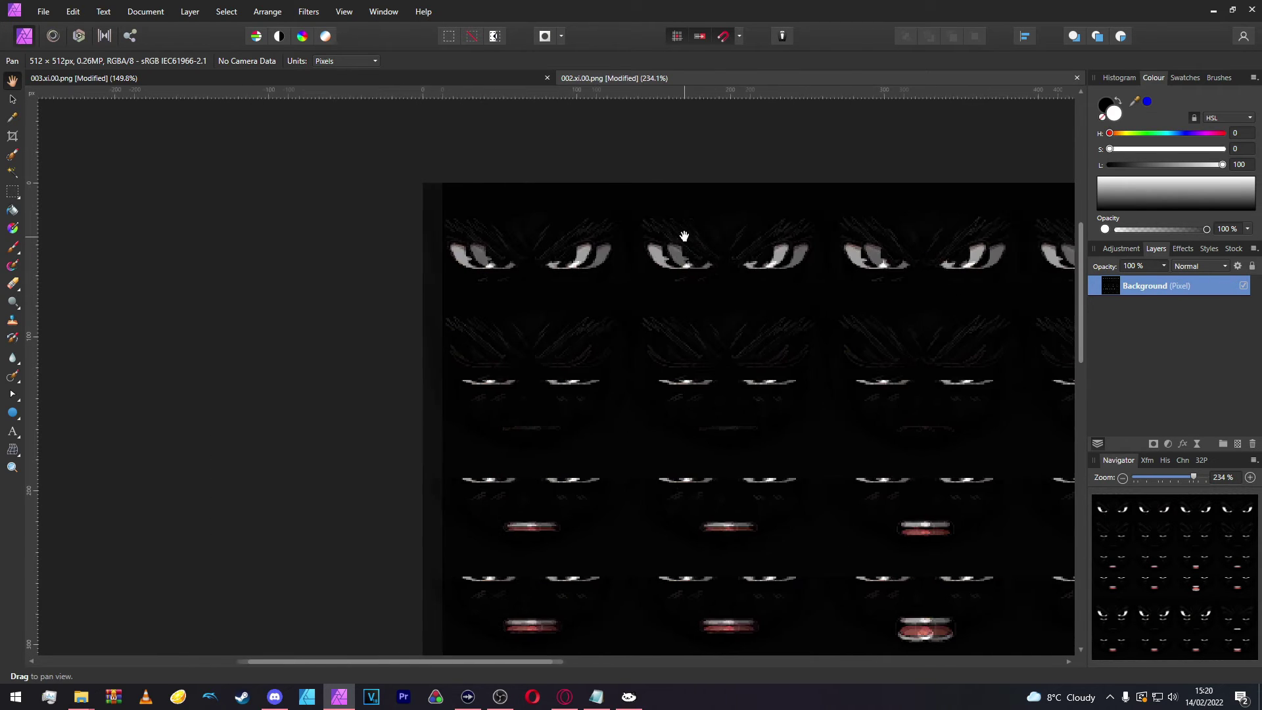
scroll(683, 236, "down", 1)
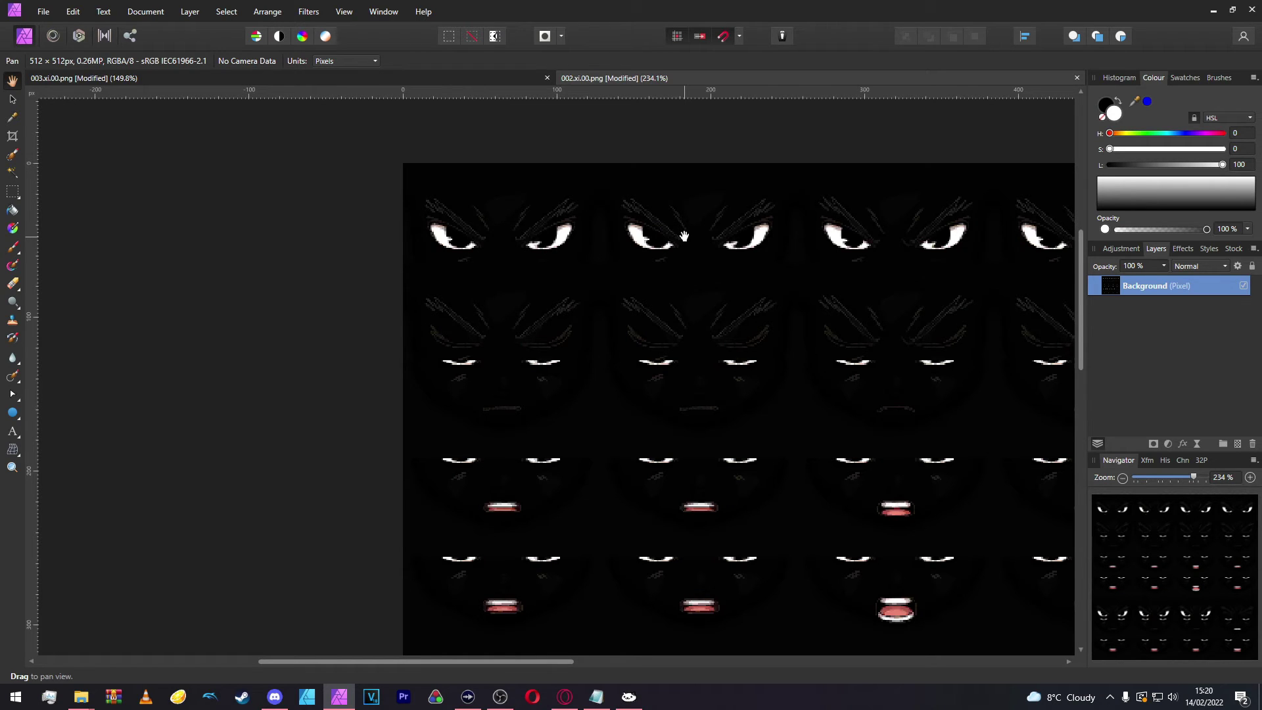
scroll(683, 235, "down", 2)
scroll(684, 235, "right", 2)
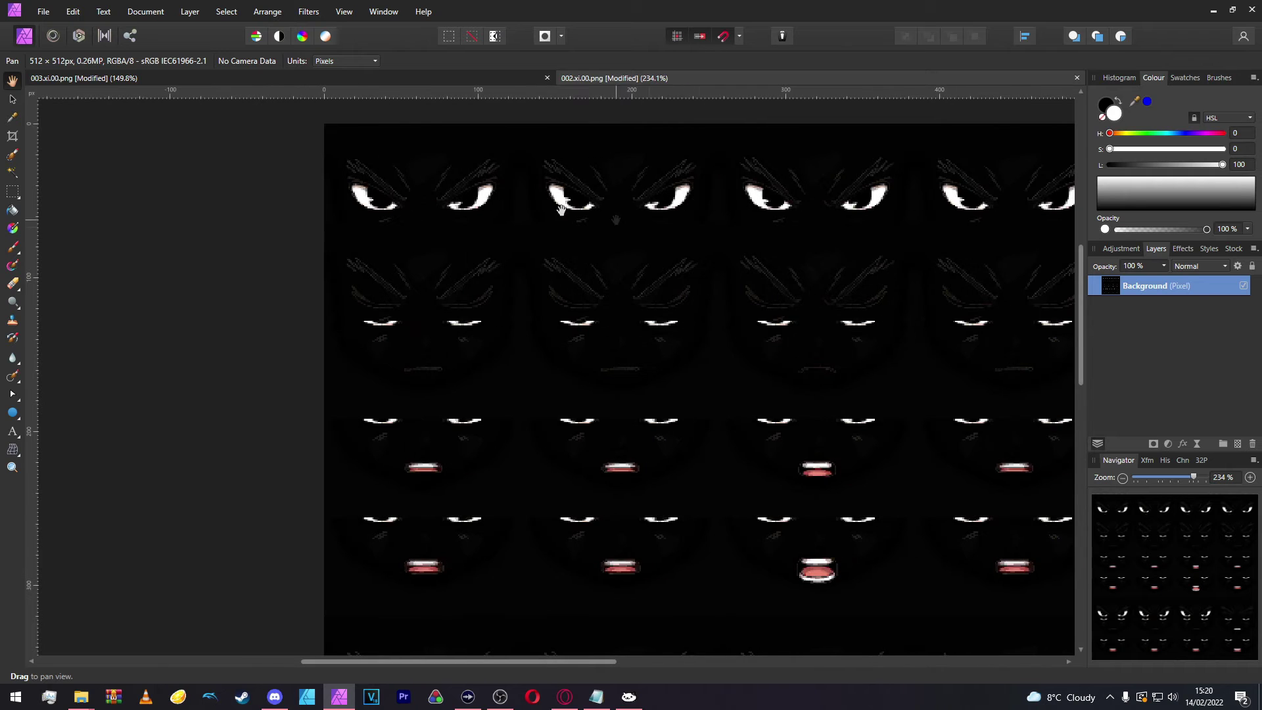
scroll(404, 175, "up", 1)
Step: Check 003.xi.00.png, then sample the near-black forehead colour (RGB 6, 6, 6) between the first face's eyebrows in 002.xi.00.png
left_click(417, 82)
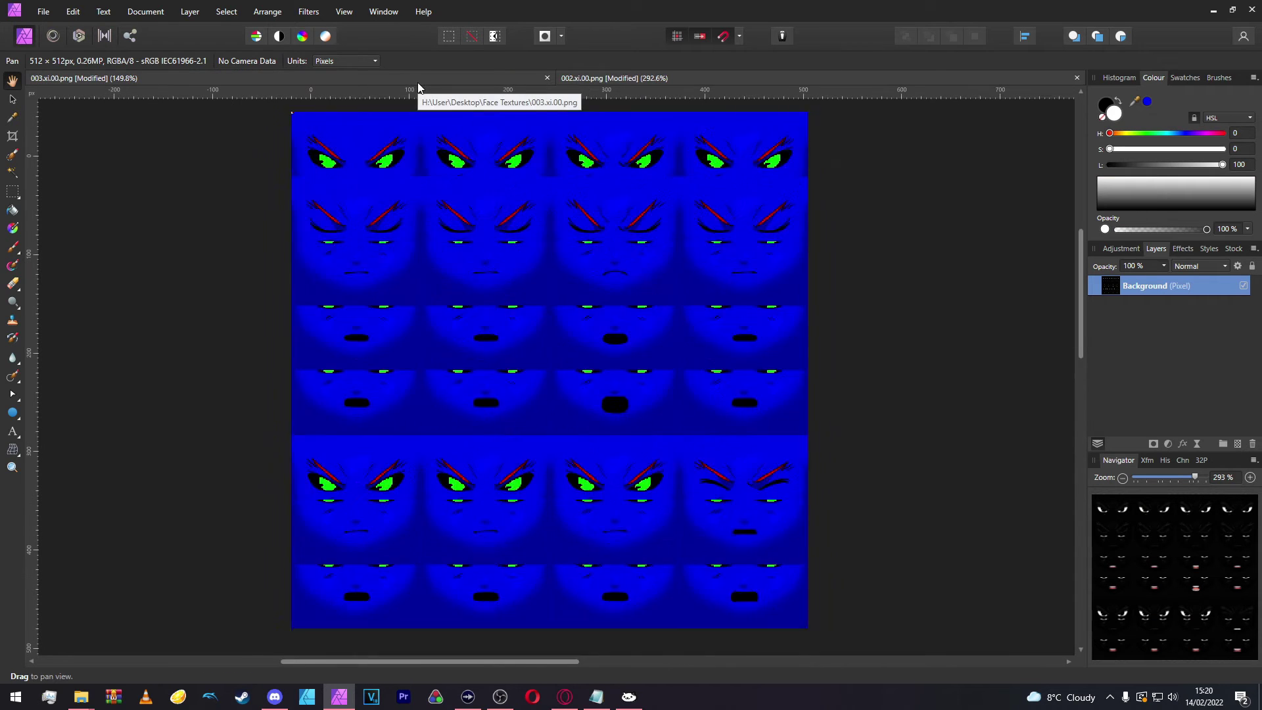
key("b")
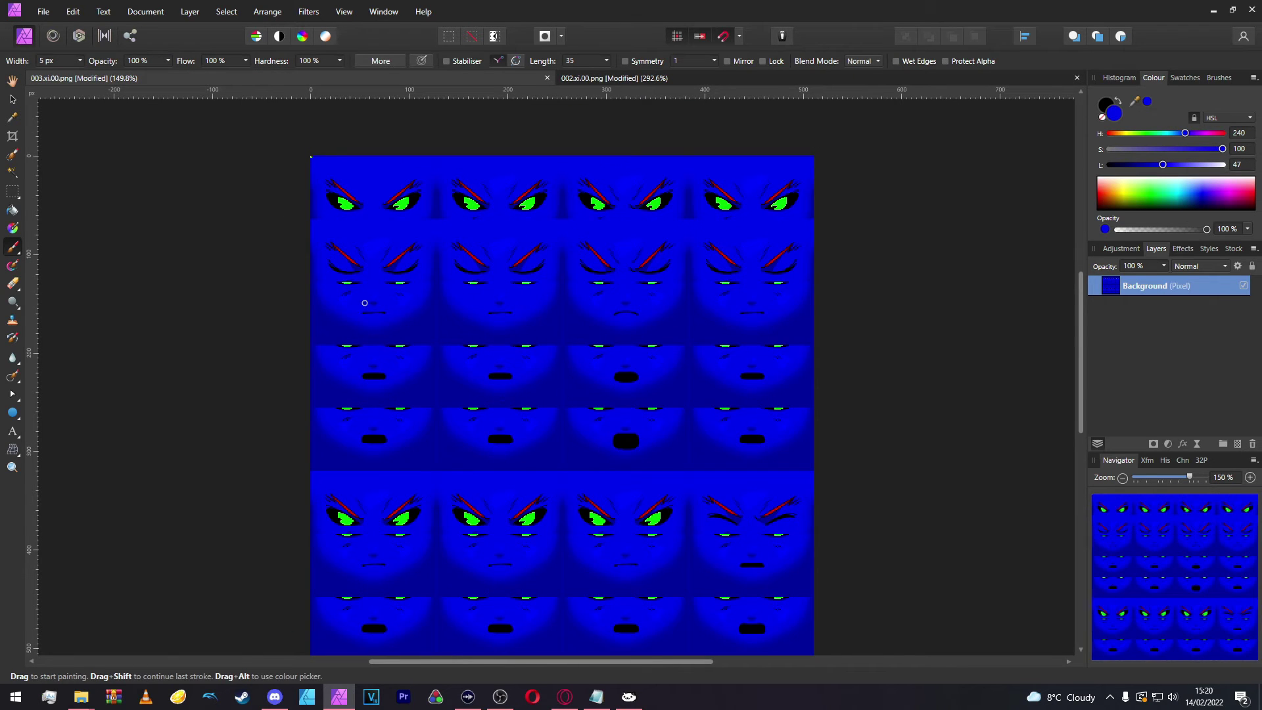
left_click(566, 80)
key("h")
scroll(407, 172, "up", 6)
scroll(374, 195, "up", 2)
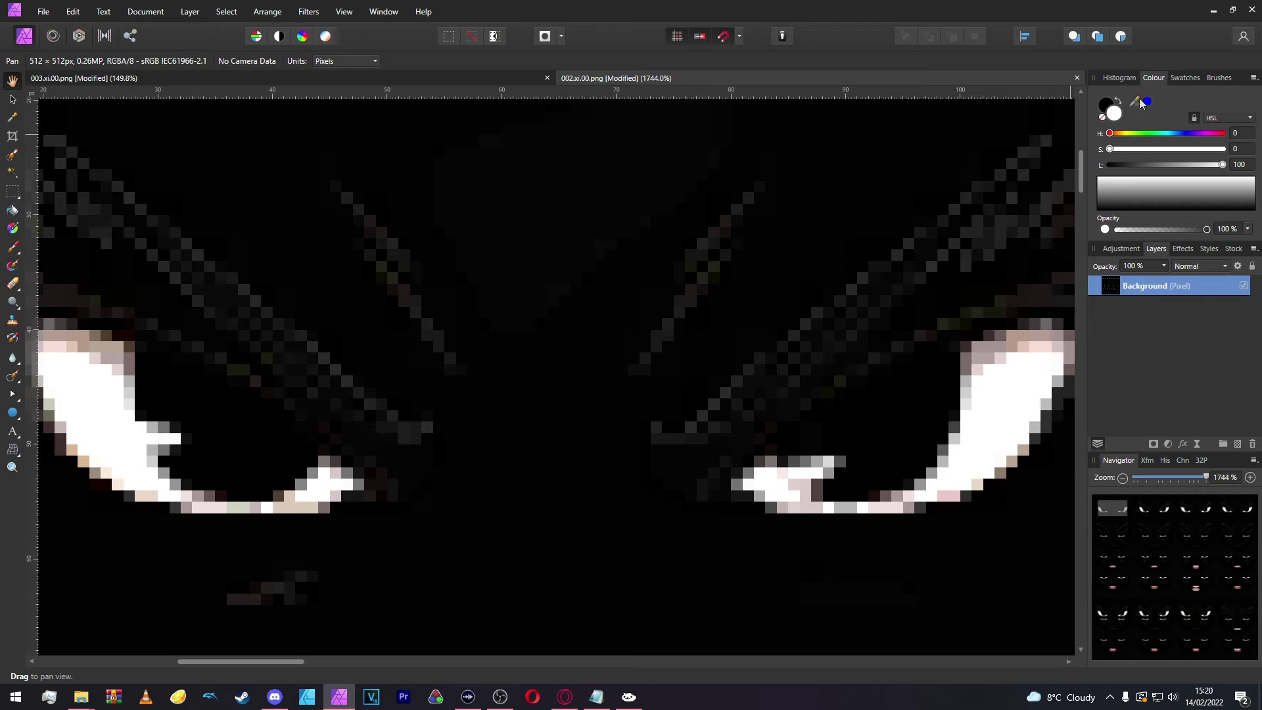
left_click_drag(1136, 105, 534, 190)
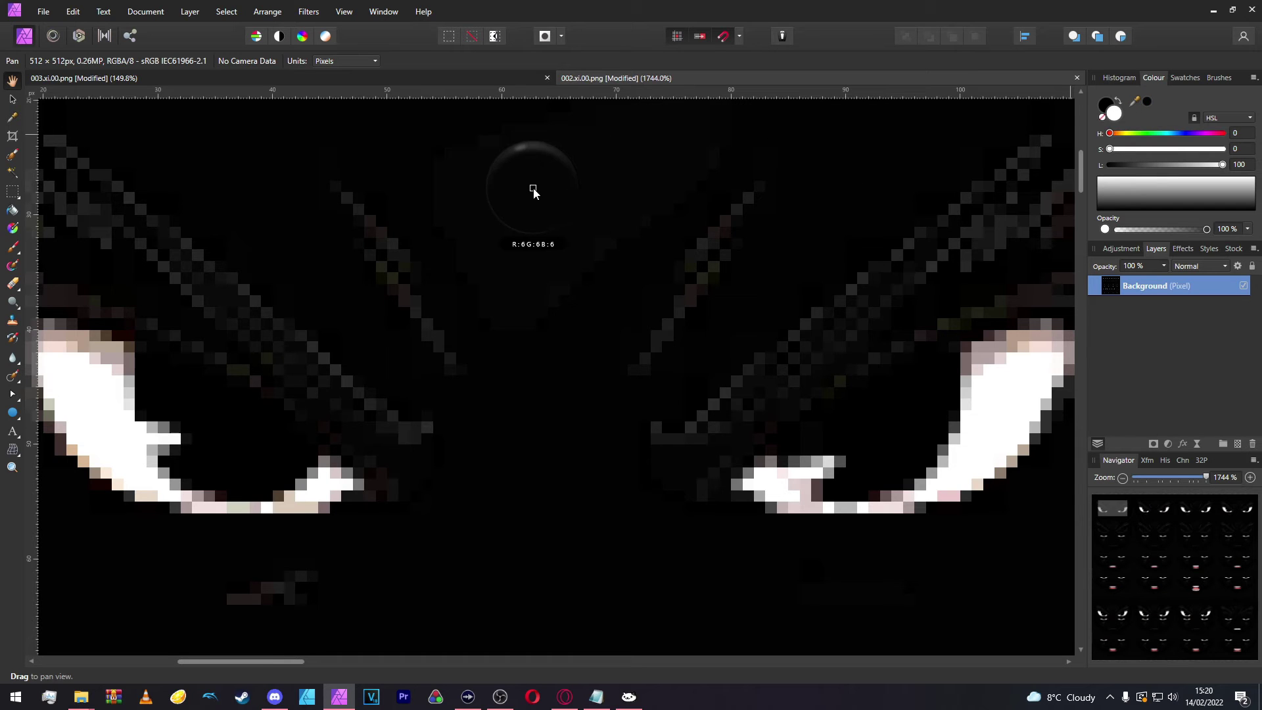
left_click_drag(534, 191, 535, 187)
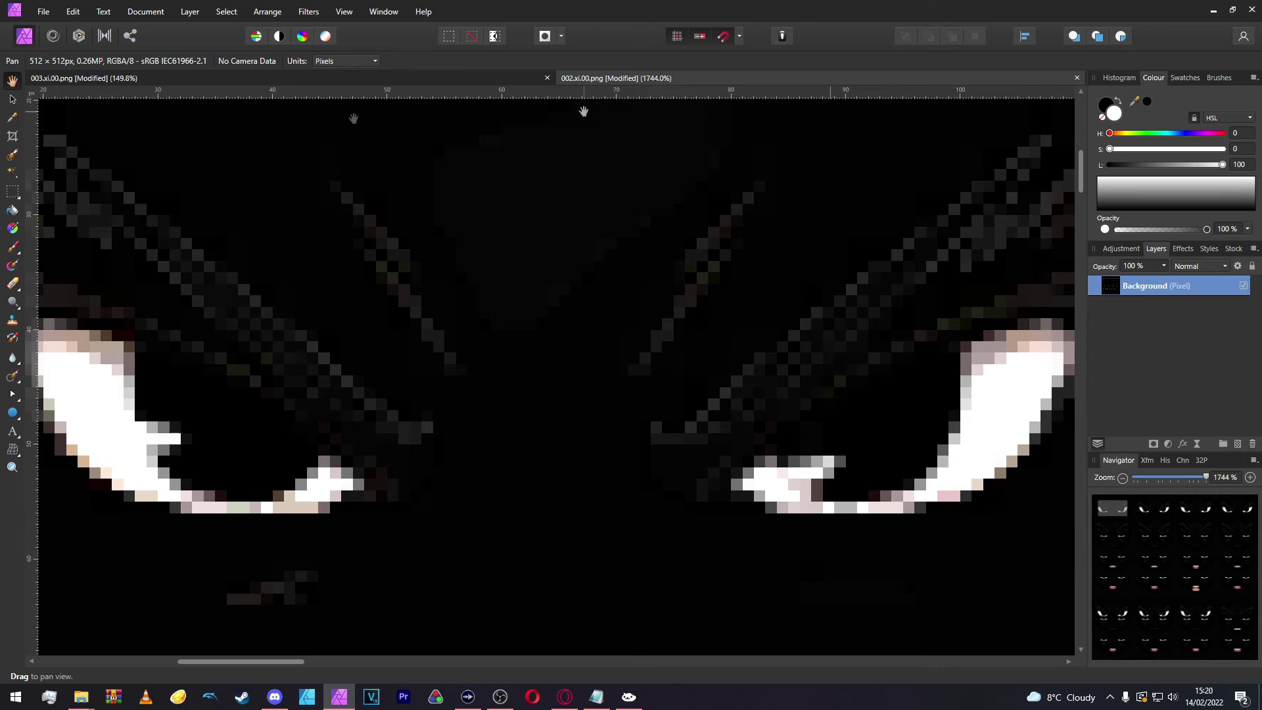
Step: Paint over both crease lines between the eyebrows of the top row's first face with the sampled near-black, using the Paint Brush
left_click(12, 247)
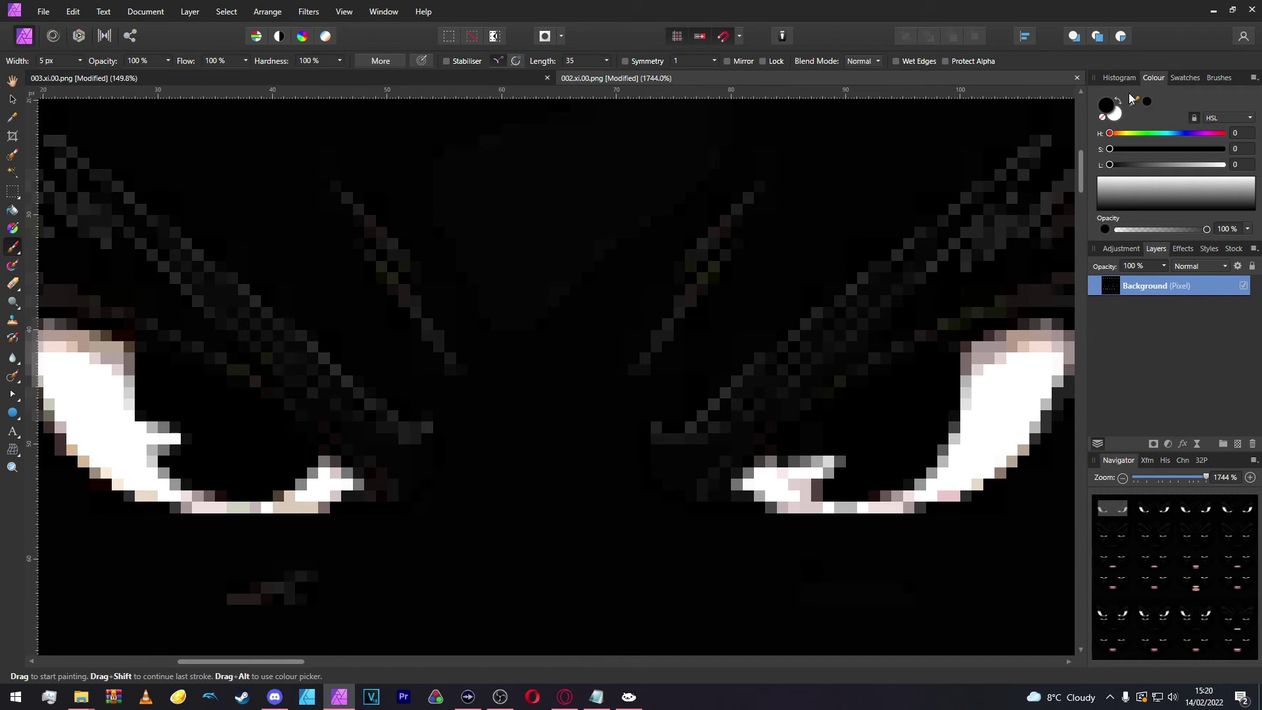
left_click(1149, 106)
mouse_move(331, 183)
left_mouse_down()
mouse_move(431, 349)
mouse_move(460, 372)
left_mouse_up()
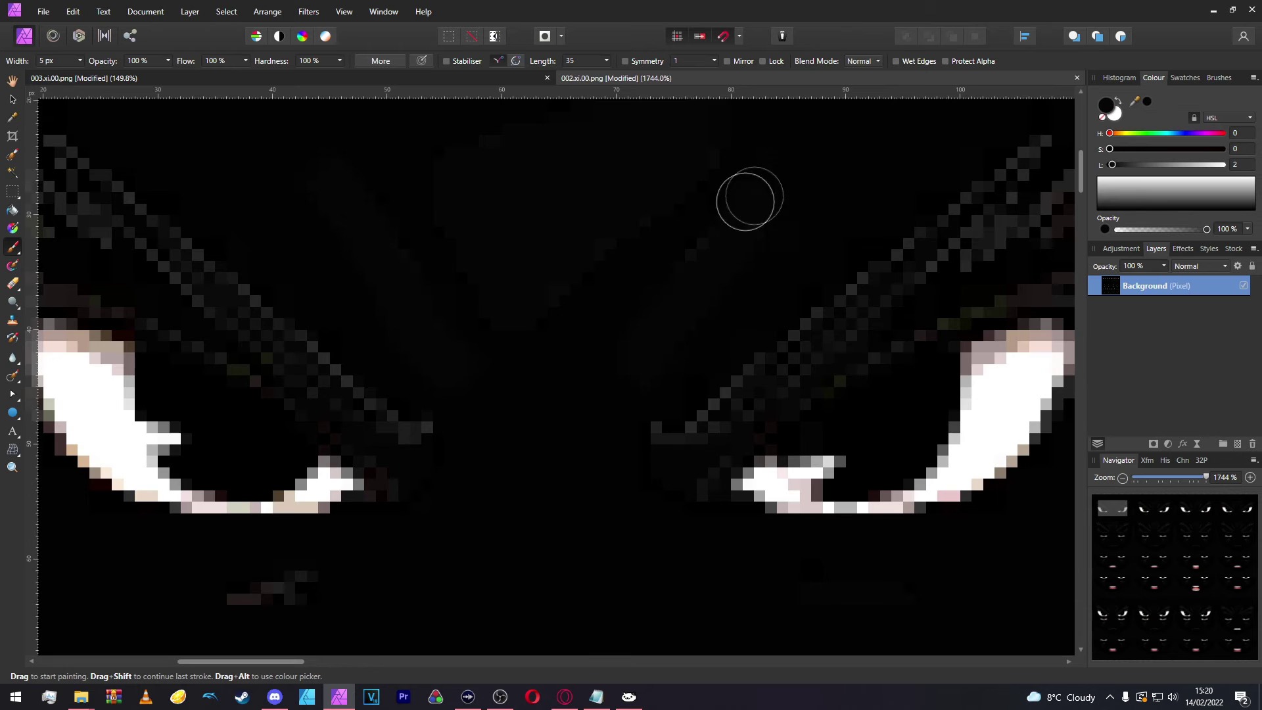
Step: Paint over both forehead crease lines of the second row's first face in the sampled near-black
scroll(574, 321, "down", 3)
scroll(568, 323, "up", 3)
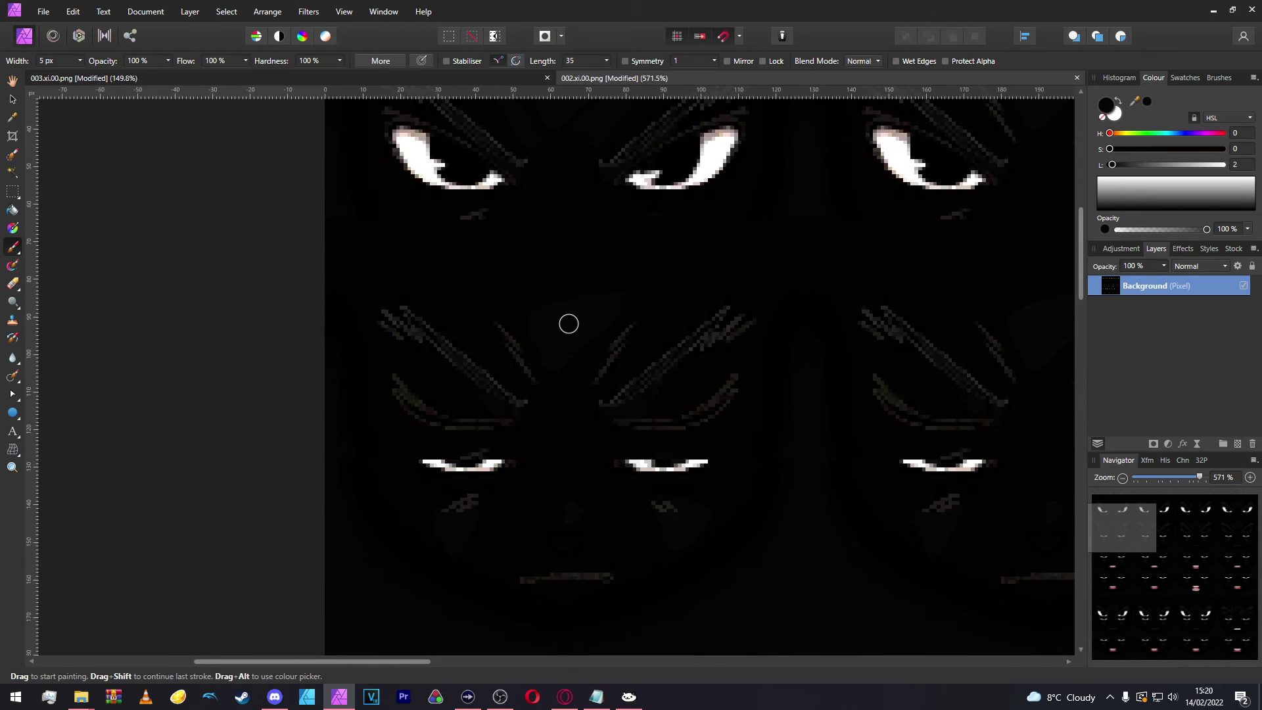
mouse_move(721, 395)
left_mouse_down()
mouse_move(769, 307)
mouse_move(644, 458)
left_mouse_up()
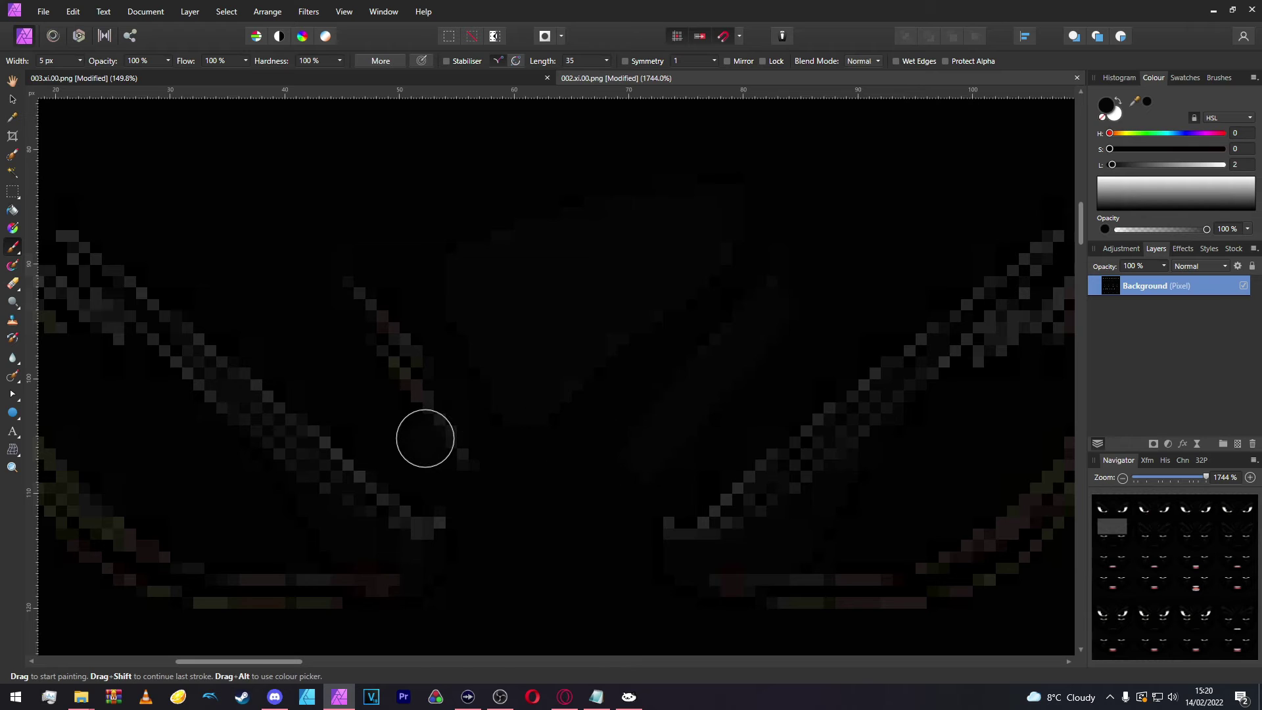
left_click_drag(465, 459, 364, 314)
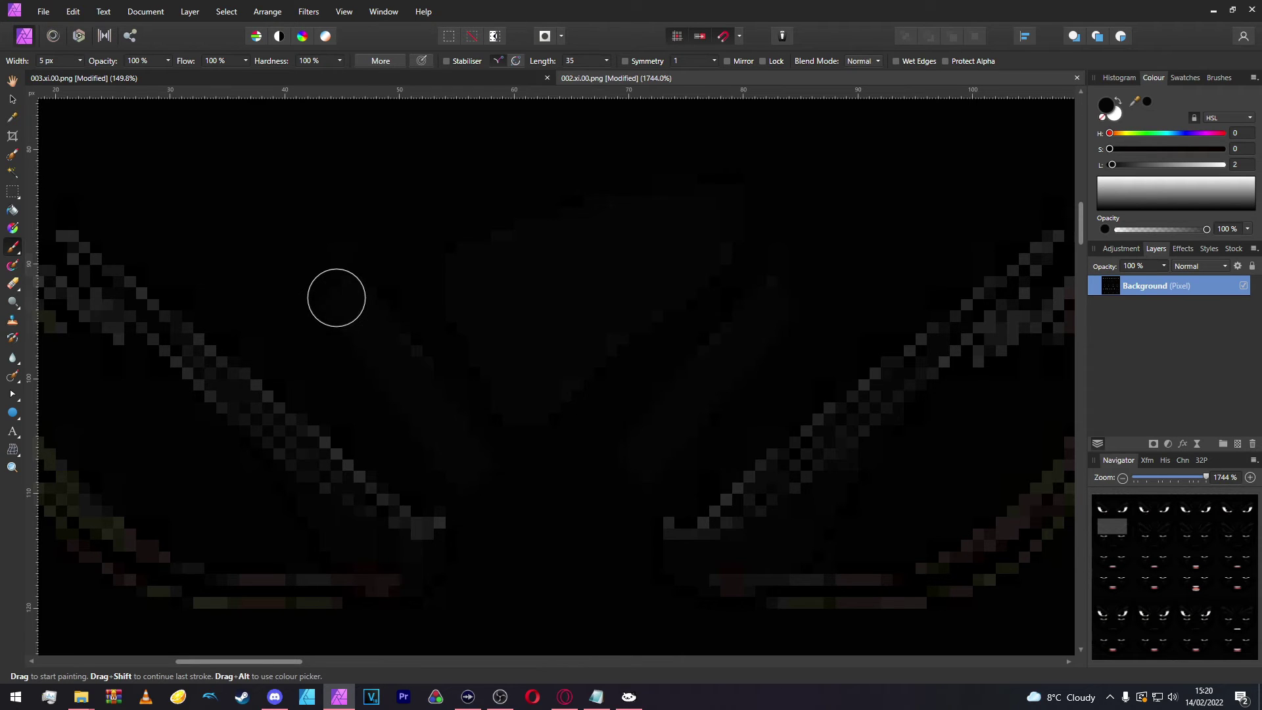
Step: Compare the 003.xi.00.png and 002.xi.00.png textures, ending on 003.xi.00.png
left_click(334, 77)
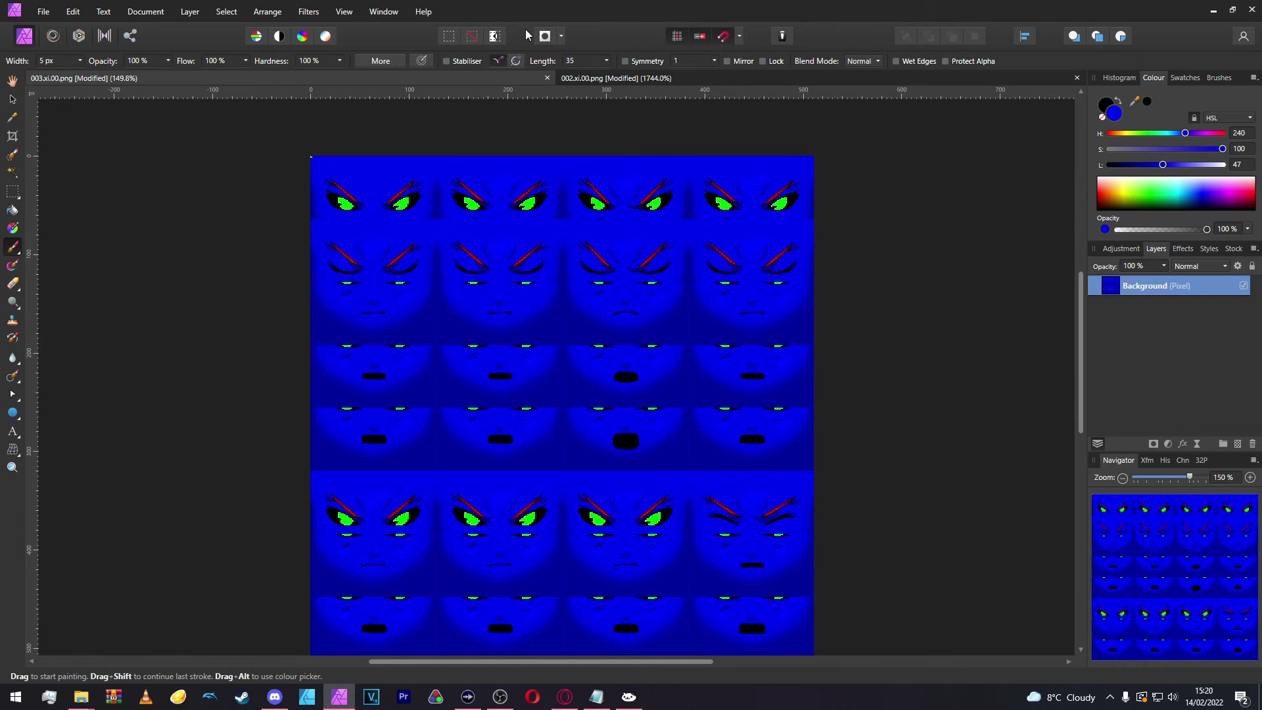
left_click(582, 74)
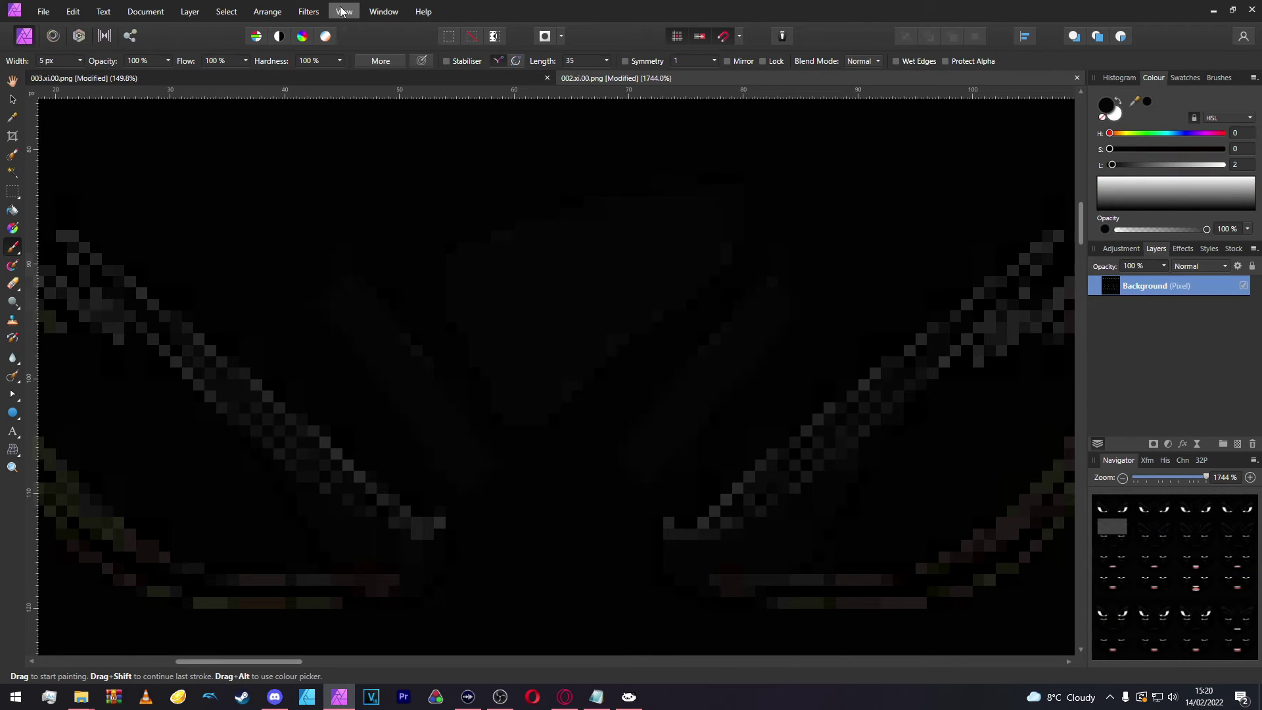
left_click(372, 79)
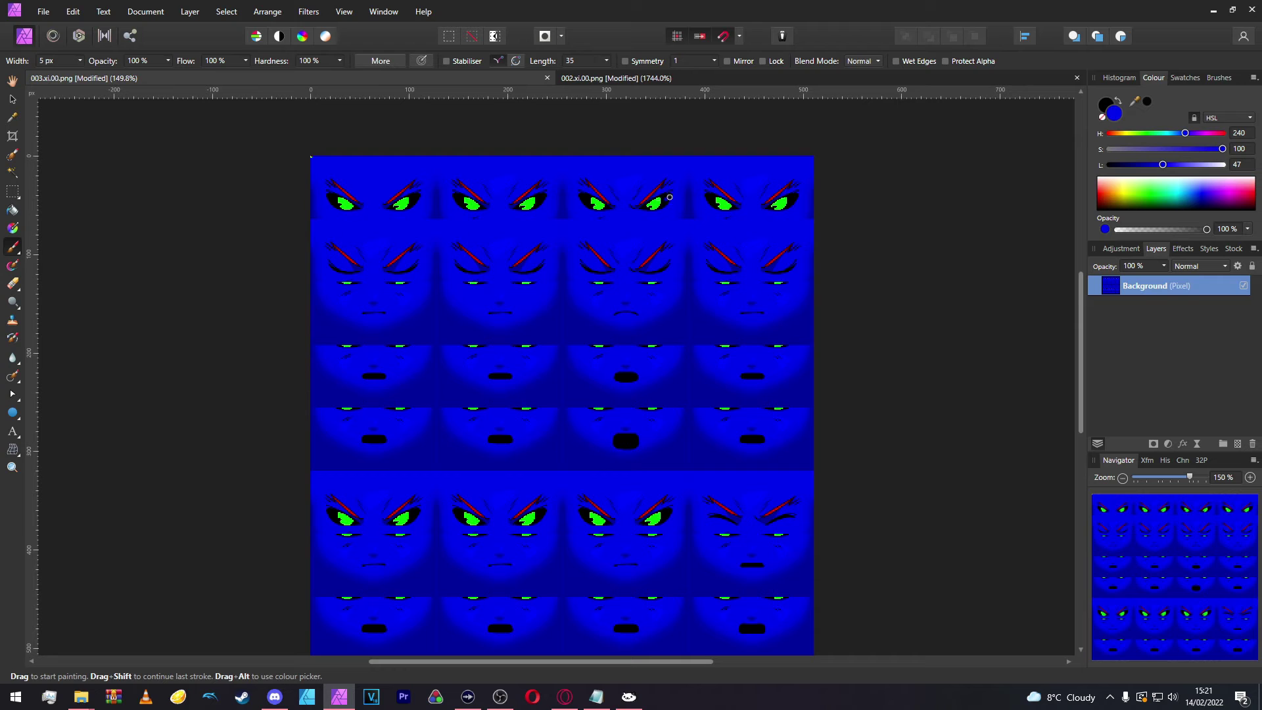
Step: Paint over both forehead creases and the forehead highlight of the second row's first face in 003.xi.00.png with the current blue
scroll(407, 200, "up", 6)
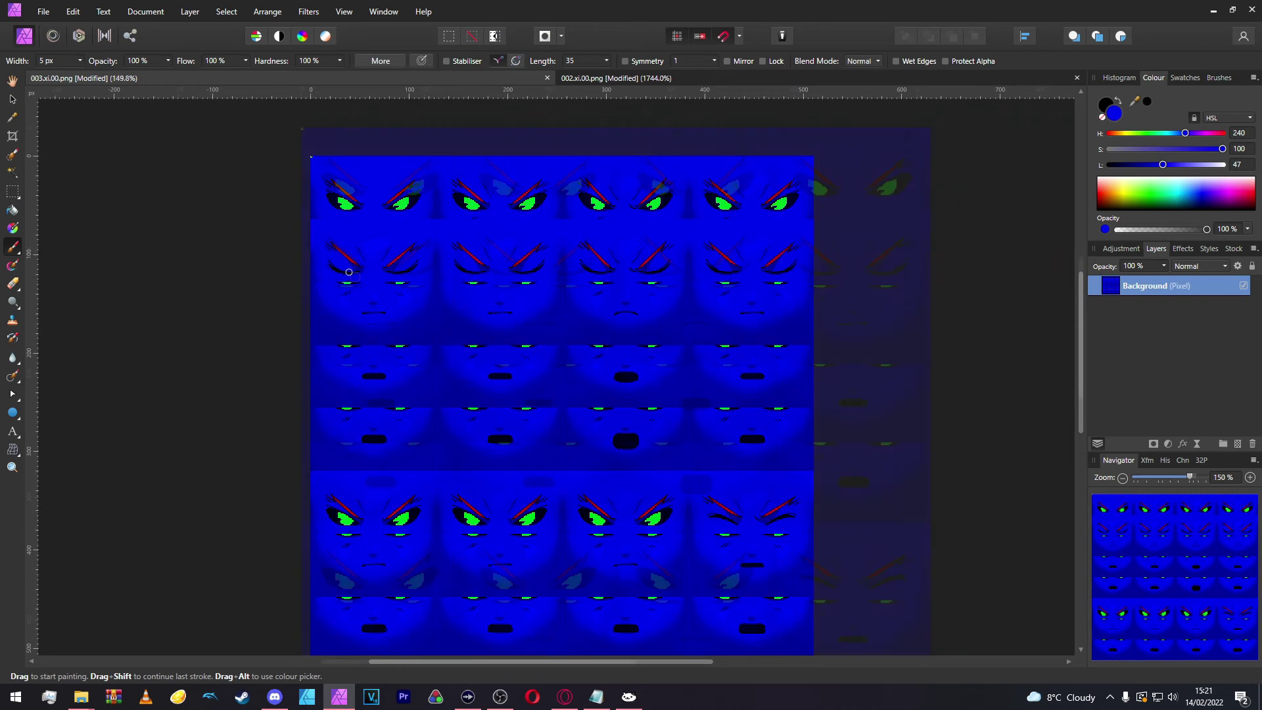
scroll(470, 228, "up", 4)
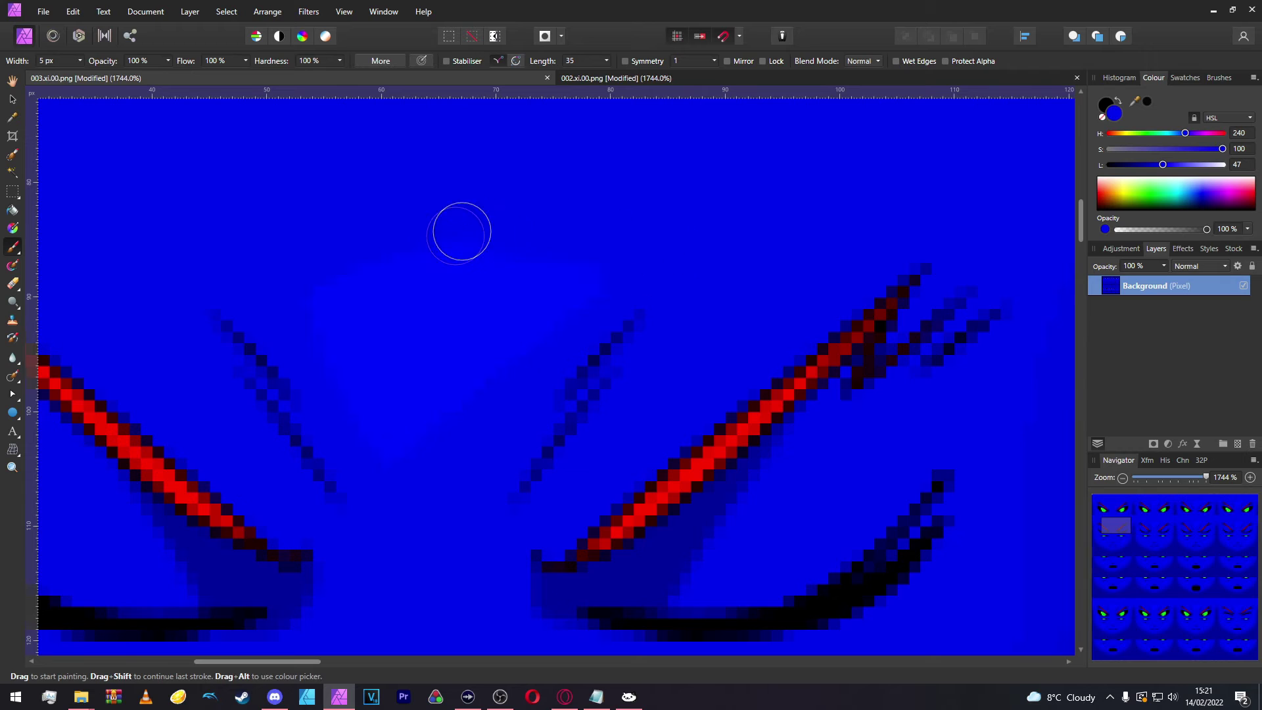
left_click_drag(214, 303, 332, 487)
mouse_move(484, 381)
left_mouse_down()
mouse_move(608, 290)
mouse_move(446, 288)
mouse_move(370, 309)
mouse_move(405, 383)
mouse_move(538, 321)
mouse_move(437, 314)
mouse_move(422, 332)
mouse_move(505, 410)
mouse_move(627, 337)
mouse_move(512, 495)
left_mouse_up()
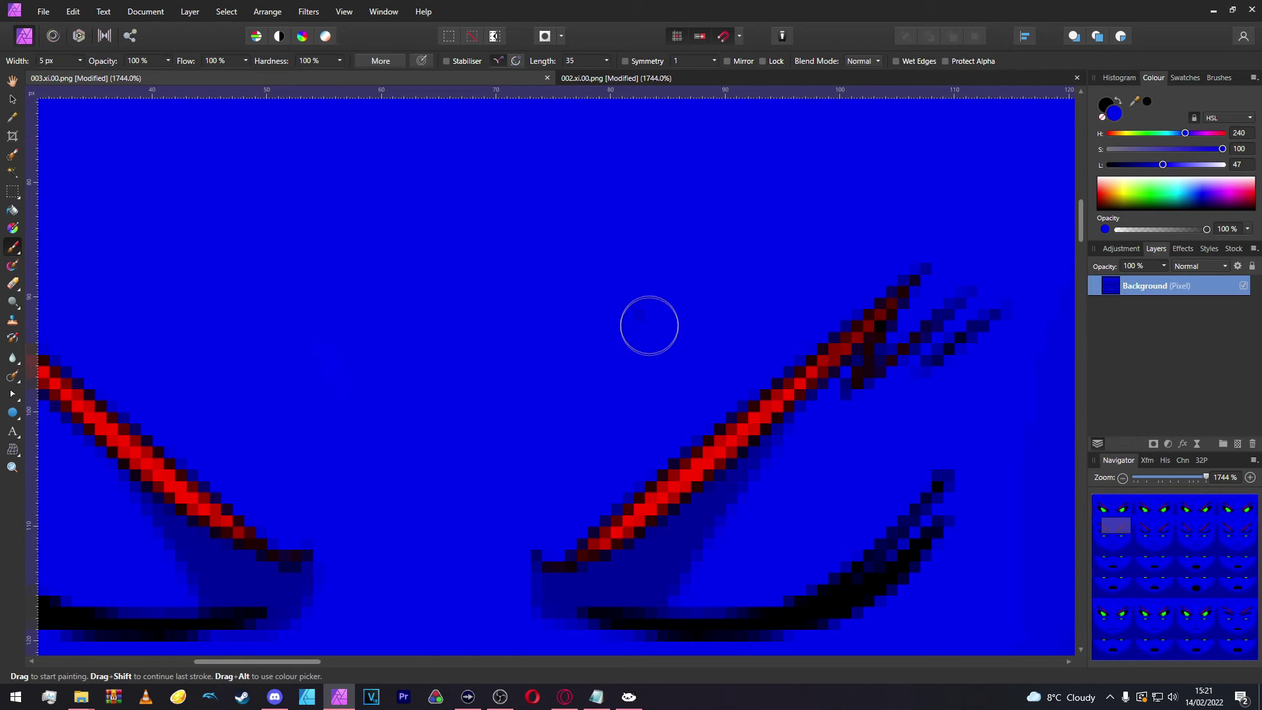
Step: Paint over the scratch marks and highlights on both cheeks of the second row's first face in the same blue
scroll(448, 414, "down", 5)
scroll(563, 442, "up", 4)
scroll(352, 369, "up", 3)
mouse_move(349, 350)
left_mouse_down()
mouse_move(312, 328)
mouse_move(197, 361)
mouse_move(154, 411)
mouse_move(156, 479)
left_mouse_up()
mouse_move(166, 532)
left_mouse_down()
mouse_move(120, 459)
mouse_move(178, 407)
mouse_move(326, 353)
mouse_move(350, 394)
mouse_move(244, 494)
mouse_move(226, 386)
mouse_move(372, 283)
left_mouse_up()
scroll(445, 360, "down", 4)
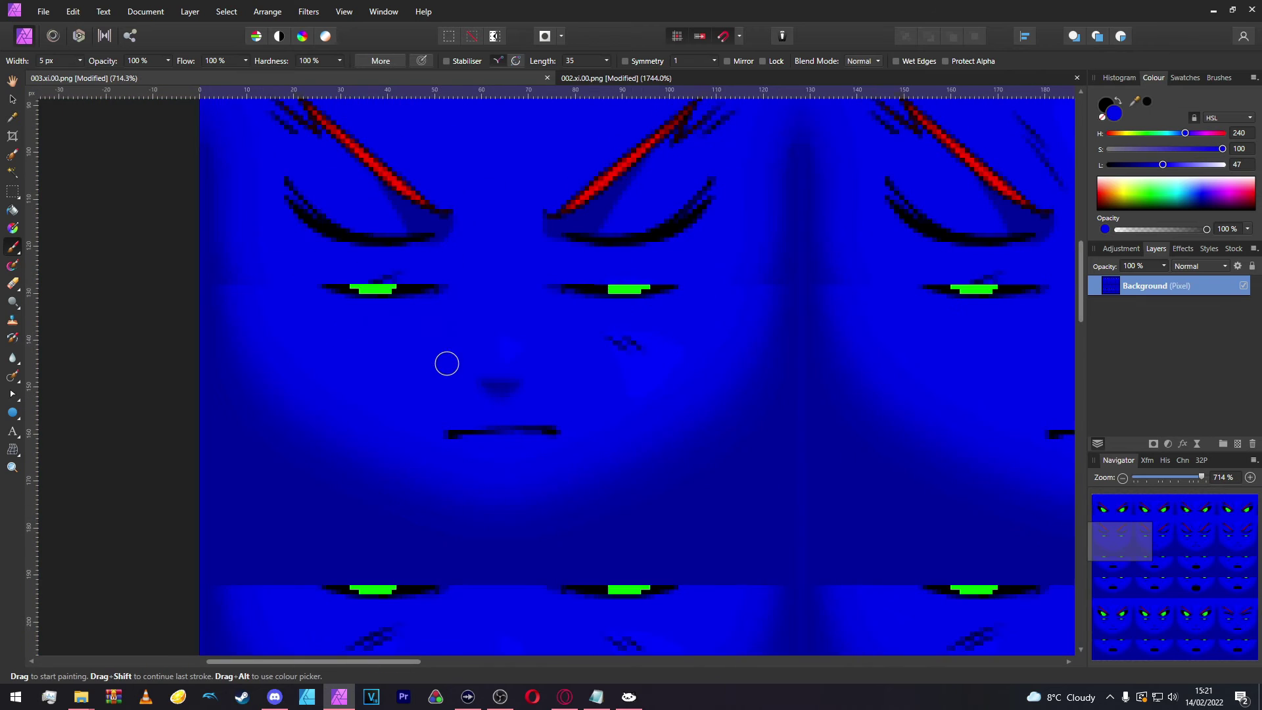
scroll(591, 358, "up", 4)
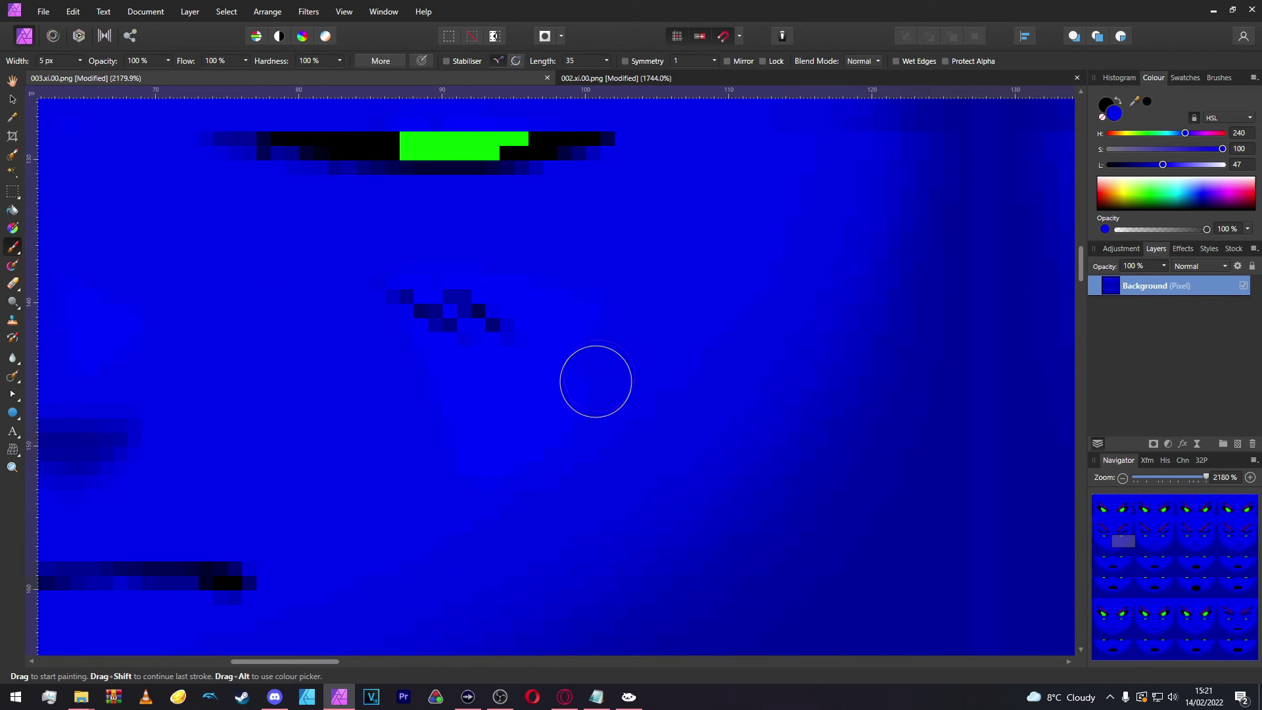
mouse_move(403, 349)
left_mouse_down()
mouse_move(393, 290)
mouse_move(543, 293)
left_mouse_up()
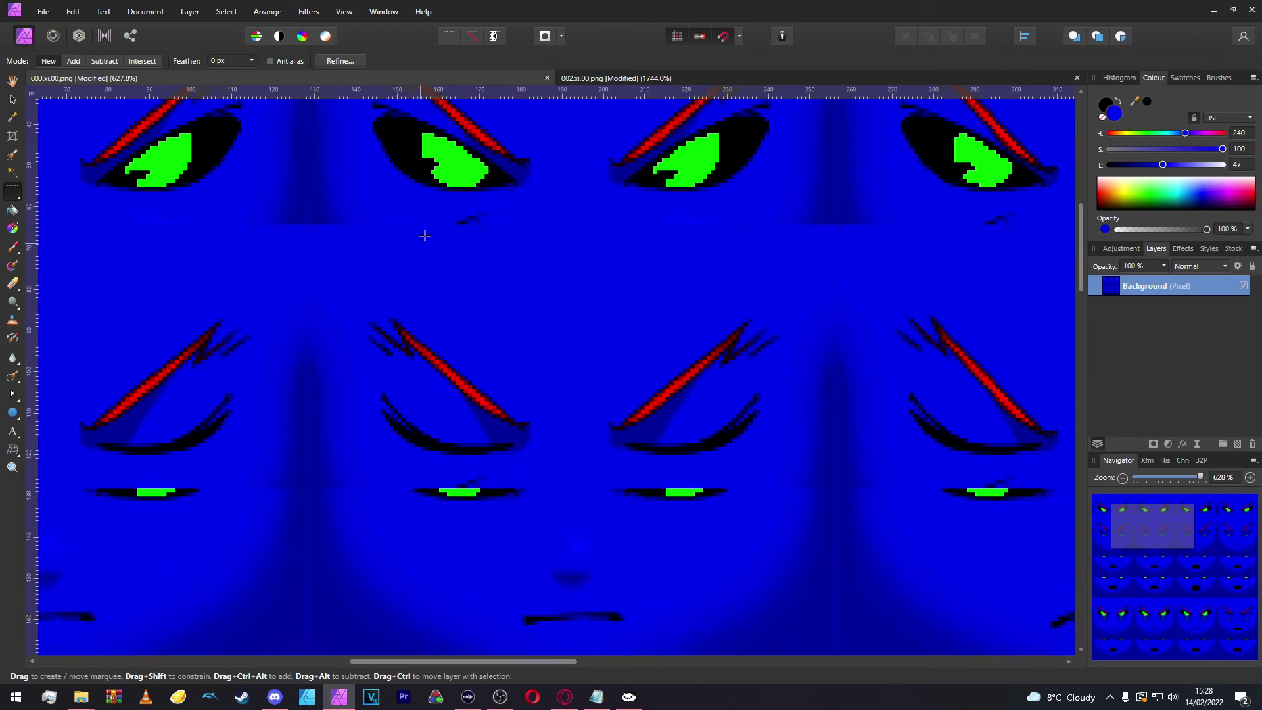
Step: Examine the small marks beneath the eyes along the top row's lower boundary in 003.xi.00.png
scroll(449, 264, "up", 2)
scroll(449, 263, "up", 3)
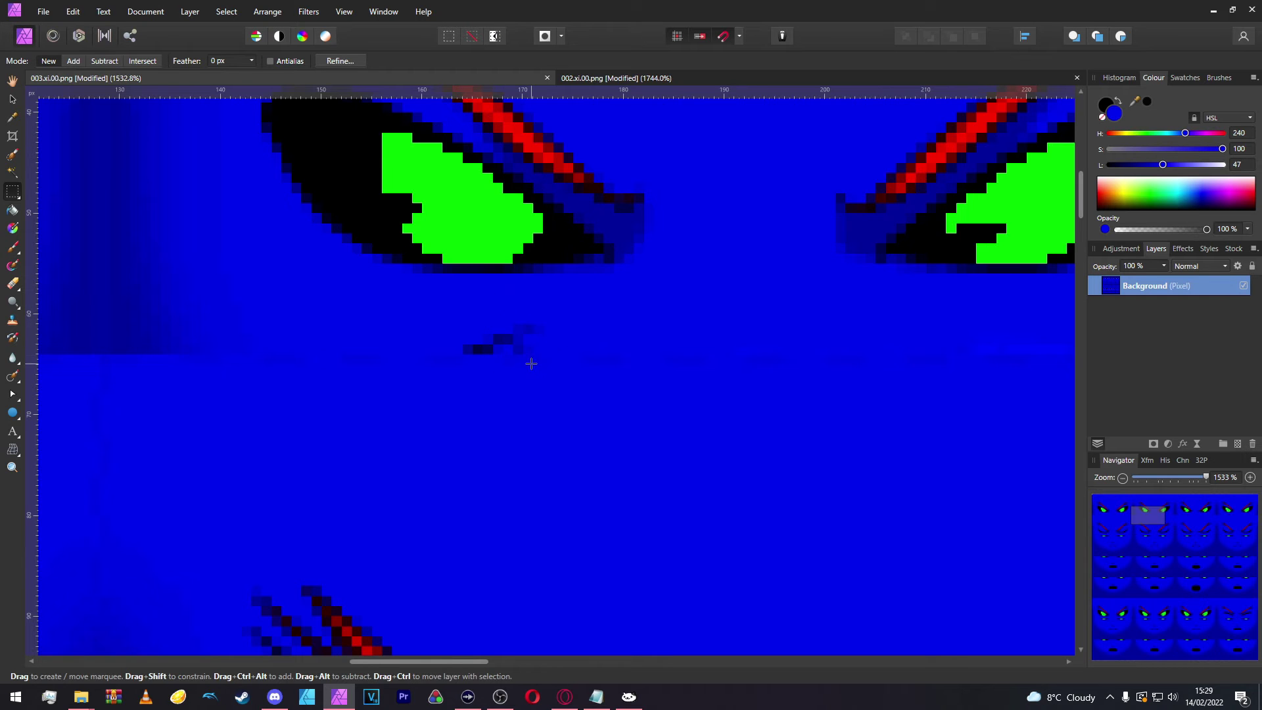
scroll(478, 370, "down", 3)
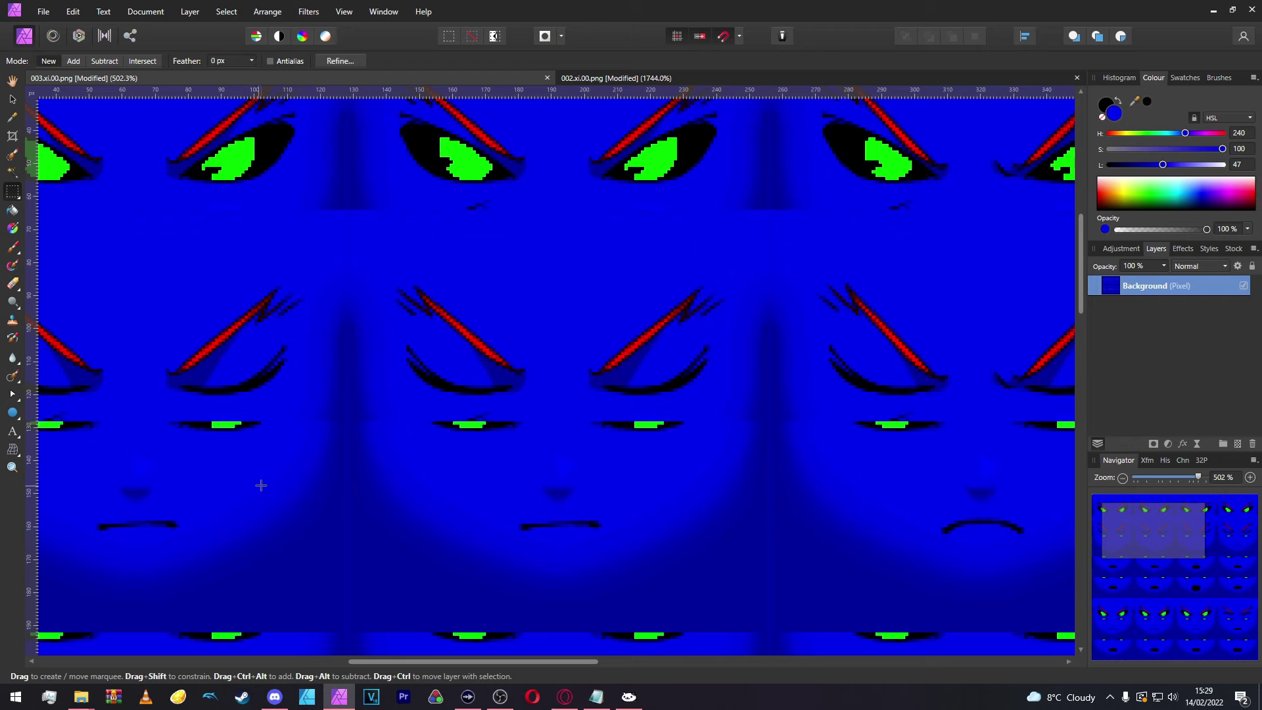
scroll(482, 150, "up", 3)
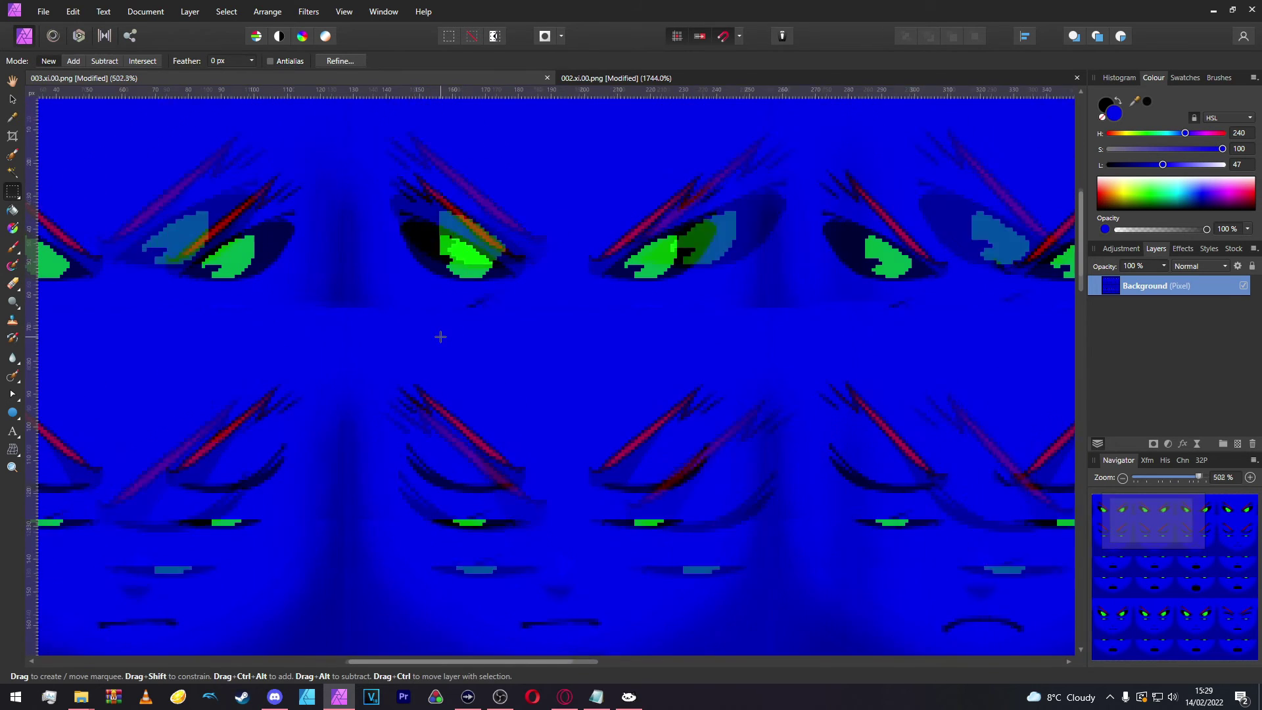
scroll(440, 336, "up", 3)
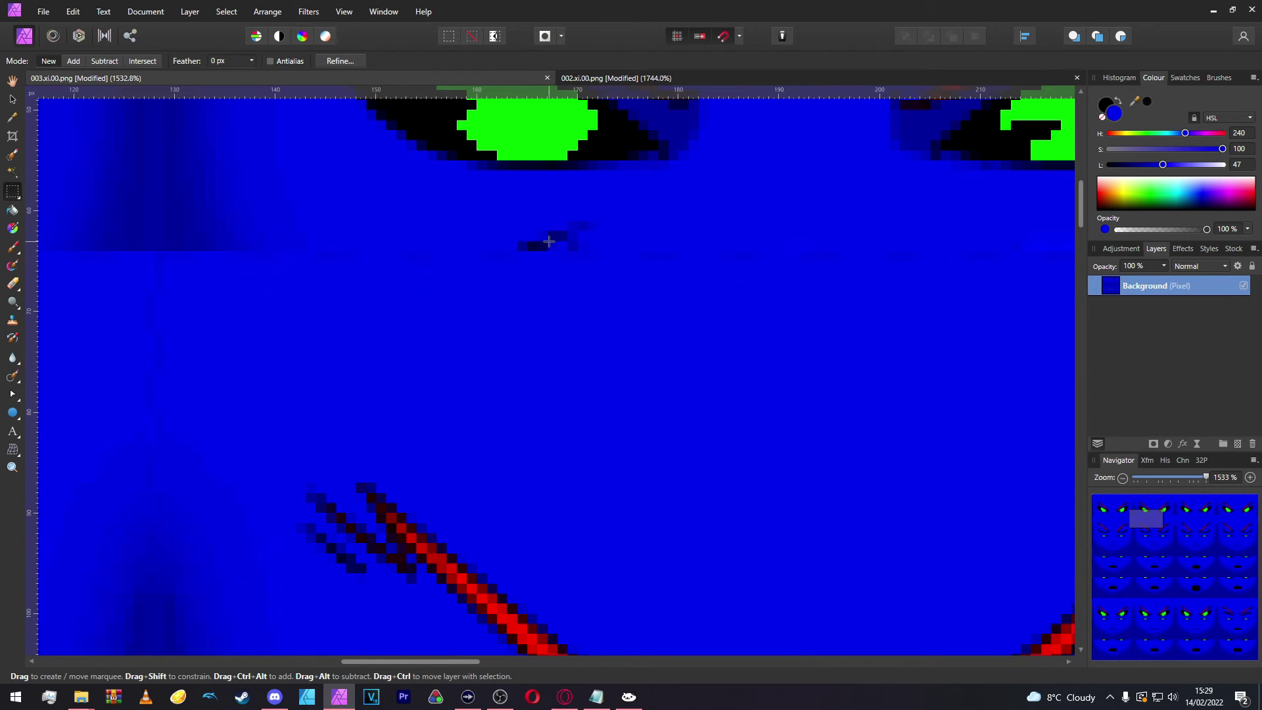
scroll(560, 241, "down", 3)
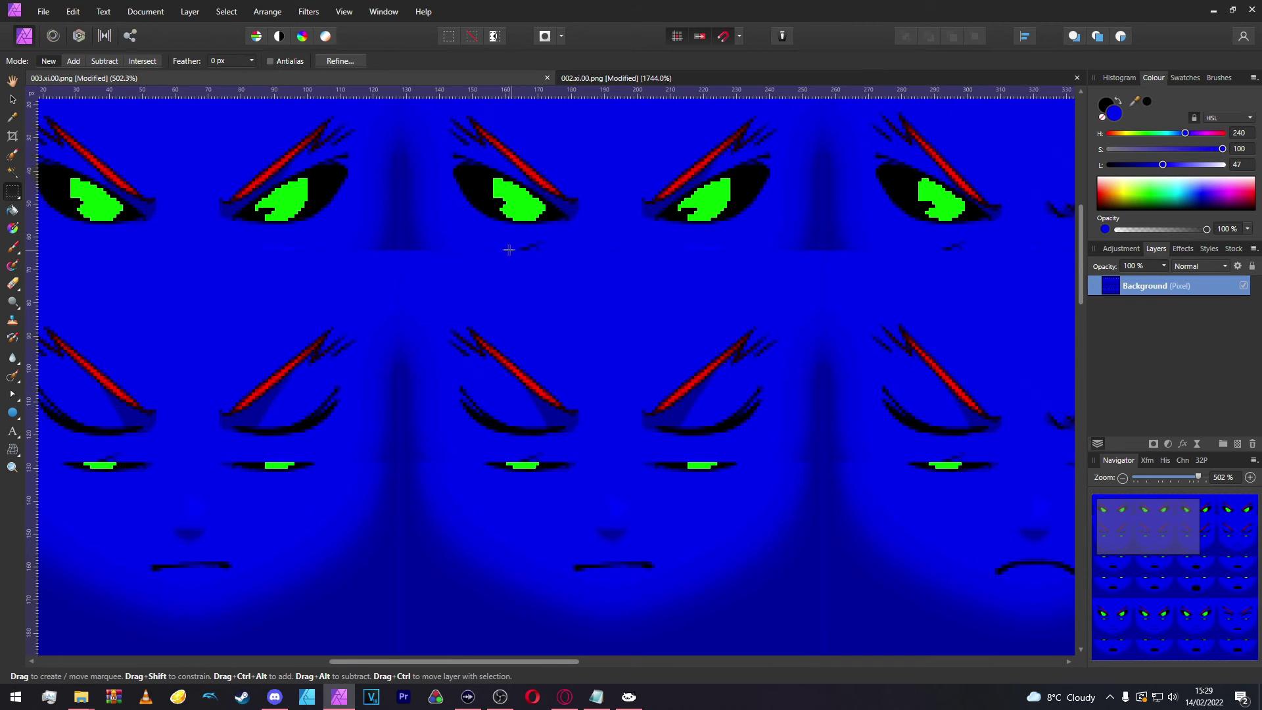
scroll(427, 250, "left", 3)
scroll(465, 217, "right", 4)
scroll(510, 208, "up", 3)
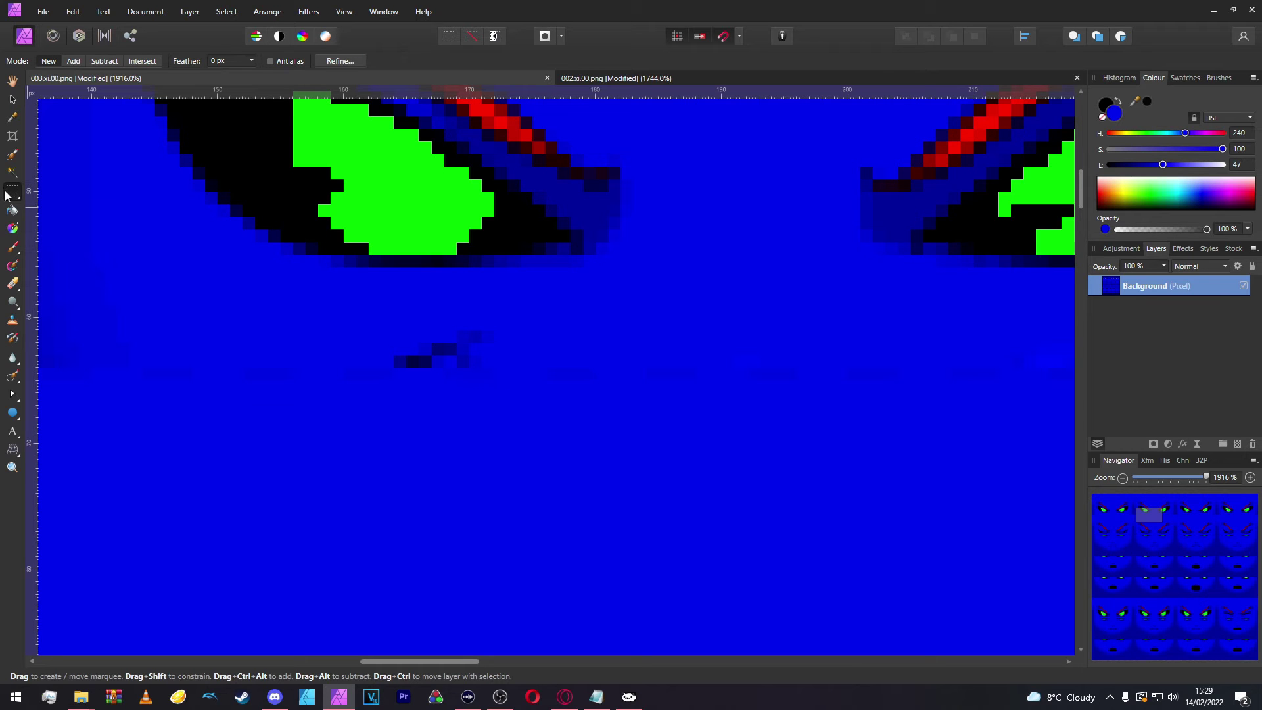
scroll(360, 340, "down", 4)
Step: Select the entire top row of faces with a rectangular marquee, ready for painting with the Paint Brush
scroll(361, 340, "left", 3)
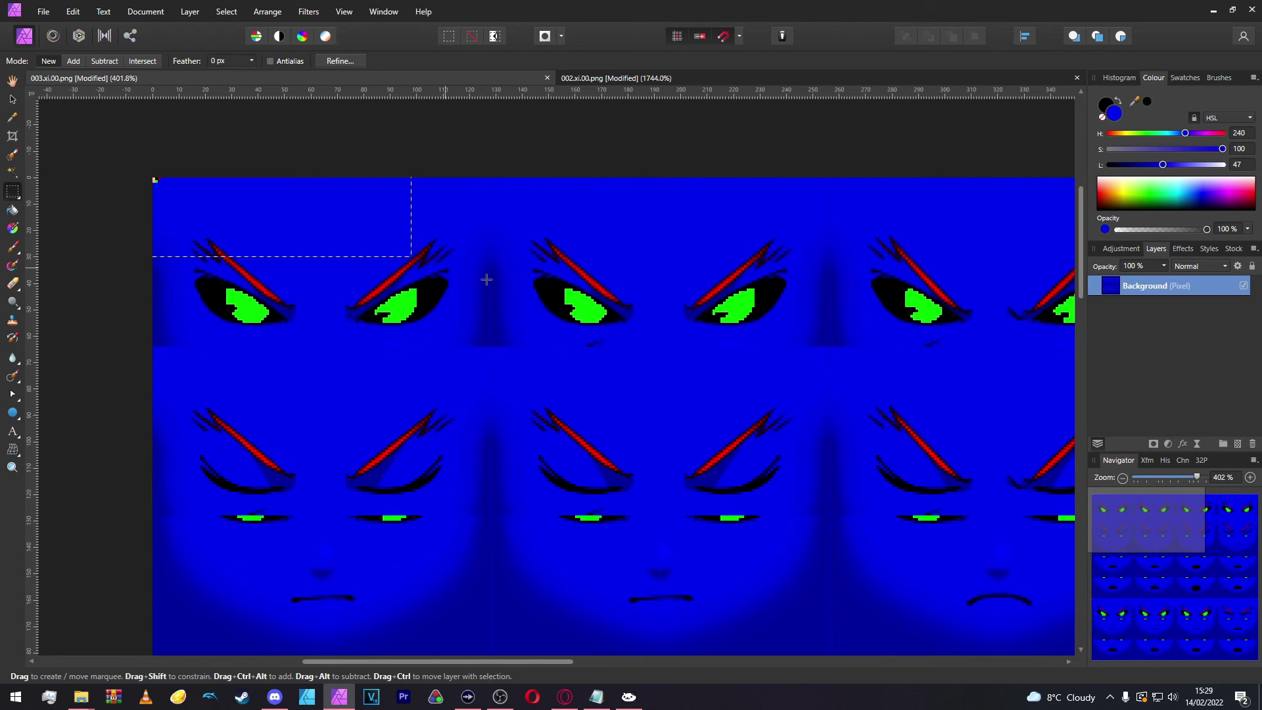
scroll(487, 279, "up", 3)
scroll(784, 364, "right", 3)
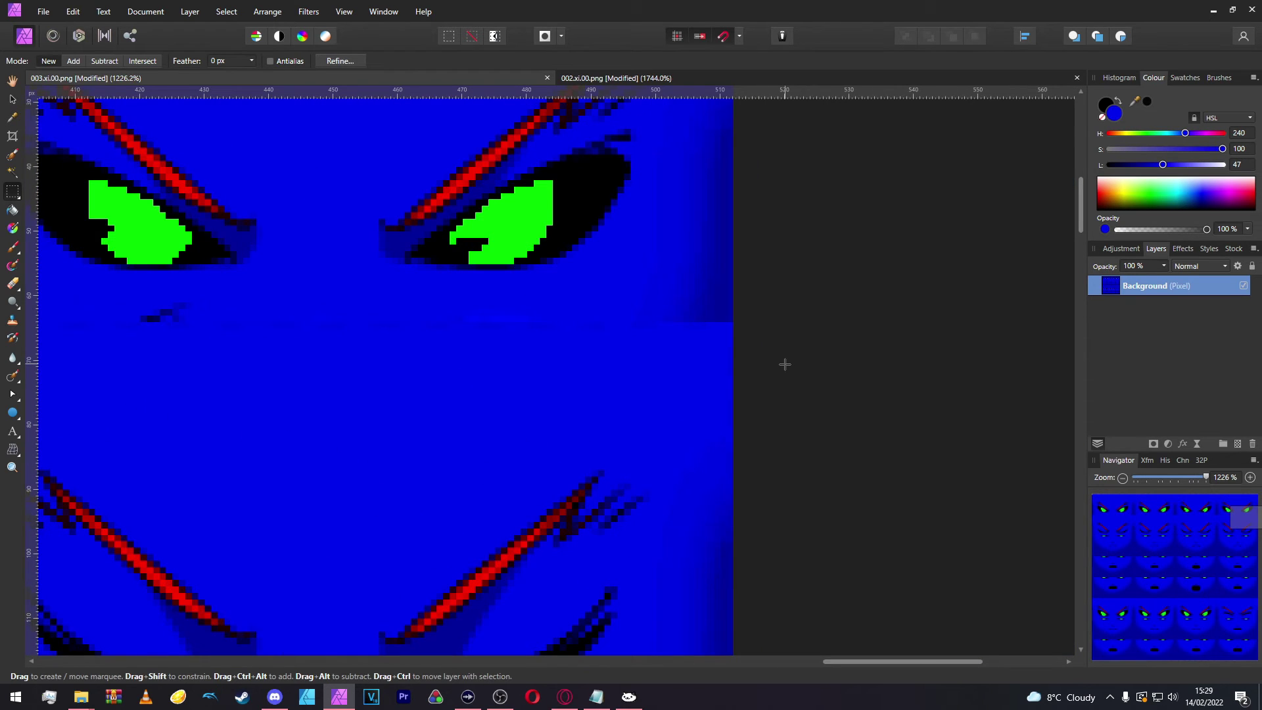
scroll(785, 364, "up", 1)
scroll(785, 364, "down", 2)
left_click_drag(785, 364, 3, 211)
left_click(11, 247)
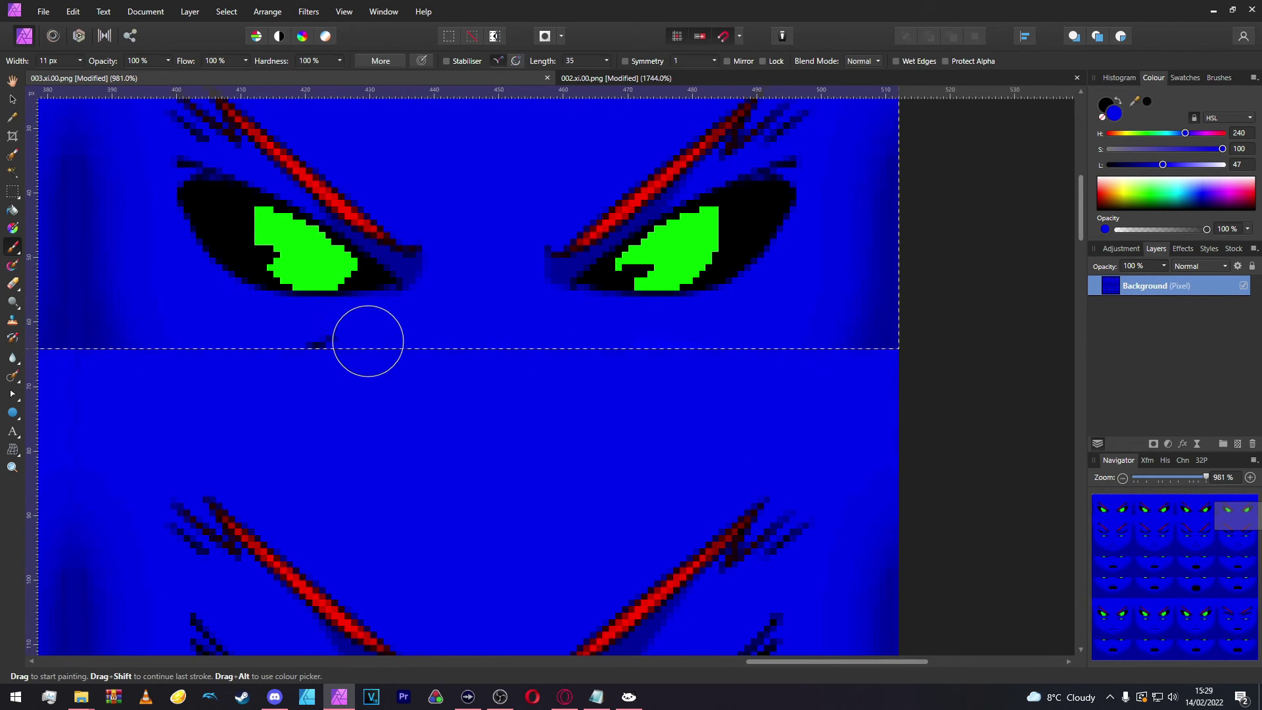
Step: Paint over the under-eye marks of the selected top-row faces in blue with an 11 px brush, then deselect
scroll(411, 350, "down", 3)
scroll(468, 456, "up", 4)
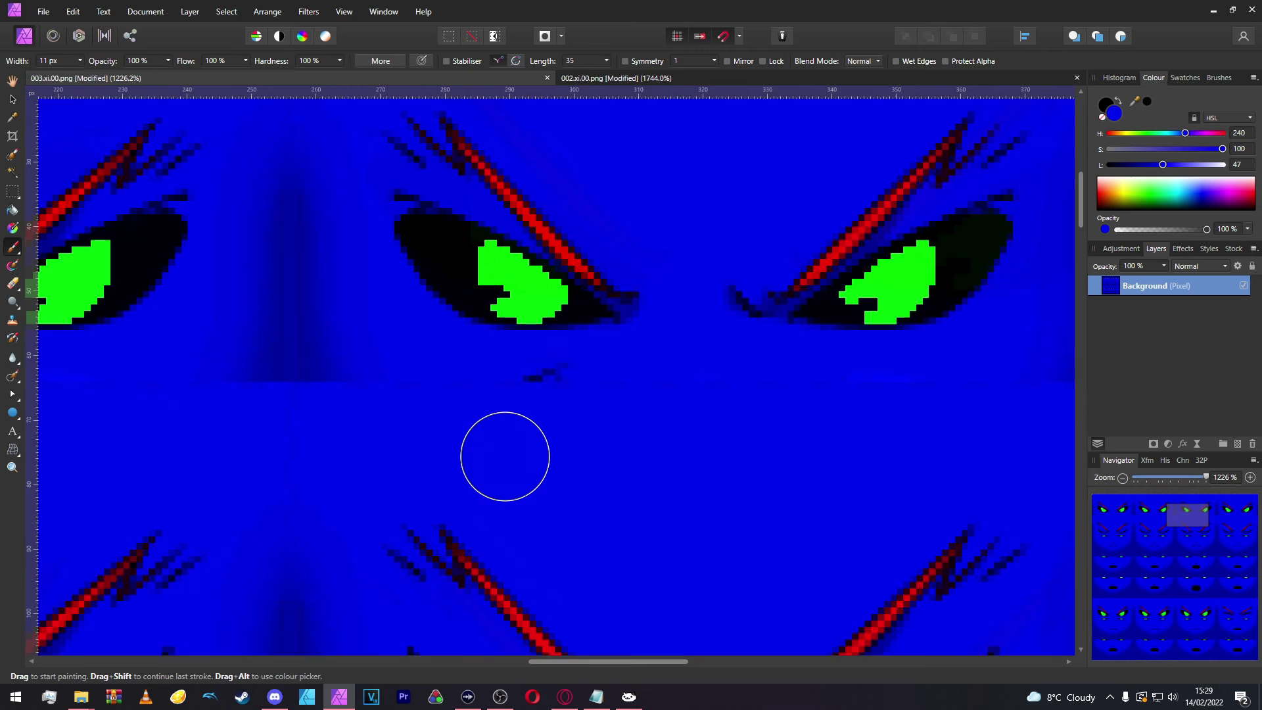
scroll(369, 470, "down", 3)
scroll(369, 442, "up", 3)
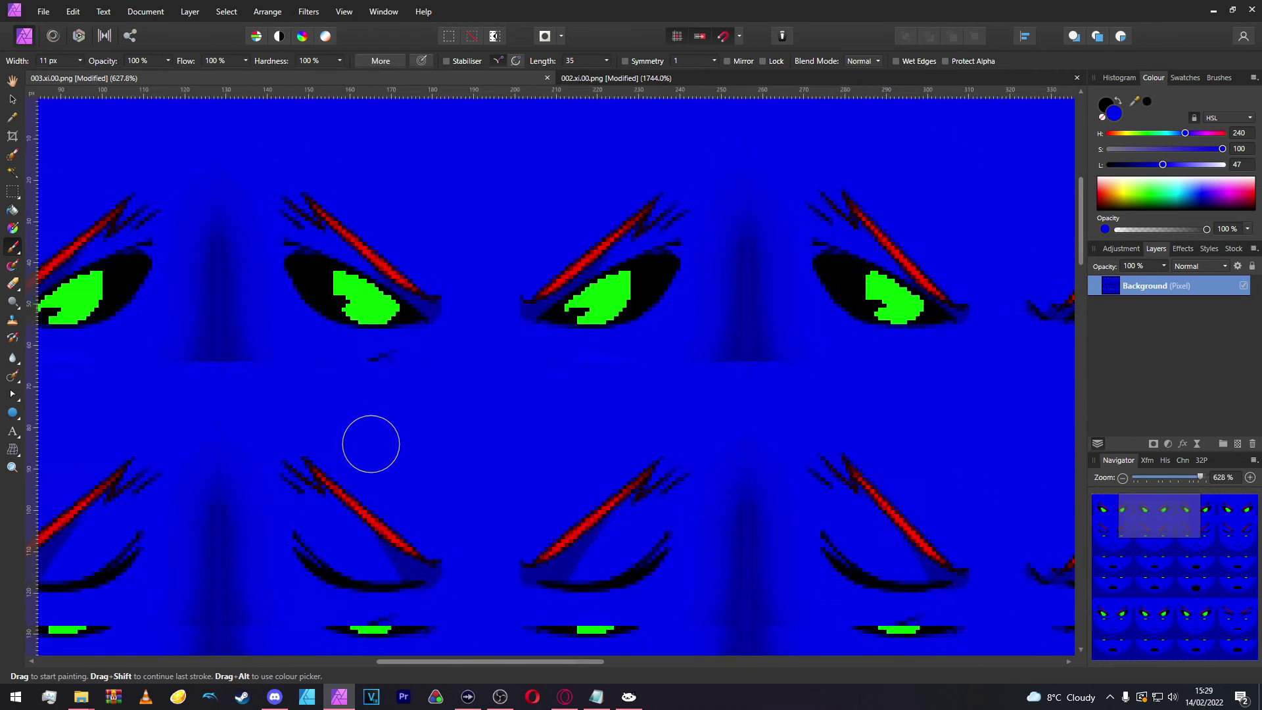
scroll(422, 349, "down", 3)
scroll(338, 428, "up", 2)
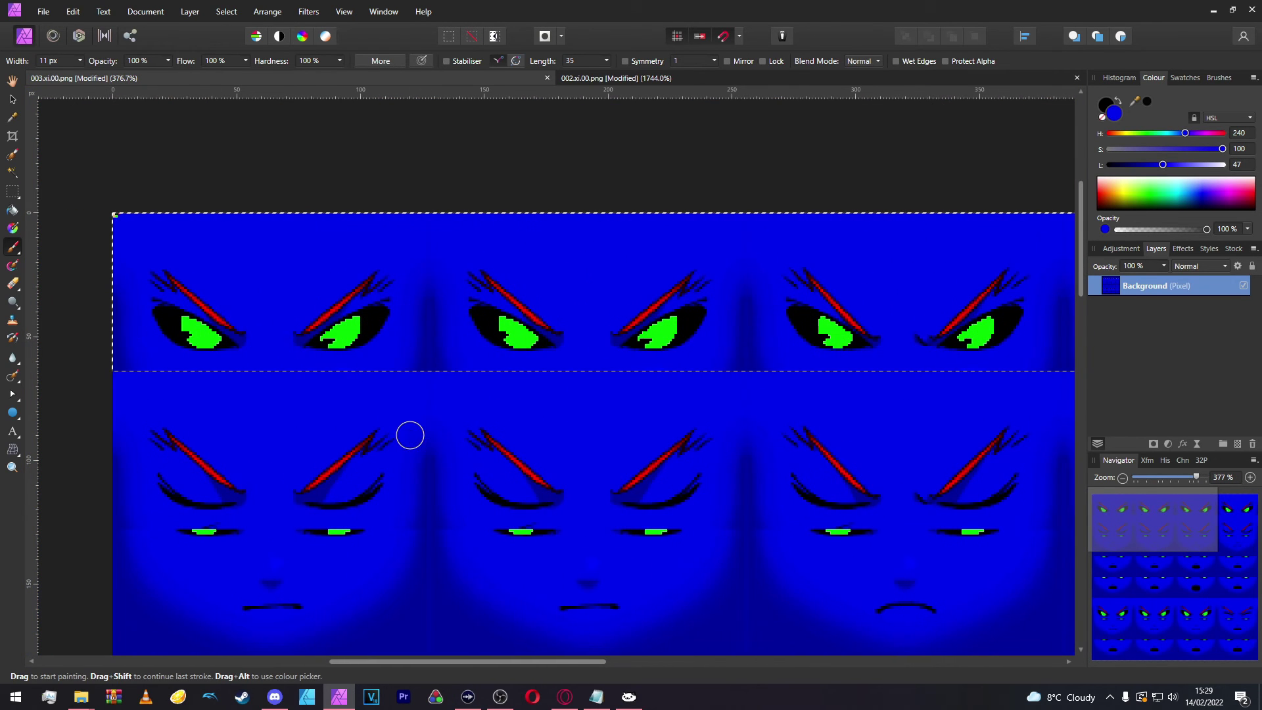
key("m")
key("ctrl+d")
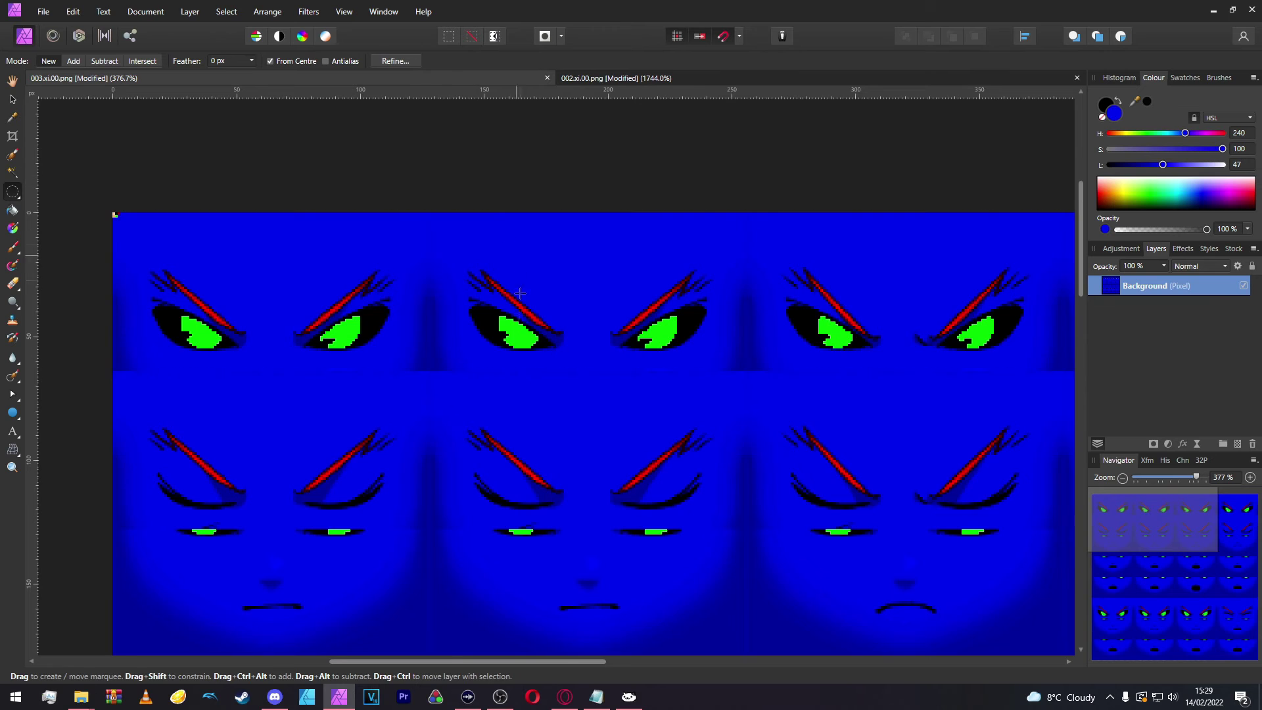
Step: In 002.xi.00.png, paint over the forehead highlight and remaining crease smudges of the top row's first face in near-black
scroll(517, 328, "down", 3)
key("ctrl+Tab")
scroll(468, 437, "up", 2)
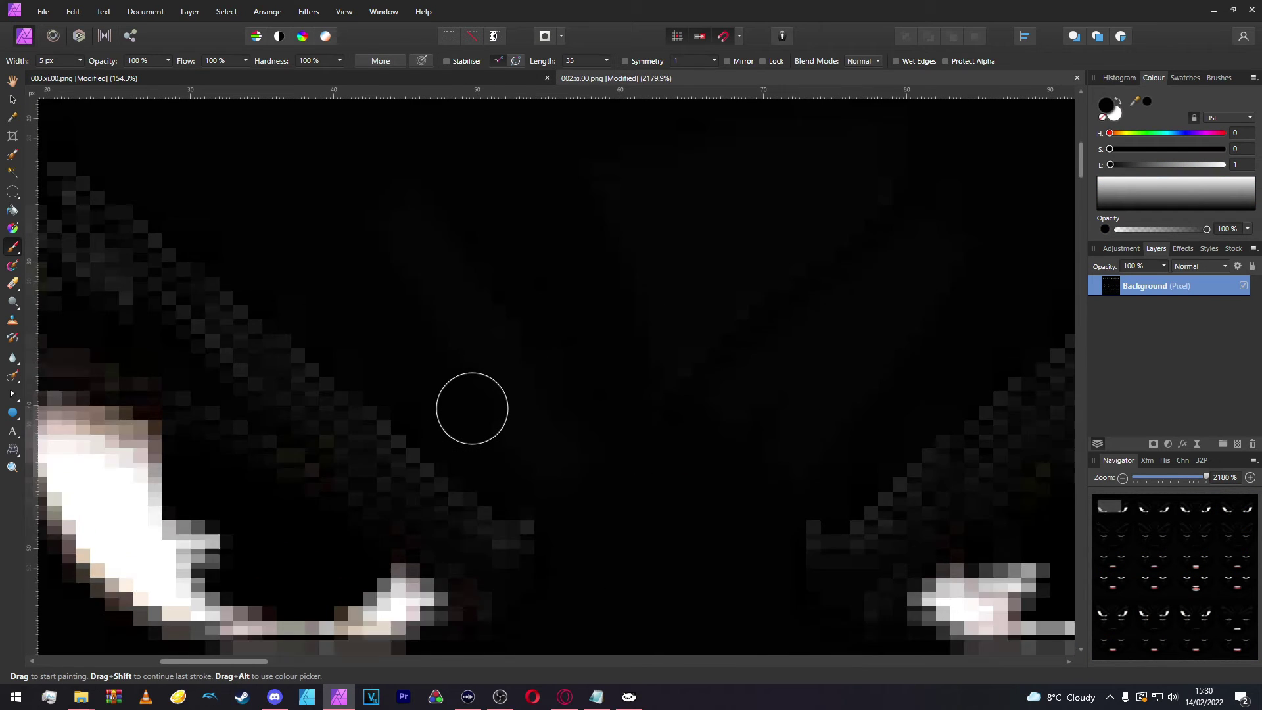
scroll(472, 408, "right", 2)
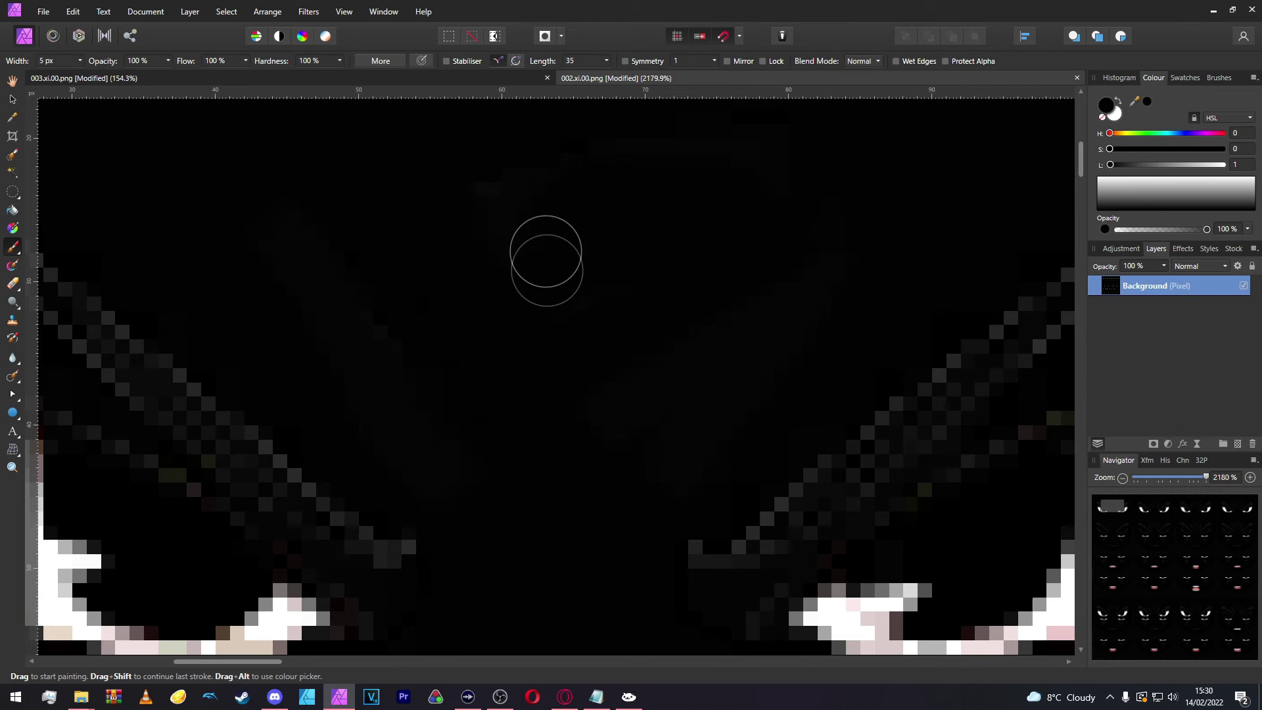
left_click_drag(774, 175, 502, 290)
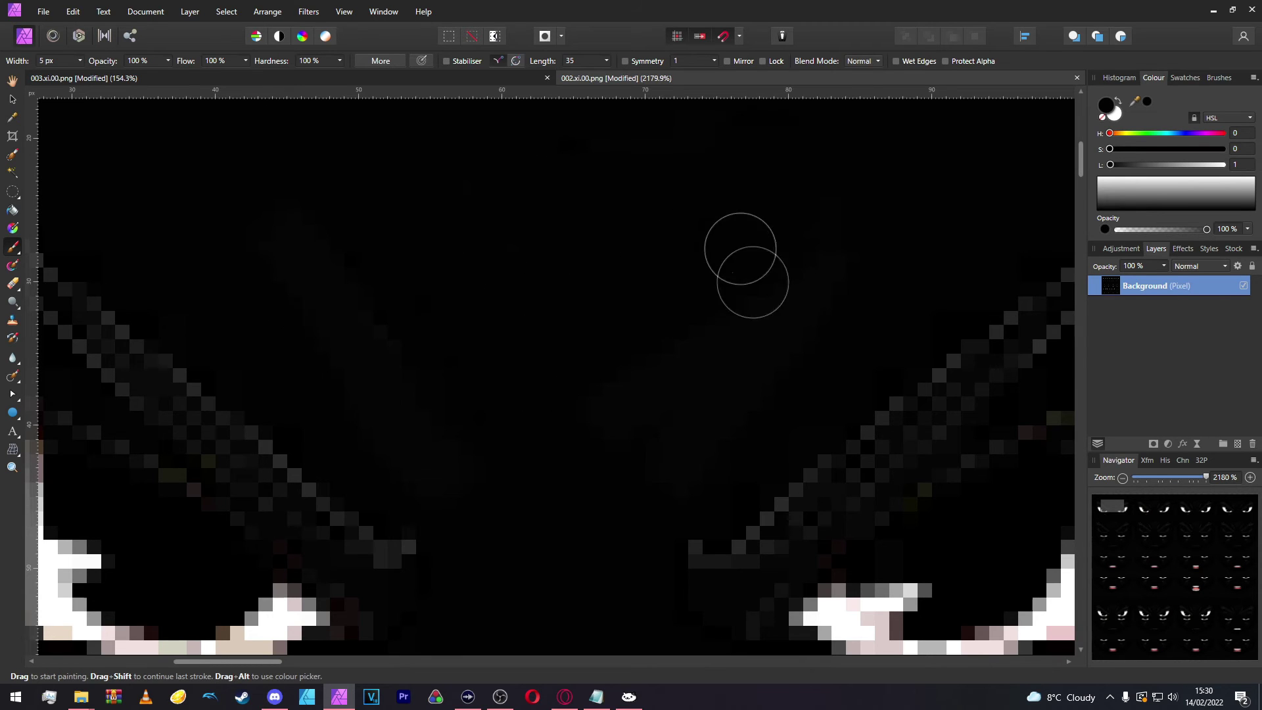
mouse_move(721, 392)
left_mouse_down()
mouse_move(709, 328)
mouse_move(767, 400)
mouse_move(672, 468)
mouse_move(580, 445)
mouse_move(484, 484)
mouse_move(332, 282)
mouse_move(290, 273)
mouse_move(438, 481)
left_mouse_up()
Step: Paint over the crease traces and forehead highlight of the second row's first face in near-black
scroll(417, 347, "down", 5)
scroll(423, 411, "down", 4)
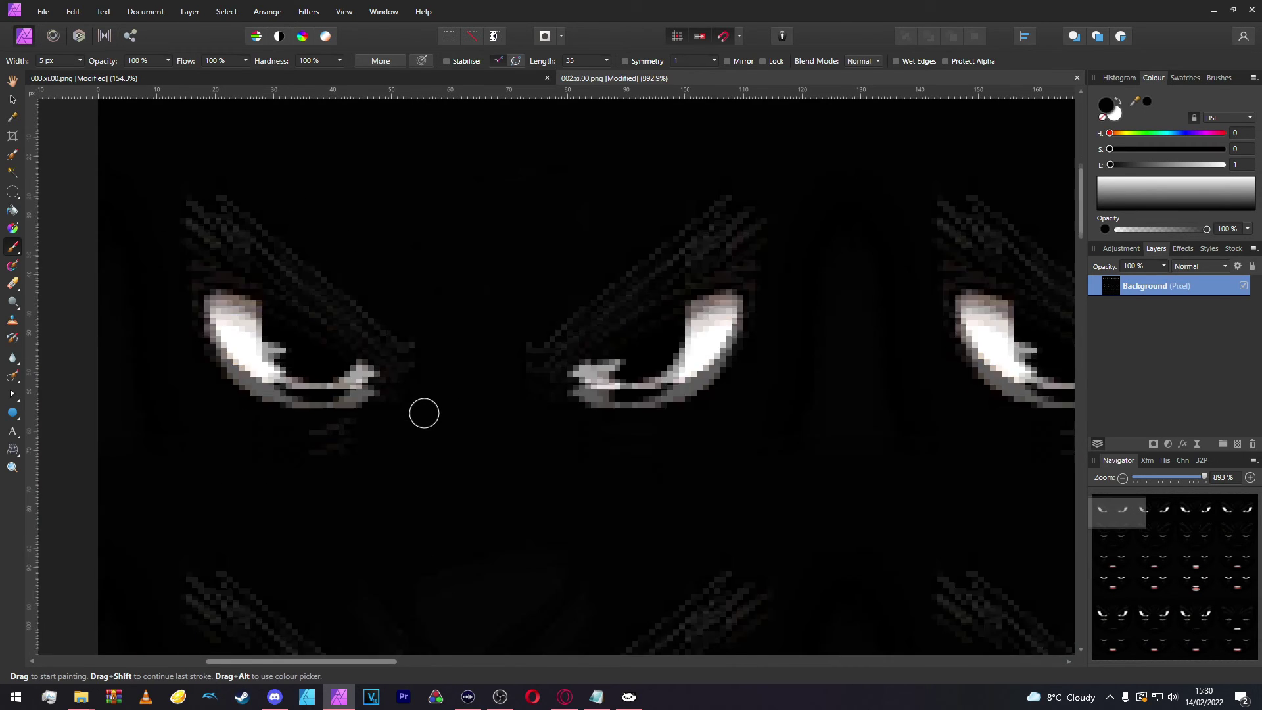
scroll(426, 417, "up", 5)
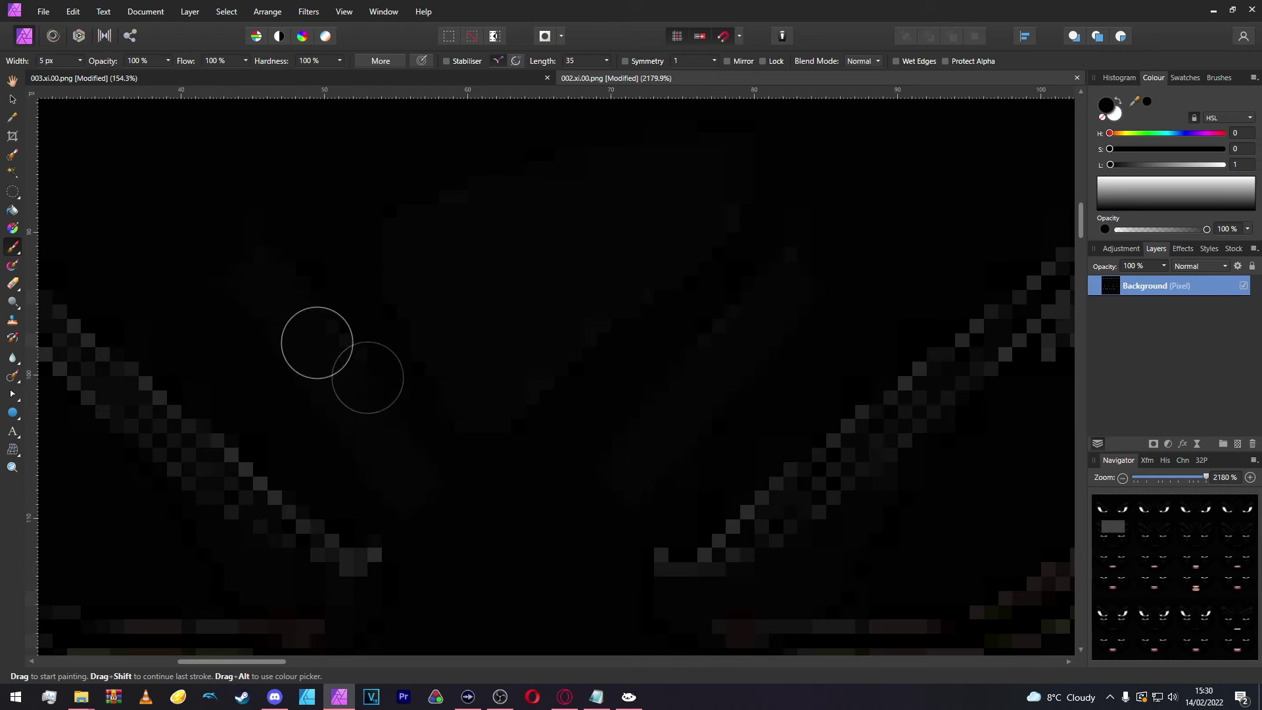
mouse_move(256, 264)
left_mouse_down()
mouse_move(422, 456)
mouse_move(310, 304)
mouse_move(388, 480)
mouse_move(286, 315)
left_mouse_up()
scroll(286, 316, "down", 10)
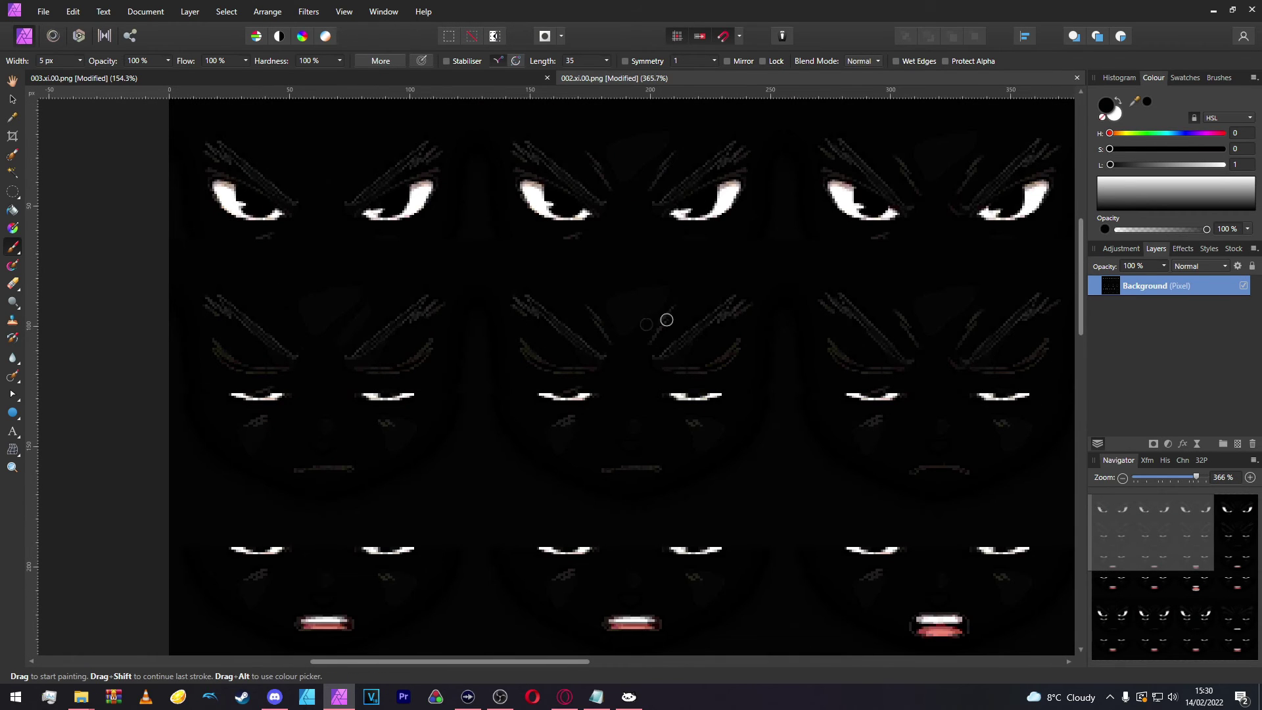
scroll(666, 320, "up", 8)
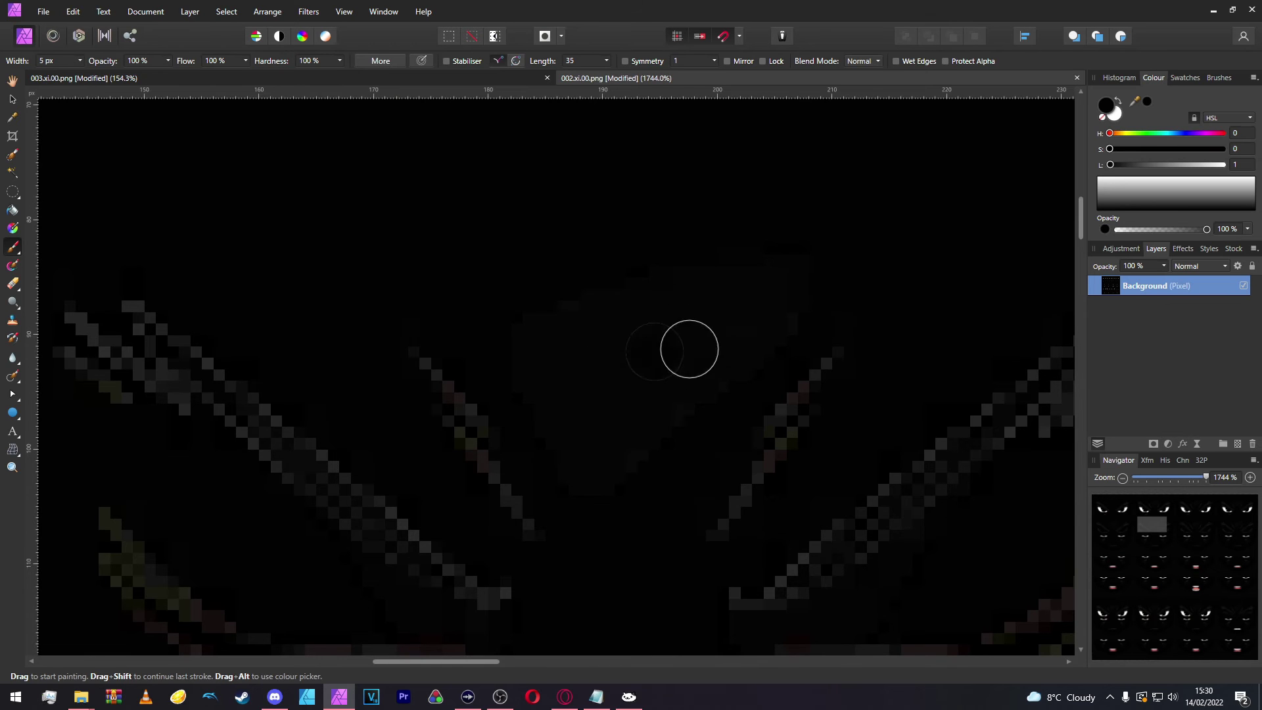
scroll(220, 403, "down", 5)
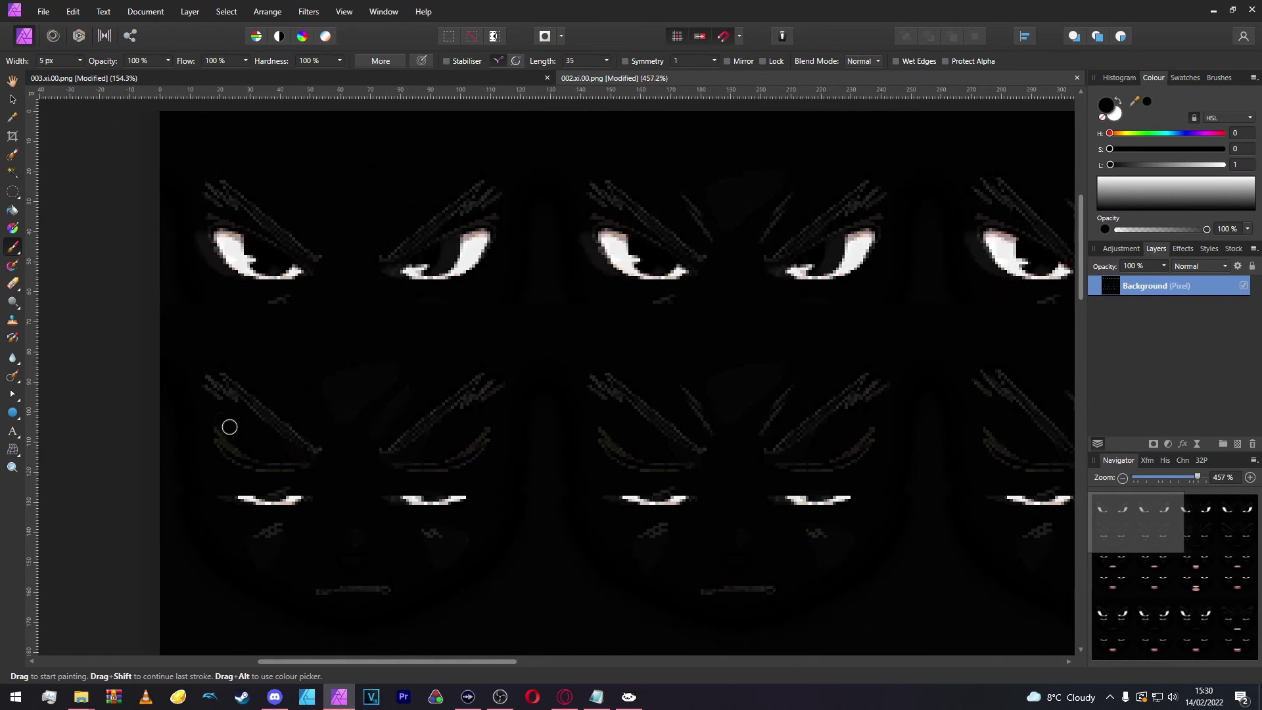
scroll(431, 368, "up", 8)
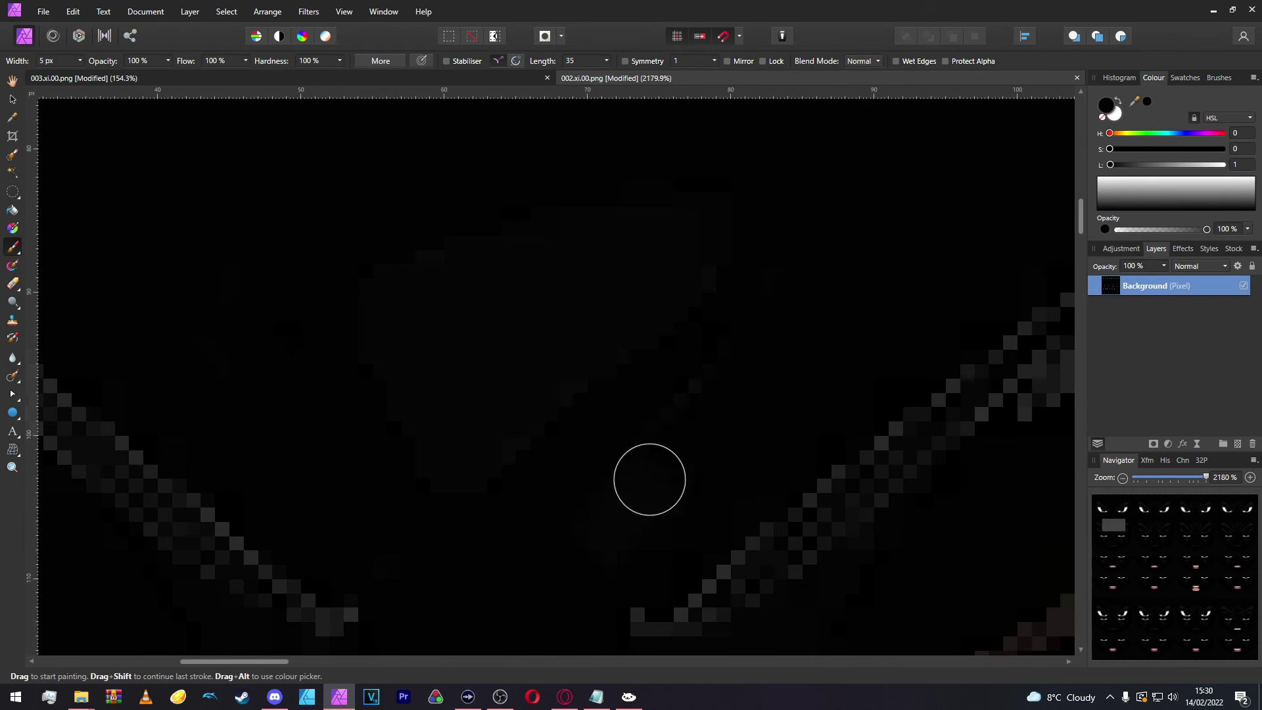
mouse_move(463, 336)
left_mouse_down()
mouse_move(382, 297)
mouse_move(407, 425)
mouse_move(486, 472)
mouse_move(589, 360)
mouse_move(695, 300)
mouse_move(708, 241)
mouse_move(473, 227)
left_mouse_up()
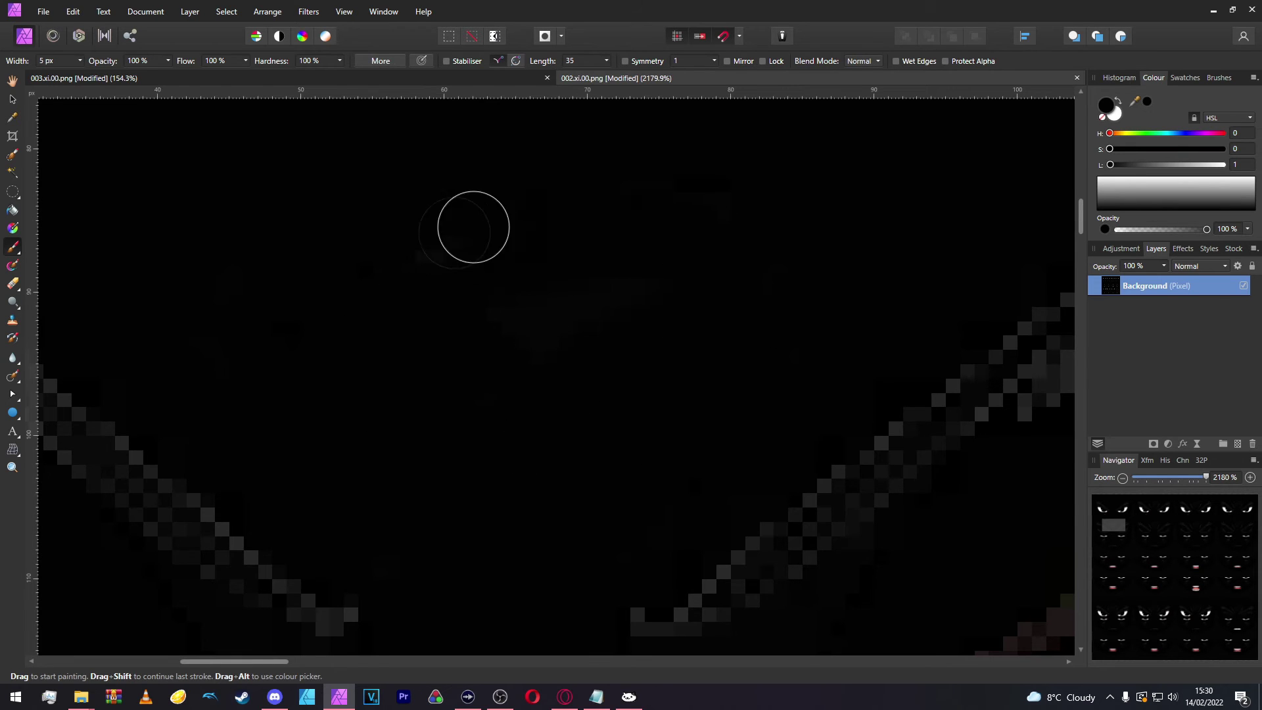
Step: Paint over the scratch marks and highlights on both cheeks of the second row's first face in near-black
scroll(597, 337, "down", 5)
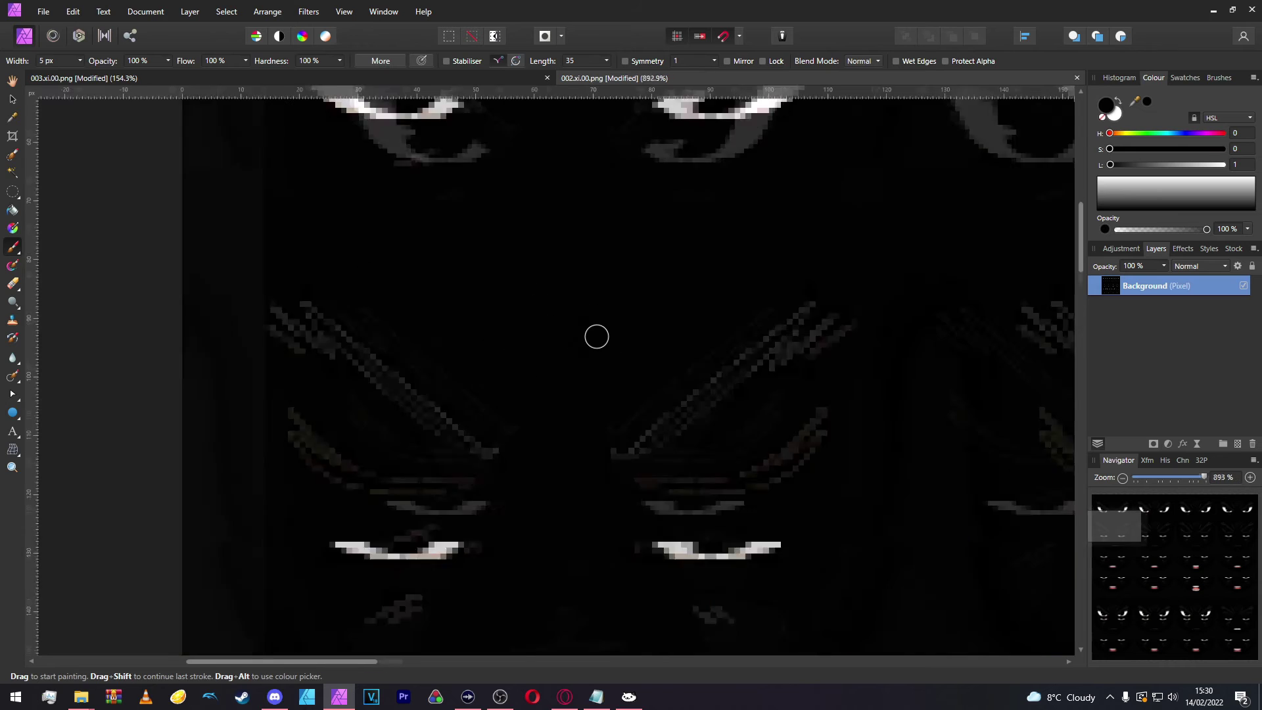
scroll(597, 336, "down", 1)
scroll(597, 337, "down", 3)
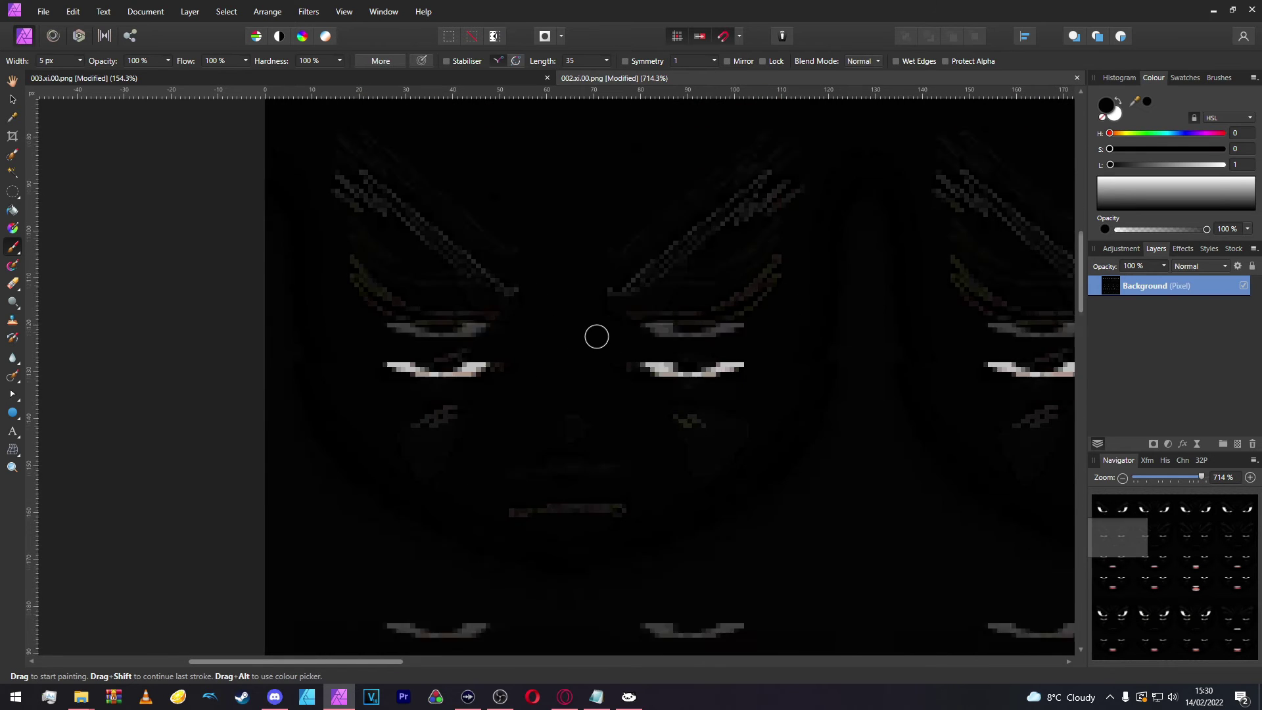
scroll(482, 344, "up", 4)
mouse_move(462, 300)
left_mouse_down()
mouse_move(311, 287)
mouse_move(266, 323)
mouse_move(344, 383)
mouse_move(344, 329)
mouse_move(381, 338)
mouse_move(309, 438)
left_mouse_up()
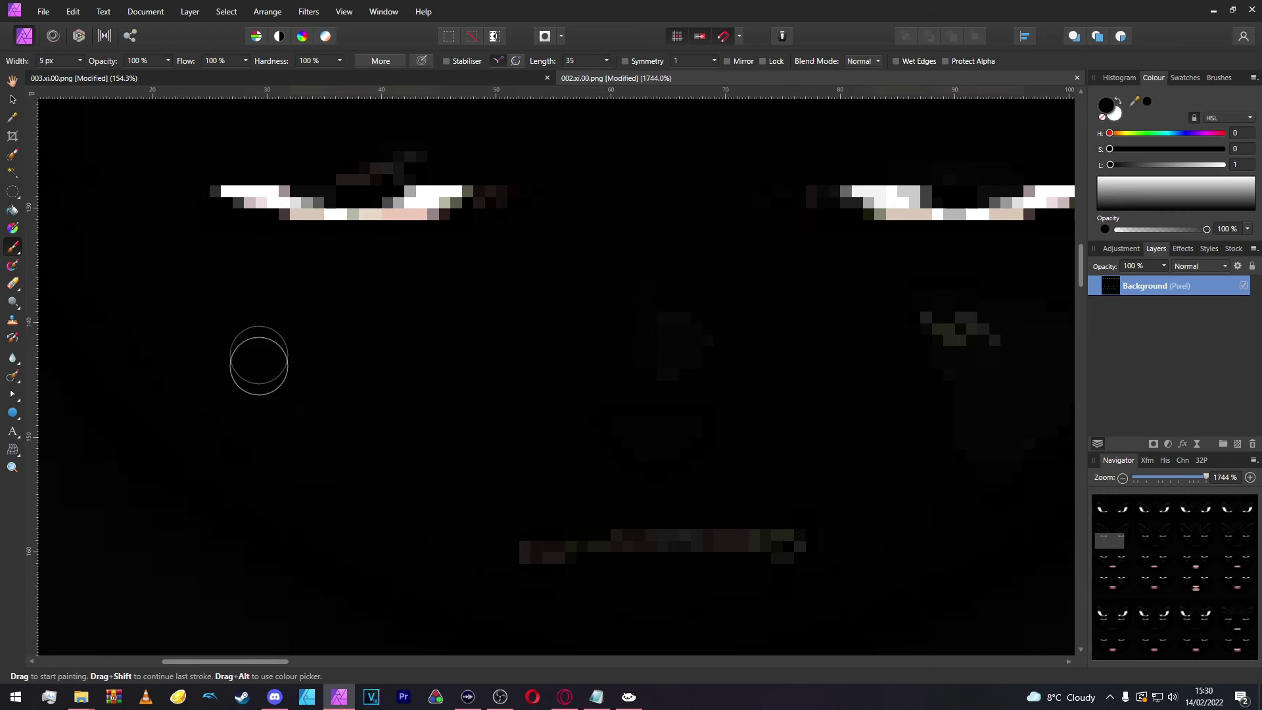
scroll(638, 406, "right", 2)
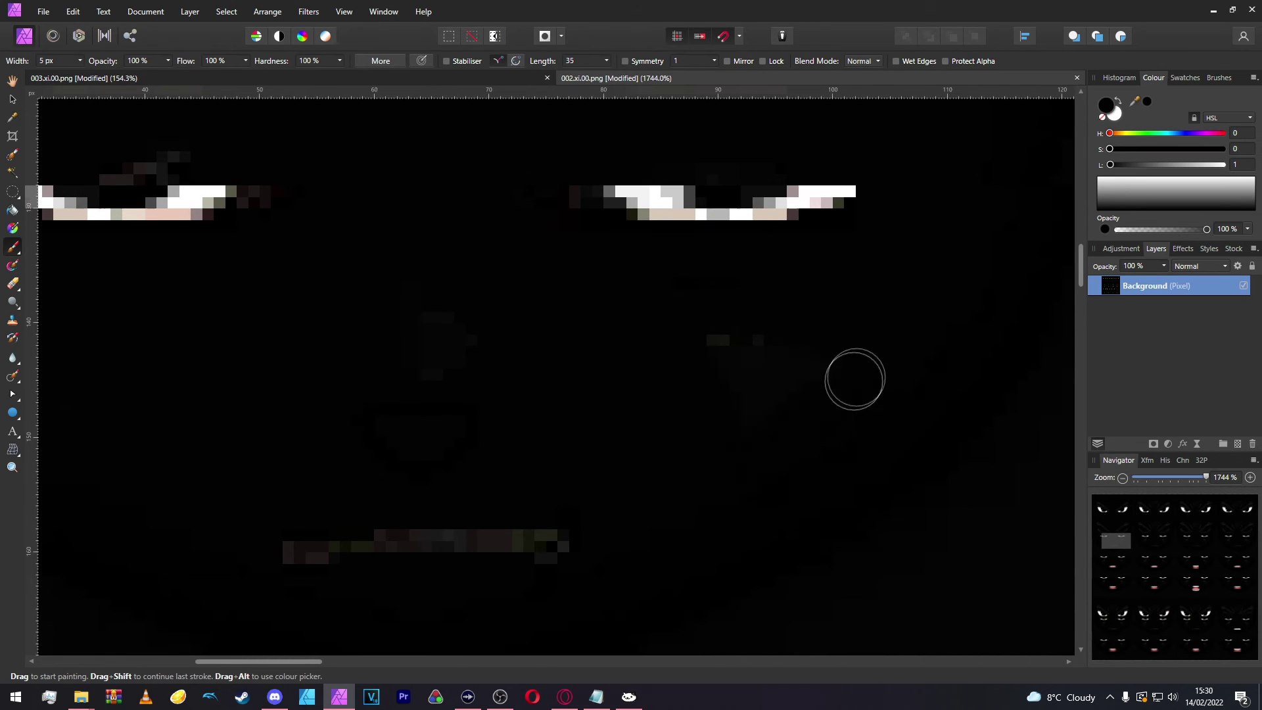
Step: Paint over the scratch marks and highlights on both cheeks of the second row's second face in near-black
scroll(723, 372, "down", 5)
scroll(723, 372, "up", 7)
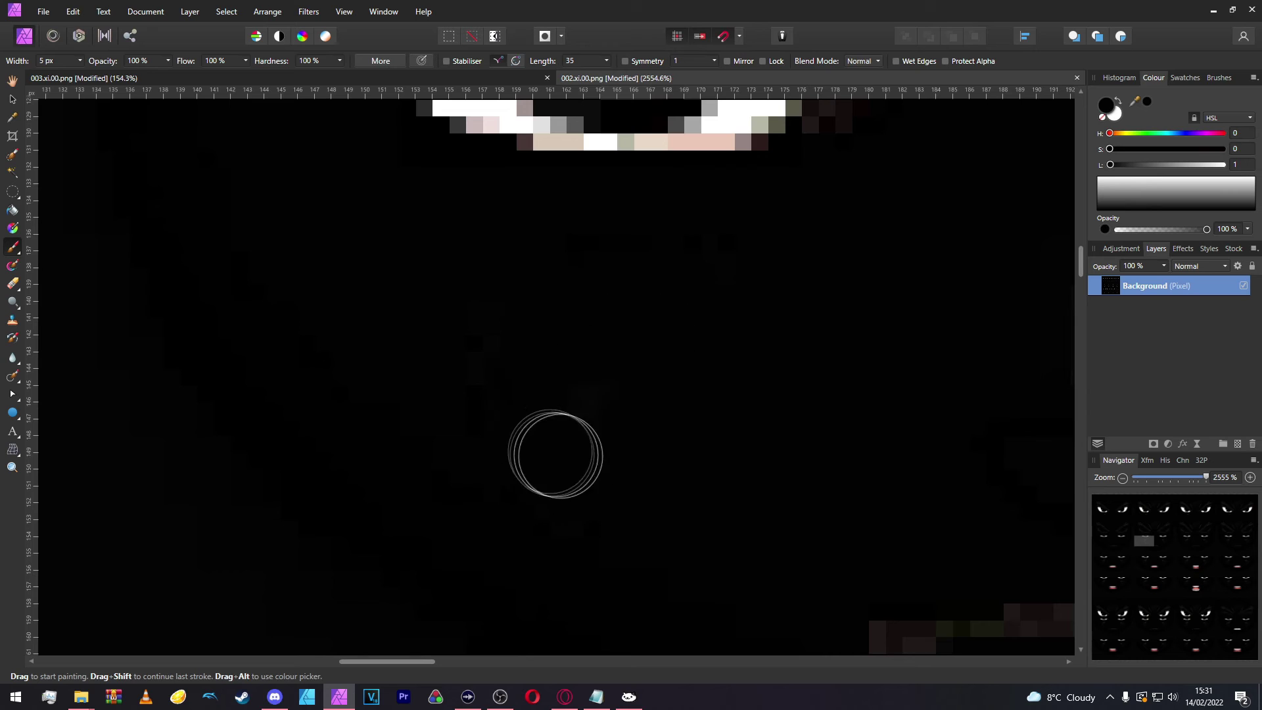
scroll(683, 427, "down", 3)
scroll(743, 417, "up", 3)
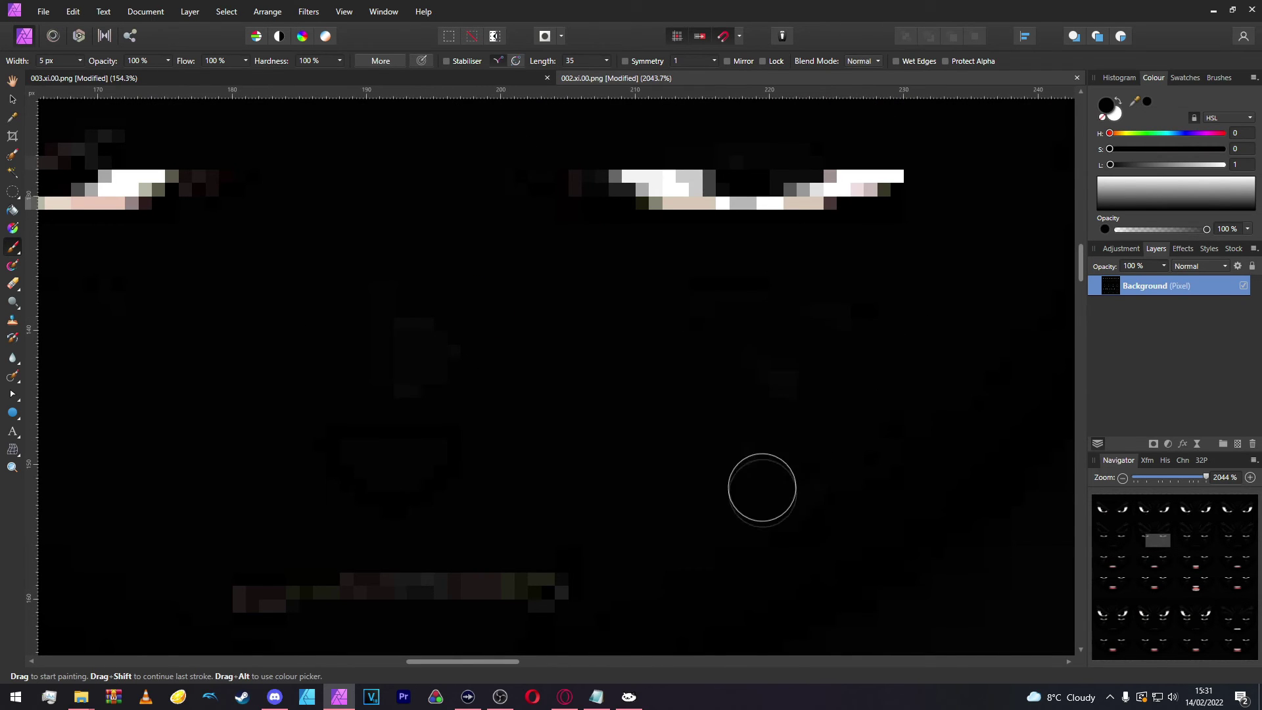
Step: Examine the cleaned faces across 002.xi.00.png for leftover crease marks and highlights
scroll(781, 446, "down", 5)
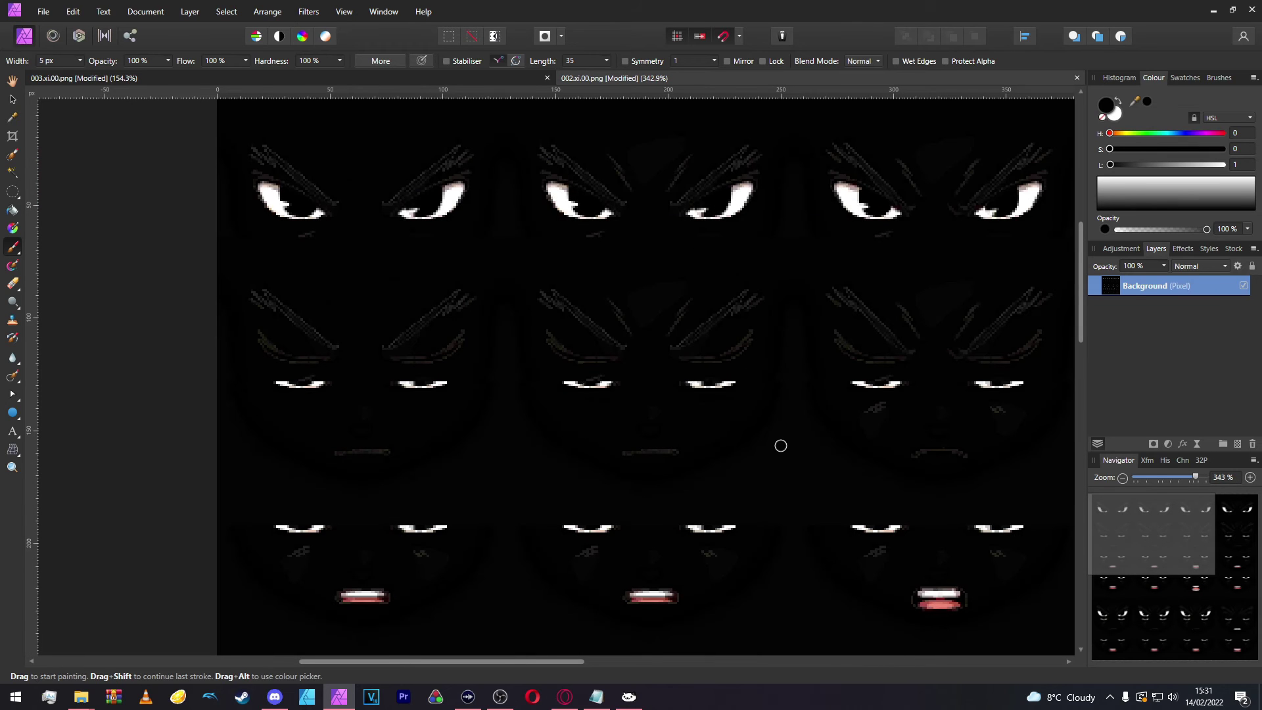
scroll(781, 445, "up", 2)
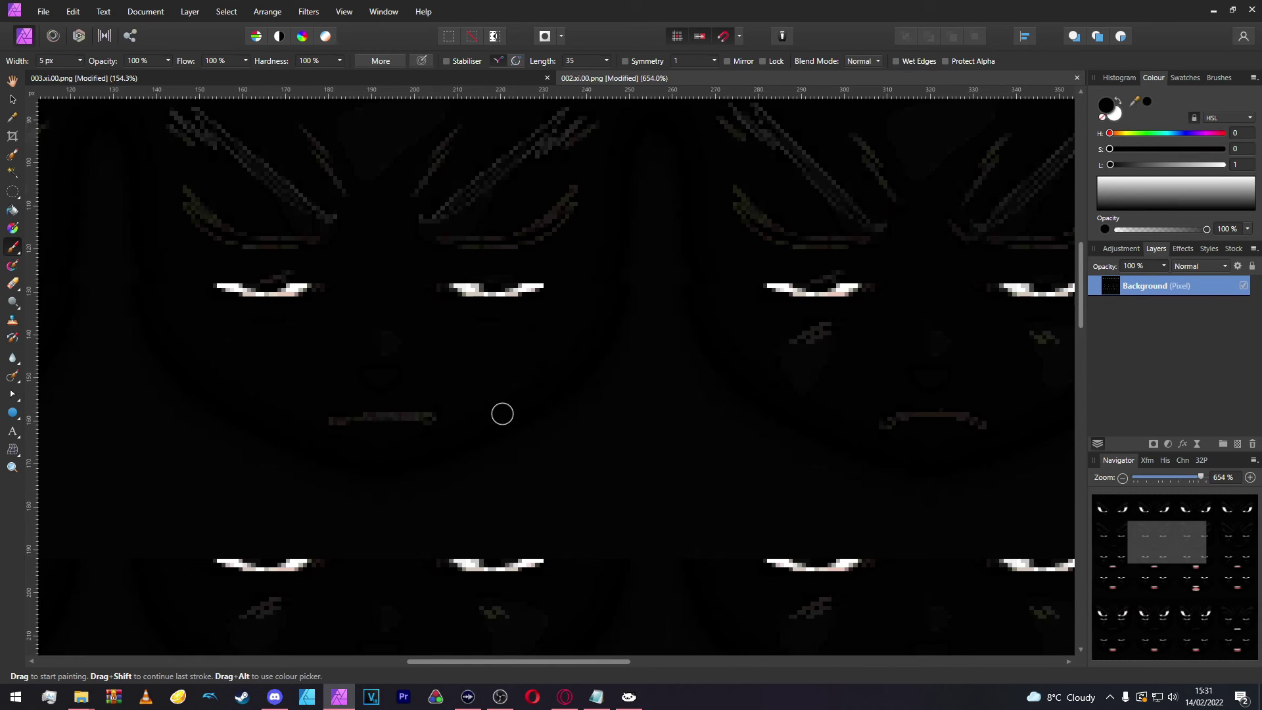
scroll(744, 353, "down", 1)
scroll(746, 409, "down", 2)
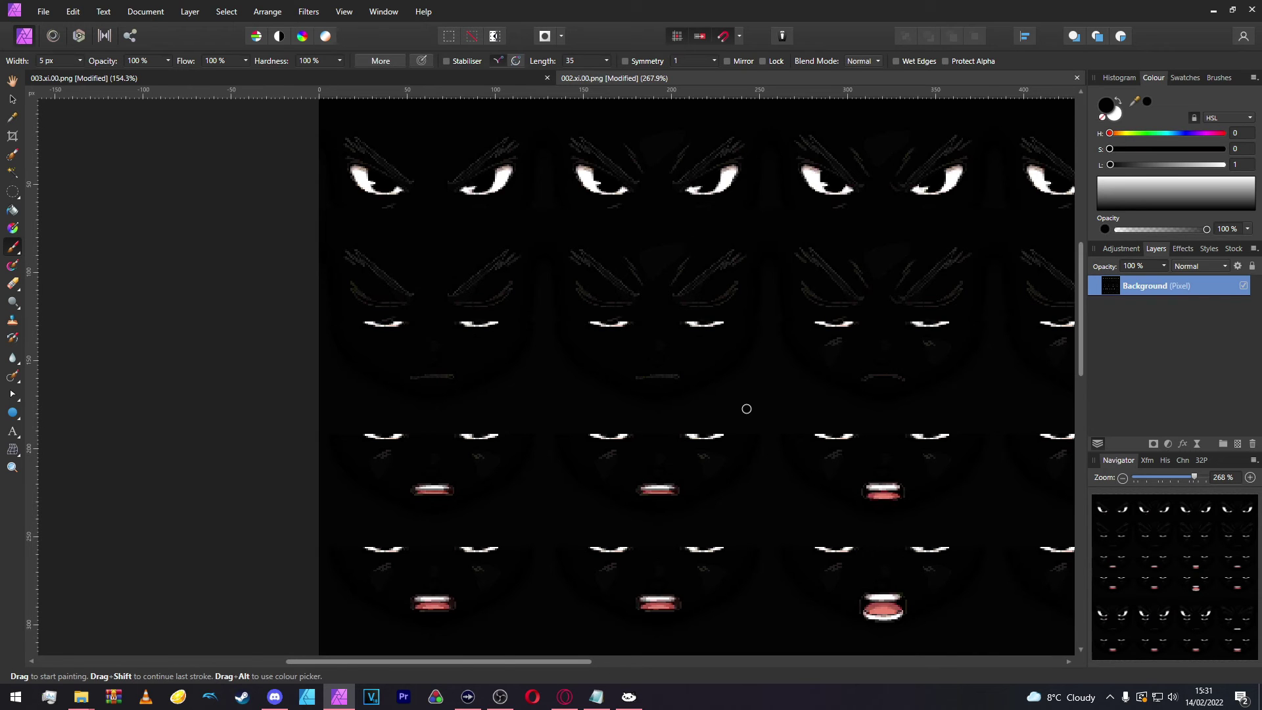
scroll(598, 271, "up", 2)
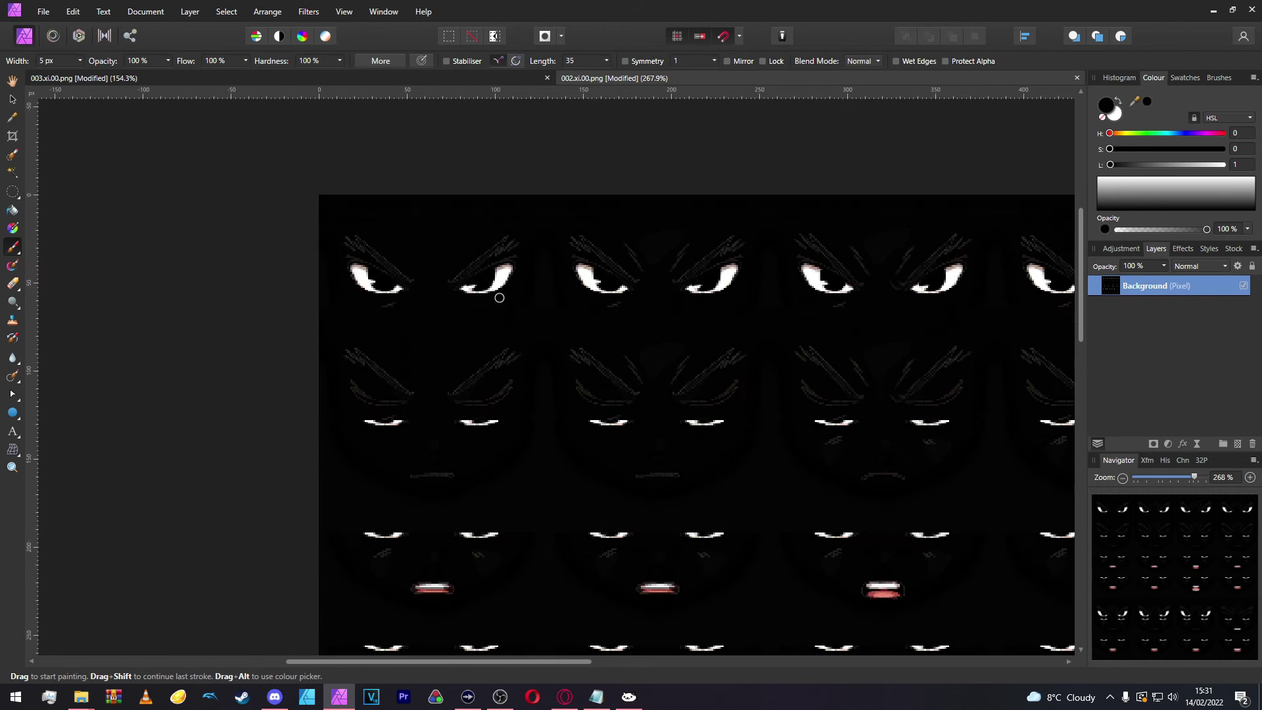
scroll(493, 293, "up", 2)
scroll(763, 171, "up", 3)
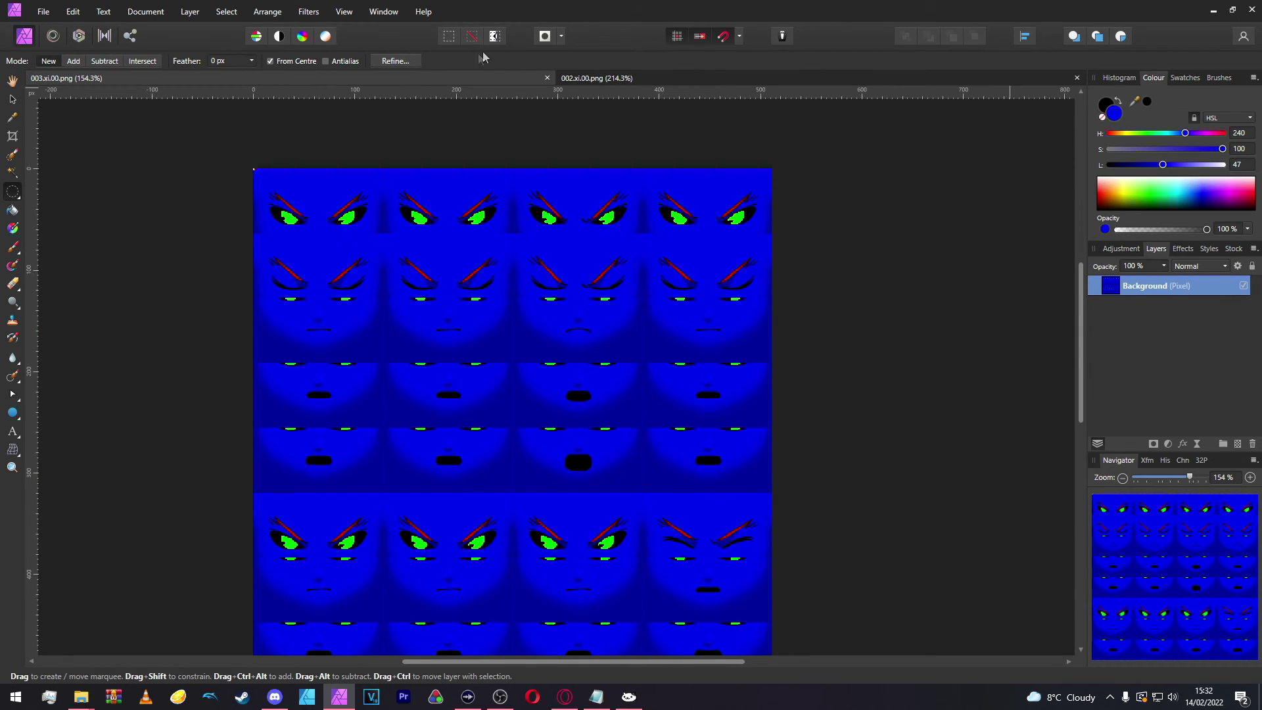
Step: Switch to the Face Textures folder, open 002 in Kukkii, import the edited 002.xi.00 PNG into it and save the texture
left_click(1214, 10)
left_click(563, 313)
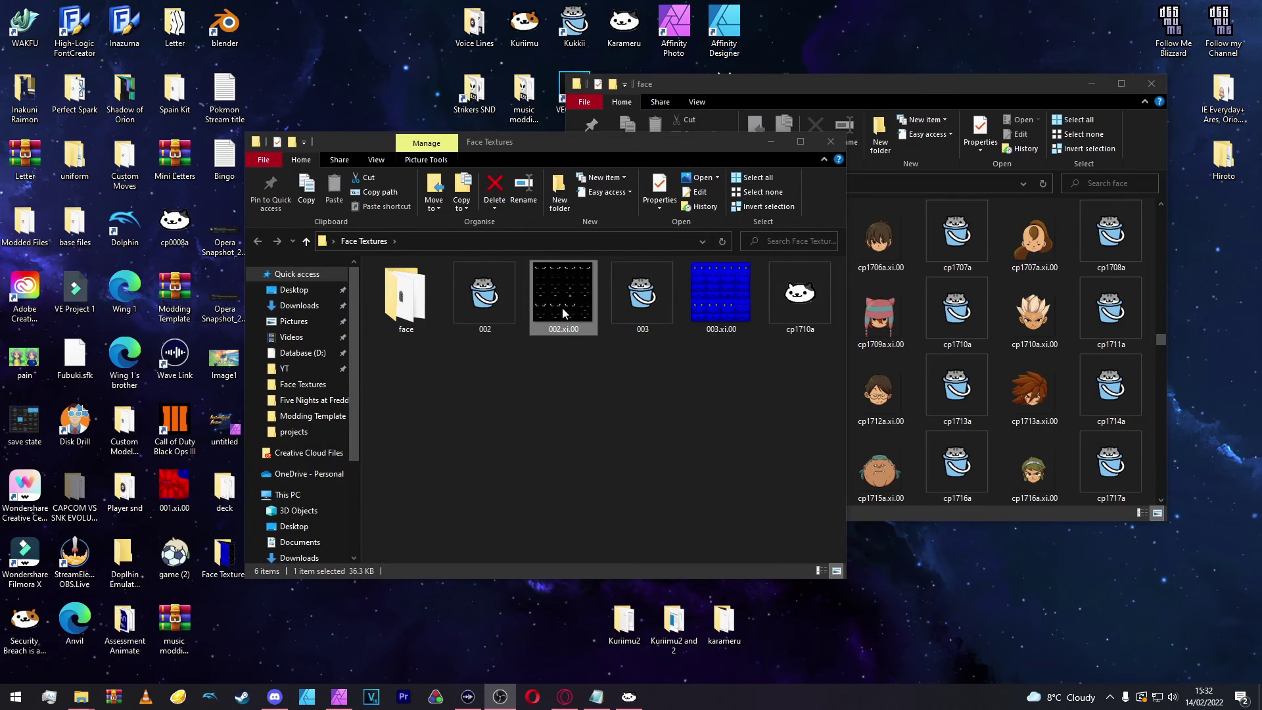
left_click(510, 314)
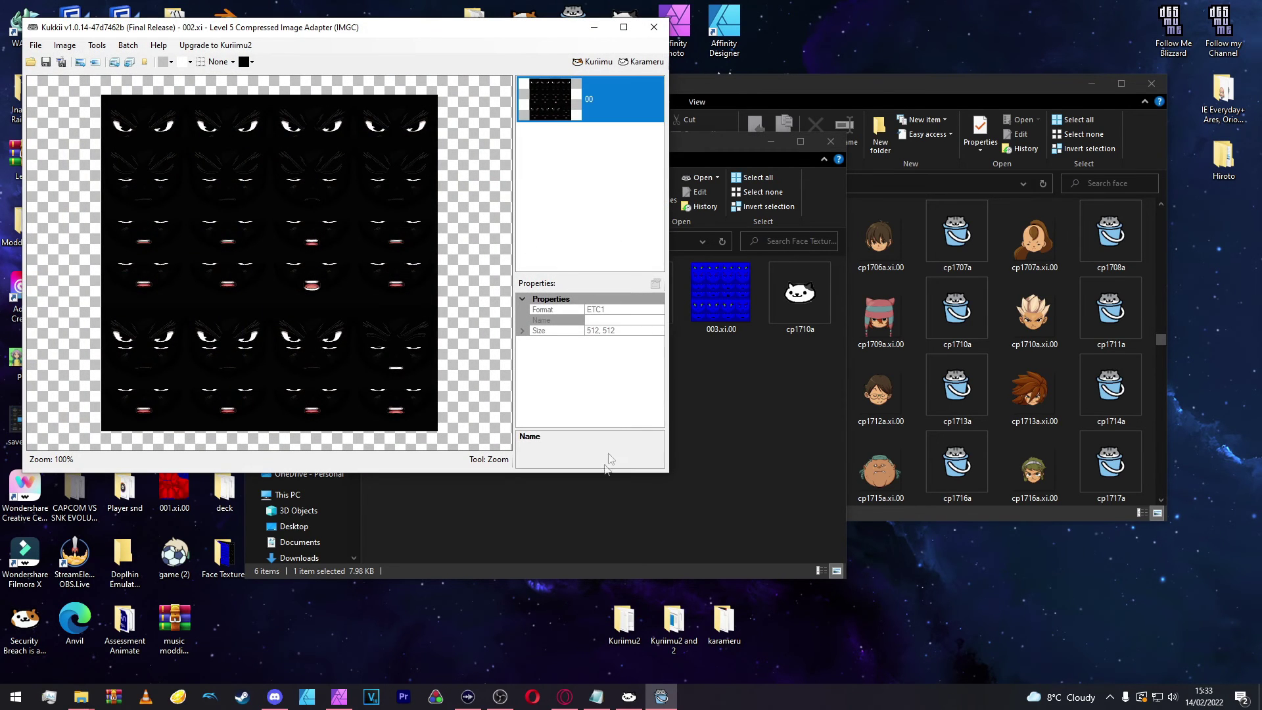
left_click(600, 472)
left_click(581, 331)
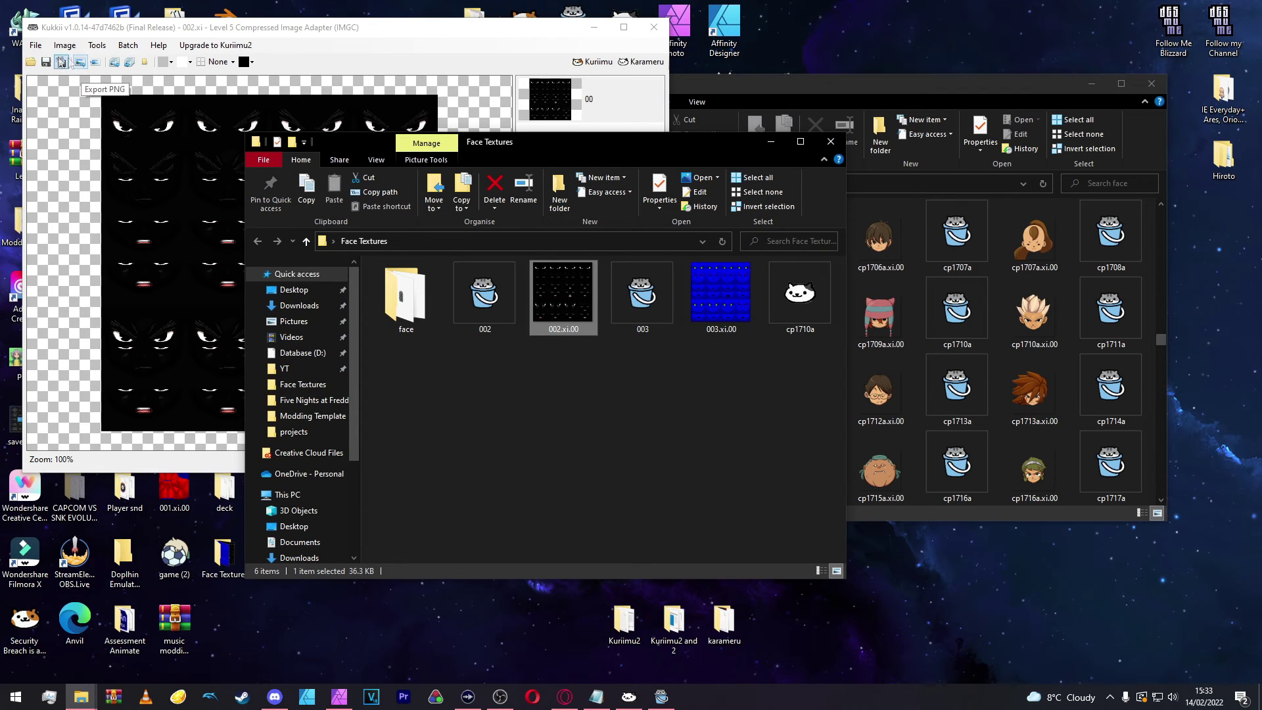
left_click(46, 62)
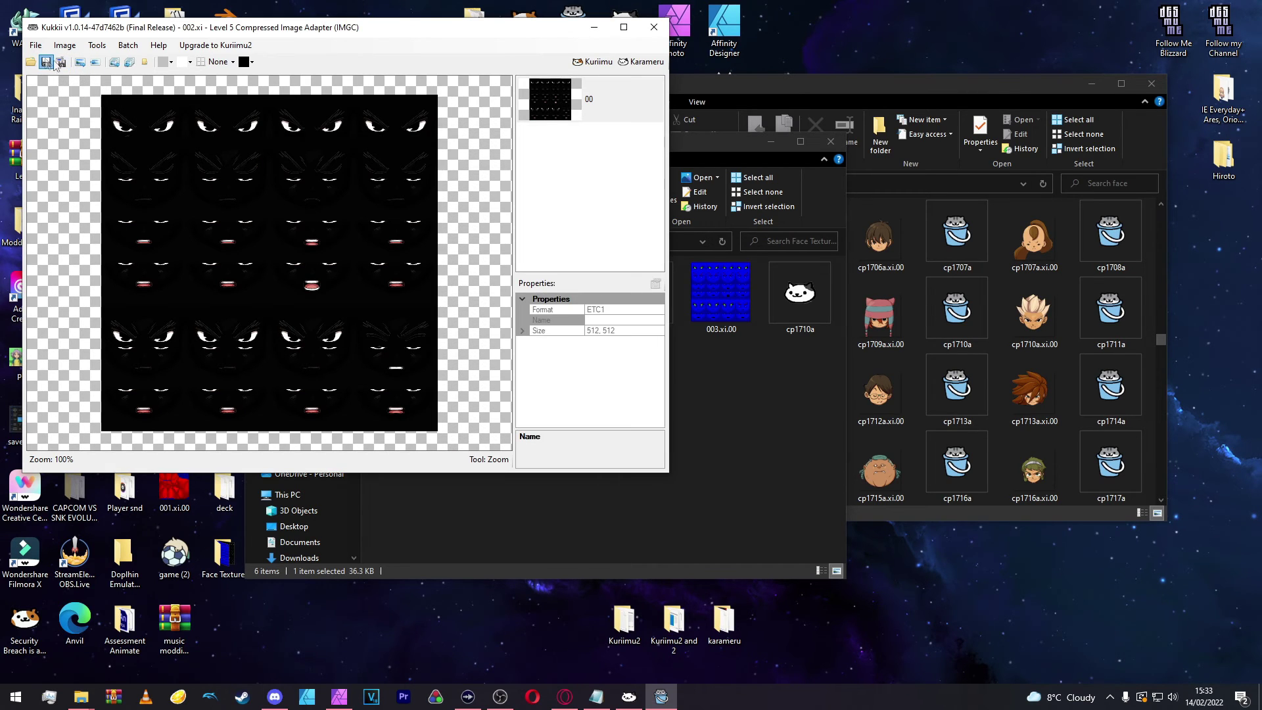
left_click(654, 28)
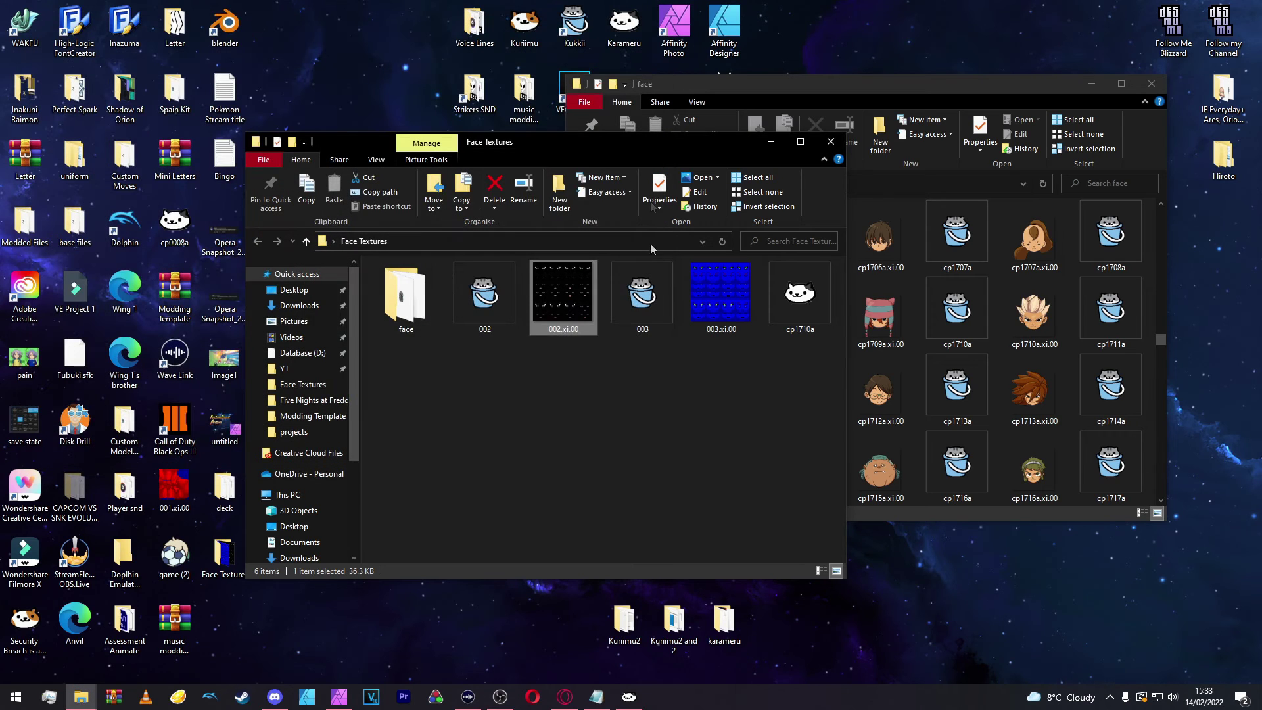
Step: Open 003 in Kukkii, import the edited 003.xi.00 PNG into it and save the texture
left_click(651, 295)
double_click(701, 288)
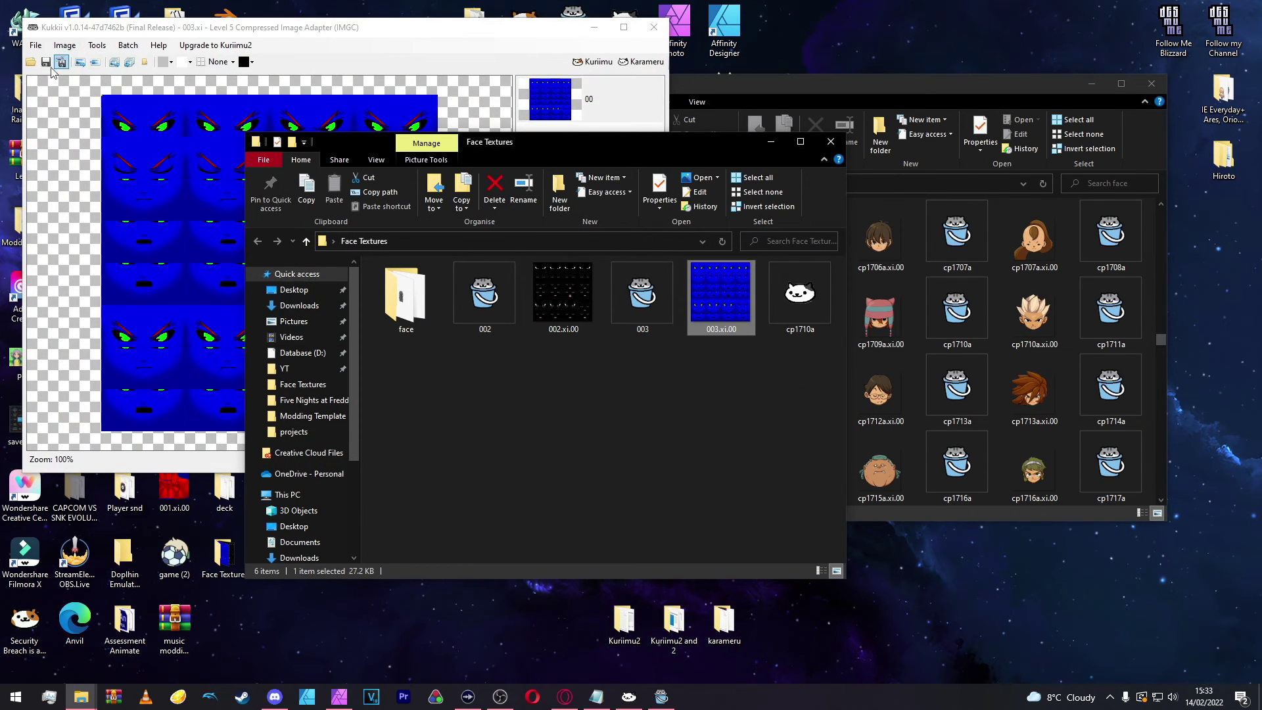
left_click(46, 63)
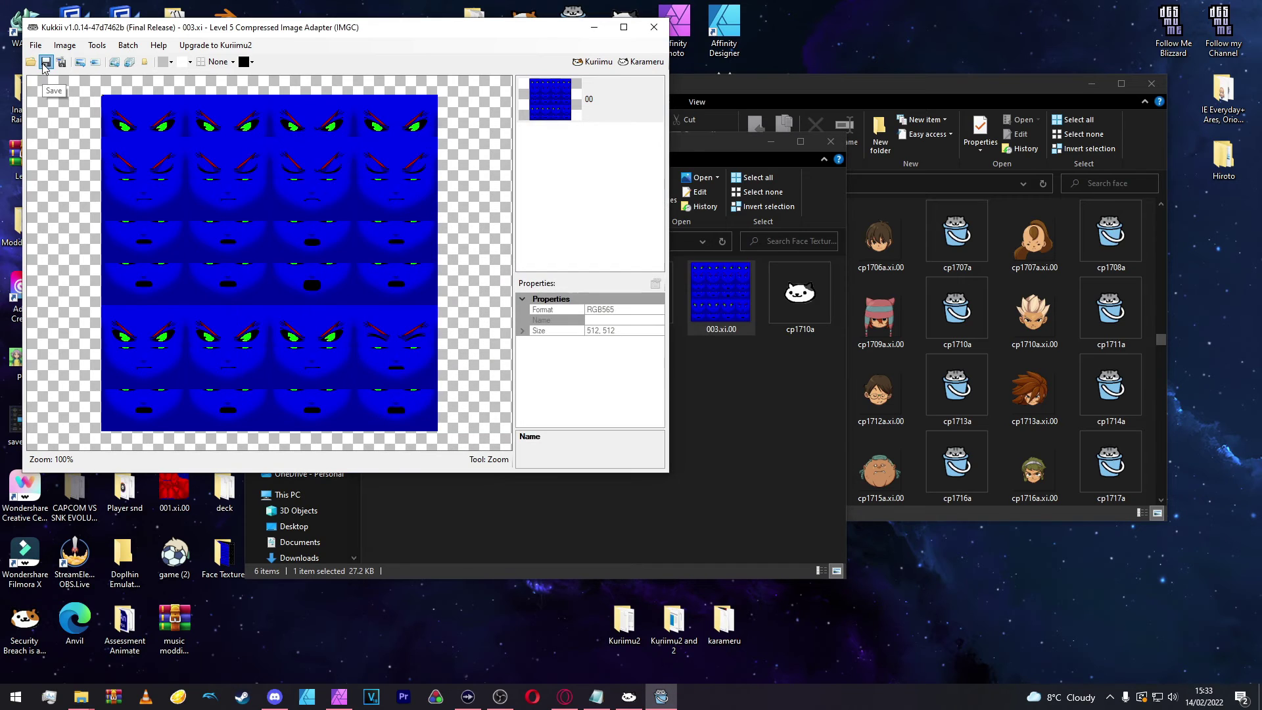
left_click(654, 27)
Step: Open cp1710a in Karameru and replace its 002.xi with the edited 002 file from Face Textures
double_click(810, 320)
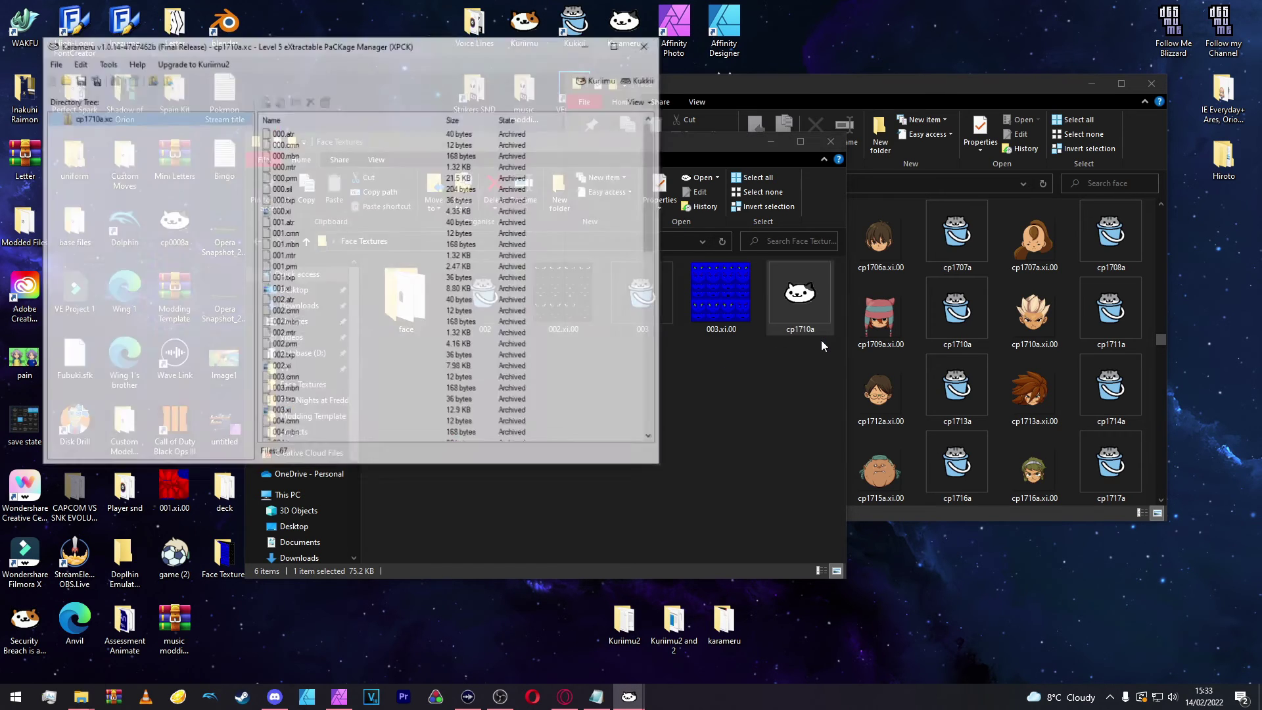
right_click(293, 368)
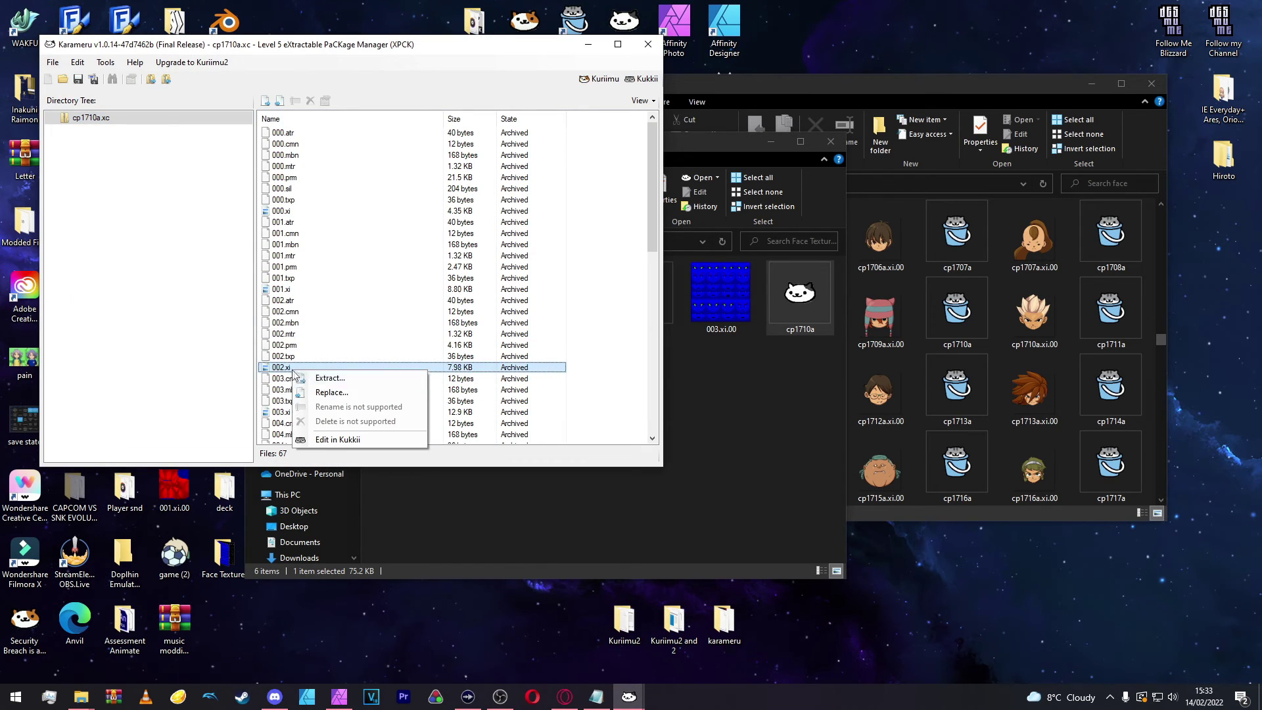
left_click(331, 393)
double_click(192, 165)
key("Return")
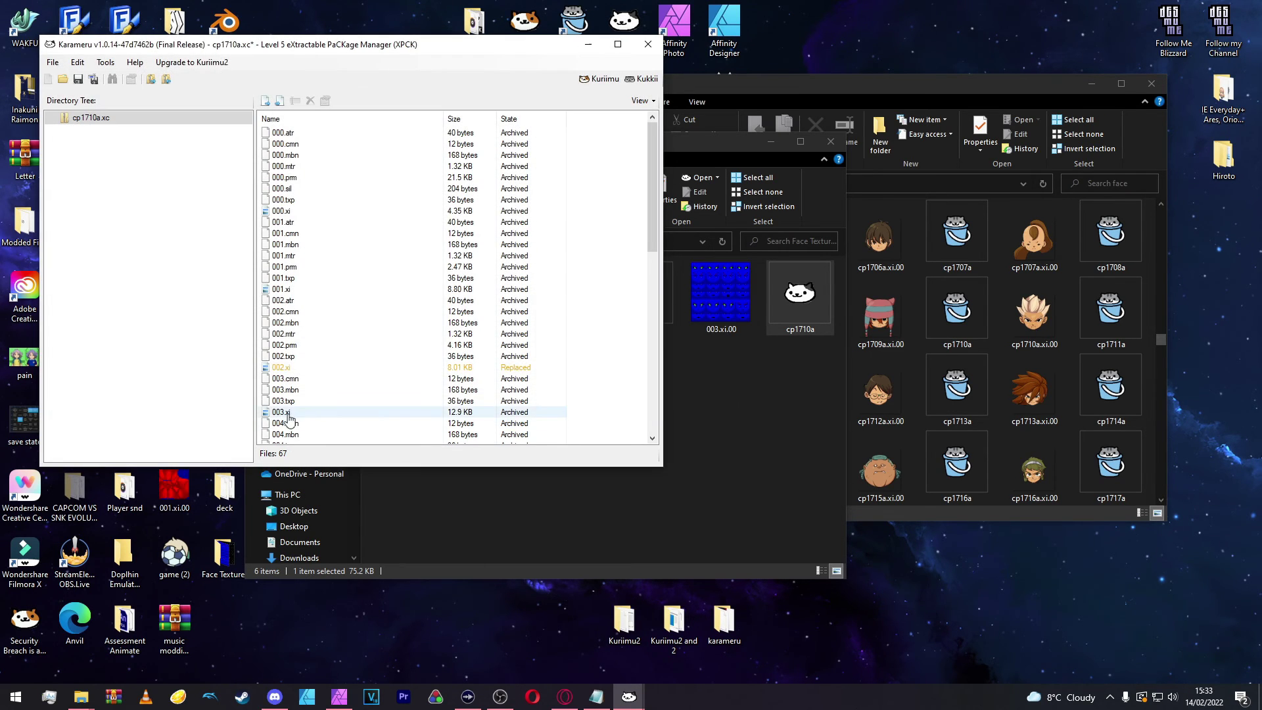
Step: Replace 003.xi in cp1710a.xc with the edited 003 file, then save and close the archive
right_click(290, 419)
left_click(326, 443)
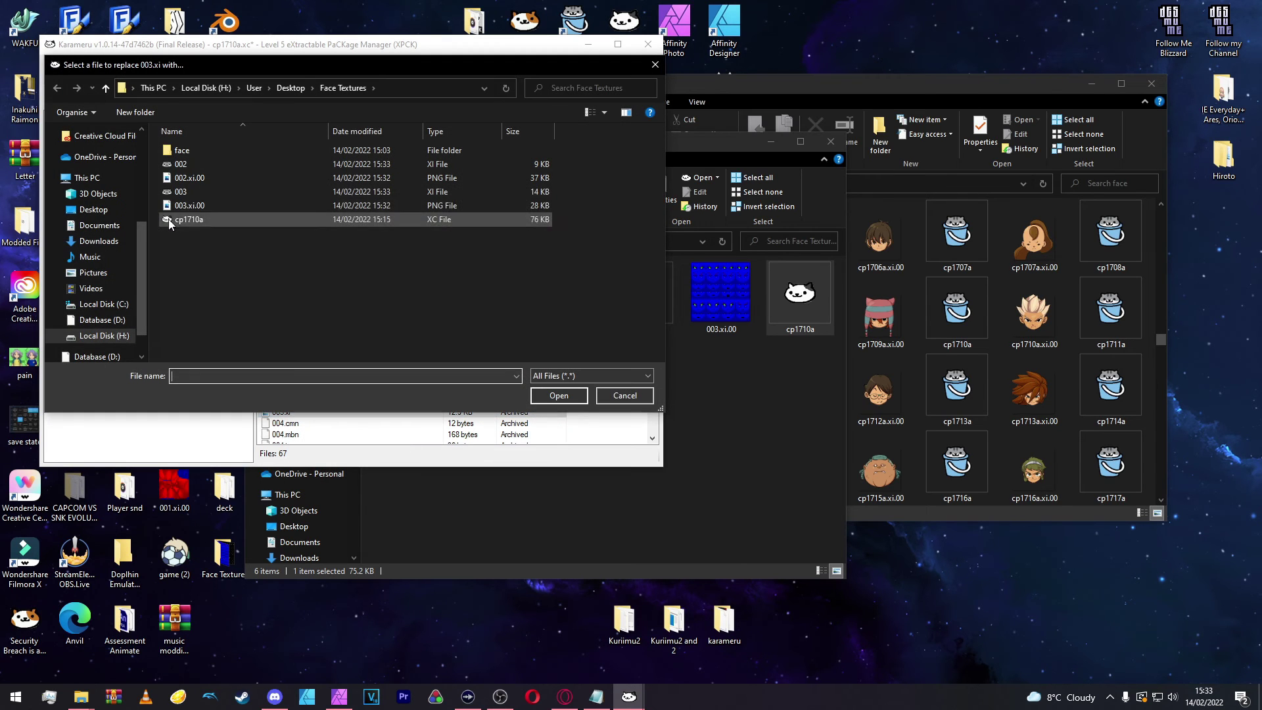
double_click(178, 192)
key("Return")
key("ctrl+s")
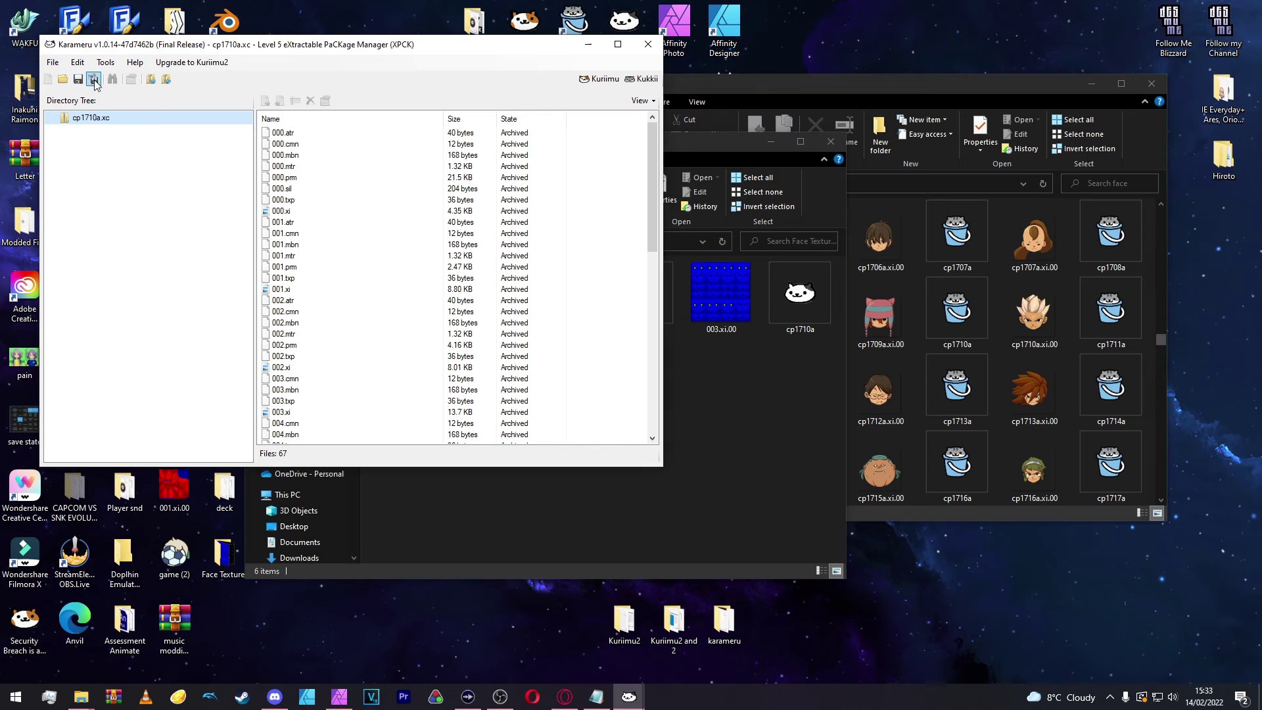
left_click(647, 44)
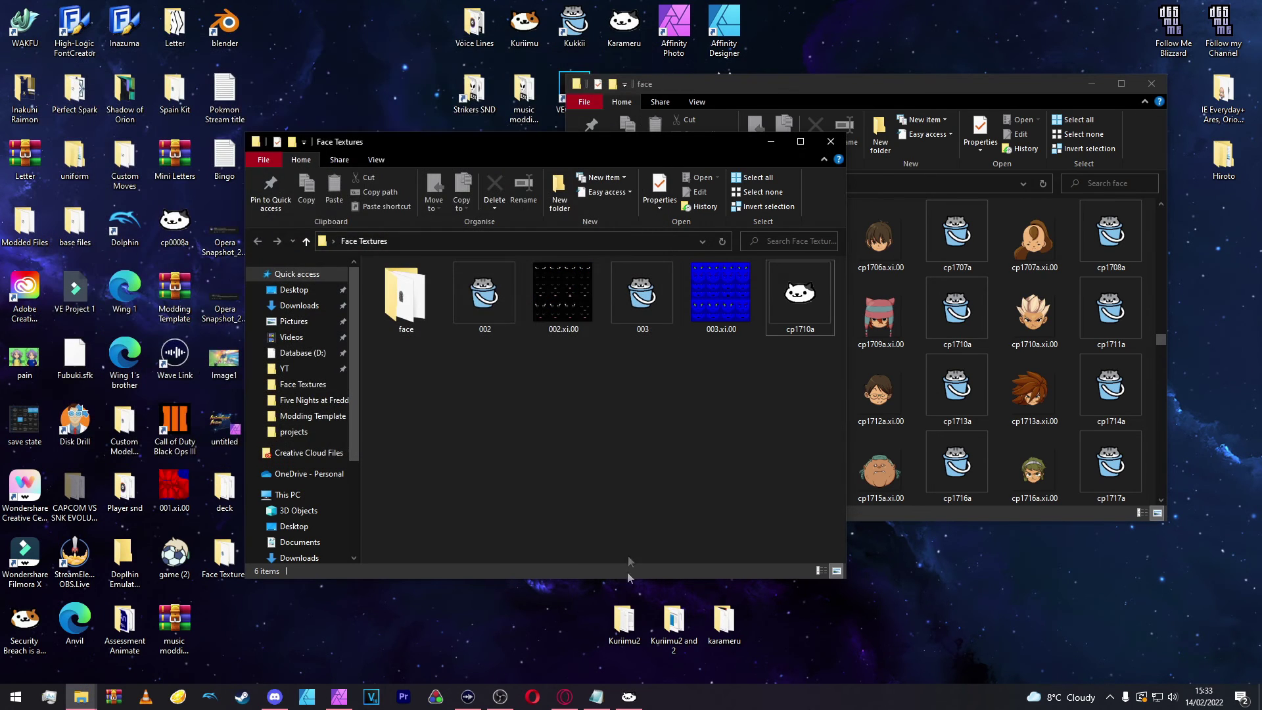
Step: Close the open ie6_b.fa archive, switch to Citra and open ie6_b from the romfs folder in Inazuma Eleven GO Galaxy's mods location
left_click(623, 685)
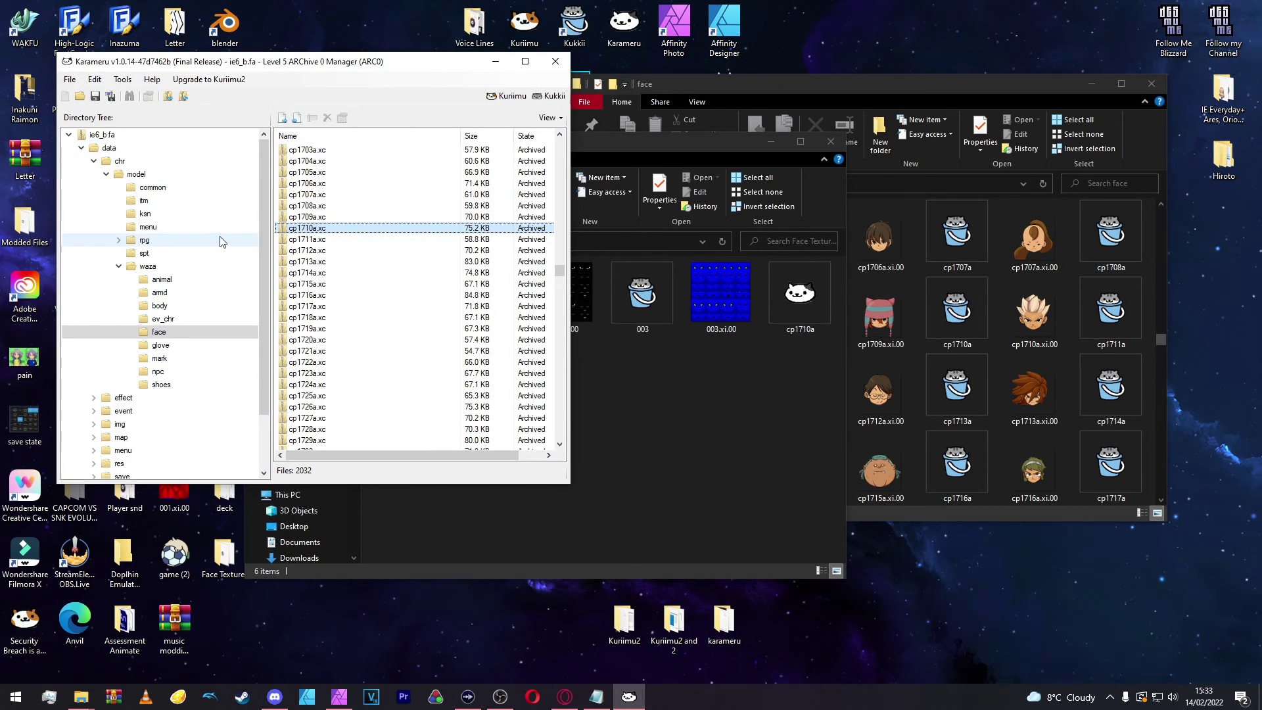
left_click(553, 61)
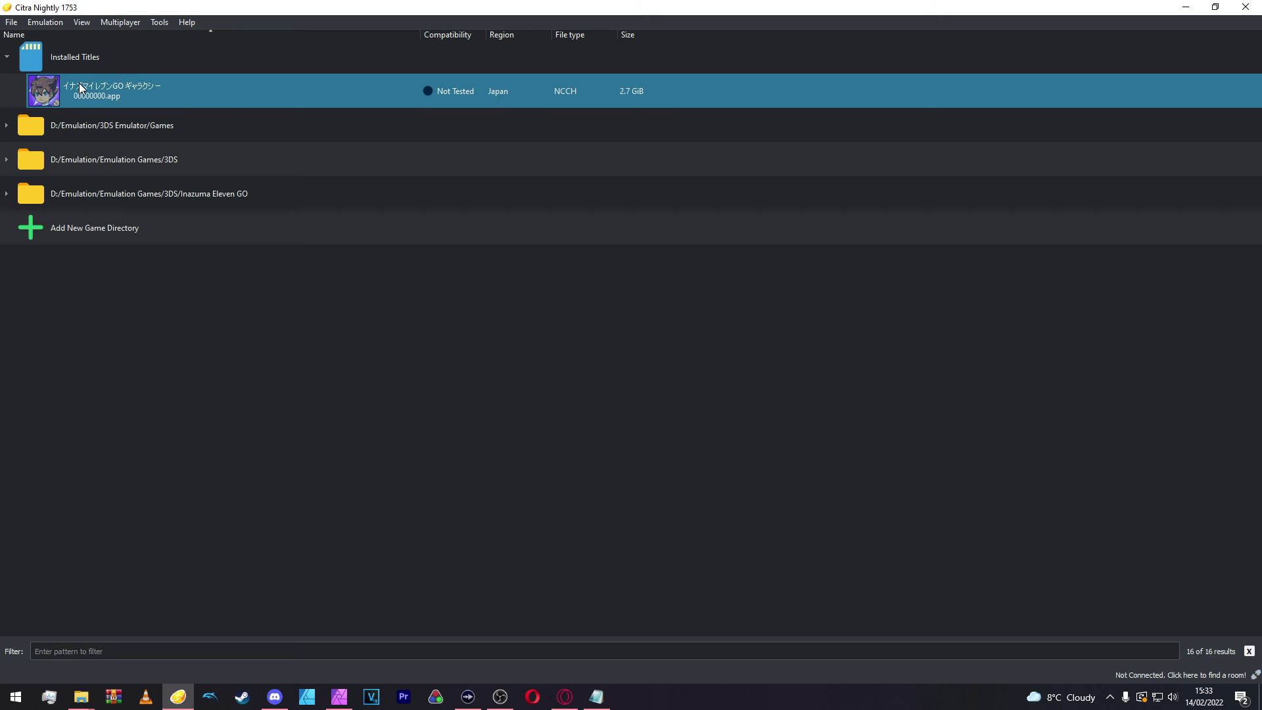
right_click(80, 88)
left_click(140, 165)
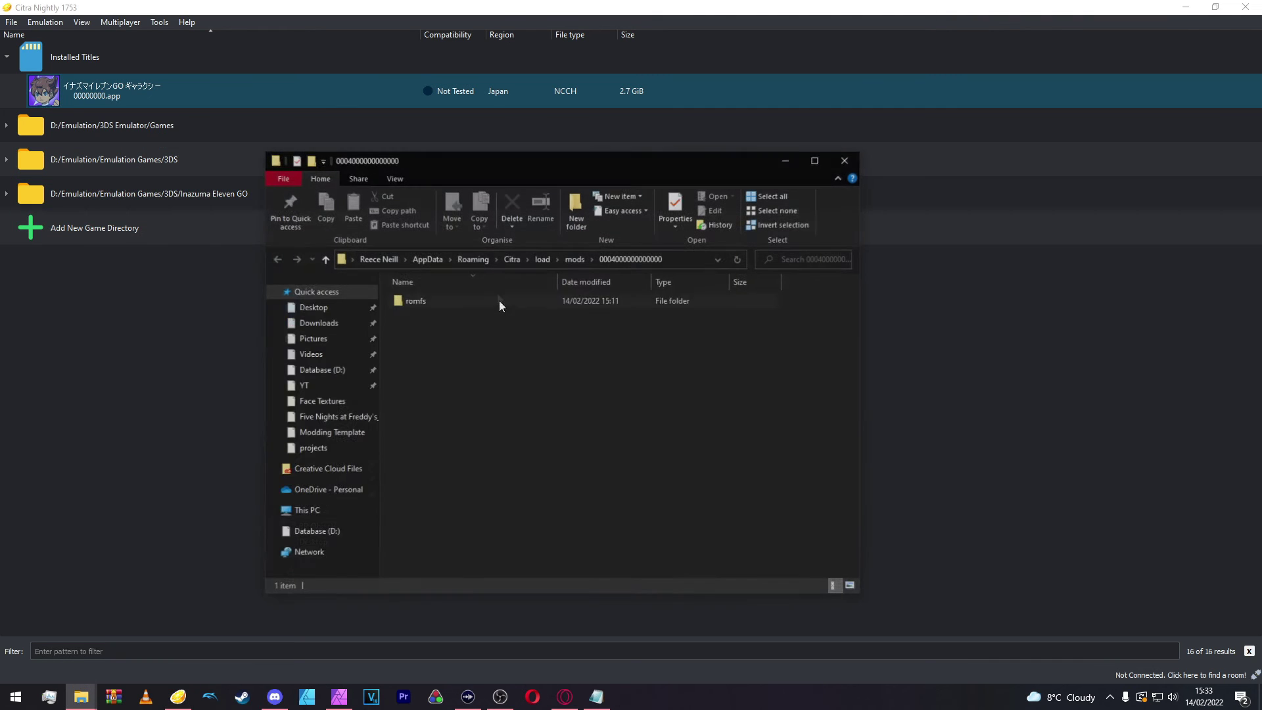
double_click(464, 303)
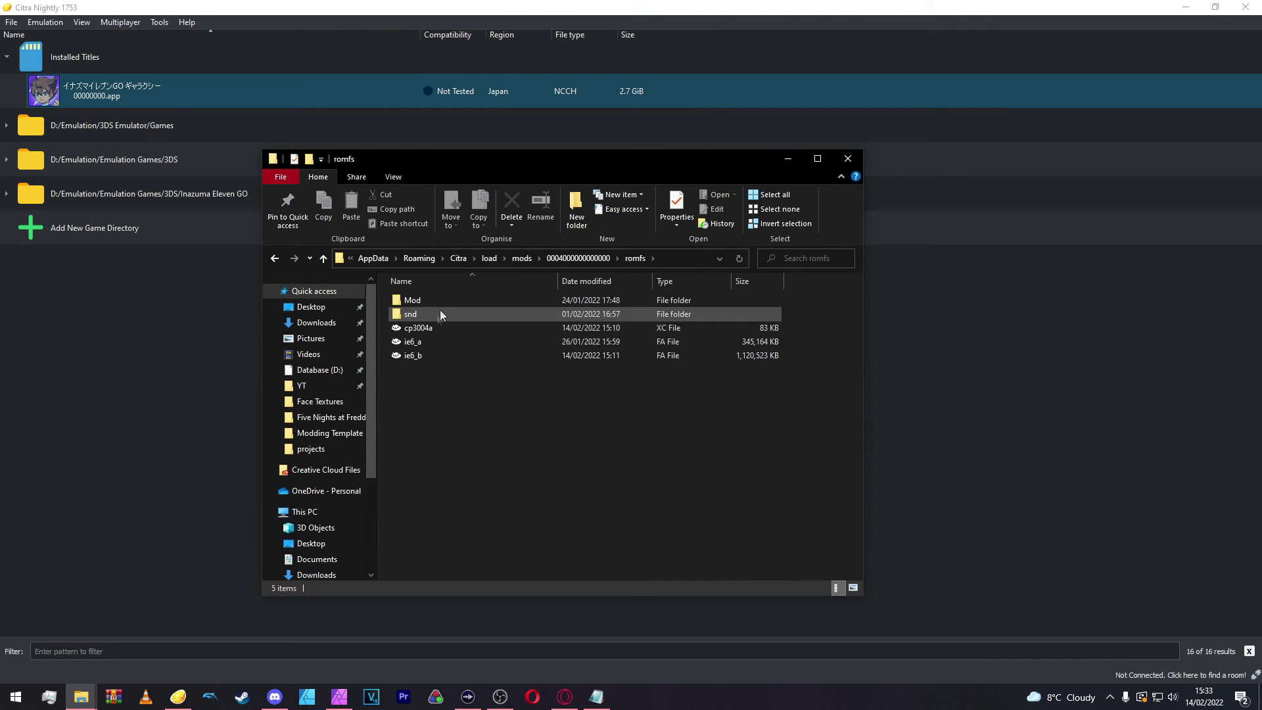
left_click(422, 354)
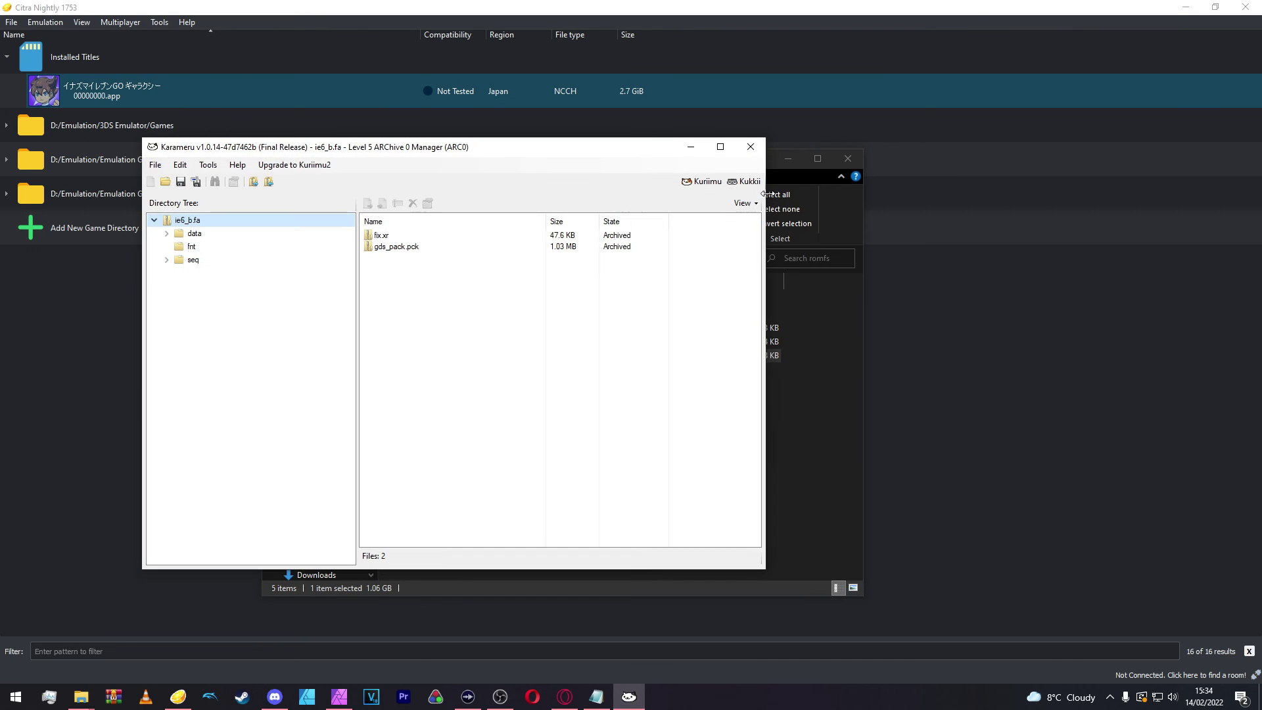
Step: Browse the ie6_b.fa archive to data/chr/model/waza/face and locate cp1710a.xc
double_click(192, 234)
double_click(201, 247)
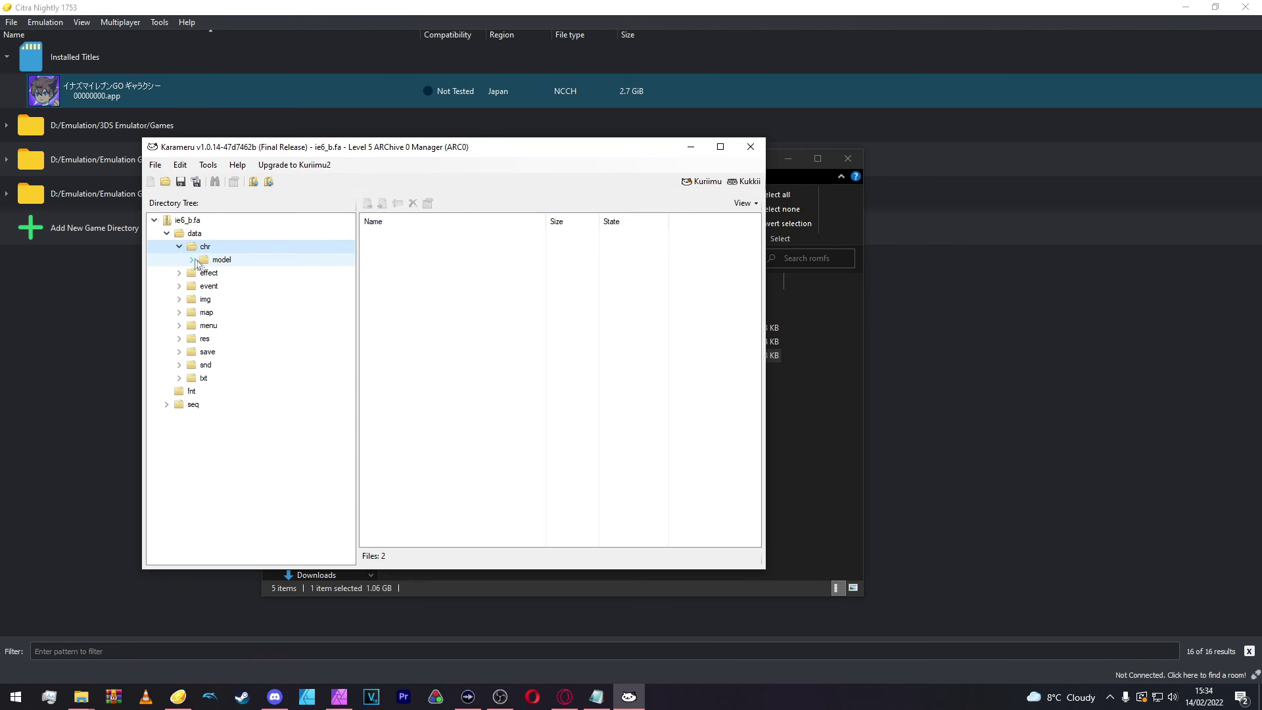
double_click(219, 260)
double_click(227, 352)
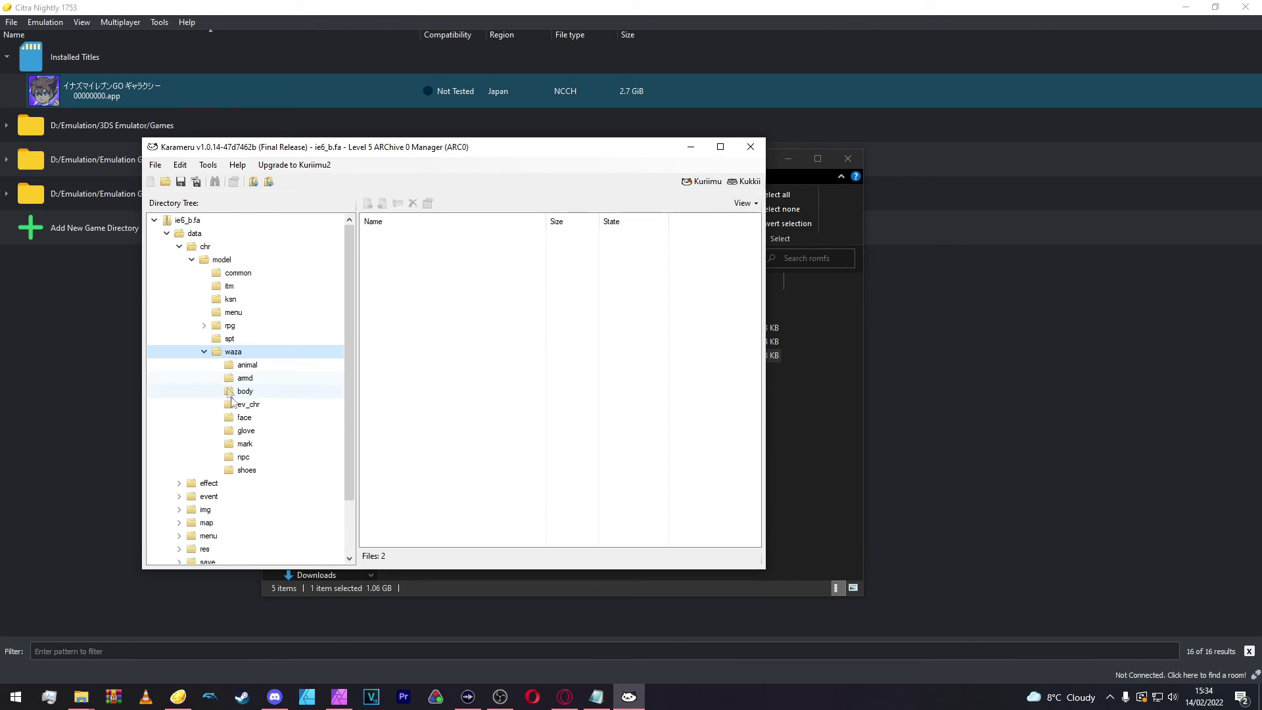
left_click(231, 423)
left_click_drag(755, 235, 754, 369)
scroll(410, 290, "up", 15)
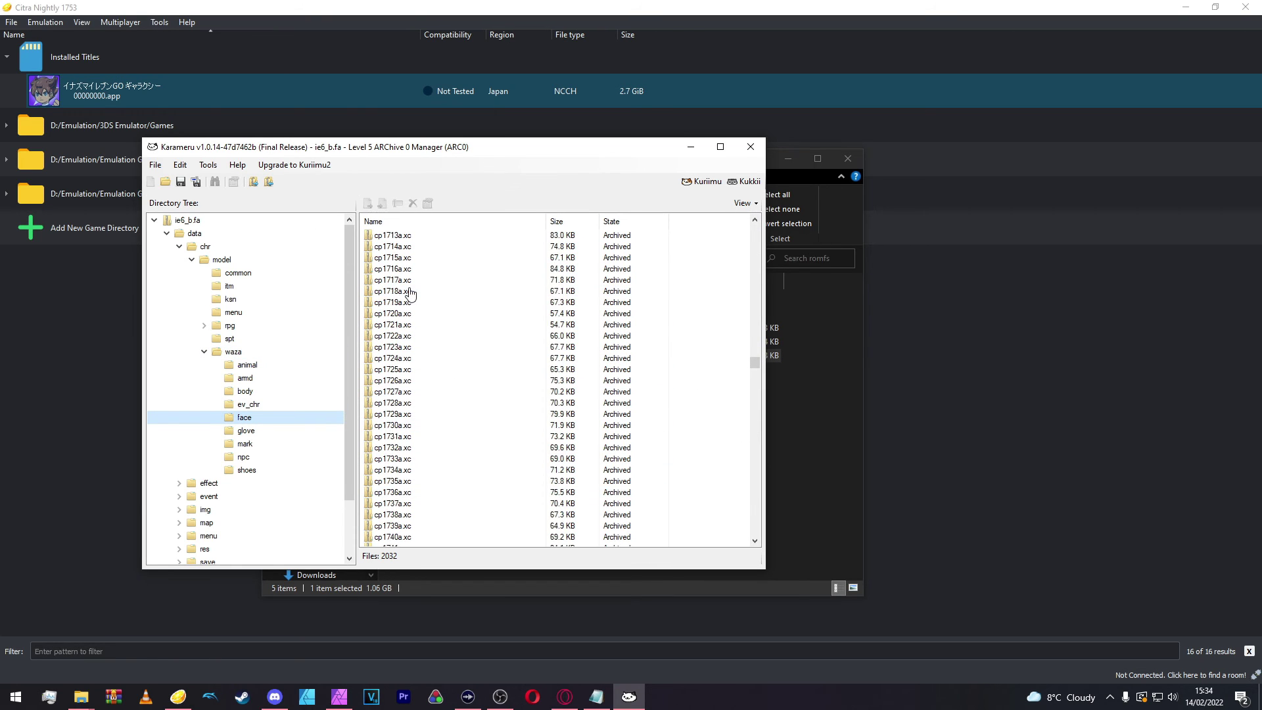
Step: Replace cp1710a.xc in the waza face folder with the edited cp1710a from Face Textures
right_click(410, 271)
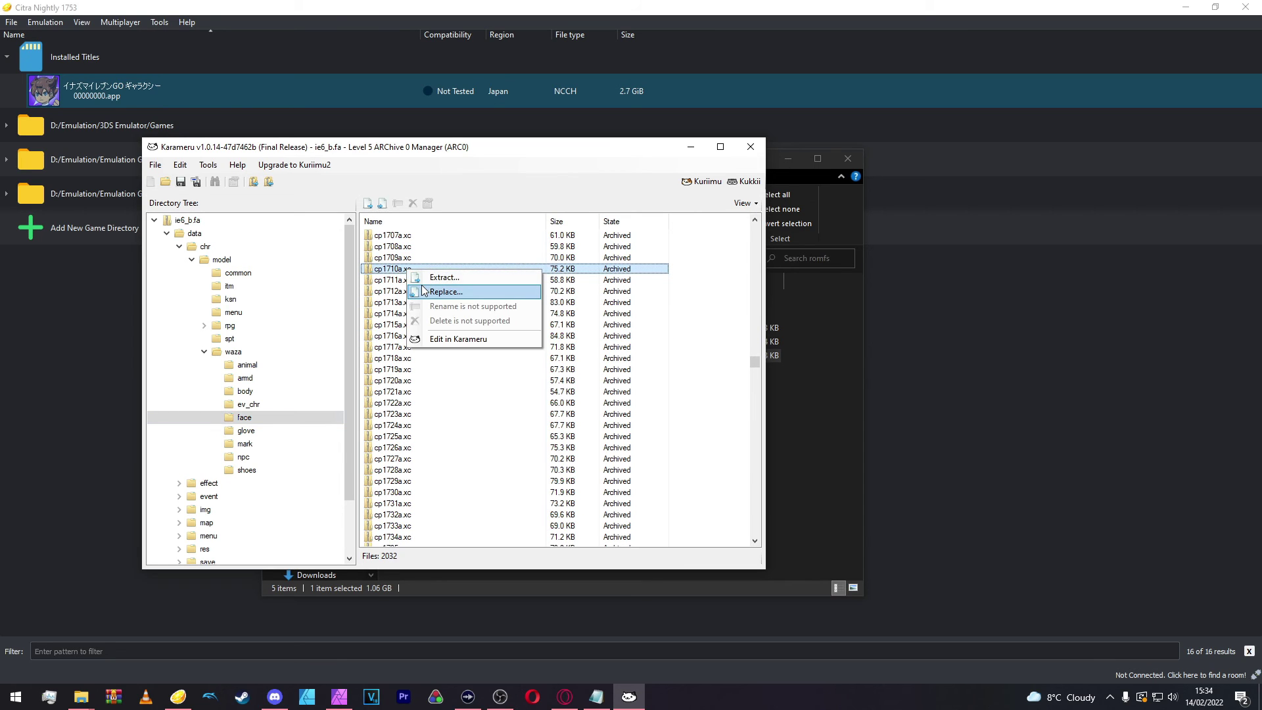
left_click(445, 292)
scroll(171, 299, "up", 2)
left_click(204, 234)
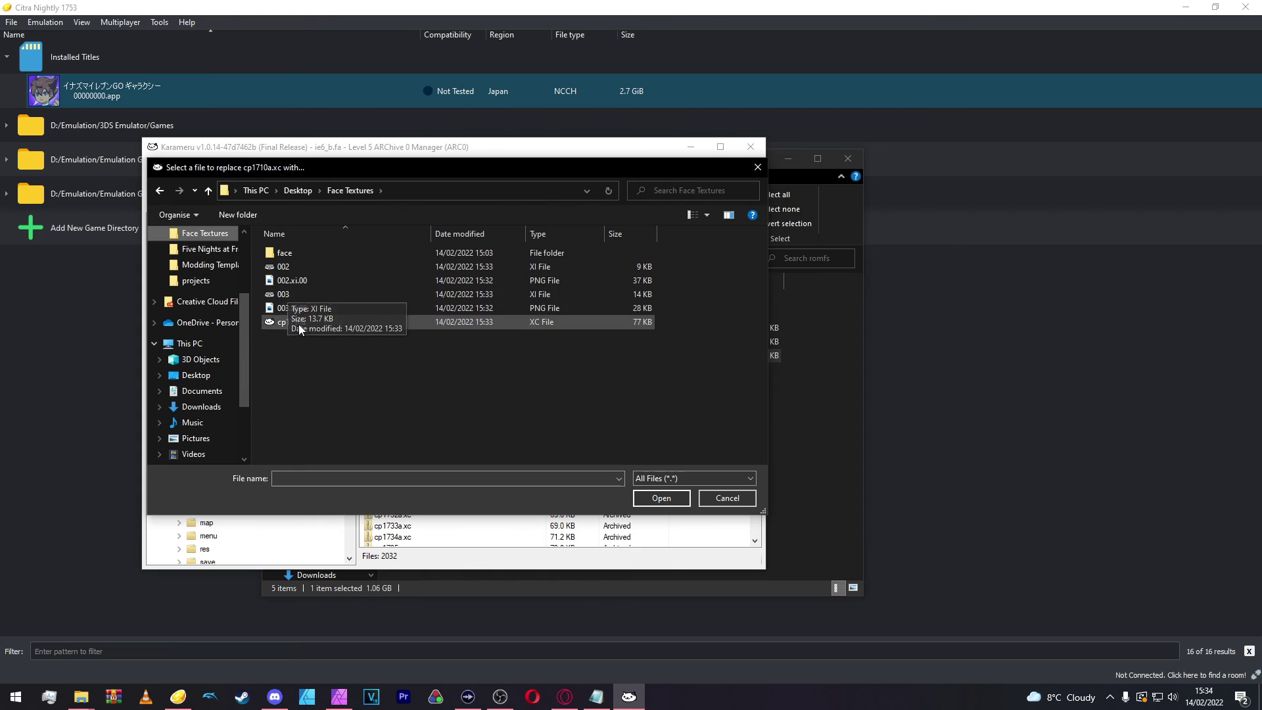
left_click(289, 322)
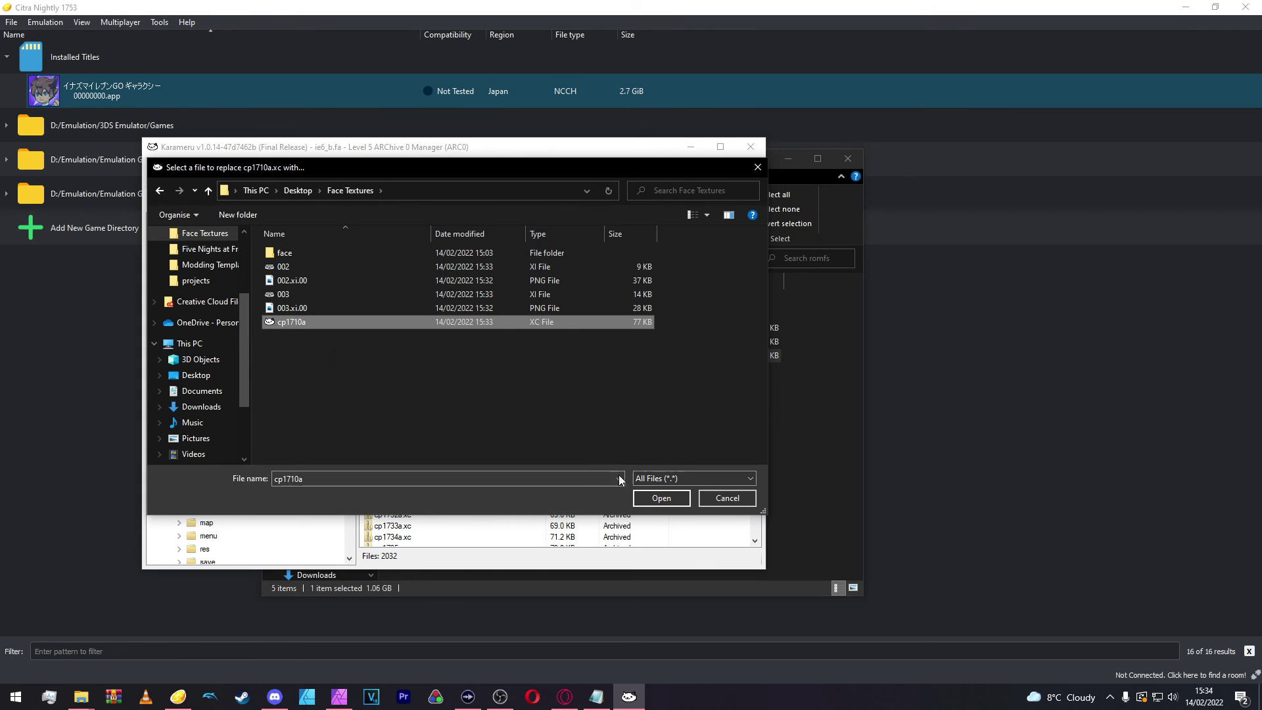
left_click(653, 504)
key("Return")
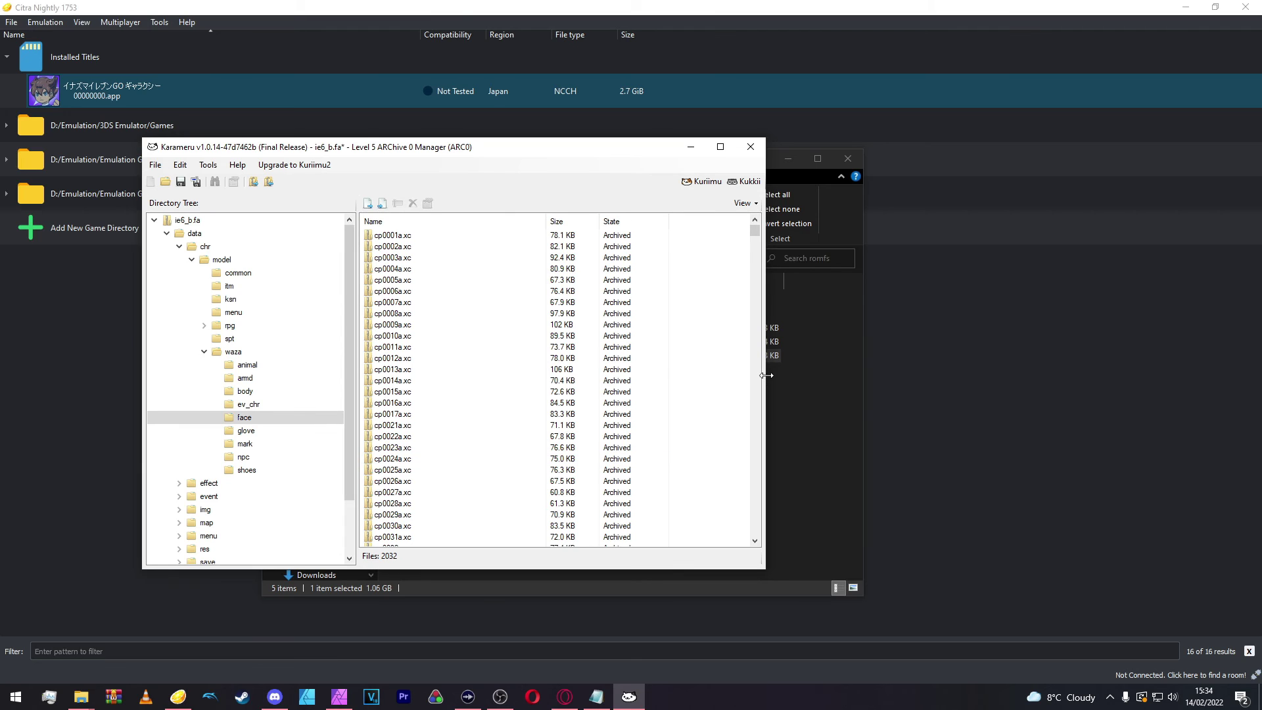
Step: Extract cp1710m.xc from the model/rpg/face folder of ie6_b.fa into the romfs folder and switch to that folder
left_click(204, 325)
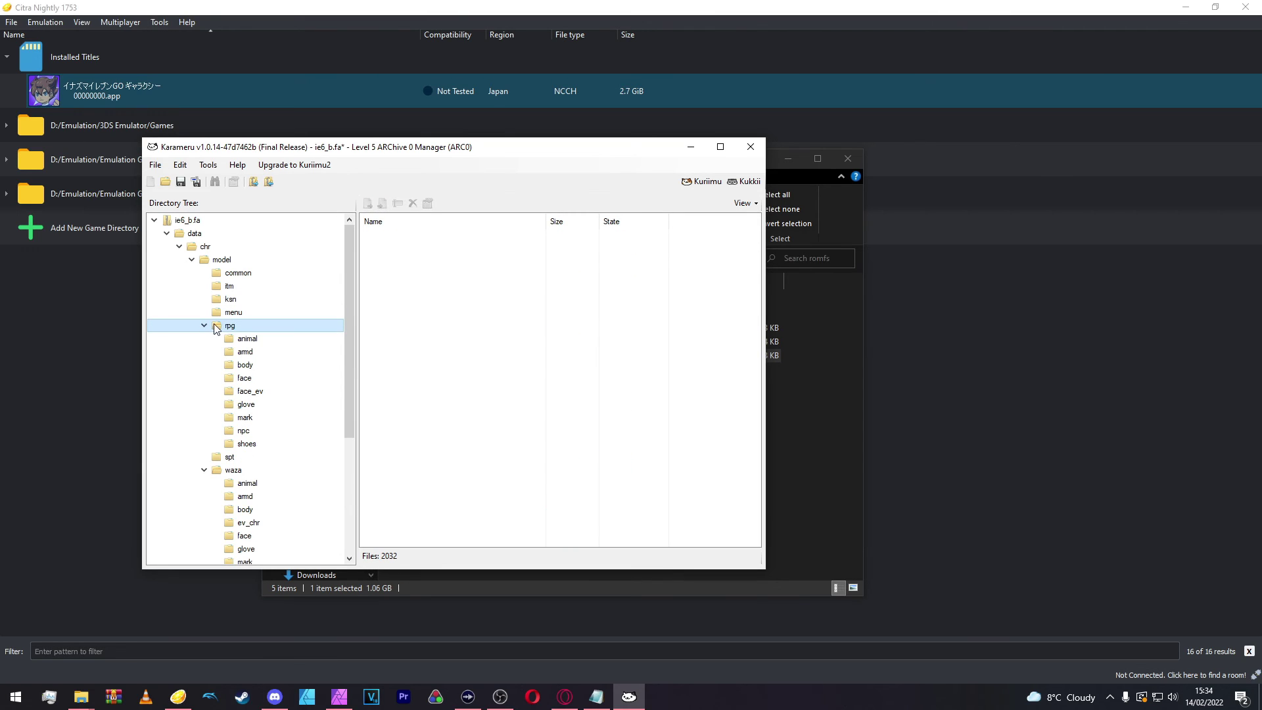
left_click(245, 378)
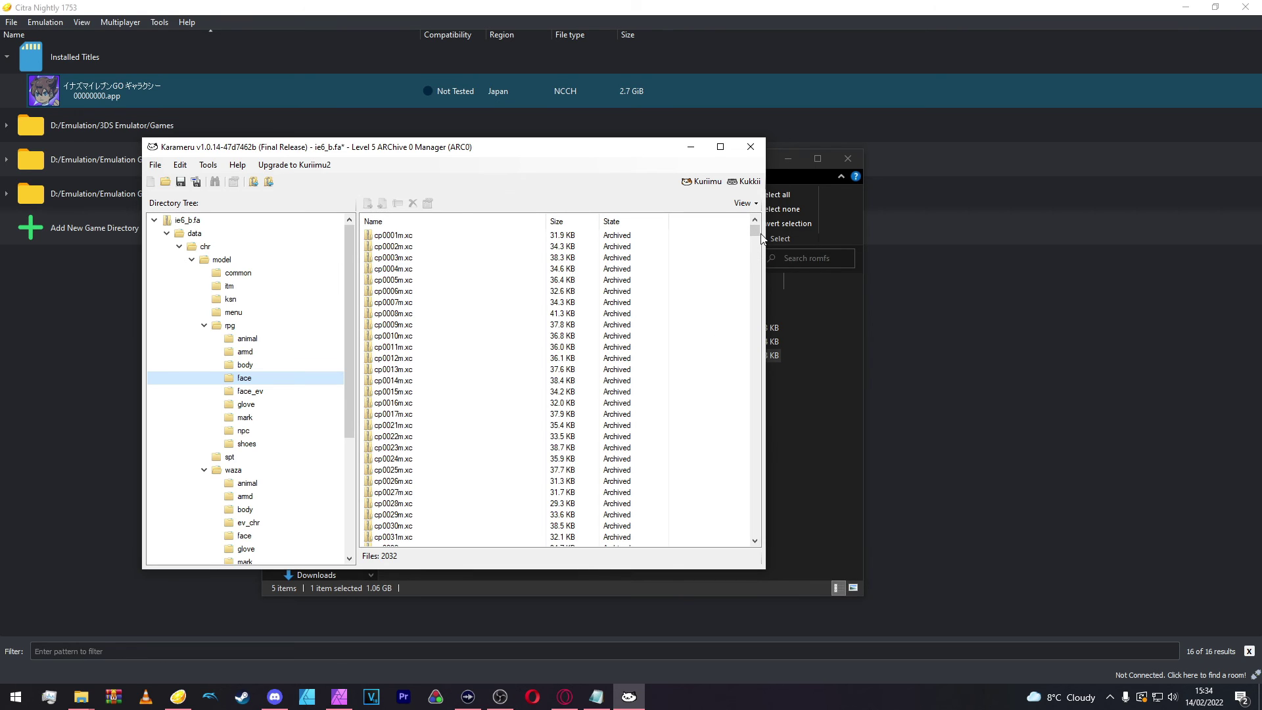
left_click_drag(755, 242, 754, 362)
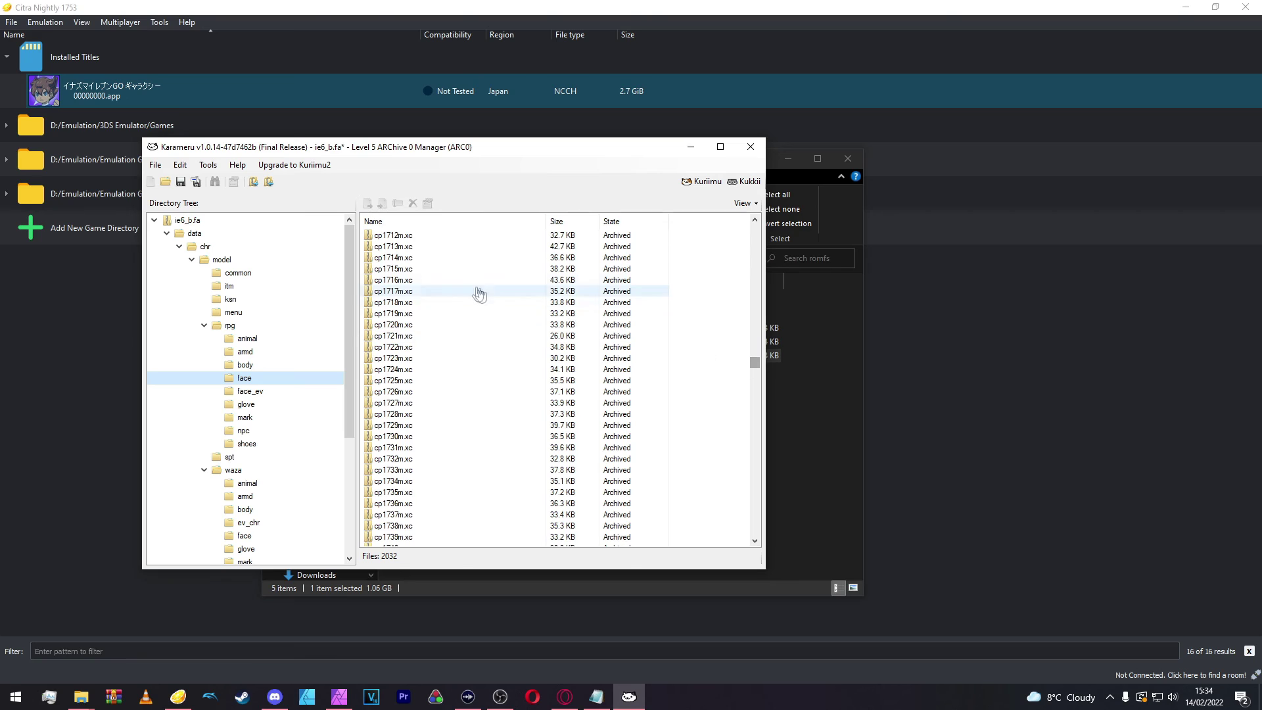
right_click(413, 276)
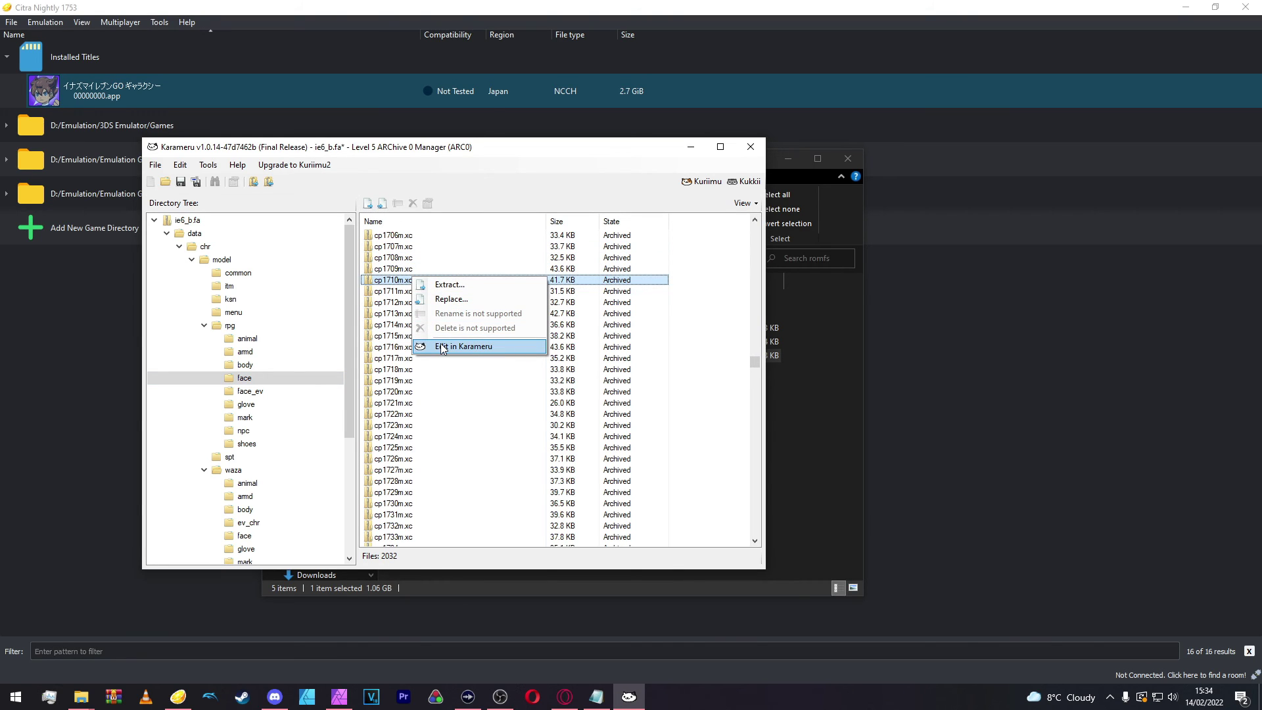
left_click(439, 286)
key("Return")
left_click(789, 415)
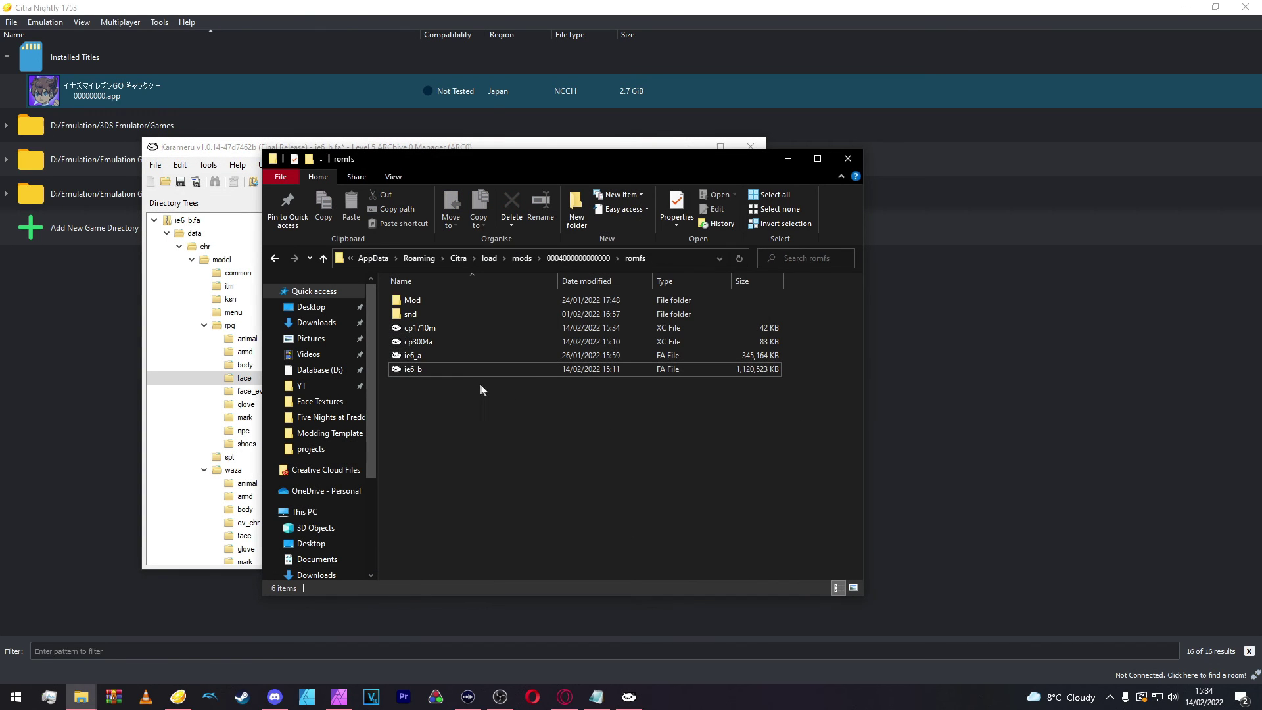
Step: Open cp1710m from the romfs folder and display its 001.xi texture in Kukkii beside the archive's file list
double_click(434, 331)
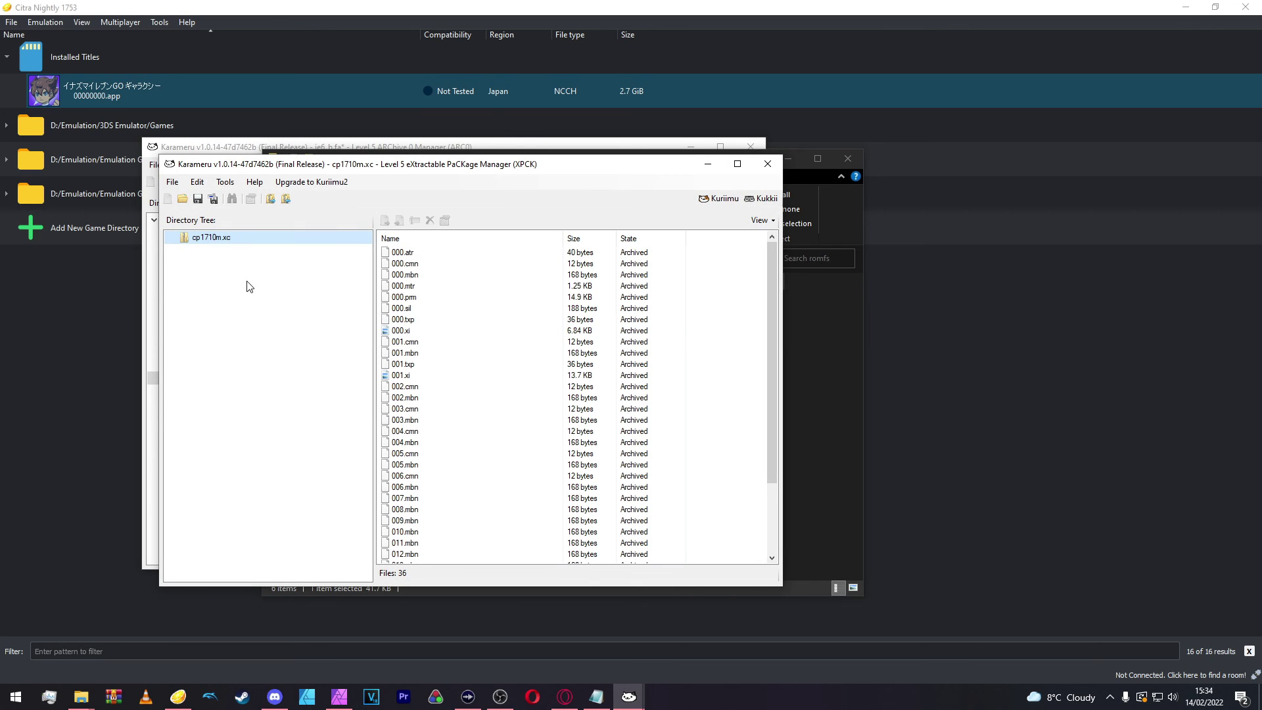
right_click(436, 383)
left_click(466, 447)
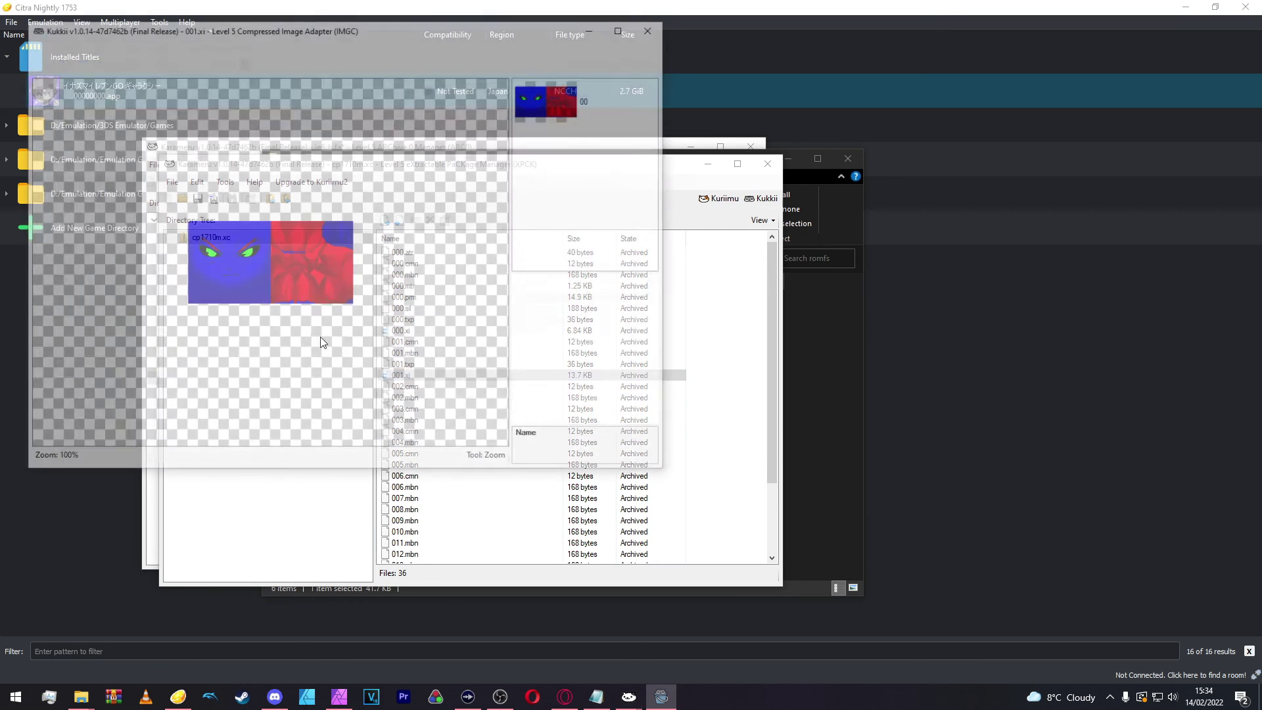
left_click(179, 240)
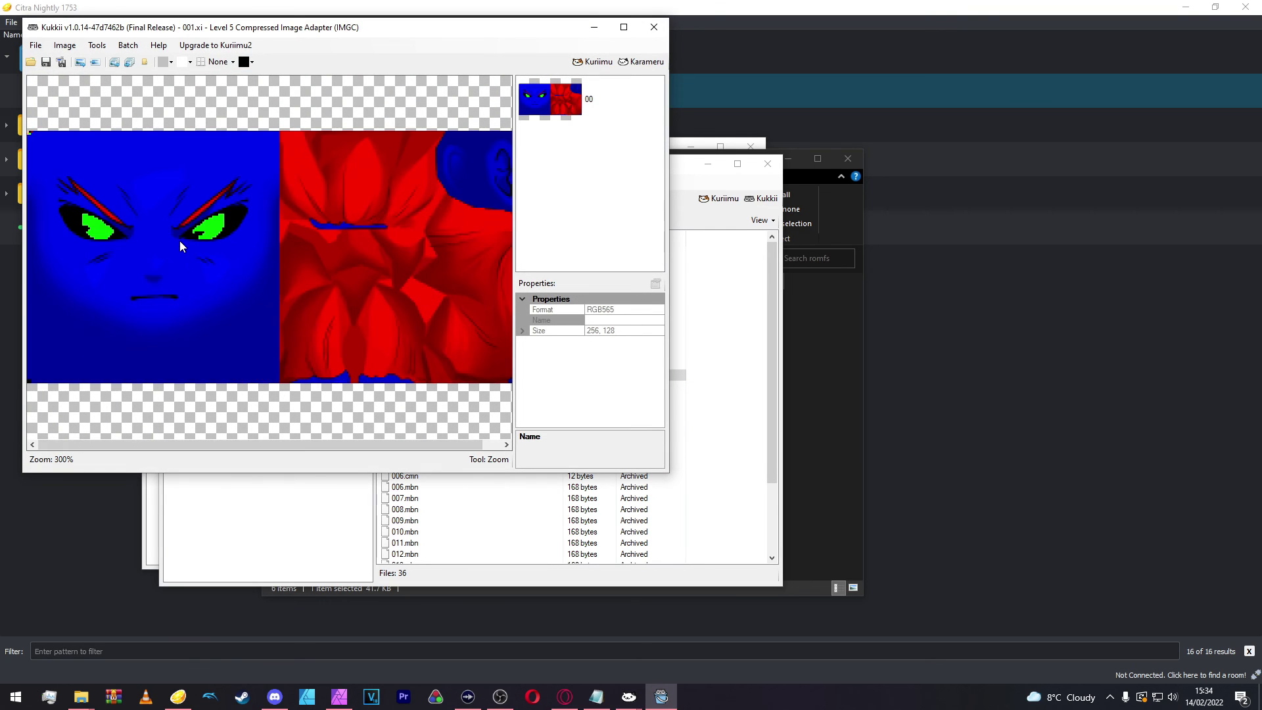
right_click(230, 288)
left_click_drag(186, 18, 186, 41)
left_click_drag(412, 50, 1005, 106)
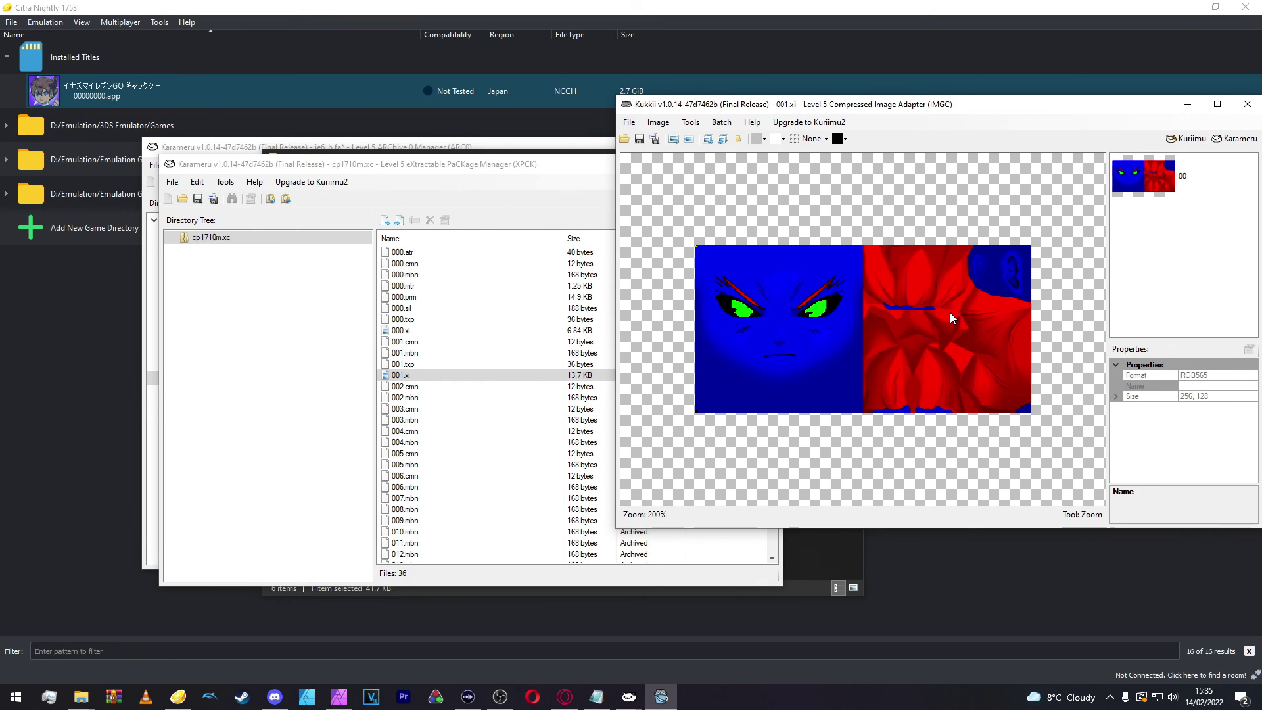
Step: Examine the 001.xi face texture up close, and close both the image and the cp1710m.xc archive
scroll(947, 310, "up", 1)
scroll(943, 315, "down", 1)
scroll(931, 318, "up", 1)
scroll(930, 318, "down", 1)
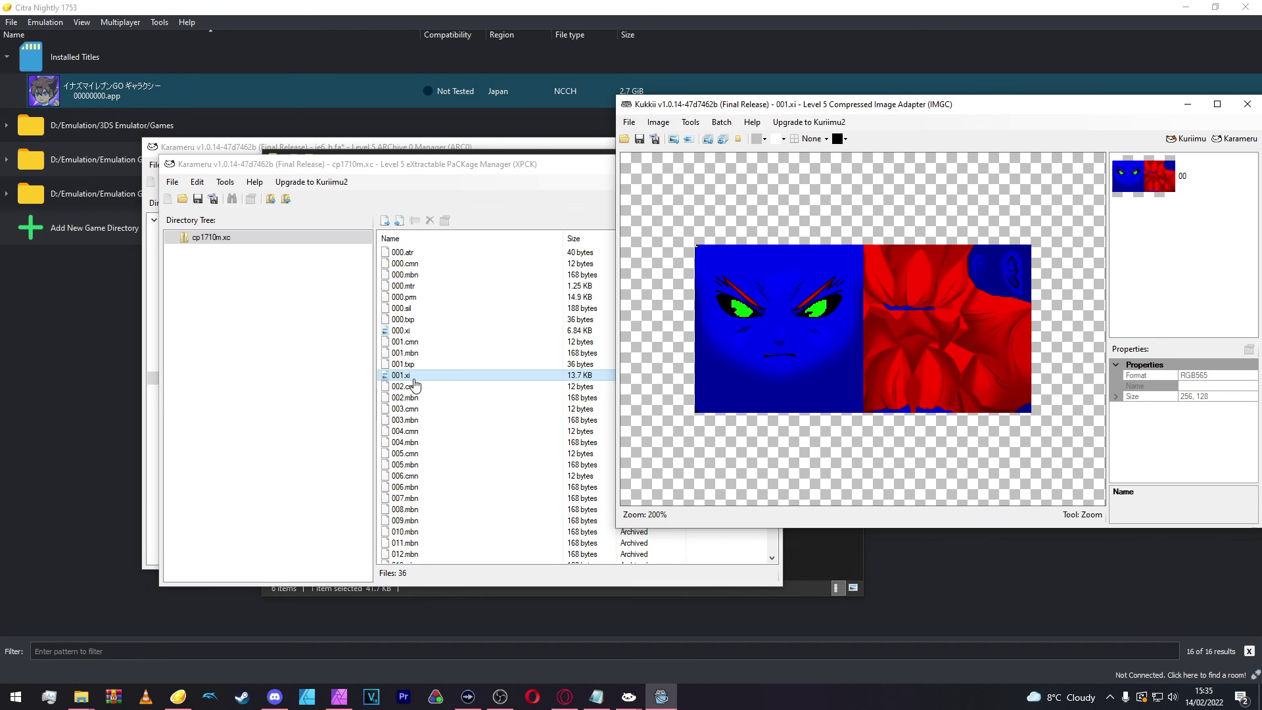
left_click(1247, 103)
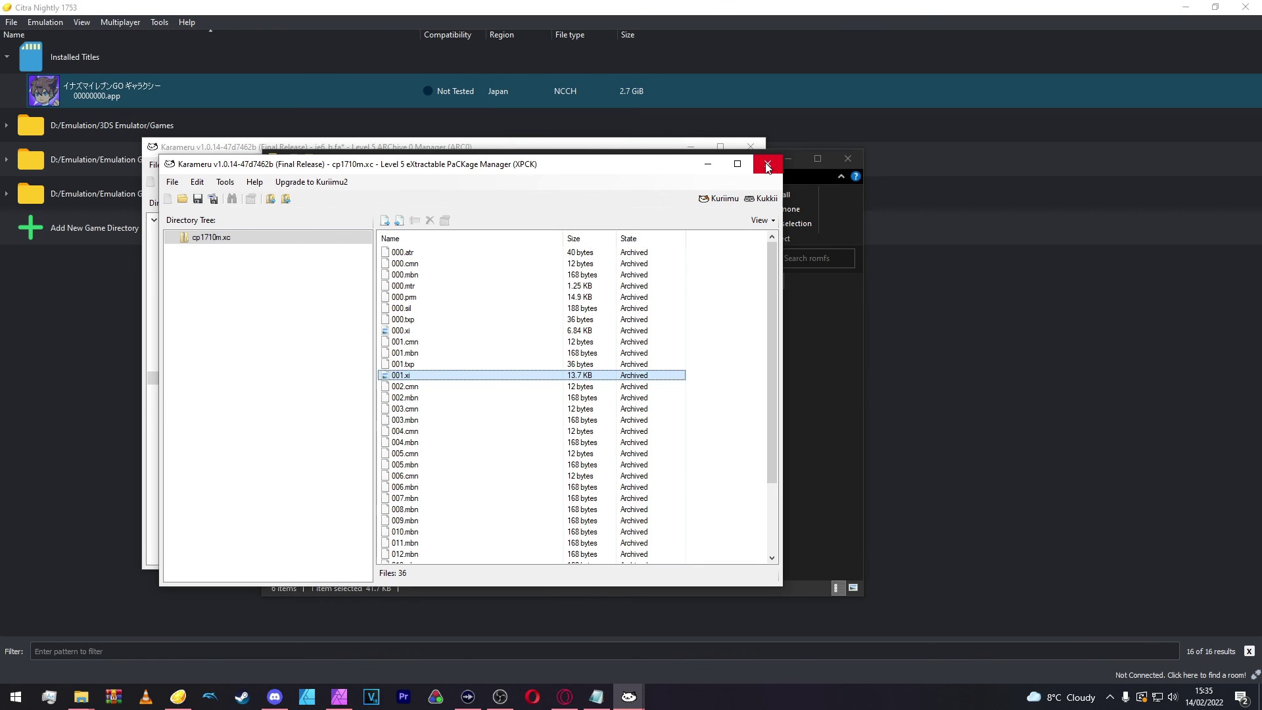
left_click(767, 165)
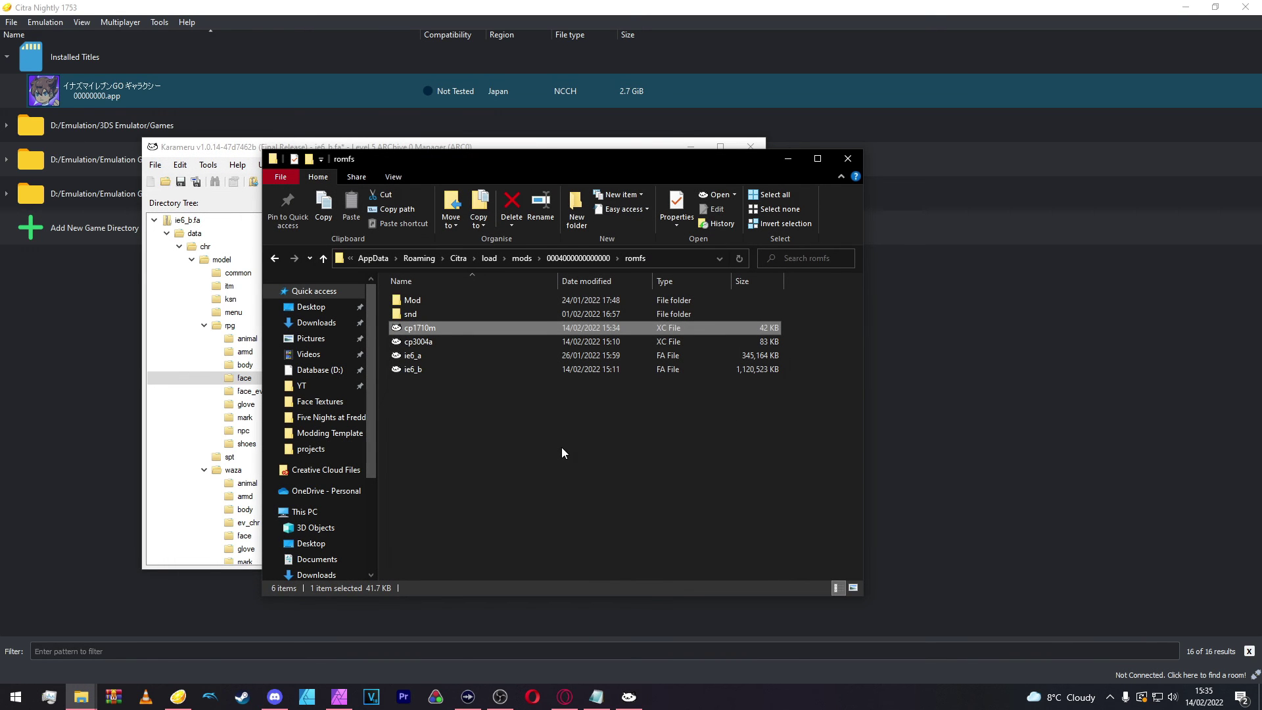
Step: Return to the ie6_b.fa archive, collapse the rpg folder and show the contents of waza/face
left_click(204, 161)
left_click(204, 325)
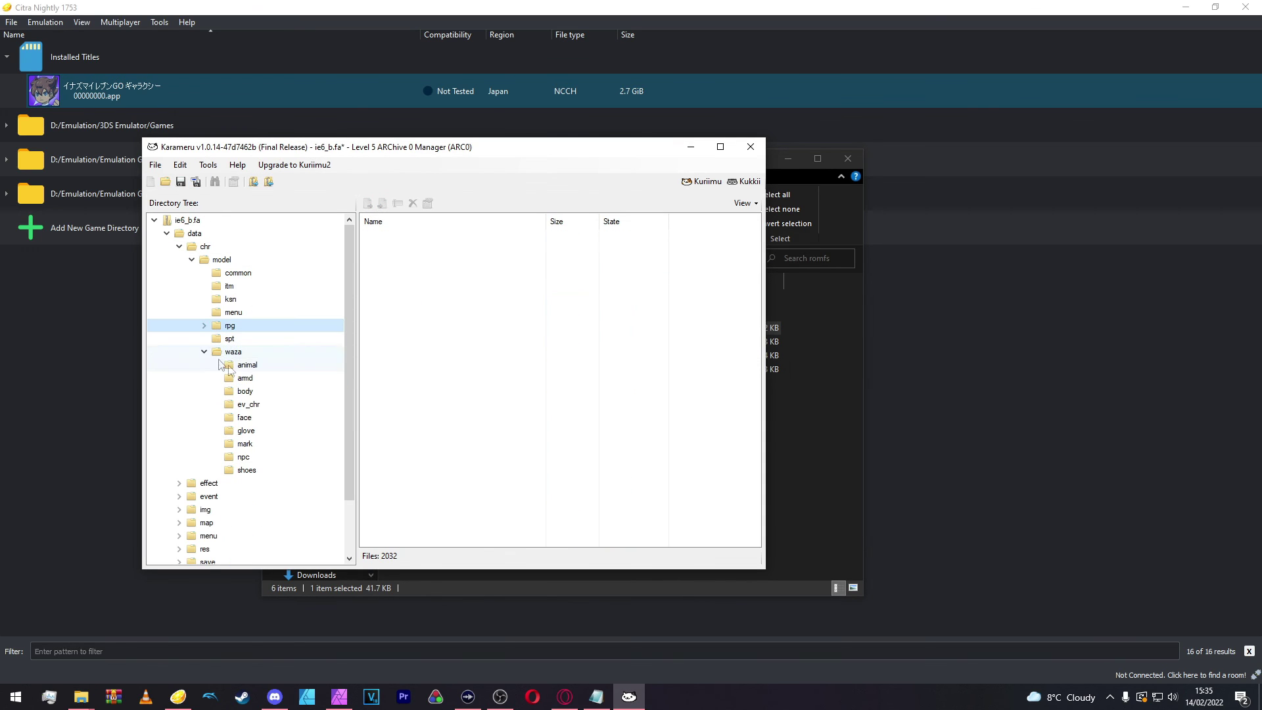
left_click(244, 418)
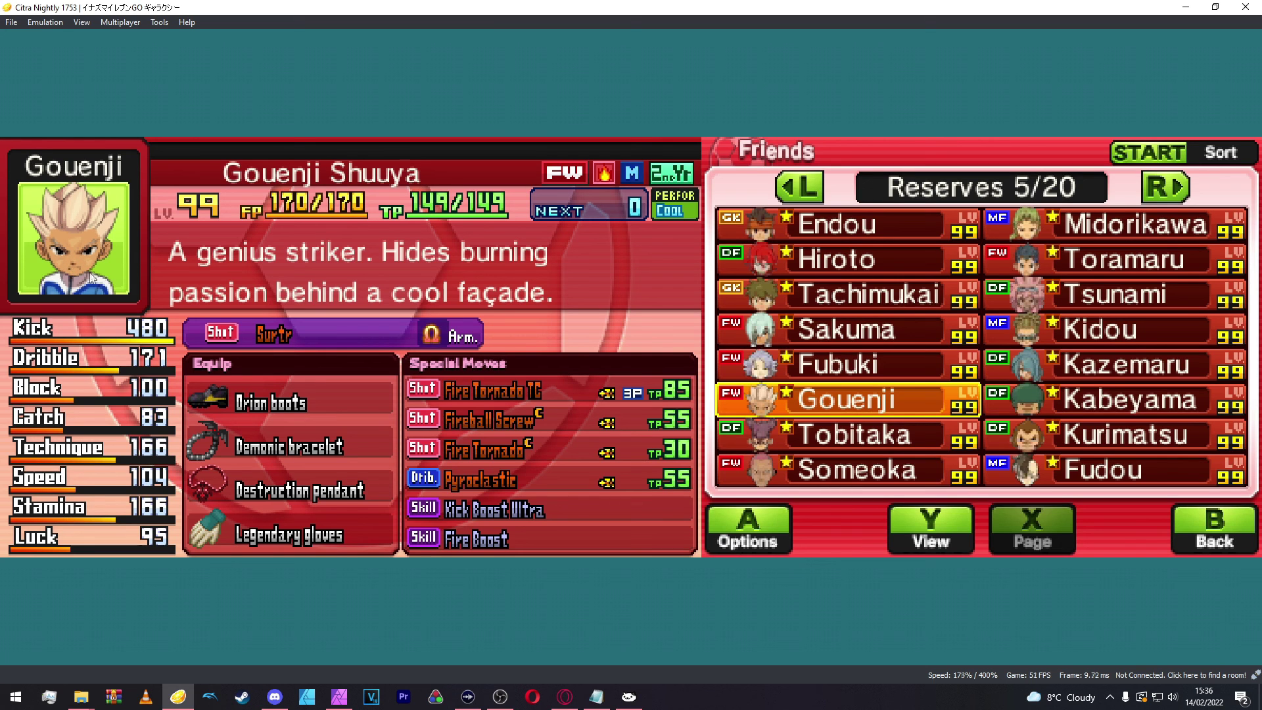
Step: In the game running in Citra, inspect Gouenji's character model by zooming and turning it, and go back to the main menu
left_click(921, 523)
left_click(968, 306)
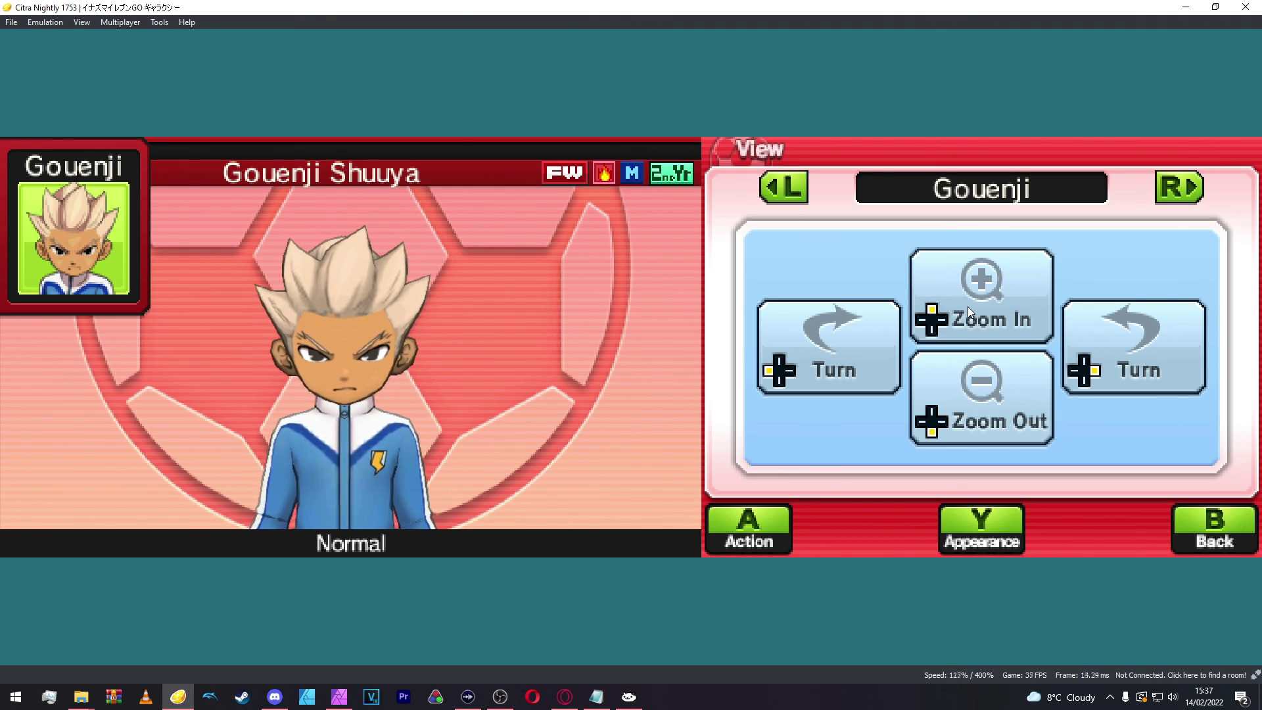
left_click(803, 365)
left_click(1114, 369)
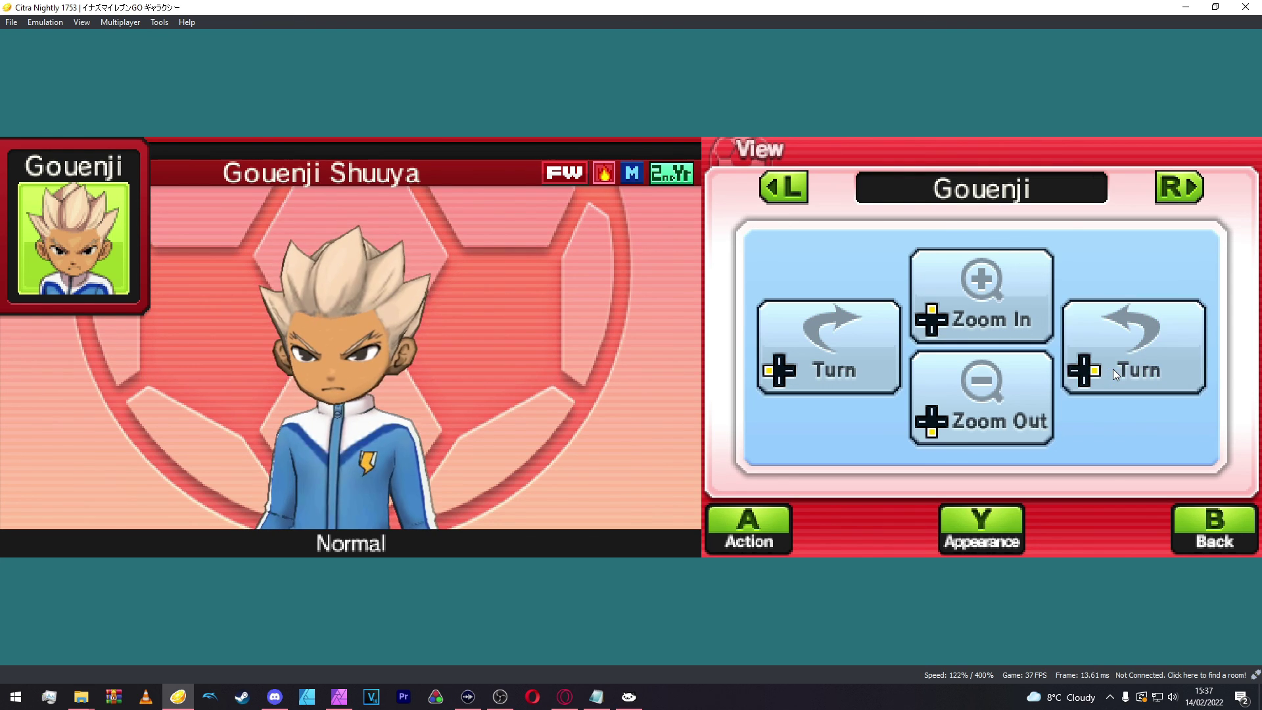
left_click(940, 374)
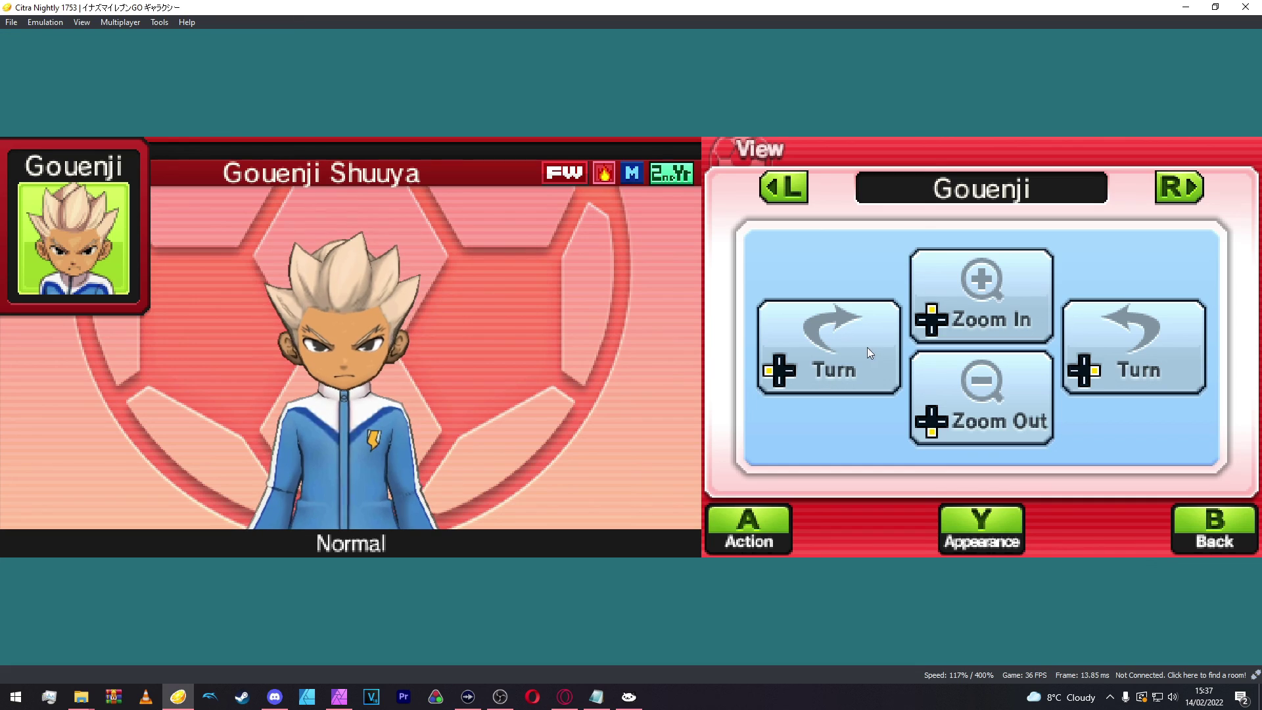
left_click(1201, 541)
left_click(1201, 540)
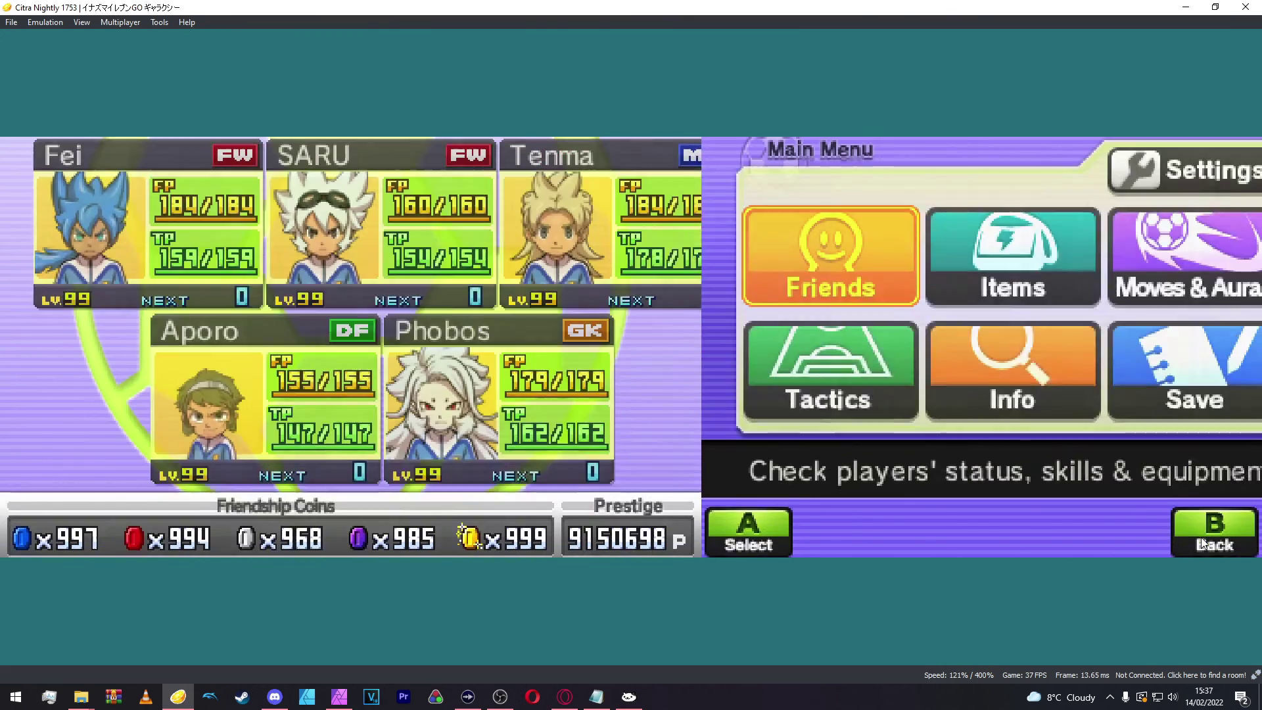